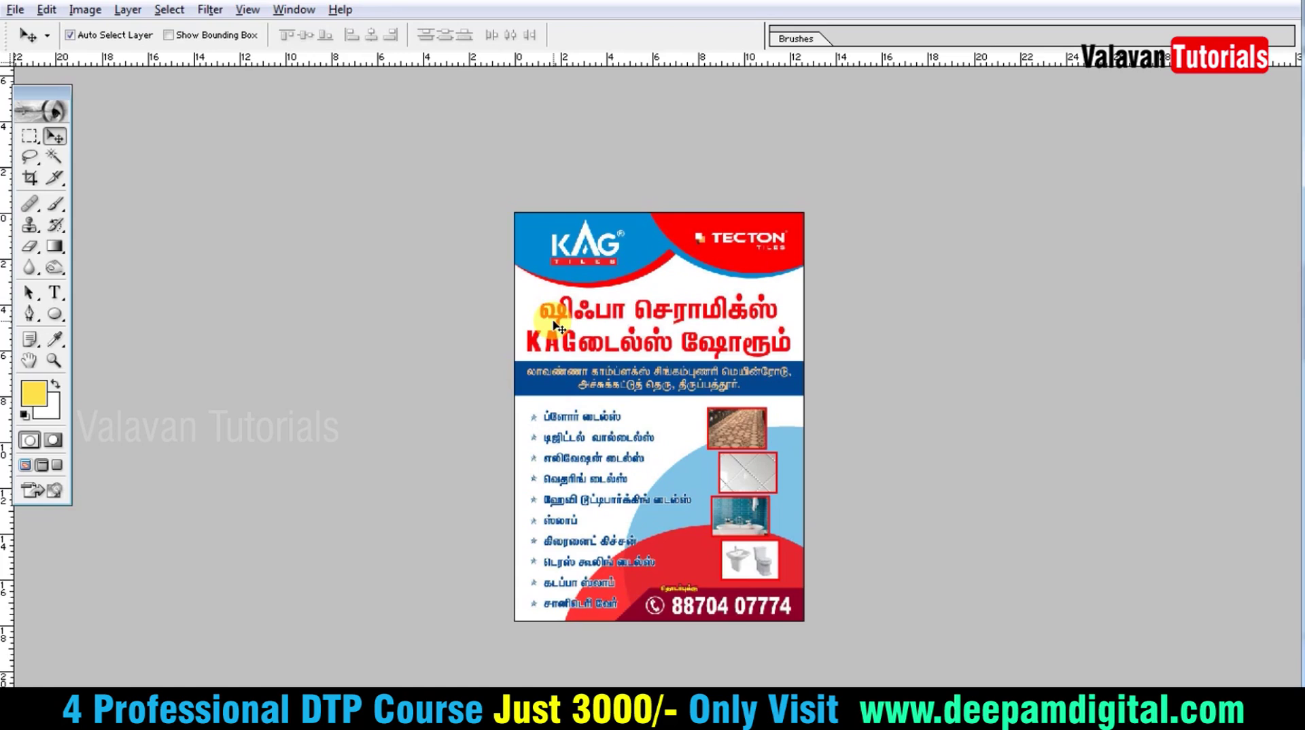
- Zoom in and back out on the reference tile-showroom flyer to review it
key("ctrl+plus")
key("ctrl+minus")
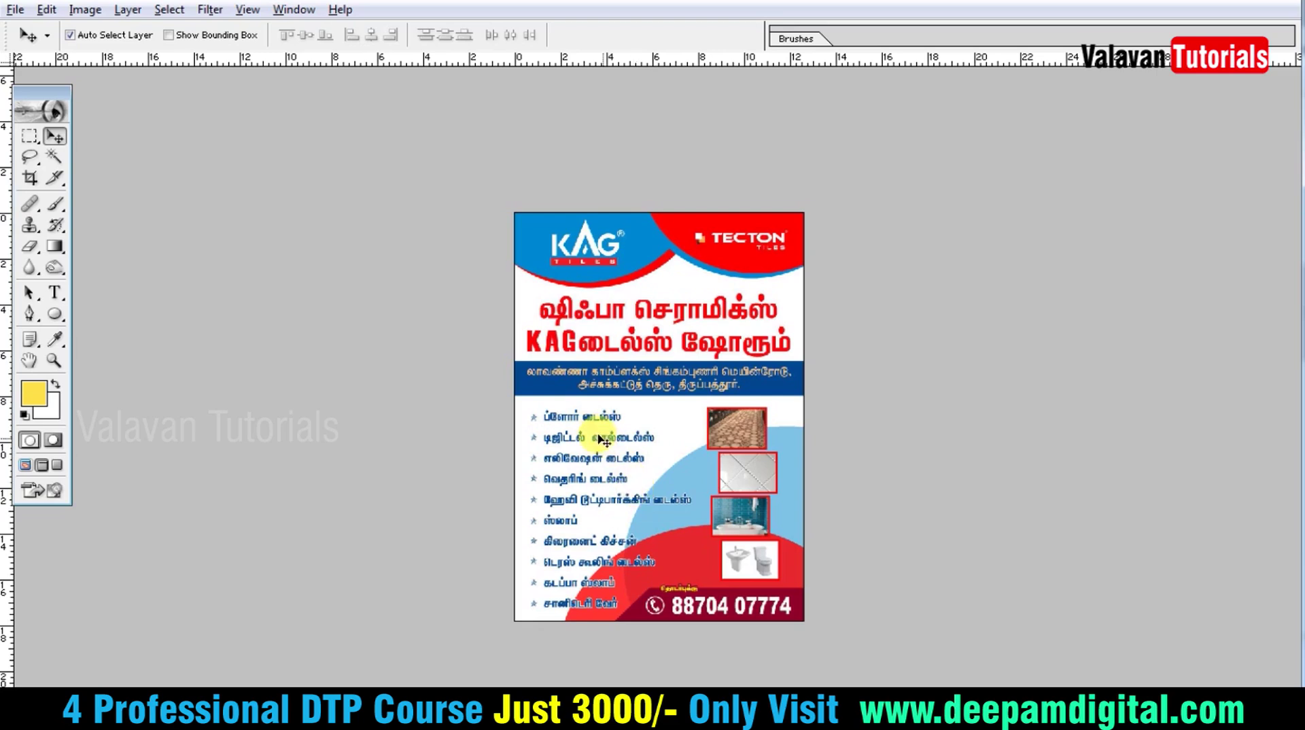
- Create a new A4 document and rotate its canvas 90° to landscape
key("ctrl+n")
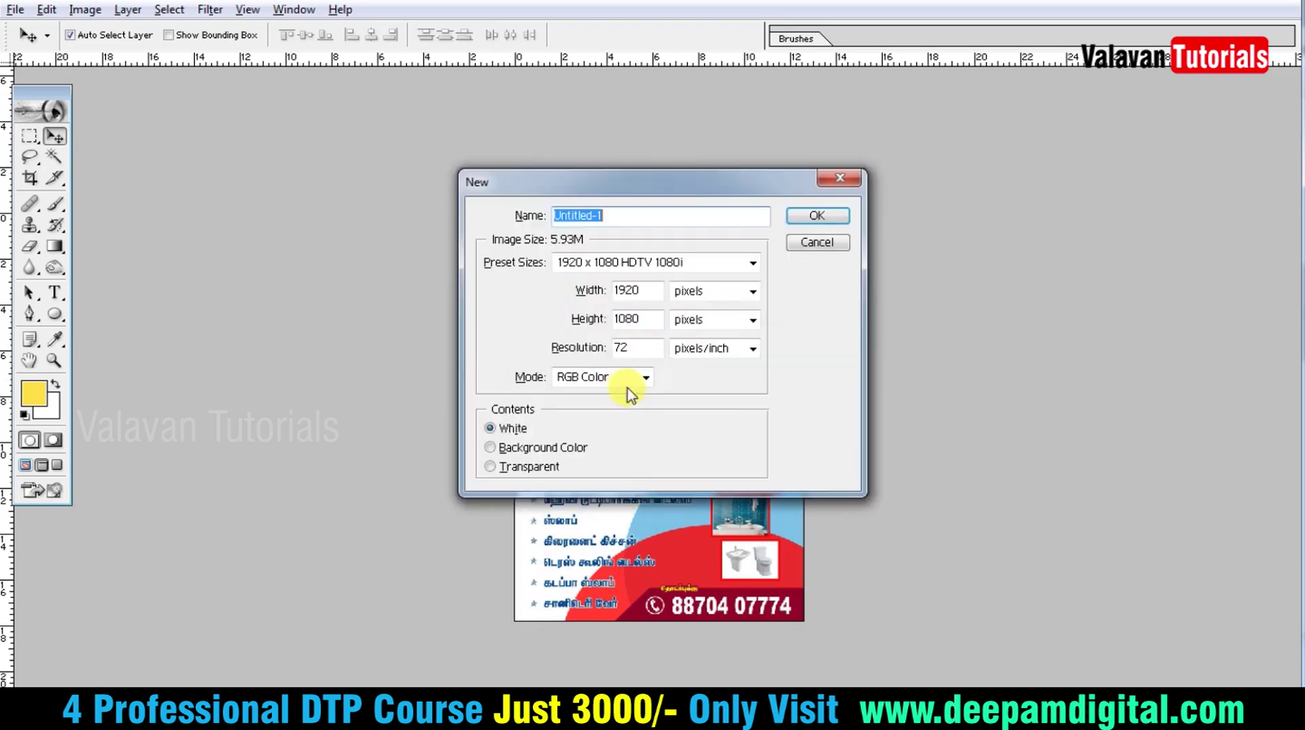
left_click_drag(687, 190, 921, 192)
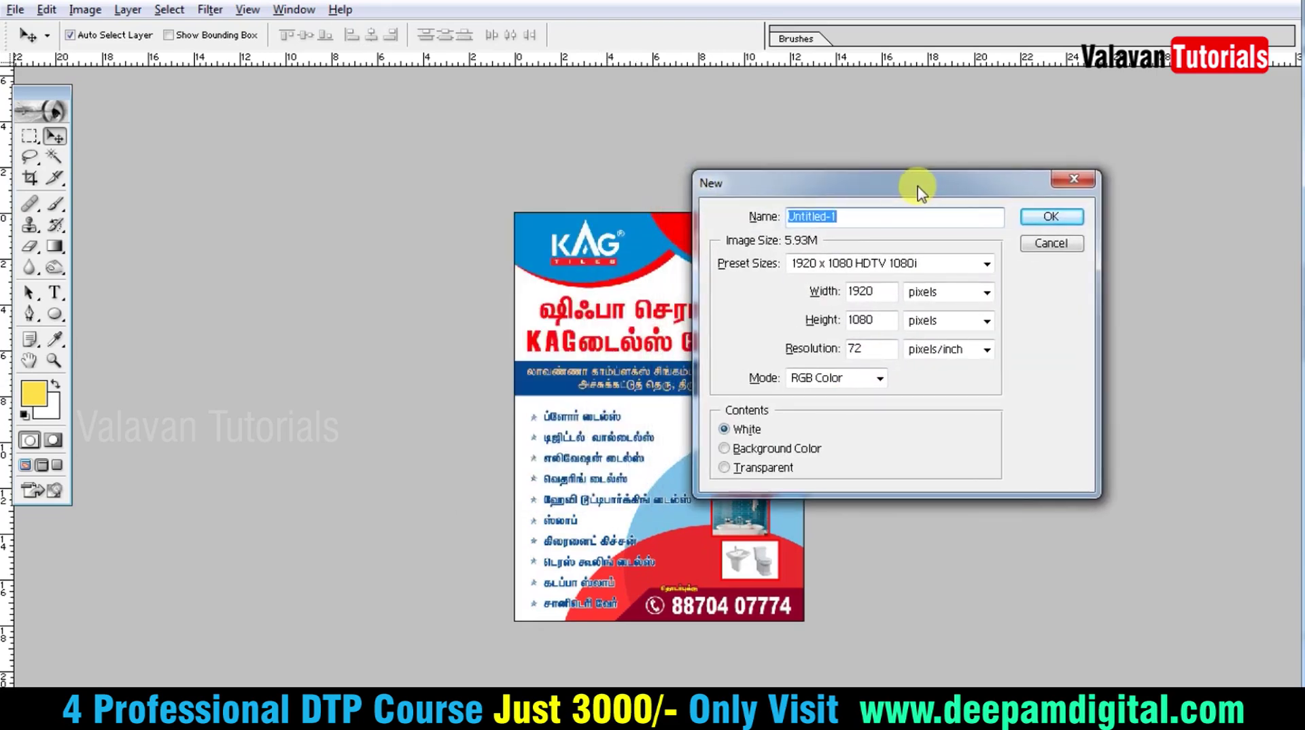
left_click(941, 265)
left_click(883, 377)
left_click(1064, 217)
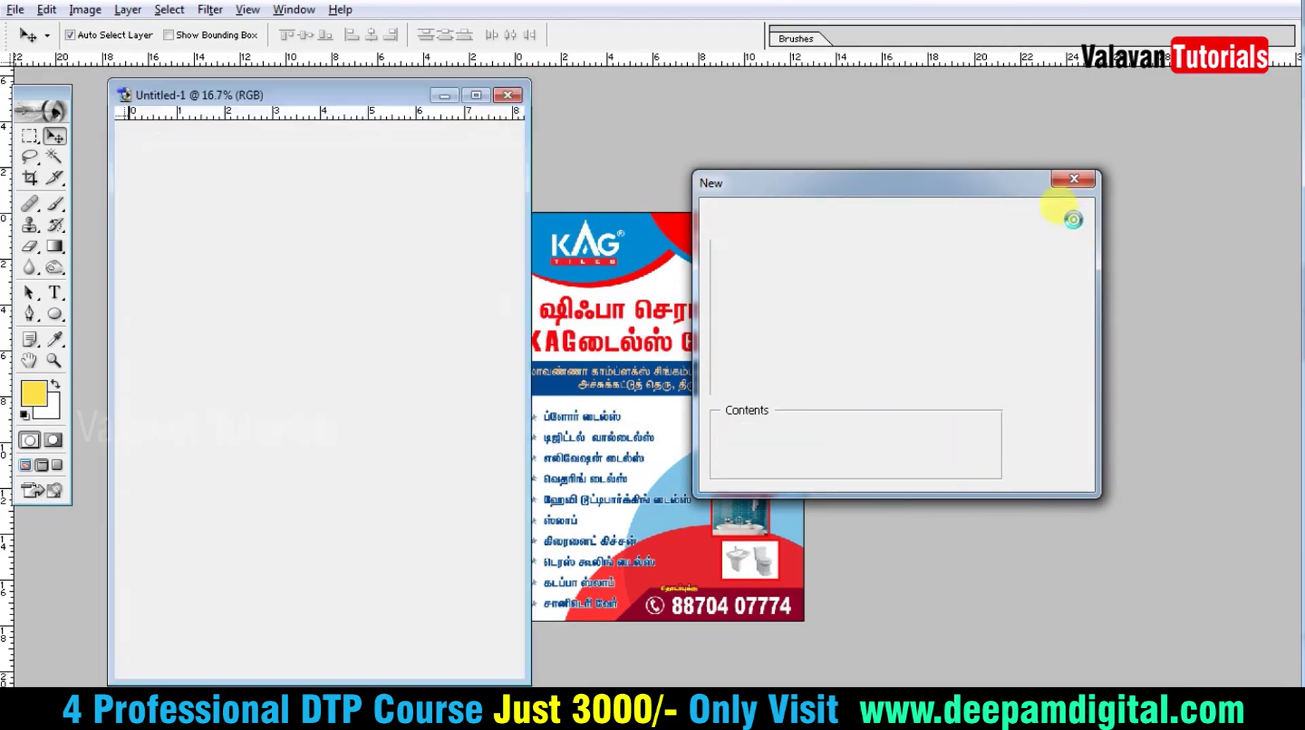
mouse_move(397, 126)
left_mouse_down()
mouse_move(967, 122)
mouse_move(813, 100)
left_mouse_up()
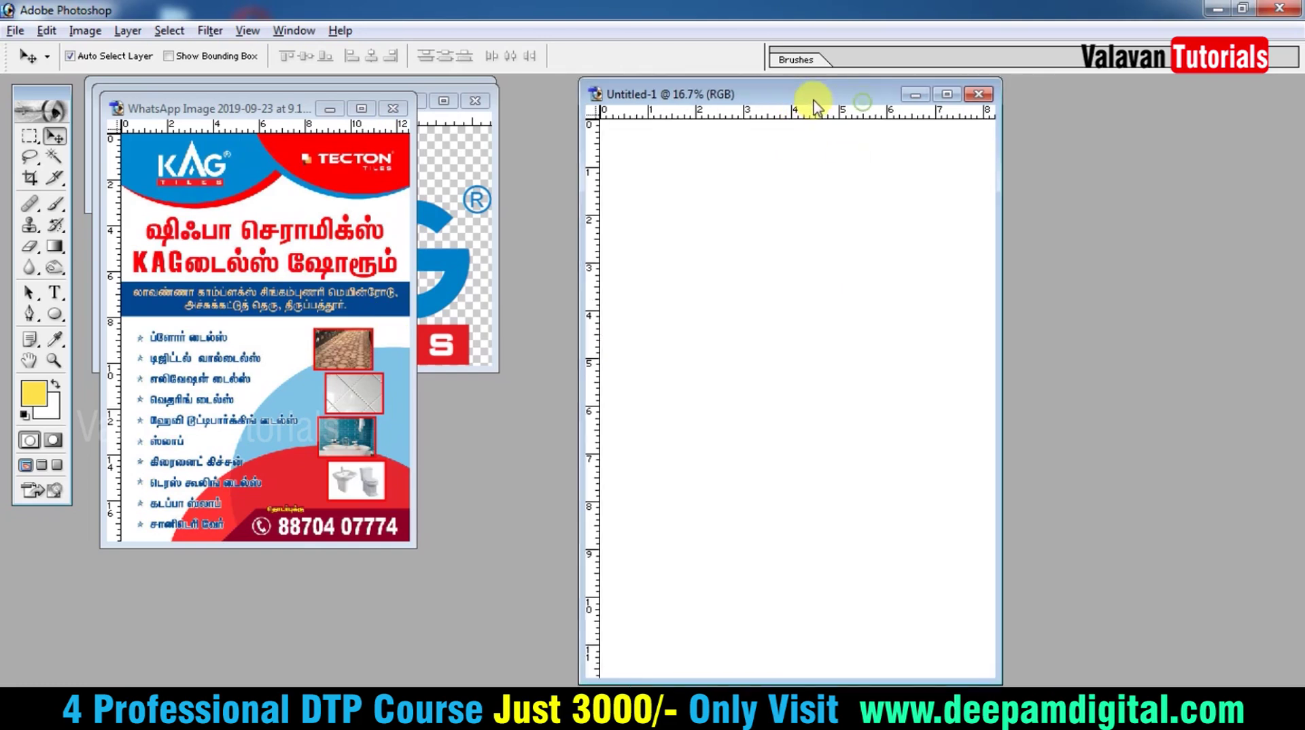
key("alt+i")
key("e")
key("9")
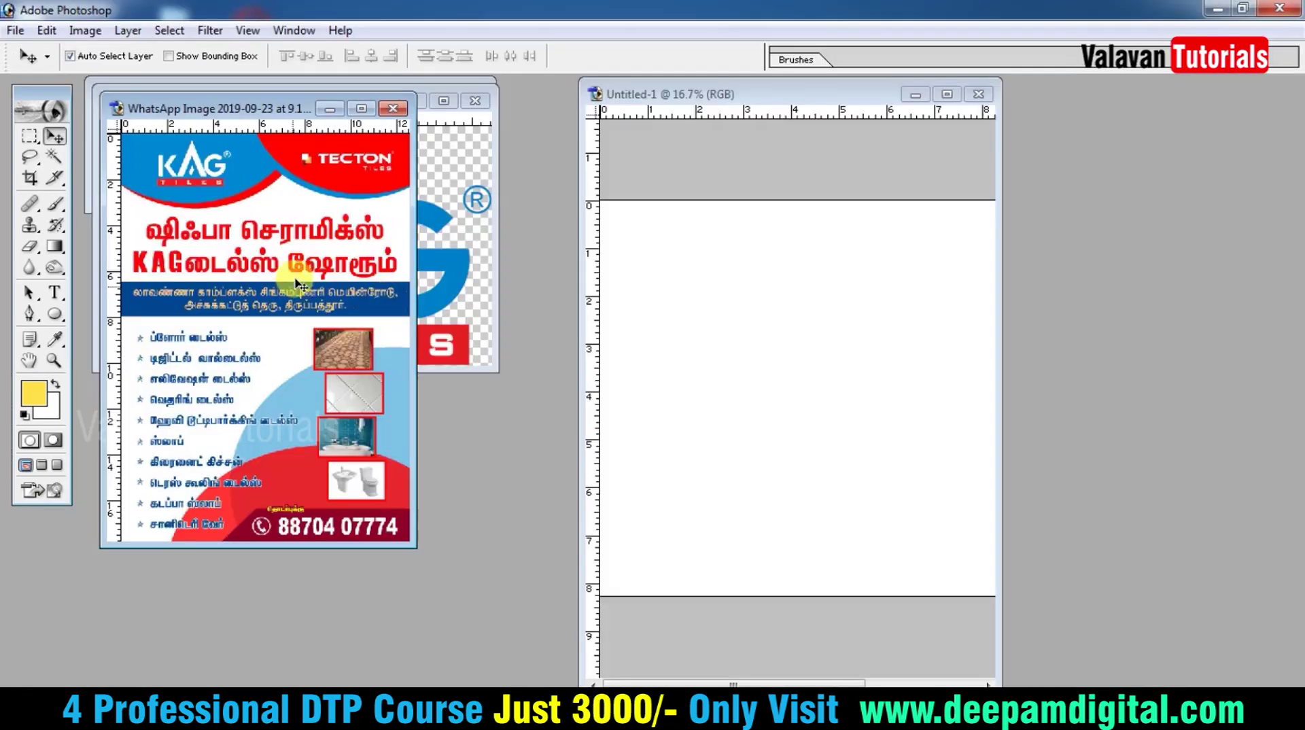
- Place the reference flyer at the page's top-left and scale it up to 194.5%
left_click_drag(308, 247, 753, 299)
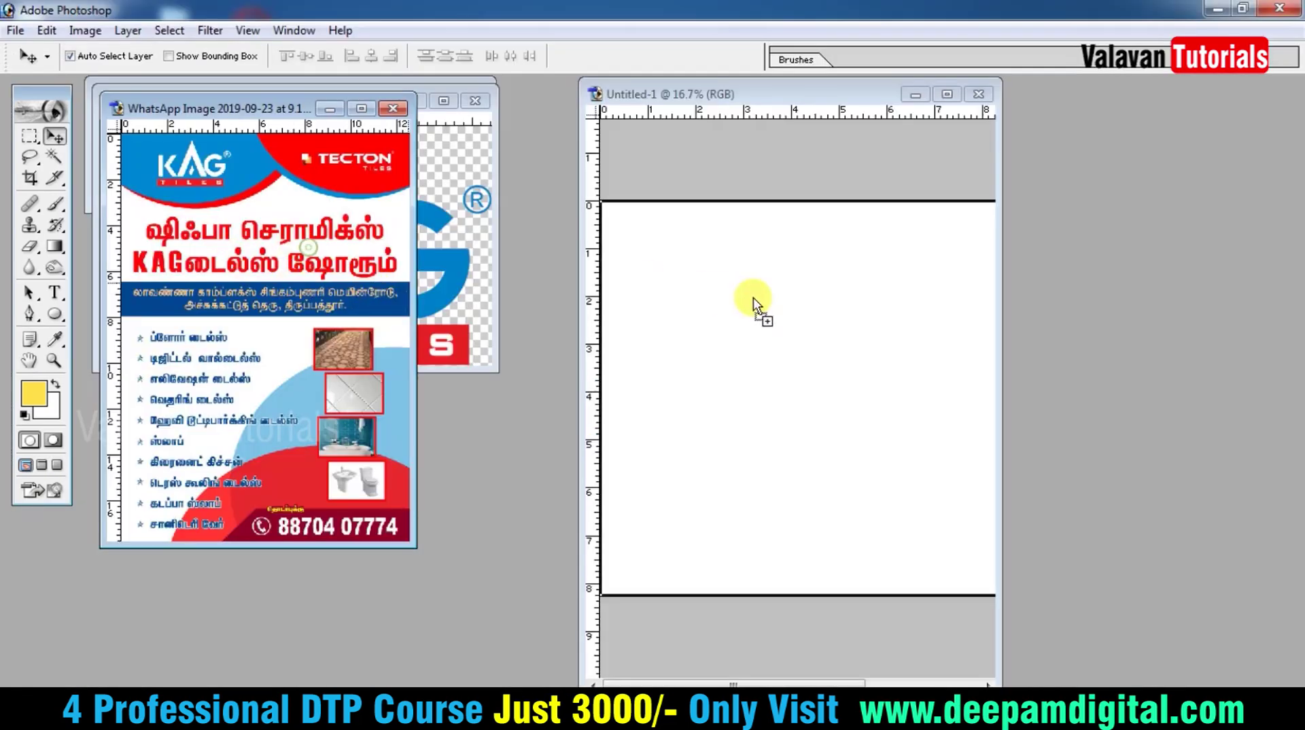
key("f")
mouse_move(545, 445)
left_mouse_down()
mouse_move(487, 409)
mouse_move(644, 612)
left_mouse_up()
key("ctrl+t")
key("Return")
right_click(583, 461)
left_click(612, 539)
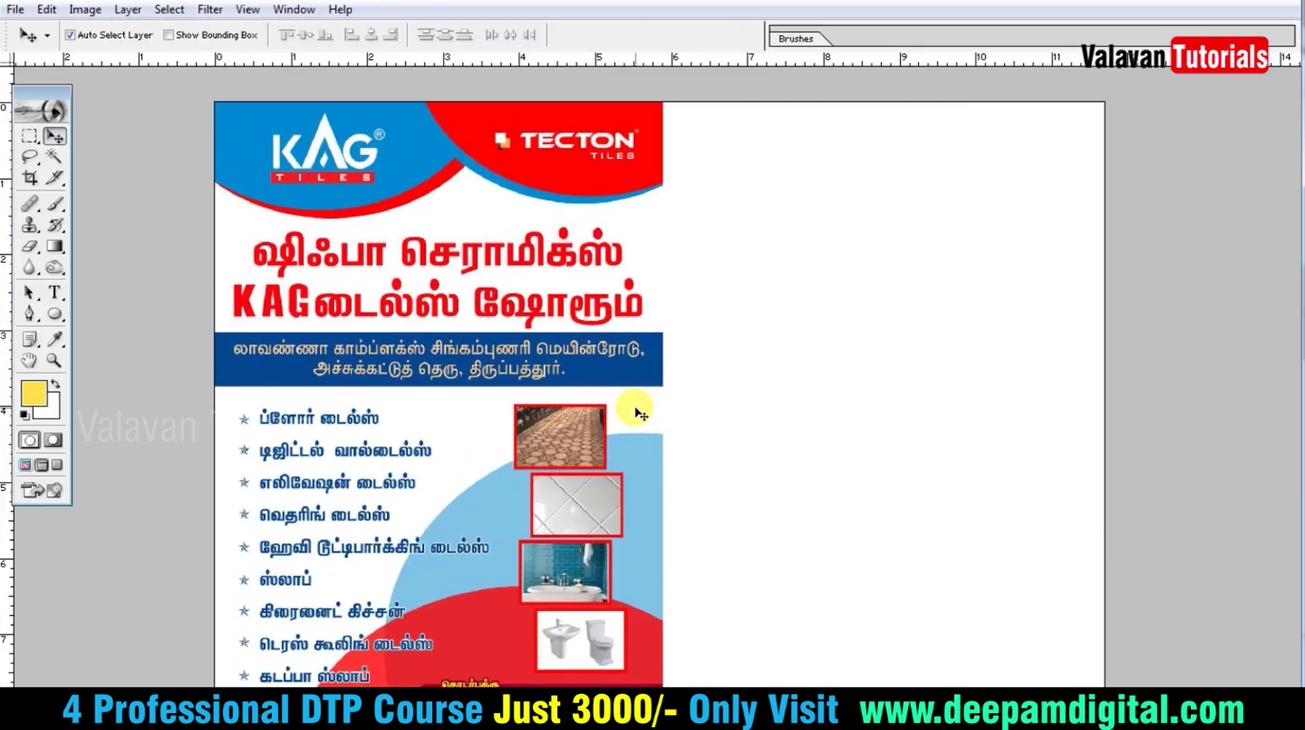
- Close the flyer file and place the KAG logo in the upper-right blank area
key("f")
key("ctrl+w")
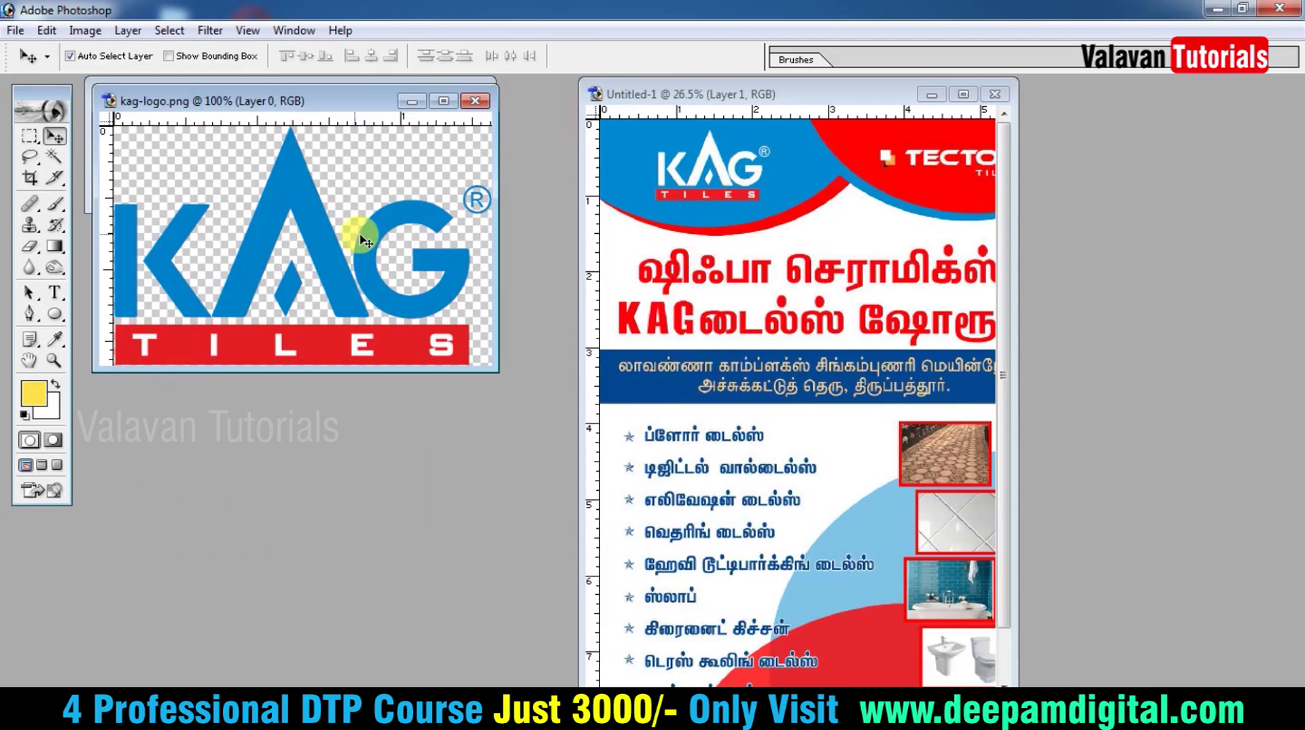
left_click_drag(262, 253, 764, 281)
key("f")
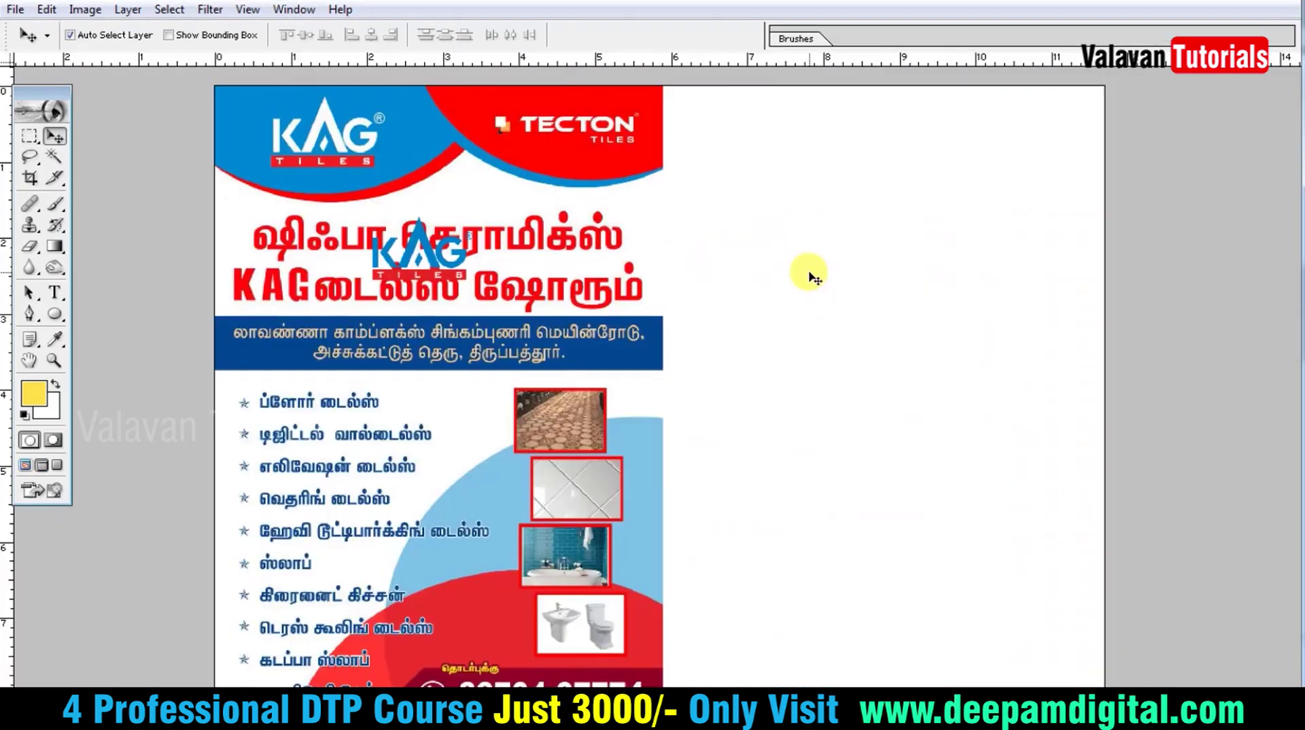
left_click_drag(406, 242, 793, 148)
key("f")
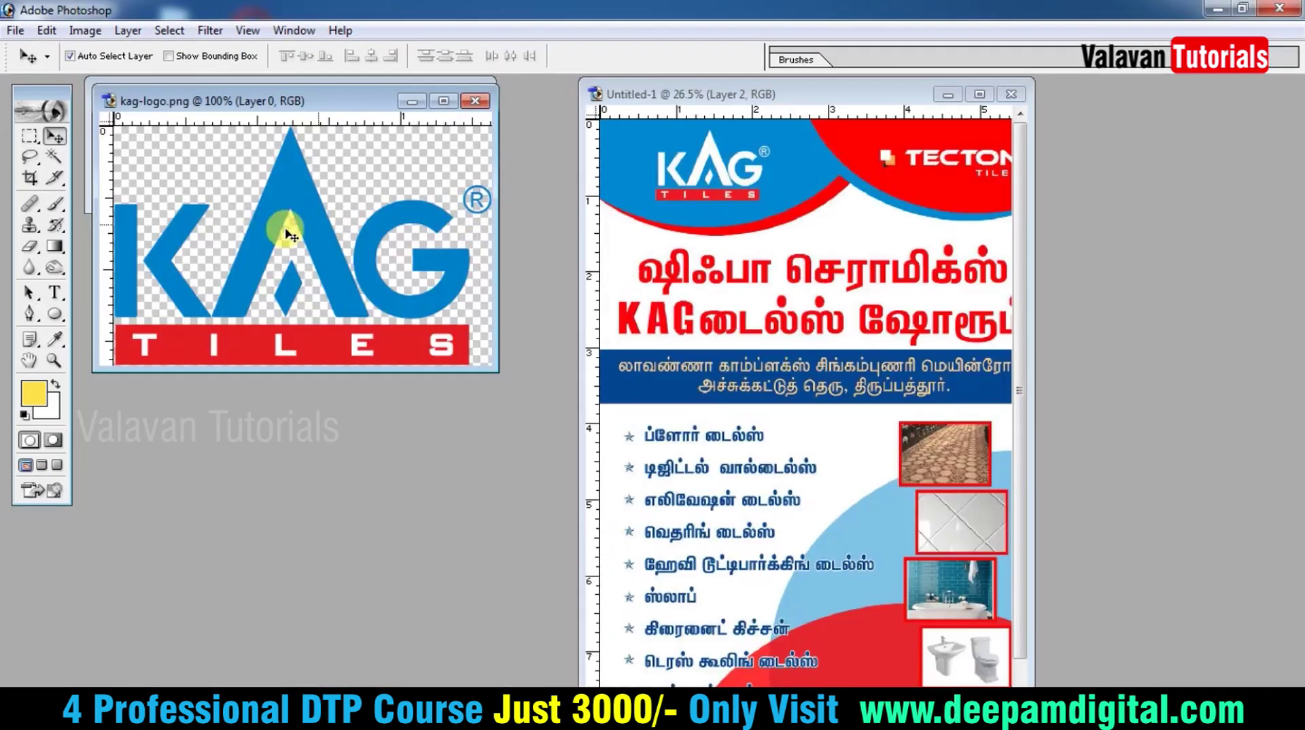
key("ctrl+w")
- Convert the TECTON logo to RGB, place it beside KAG, and nudge the flyer up
left_click_drag(299, 172, 629, 225)
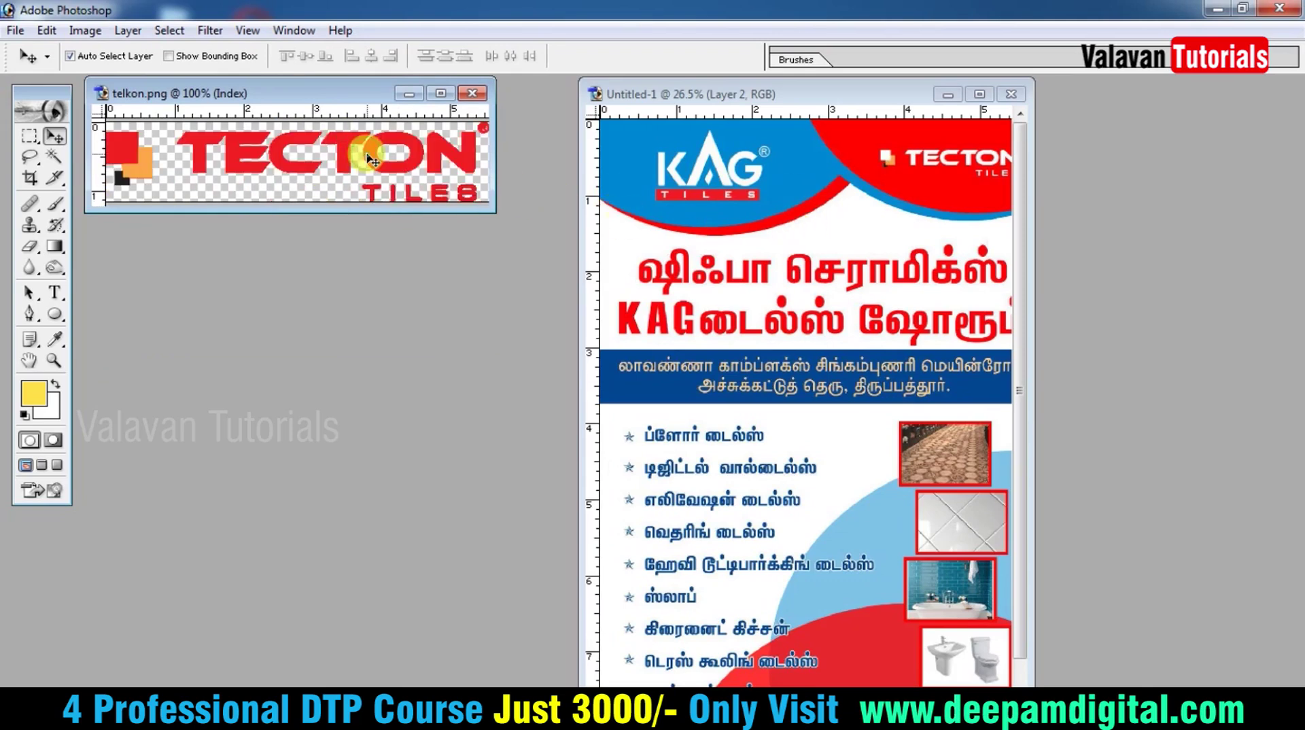
key("alt+i")
key("m")
left_click(275, 136)
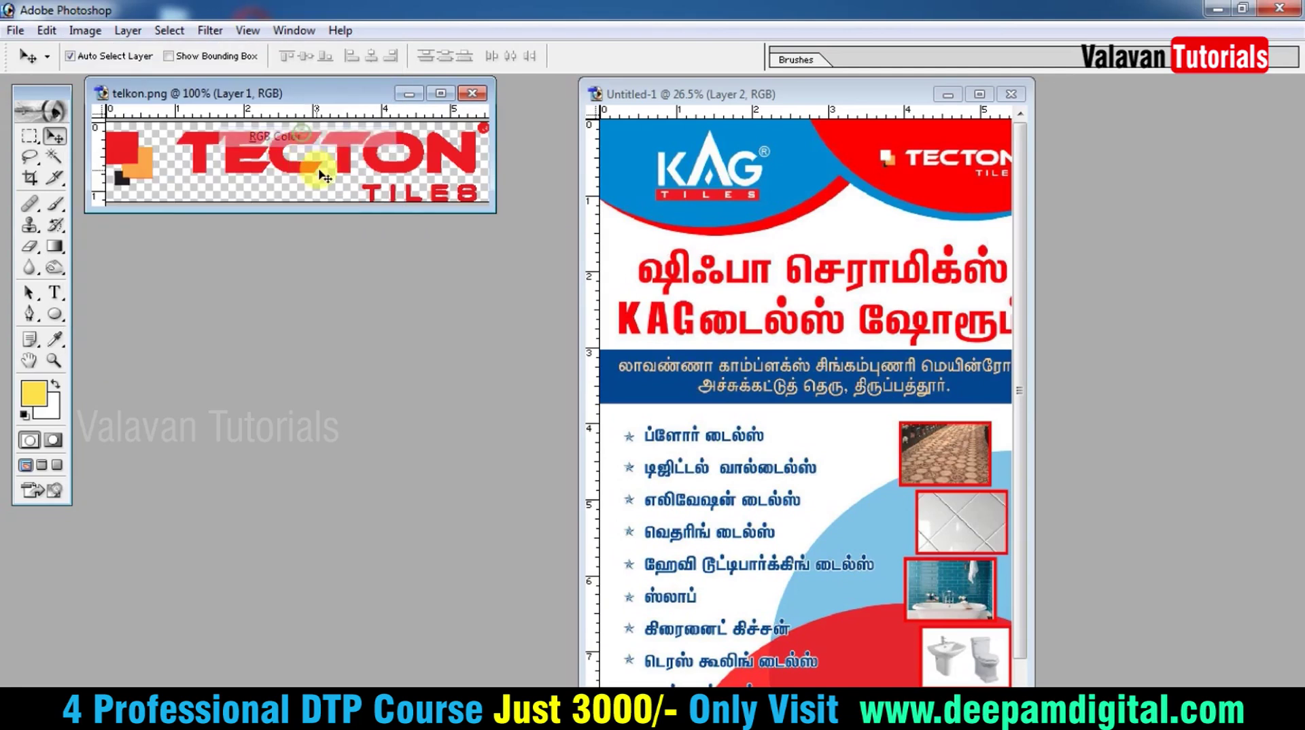
key("f")
key("f")
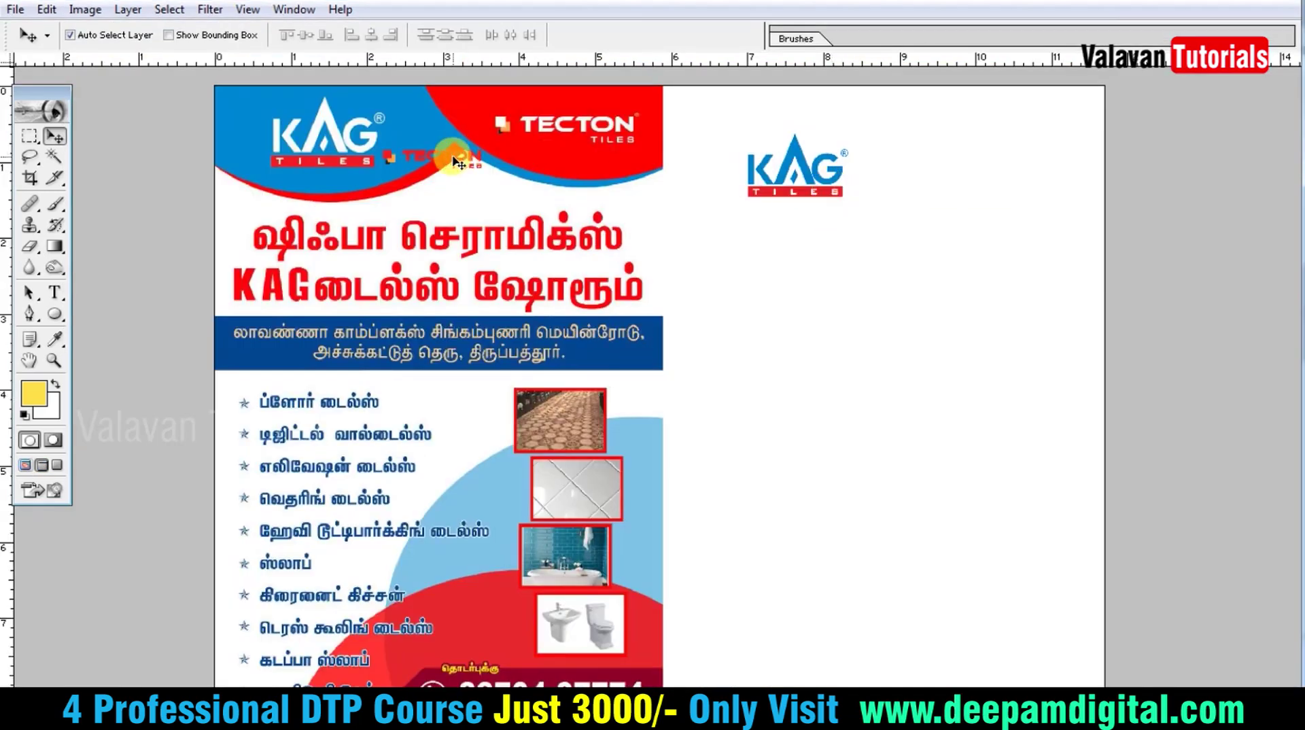
mouse_move(479, 157)
left_mouse_down()
mouse_move(926, 155)
mouse_move(962, 178)
left_mouse_up()
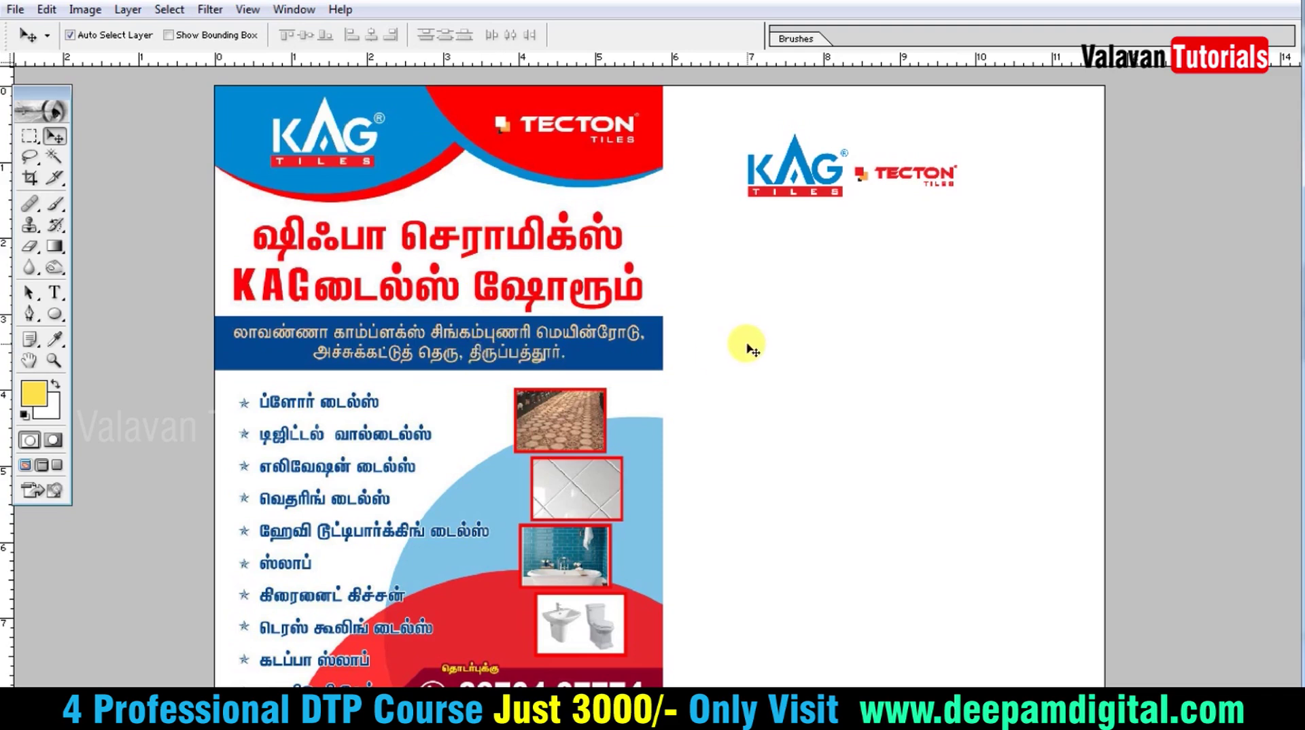
left_click_drag(501, 512, 501, 422)
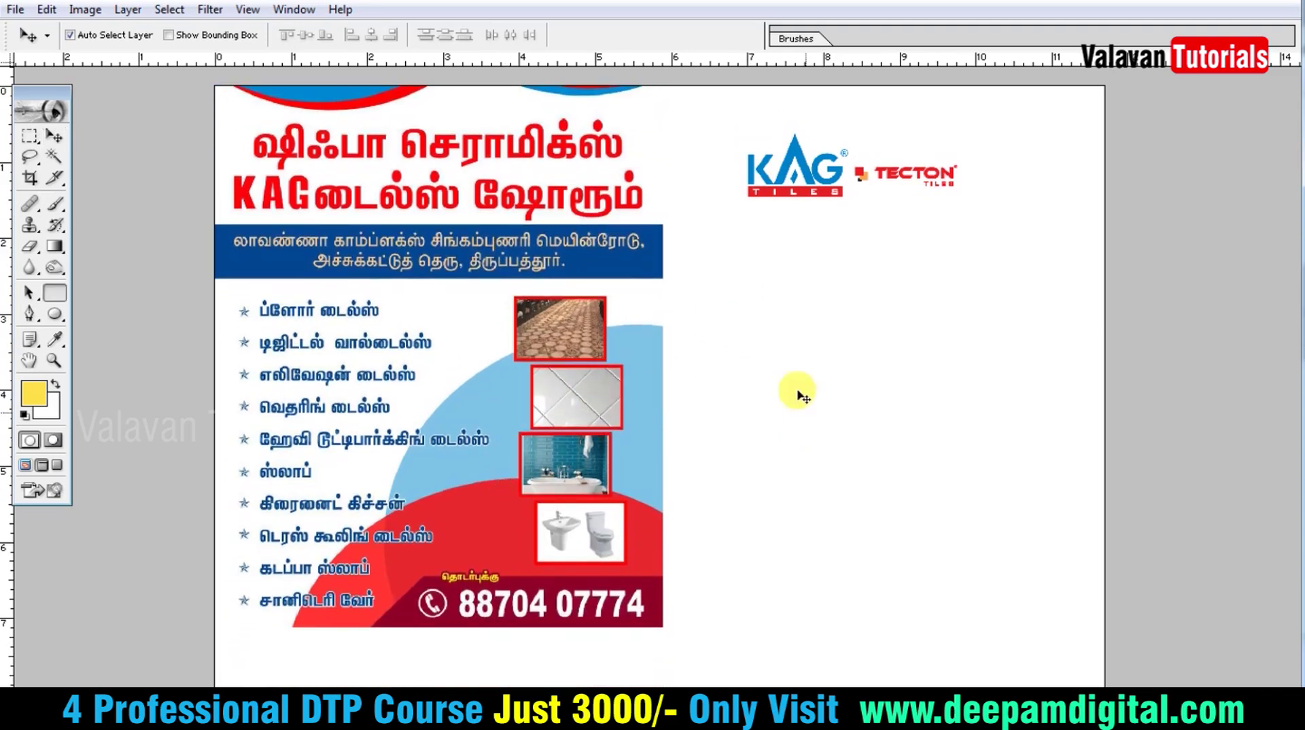
- Start a text line below the logos in font RGB_0001 at a smaller size, with Keyman running
key("t")
left_click(745, 347)
type("fd")
key("ctrl+a")
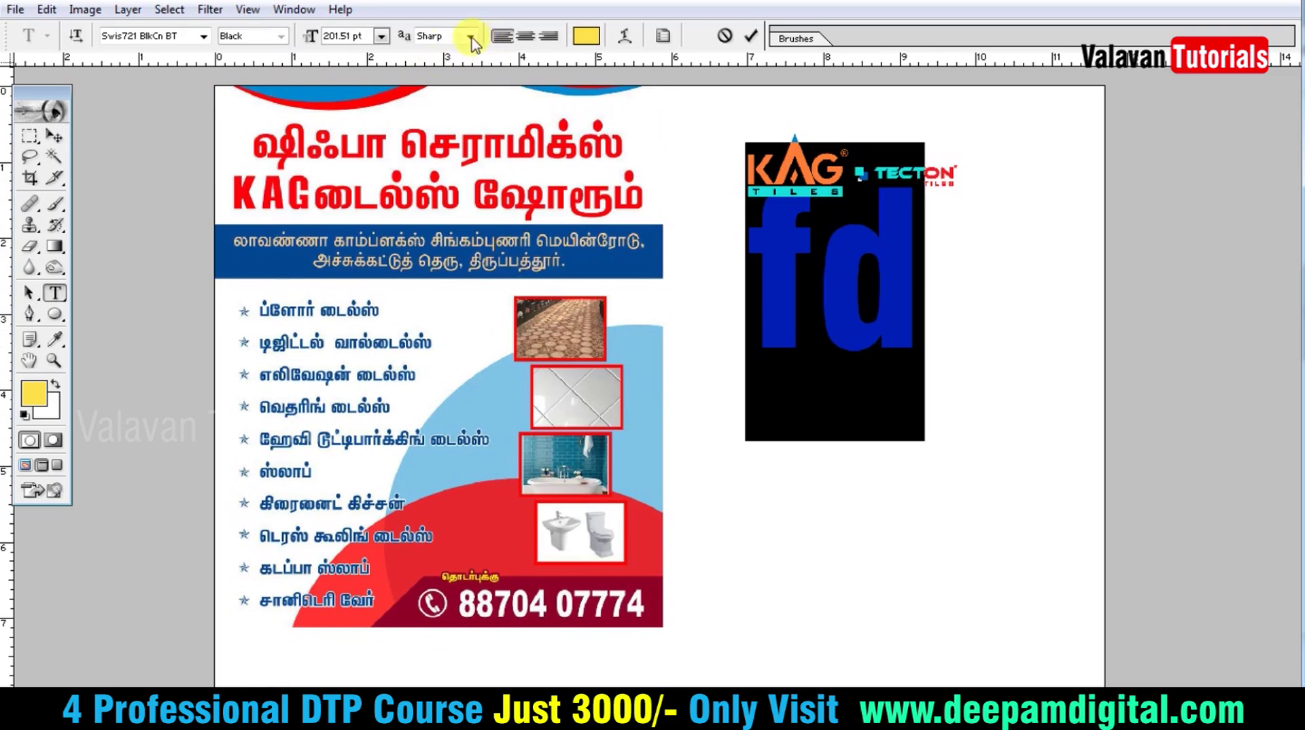
type("RGB_0001")
key("Return")
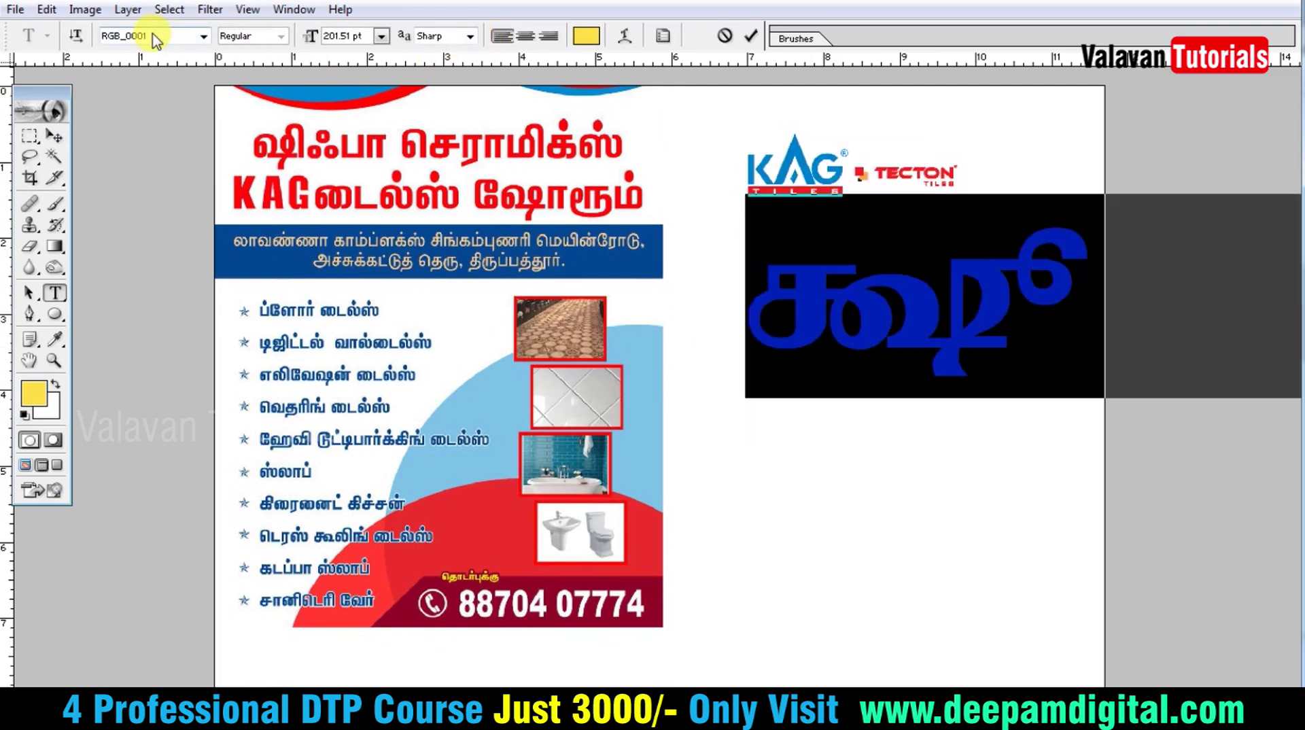
key("ctrl+shift+comma")
key("ctrl+shift+comma")
key("ctrl+shift+comma")
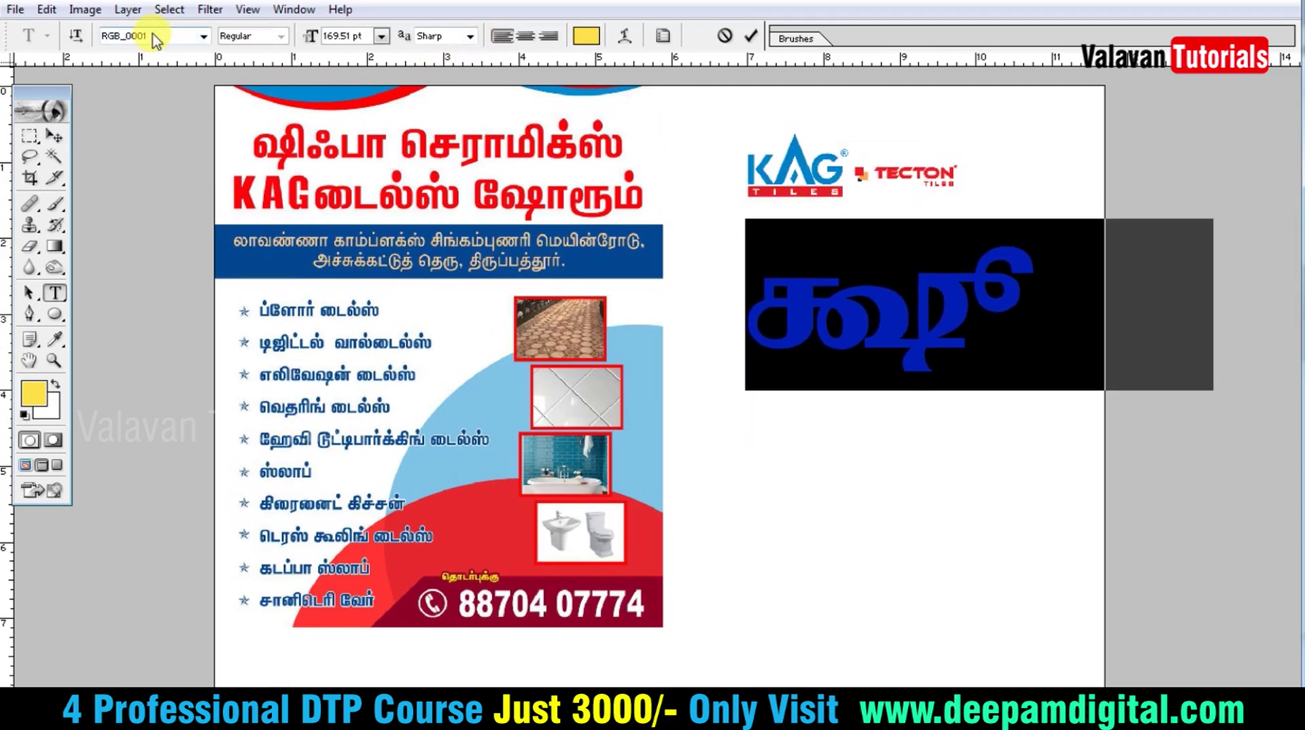
key("ctrl+shift+comma")
key("ctrl+shift+comma")
key("ctrl+shift+comma")
key("ctrl+shift+comma")
key("ctrl+shift+comma")
key("ctrl+shift+comma")
key("ctrl+shift+comma")
key("ctrl+shift+comma")
key("ctrl+shift+comma")
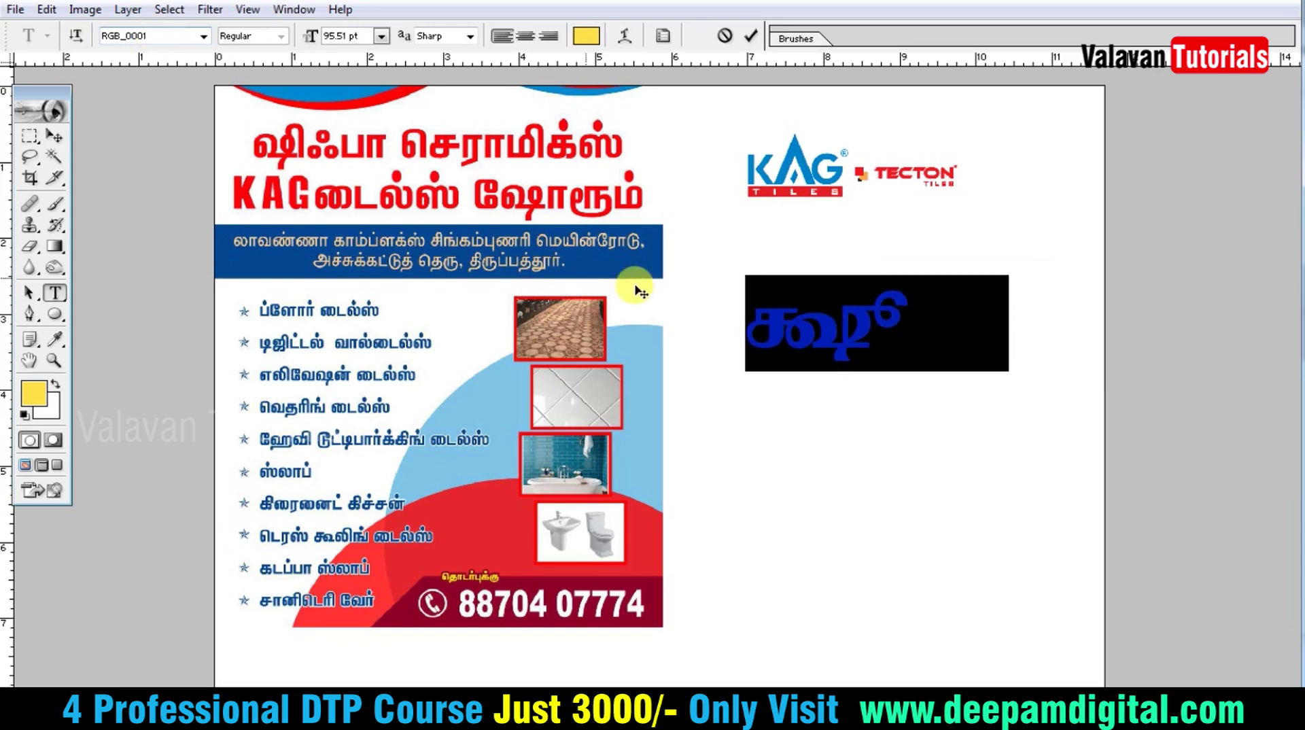
key("super")
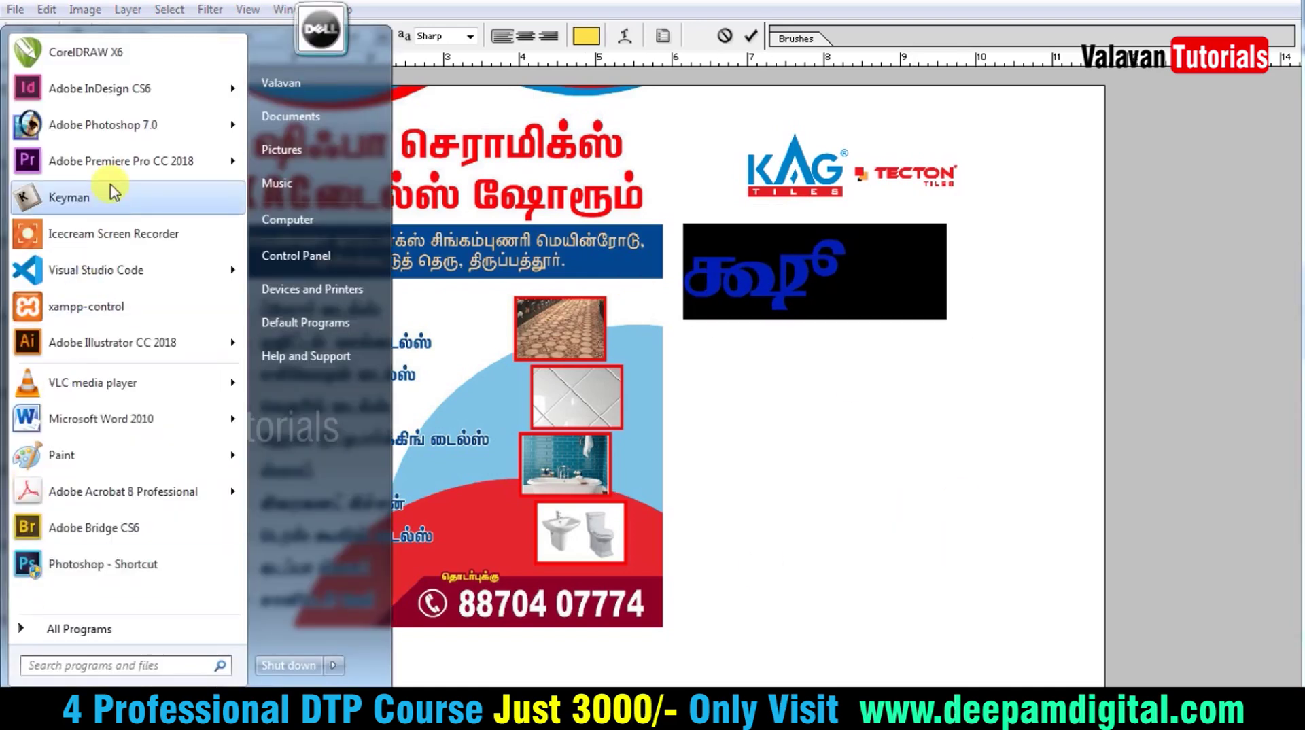
left_click(105, 192)
left_click(876, 367)
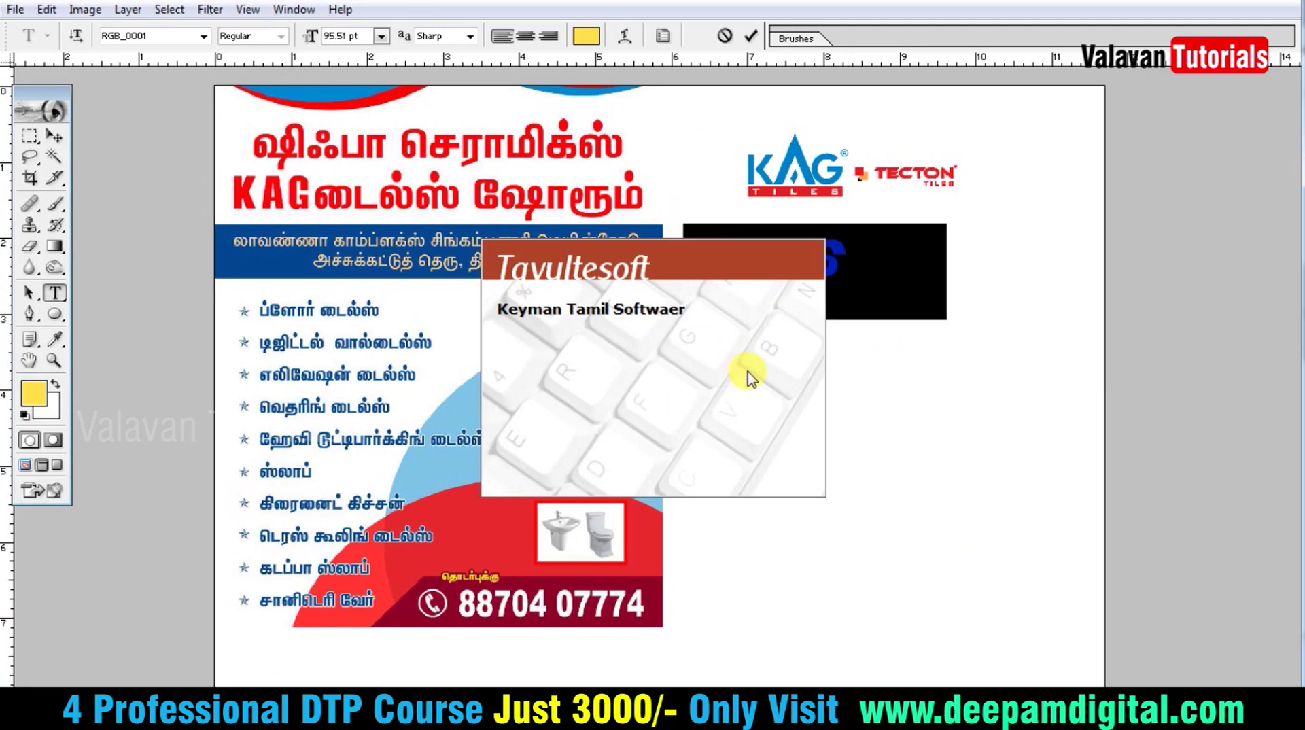
- Type and commit the Tamil heading 'ஷிஃபா செராமிக்ஸ்'
type("ஷ")
type("பா")
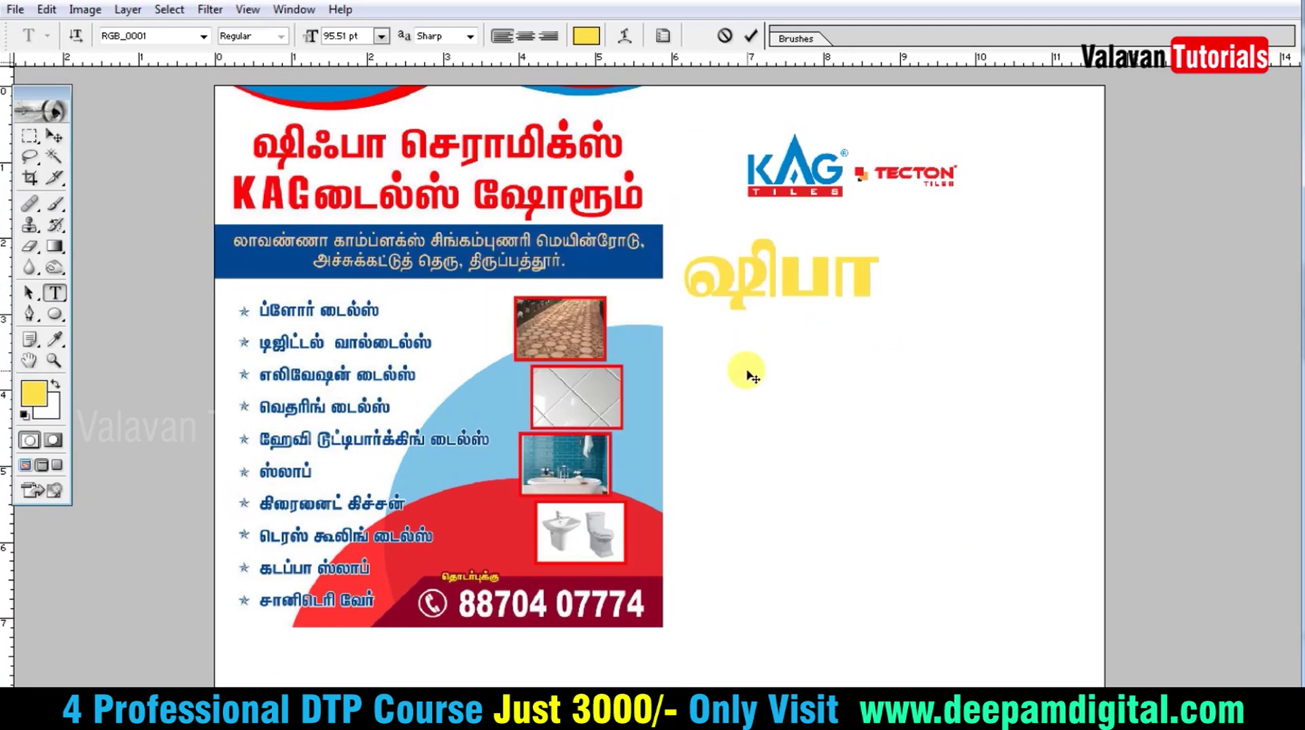
type("ஃ")
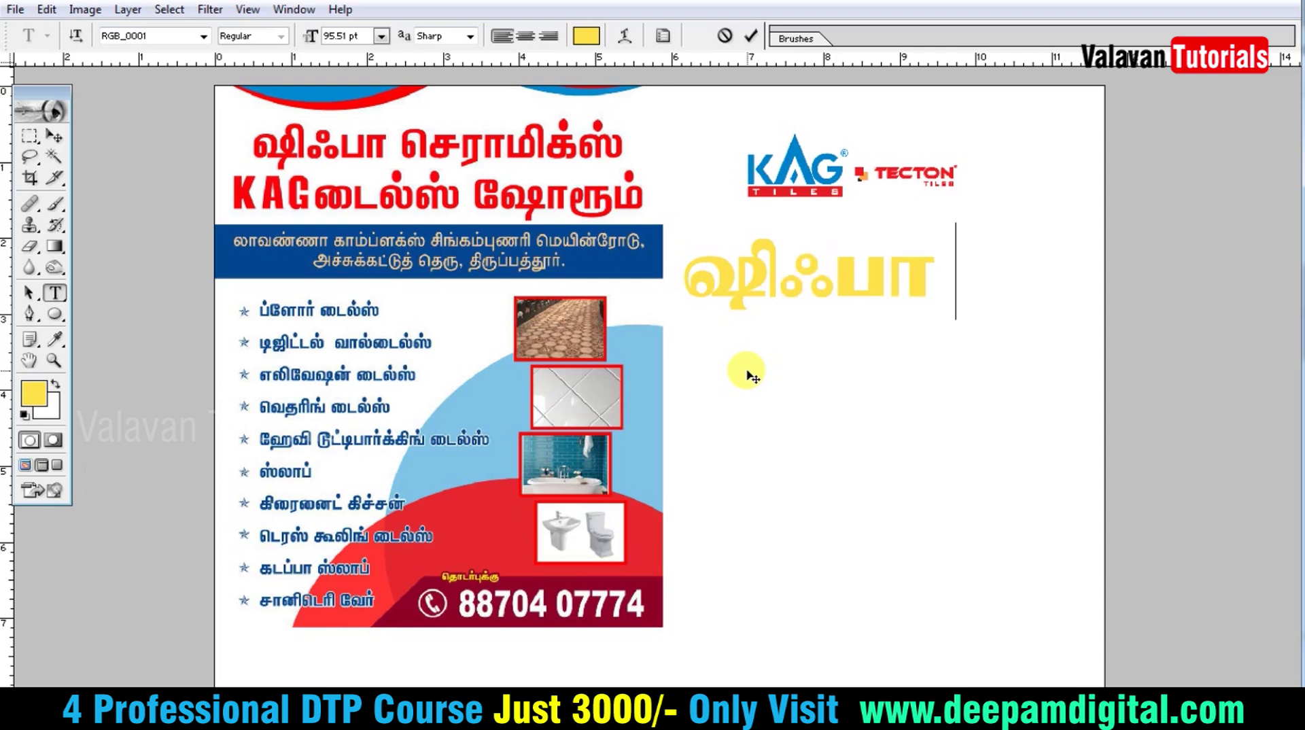
type(" செர")
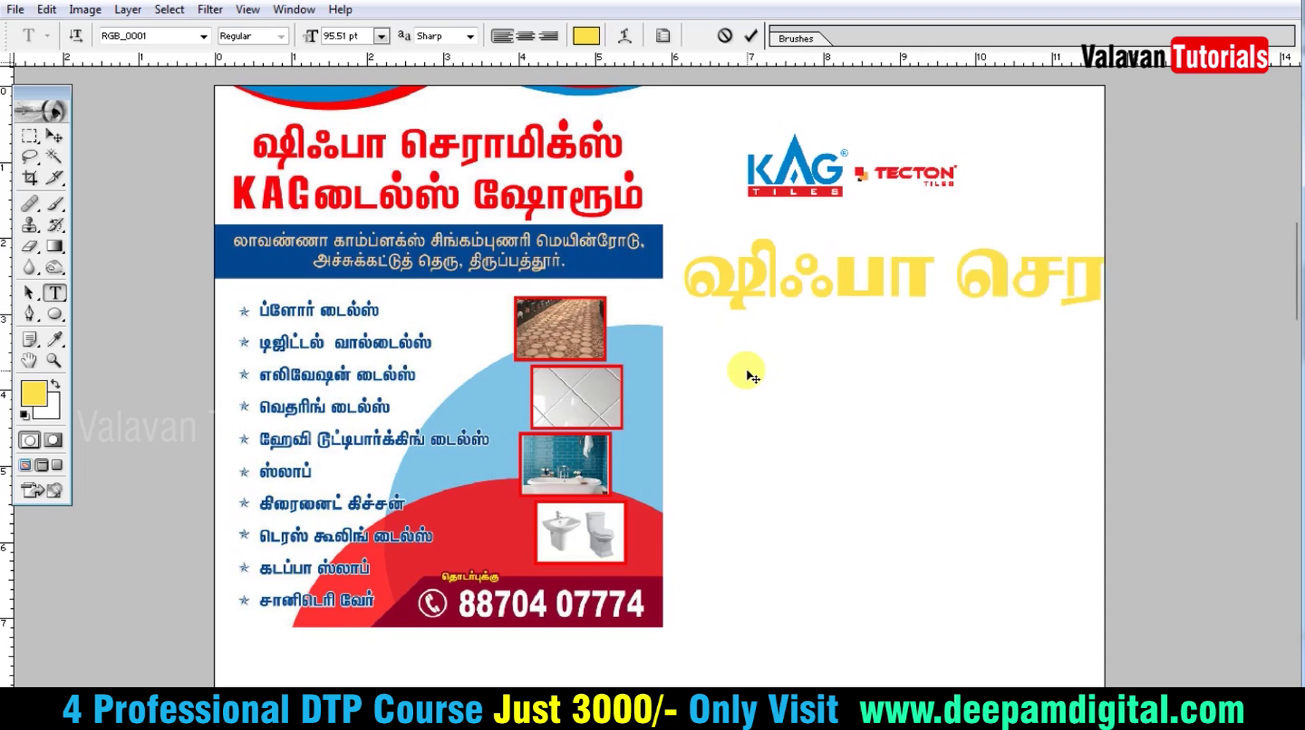
key("ctrl+a")
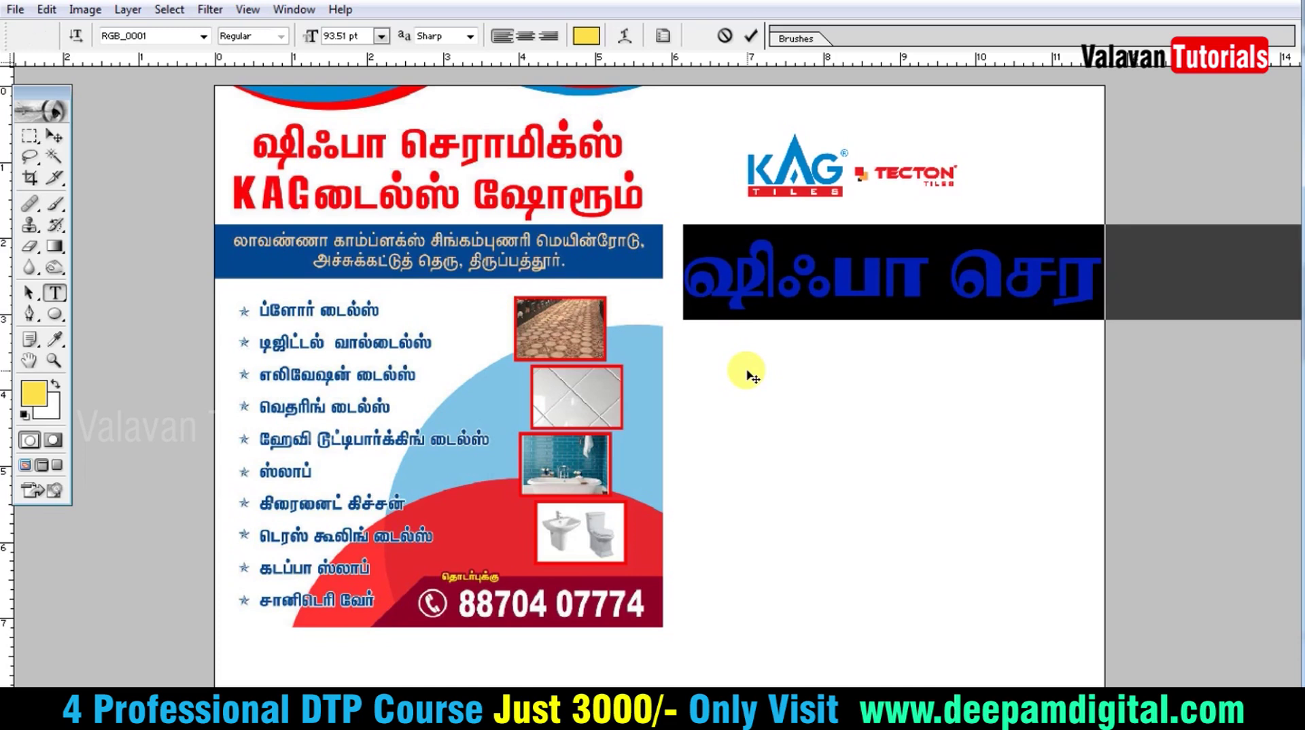
key("ctrl+Return")
key("ctrl+t")
left_click_drag(677, 228, 854, 231)
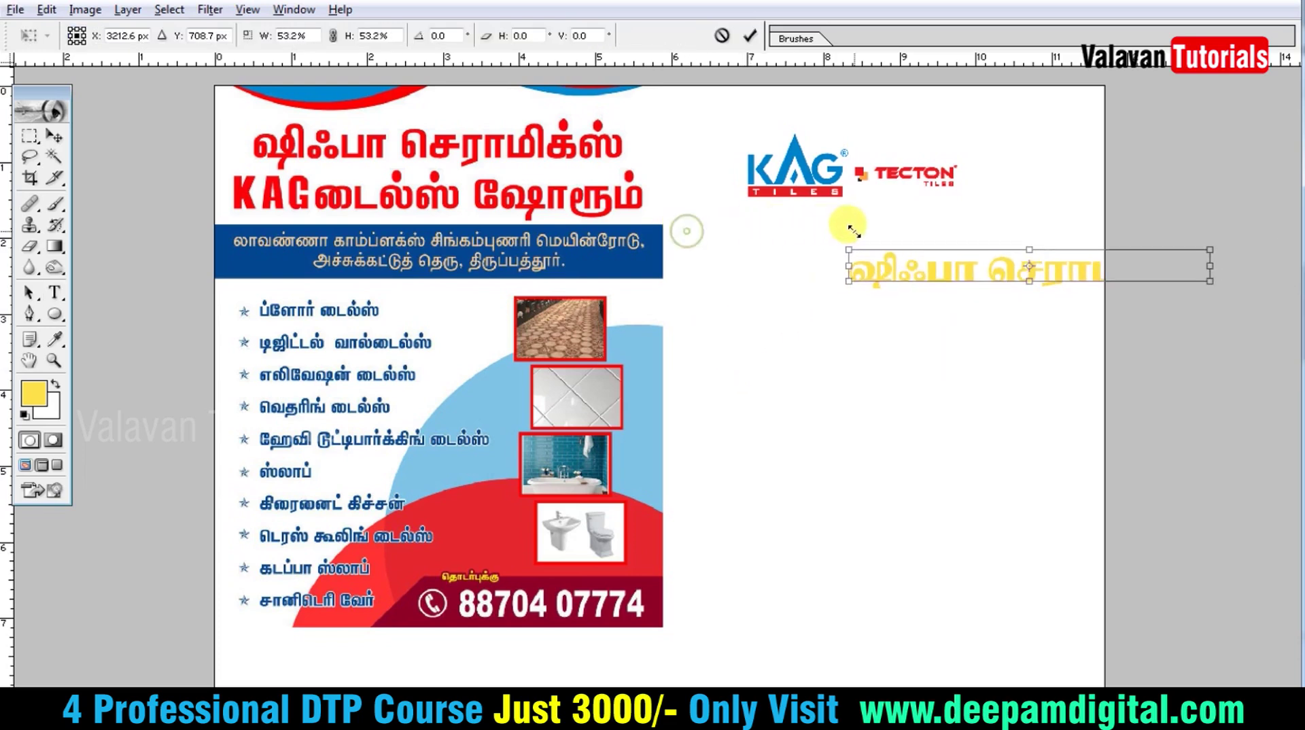
key("Escape")
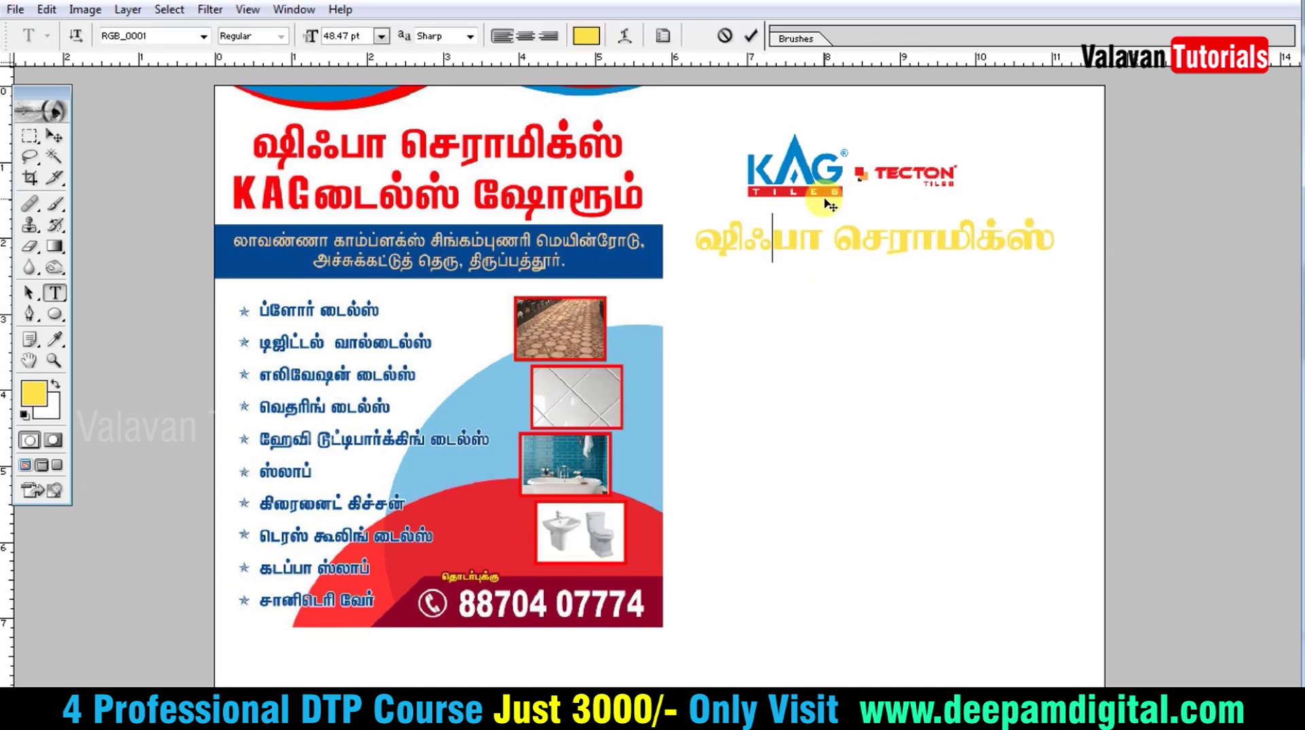
- Add the second line 'டைல்ஸ் ஷோரூம்' and position it under the heading
left_click(780, 322)
type("ஷீ விழி")
key("ctrl+a")
type("டை")
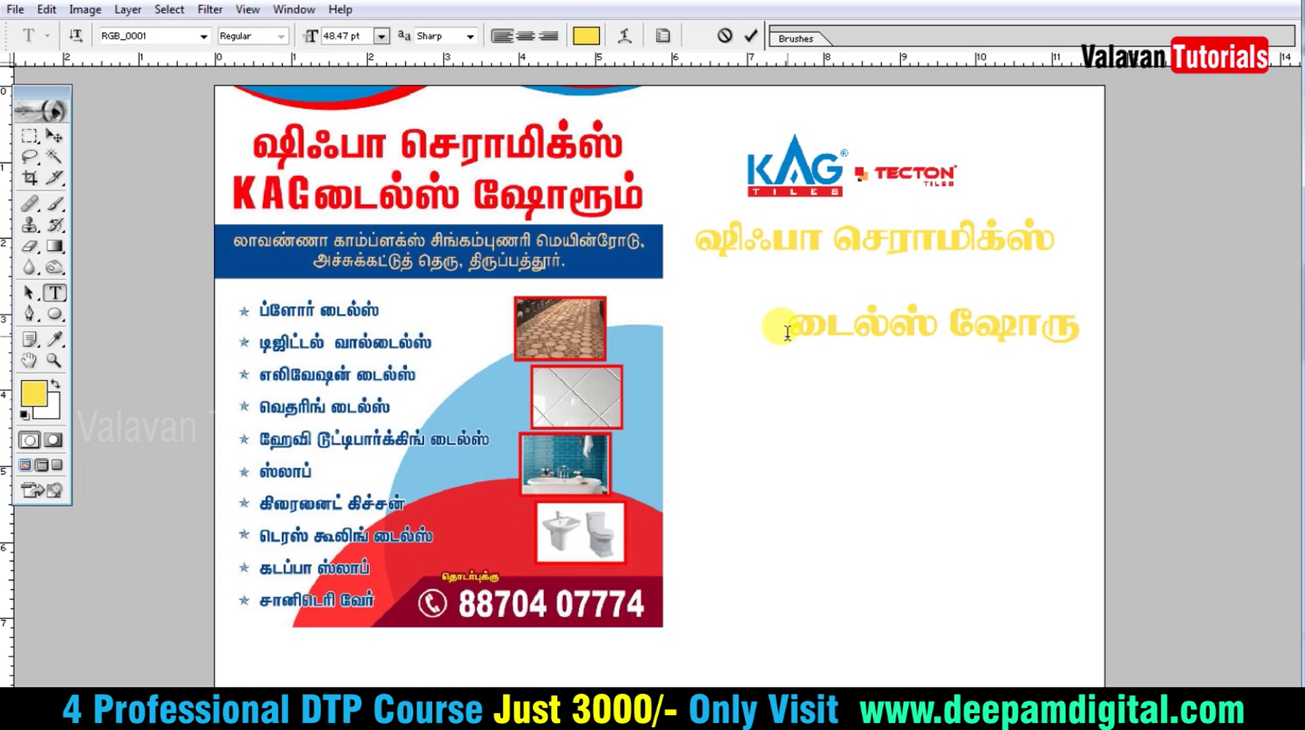
left_click_drag(972, 510, 896, 486)
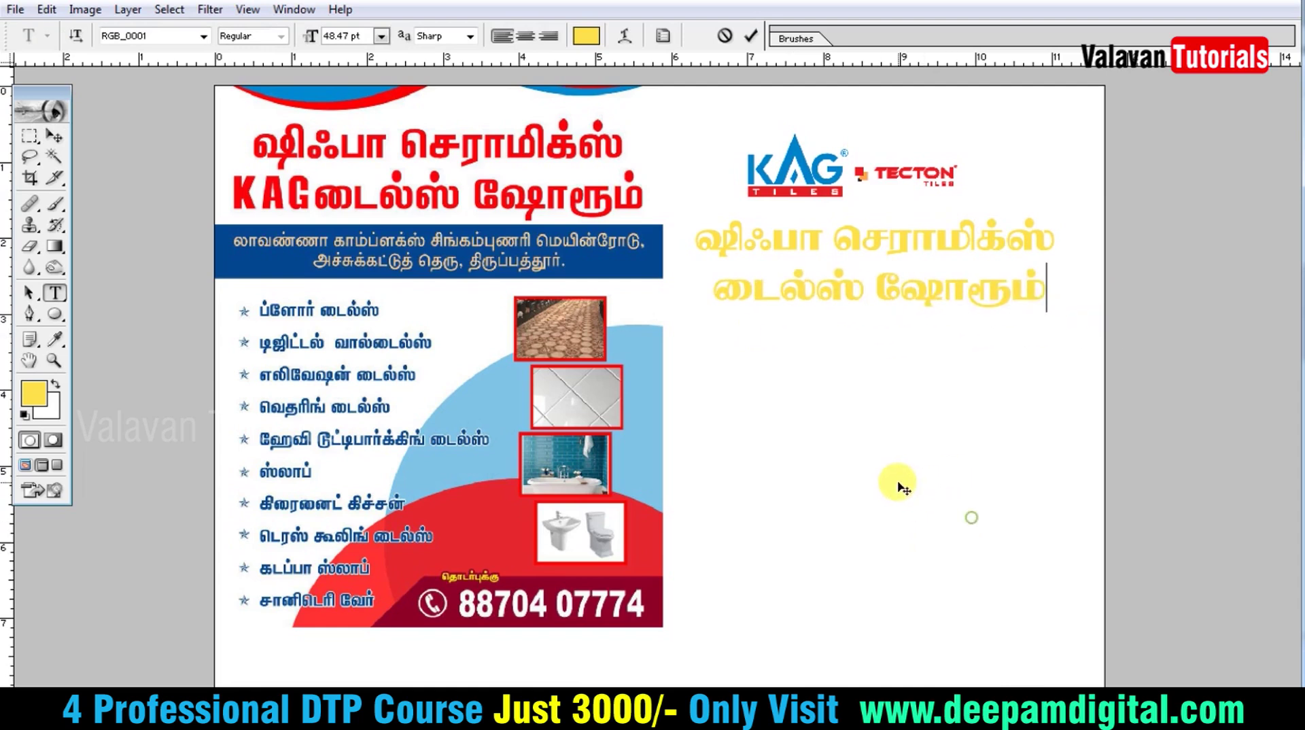
- Set the Tamil address text to 20.47 pt with wider leading and place it under the heading
scroll(898, 494, "up", 1)
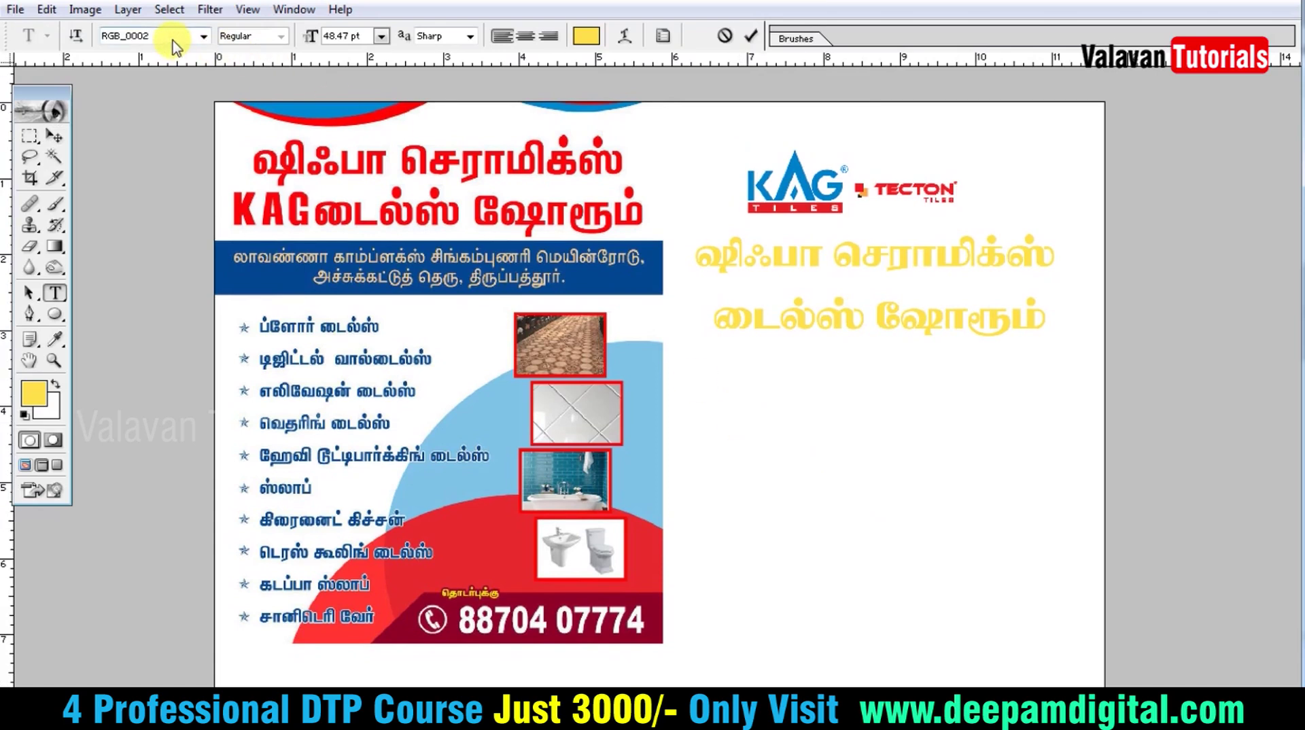
type("லாவண்ணா காம்ப்ள")
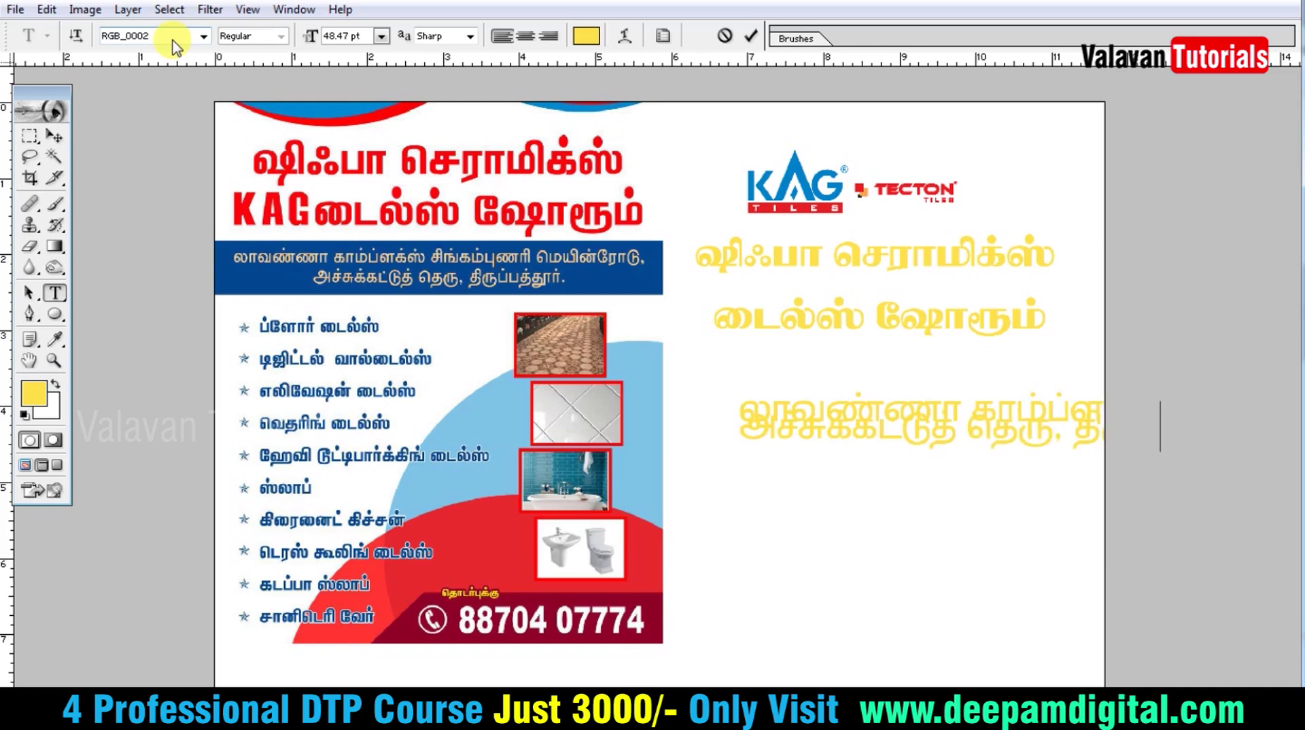
key("ctrl+a")
key("ctrl+shift+comma")
key("ctrl+shift+comma")
key("ctrl+shift+comma")
key("ctrl+shift+comma")
key("ctrl+shift+comma")
key("ctrl+shift+comma")
key("ctrl+shift+comma")
key("ctrl+shift+comma")
key("ctrl+shift+comma")
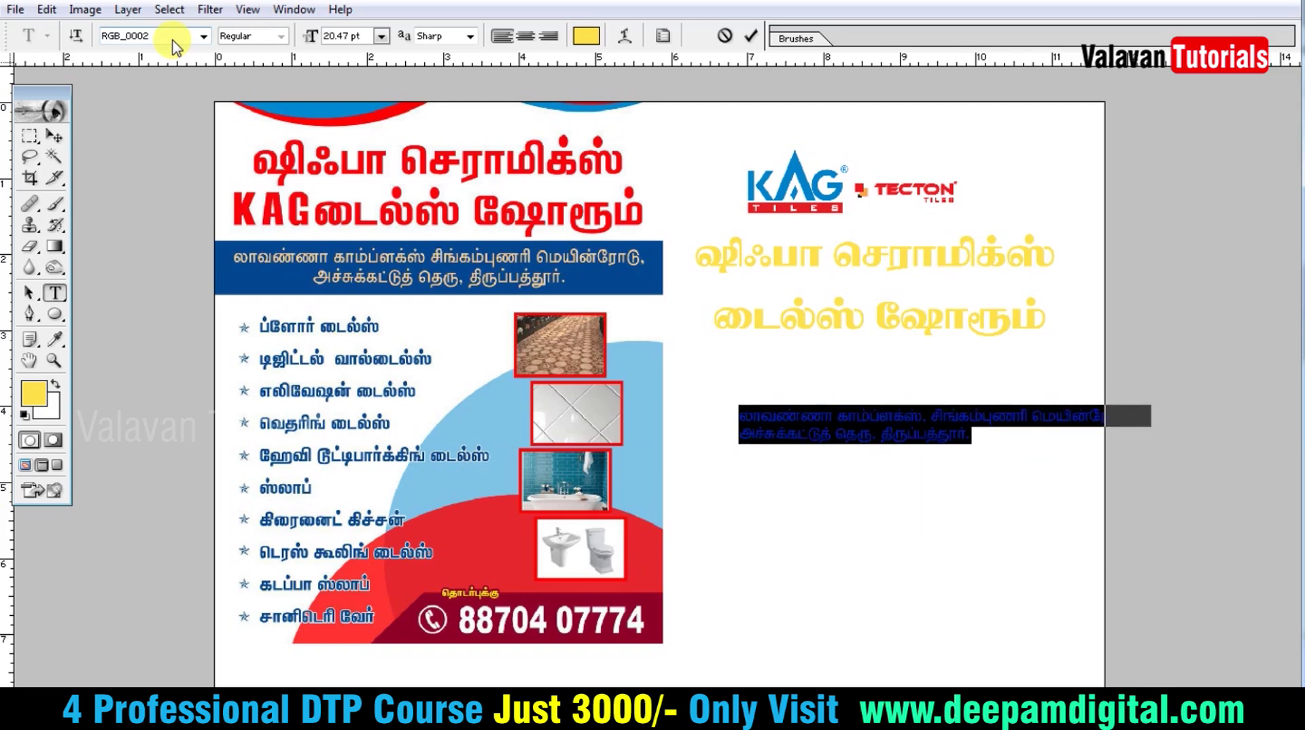
key("alt+Down")
key("alt+Down")
key("alt+Down")
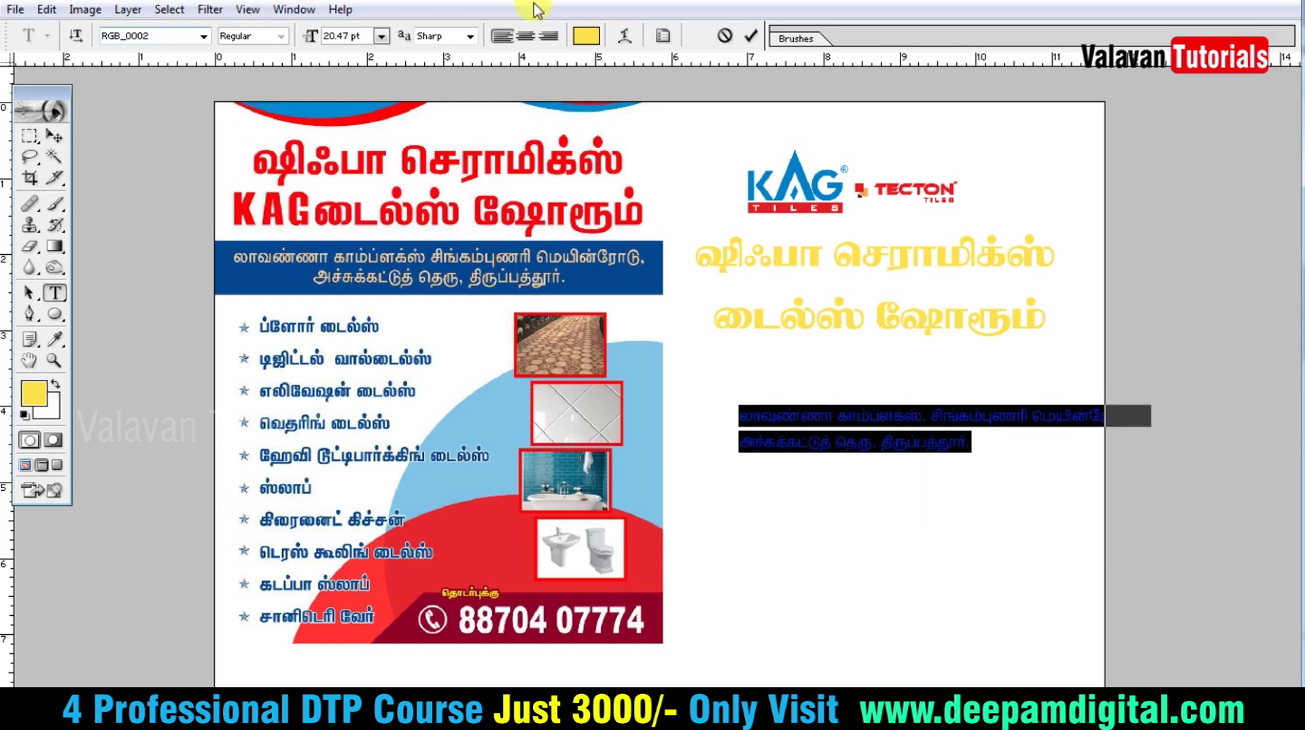
mouse_move(932, 519)
left_mouse_down()
mouse_move(814, 455)
mouse_move(904, 448)
left_mouse_up()
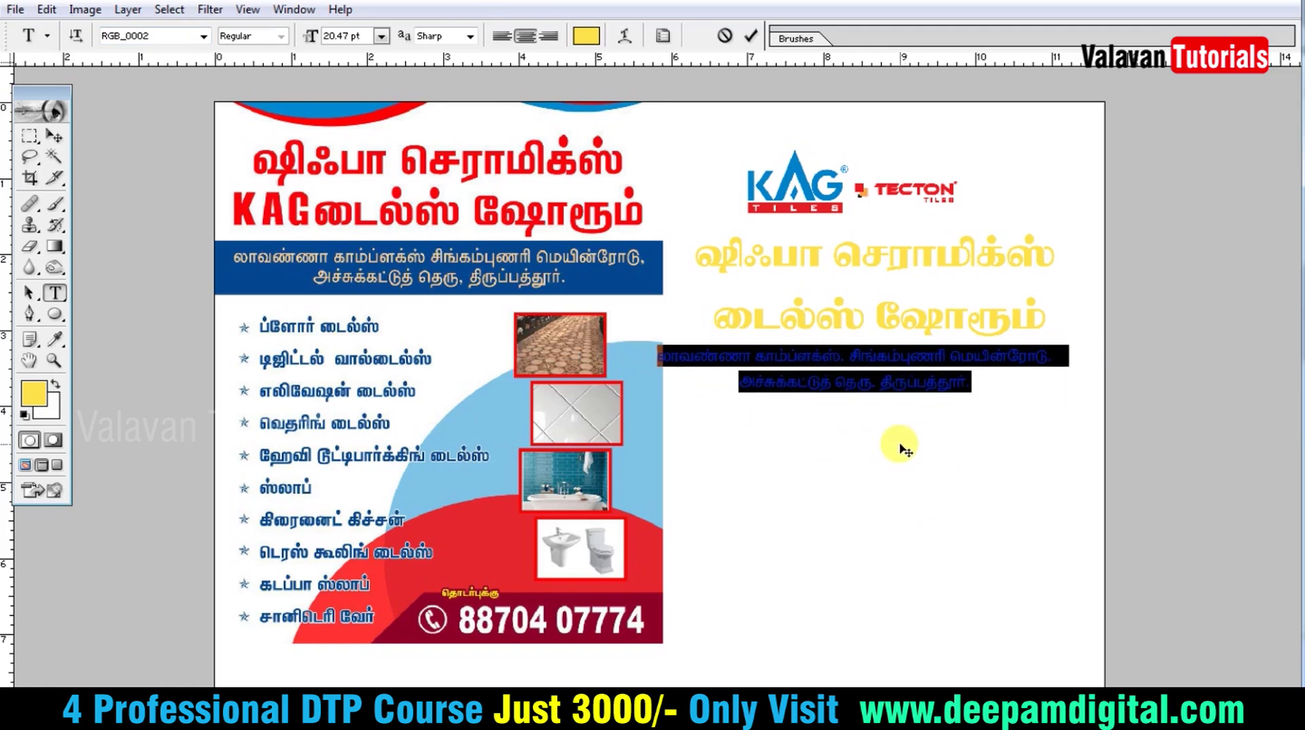
key("ctrl+Return")
key("v")
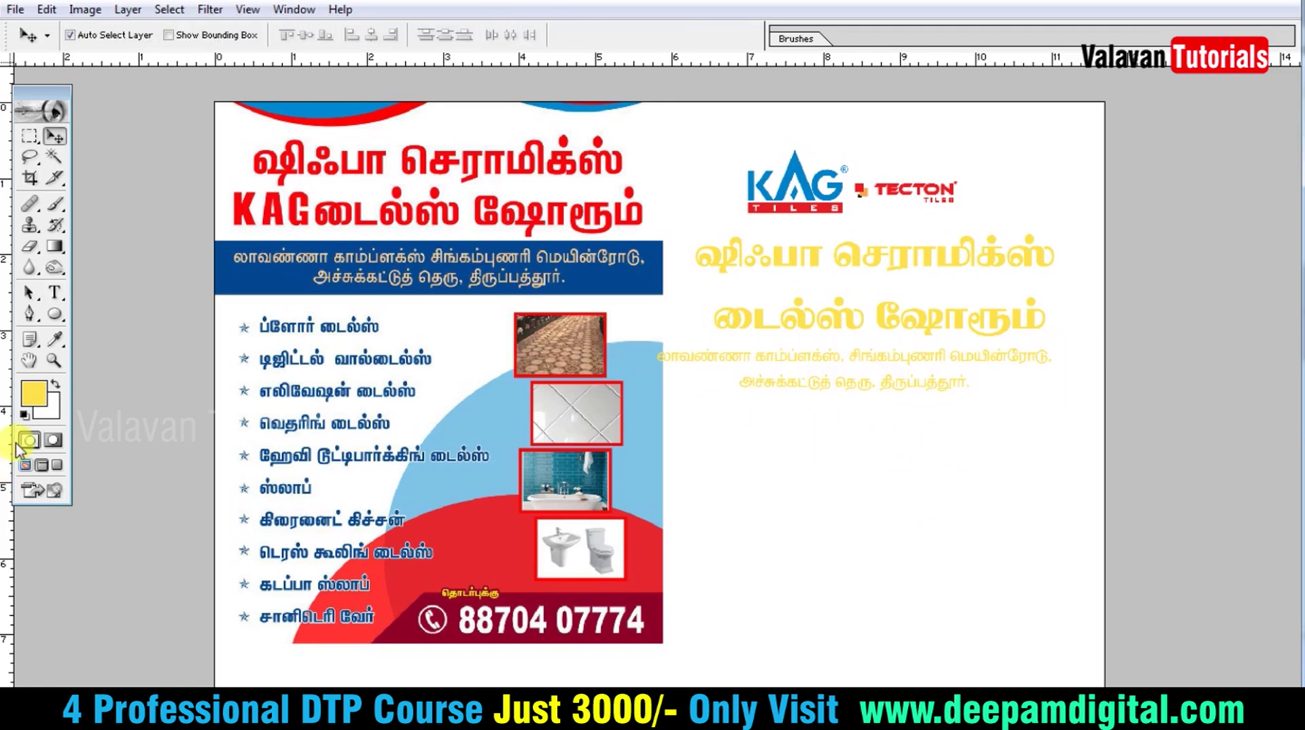
- Sample red from the flyer design as the foreground colour
left_click(33, 392)
left_click(453, 547)
left_click(565, 151)
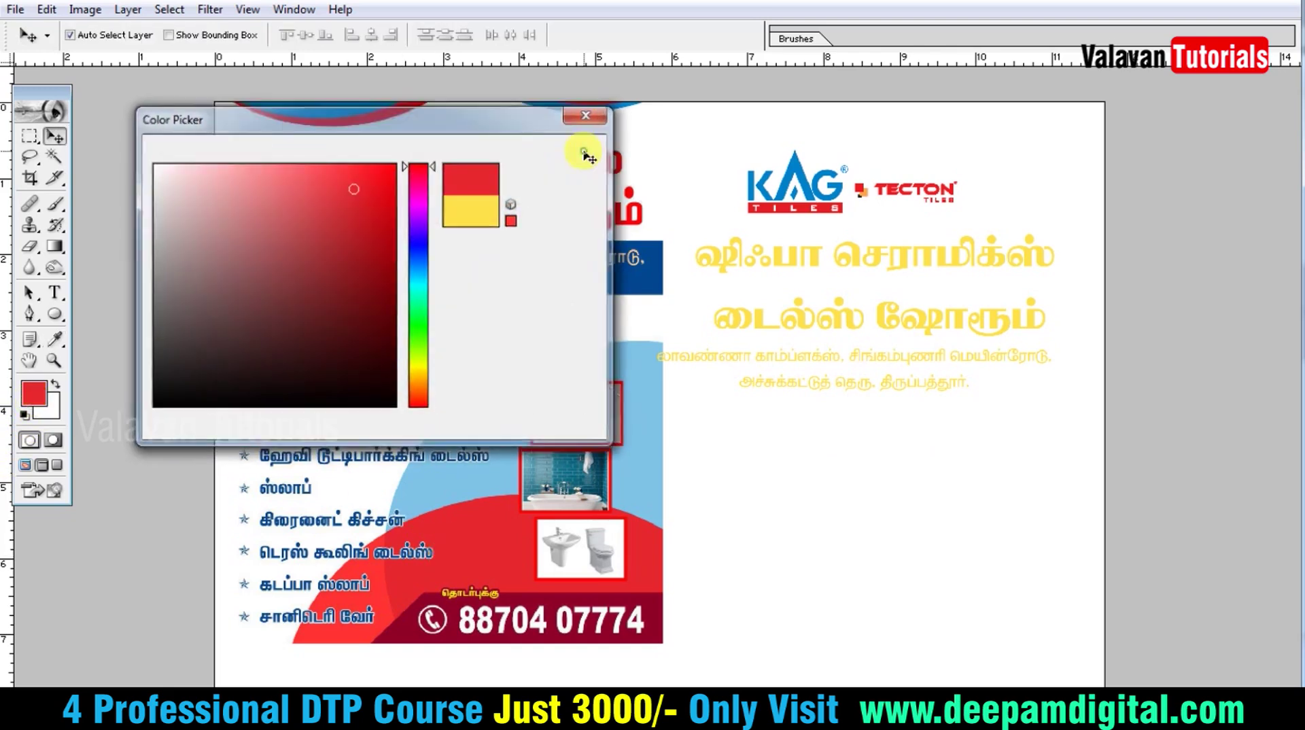
- Paste the red ten-item Tamil tile list with contact label and phone number below the address
key("t")
left_click(707, 422)
key("ctrl+v")
key("ctrl+Return")
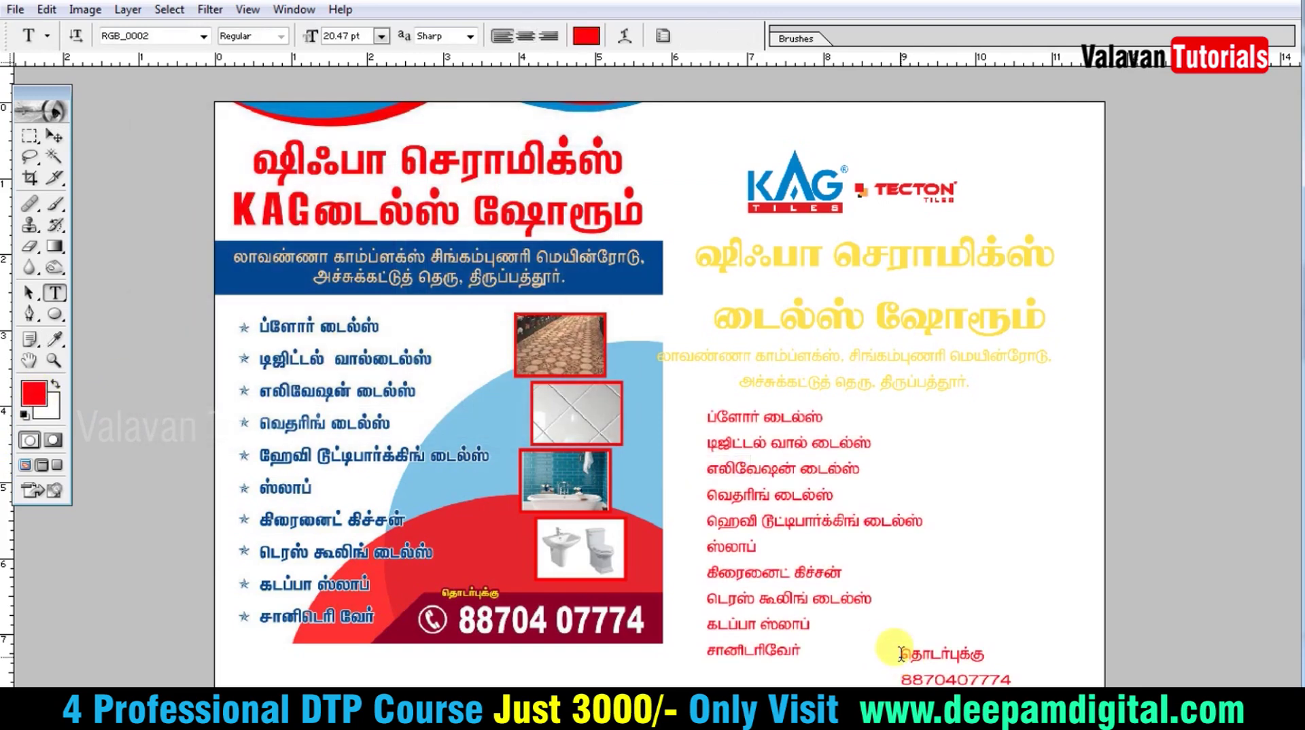
key("v")
key("ctrl+minus")
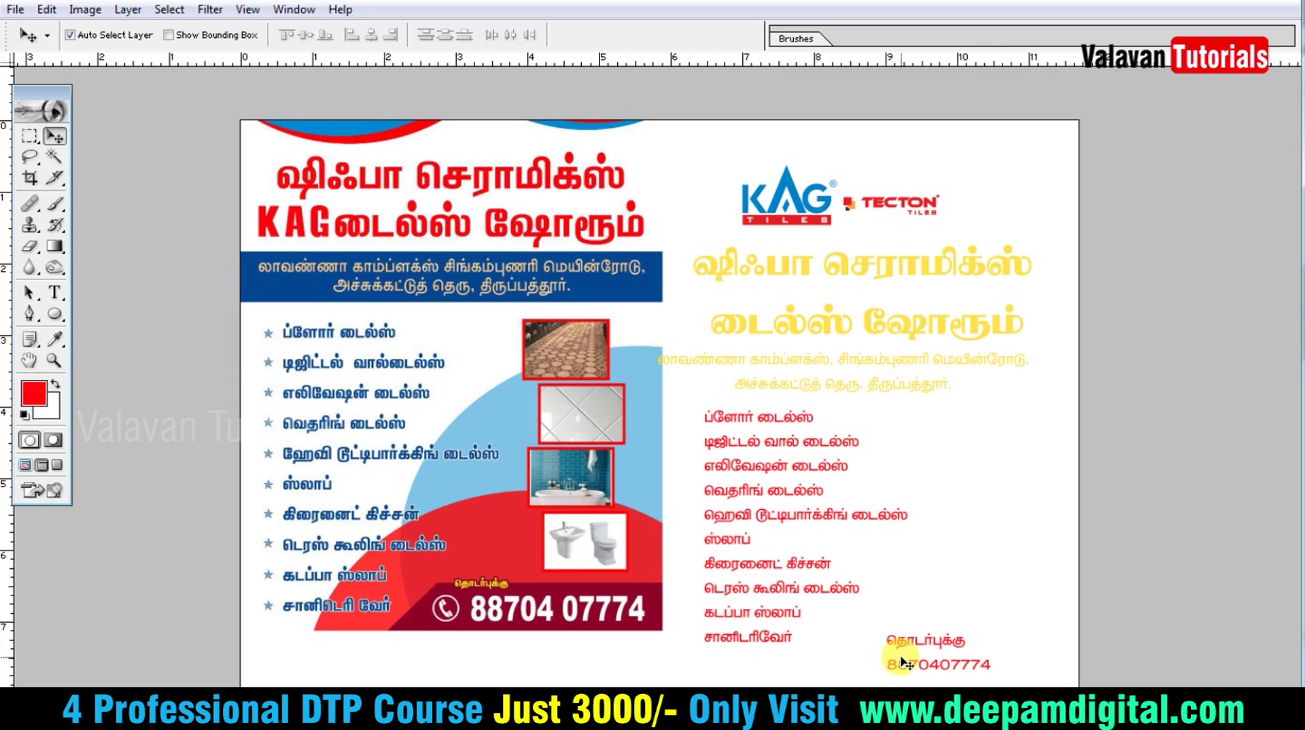
key("ctrl+minus")
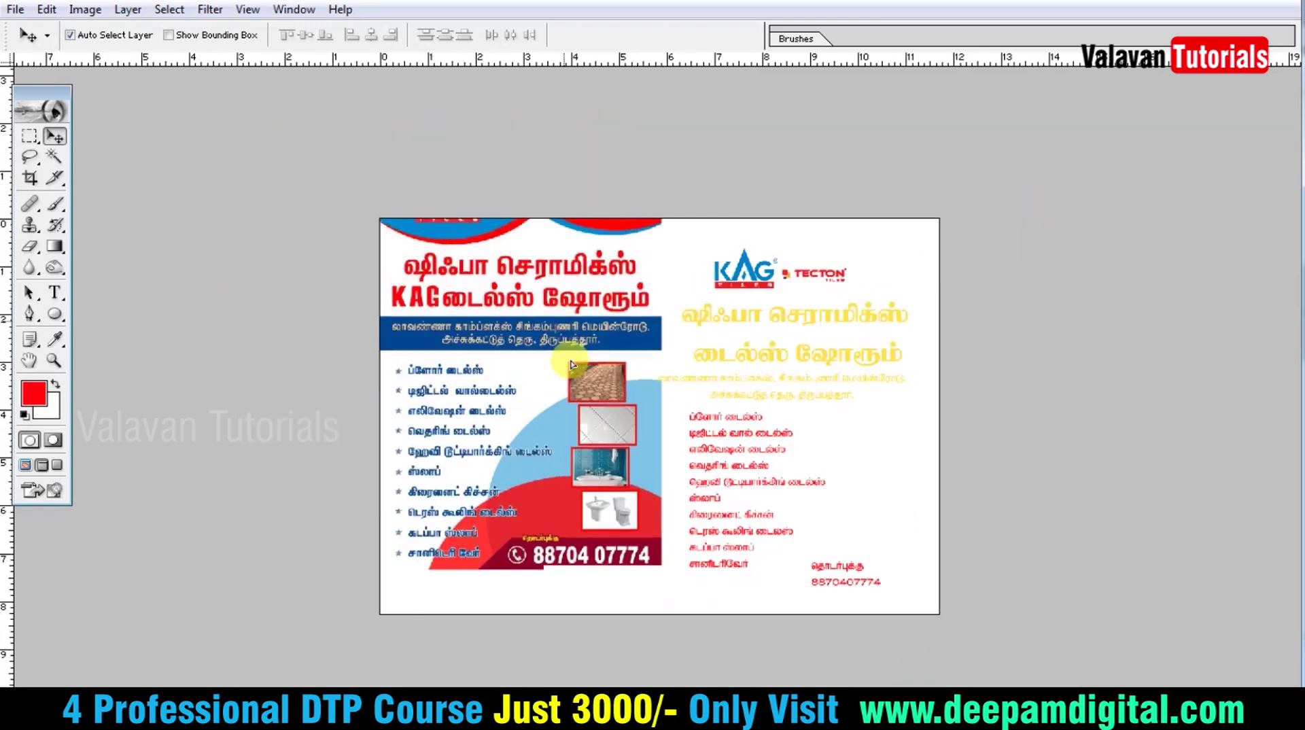
- Insert 'KAG' before 'டைல்ஸ் ஷோரூம்' and set it in Swis721 Blk BT
left_click_drag(571, 366, 571, 552)
key("t")
left_click(743, 355)
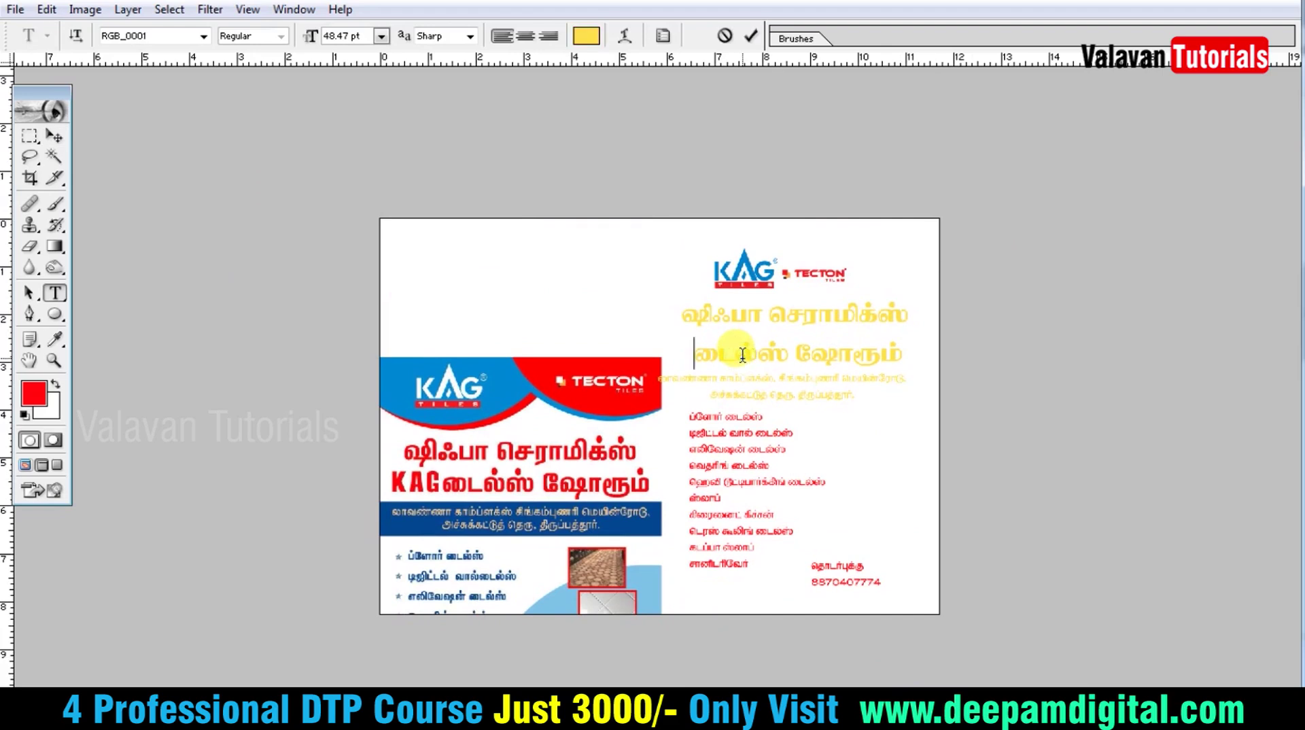
type("KAG")
key("shift+Home")
key("ctrl+t")
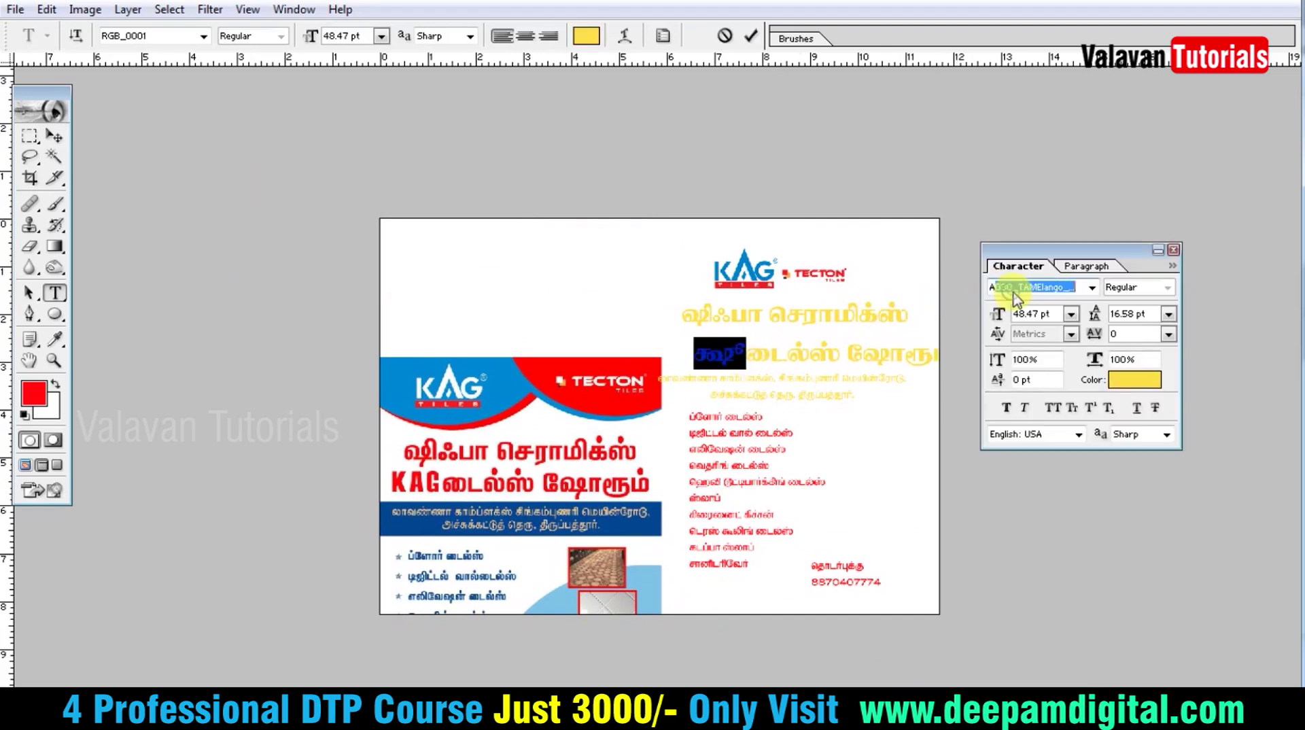
type("Arial")
key("Return")
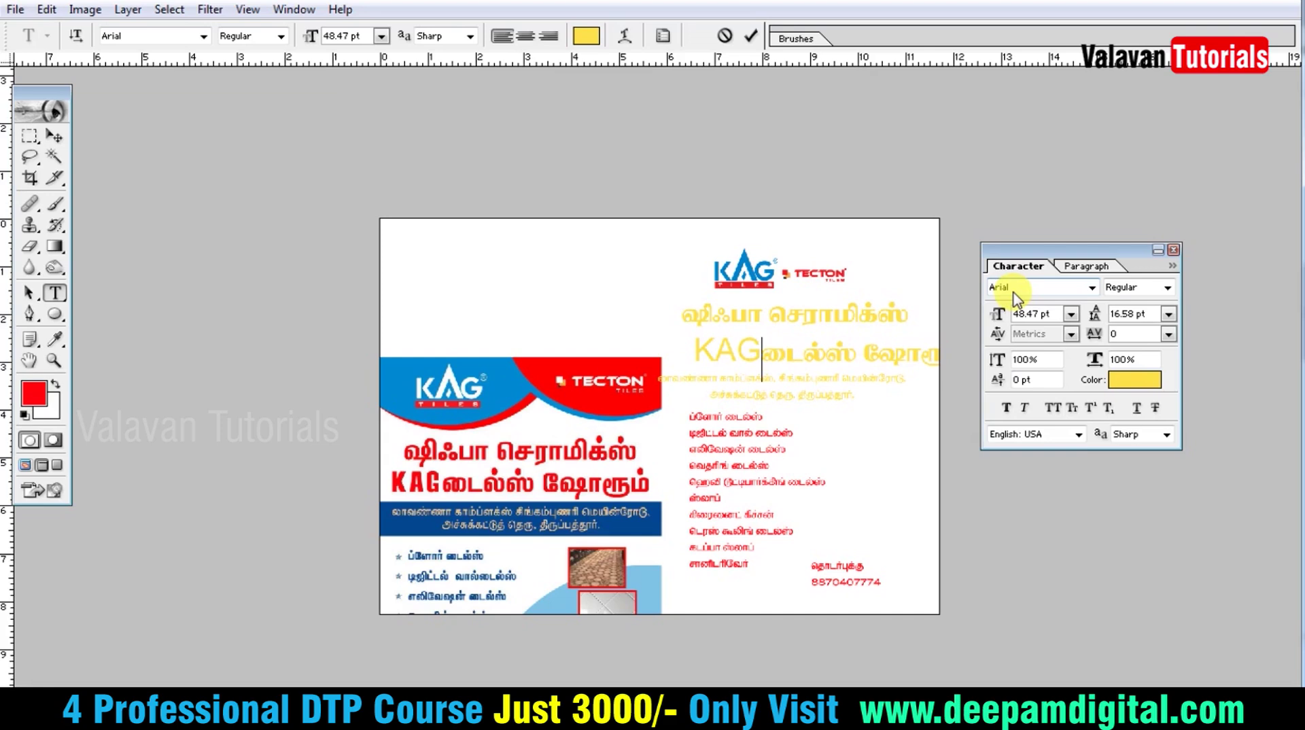
key("shift+Home")
type("sw")
key("Return")
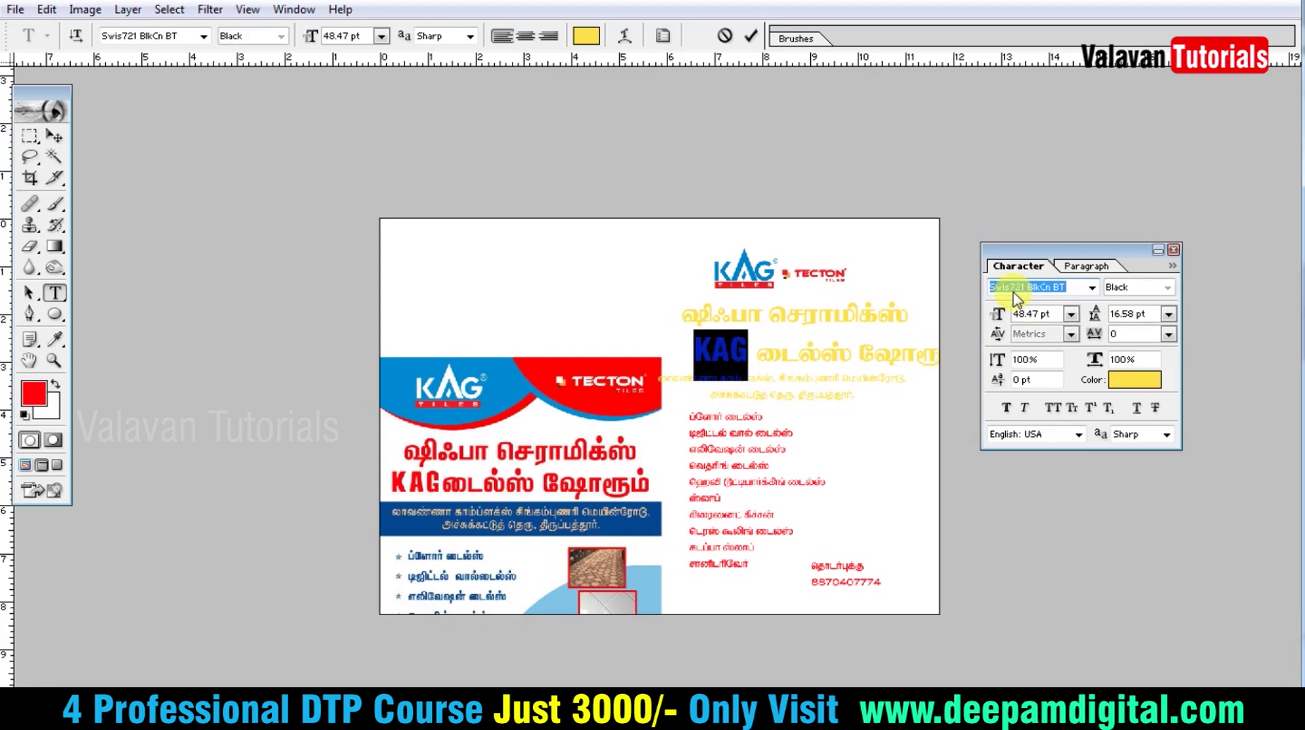
key("Up")
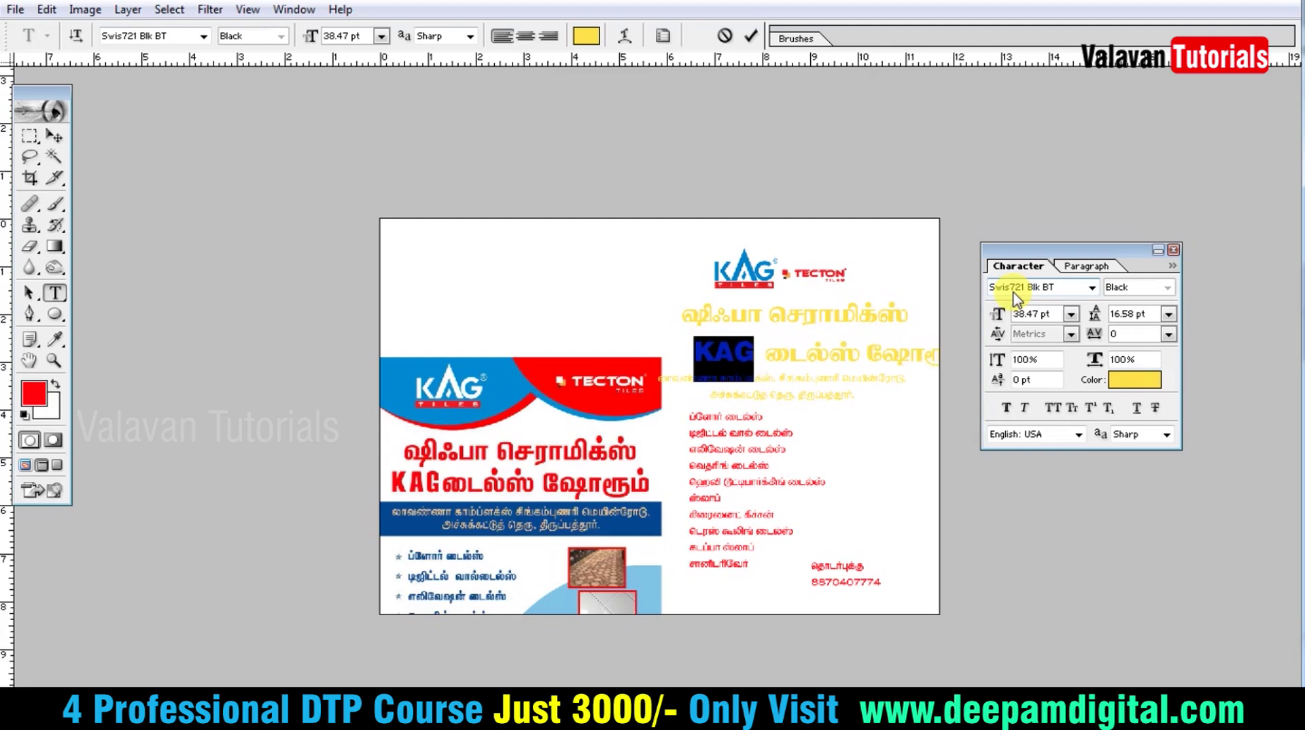
key("ctrl+Return")
- Select the left reference flyer layer and hide it
key("Tab")
key("Tab")
key("v")
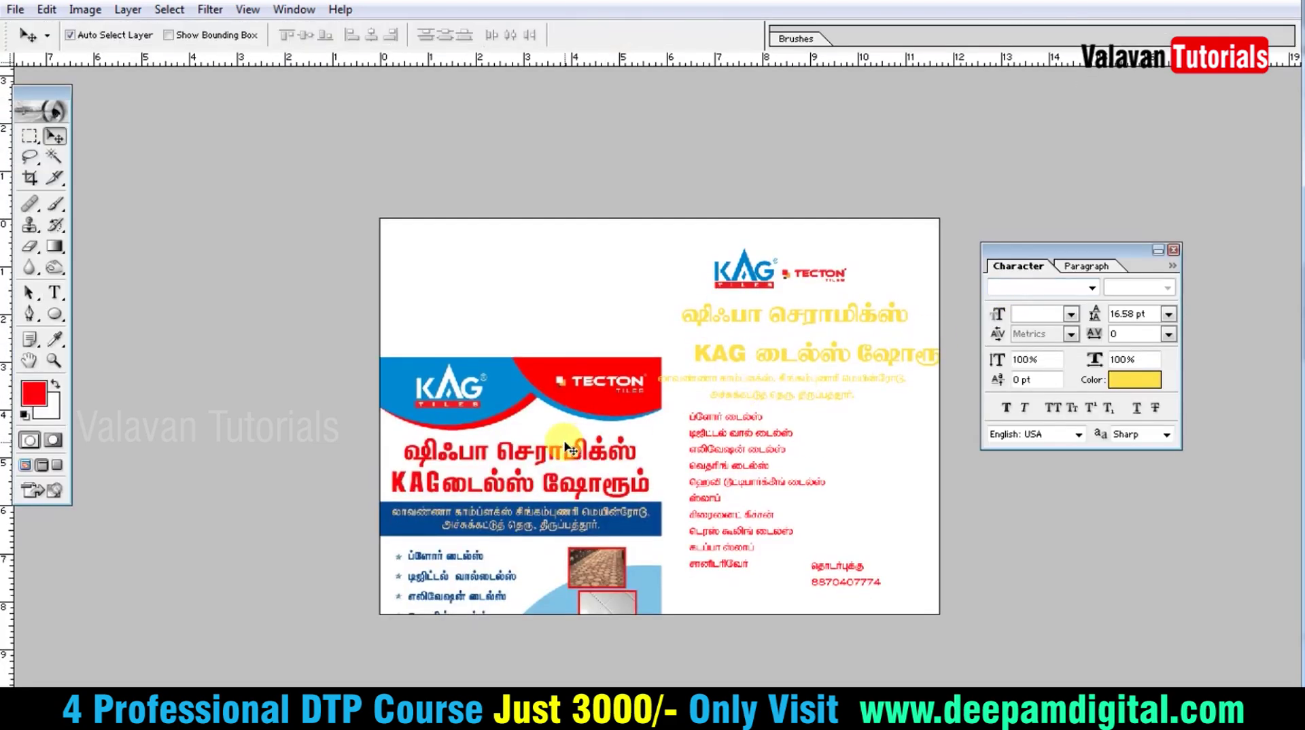
left_click(607, 396, "ctrl")
key("ctrl+minus")
key("alt+l")
key("d")
key("Return")
key("Tab")
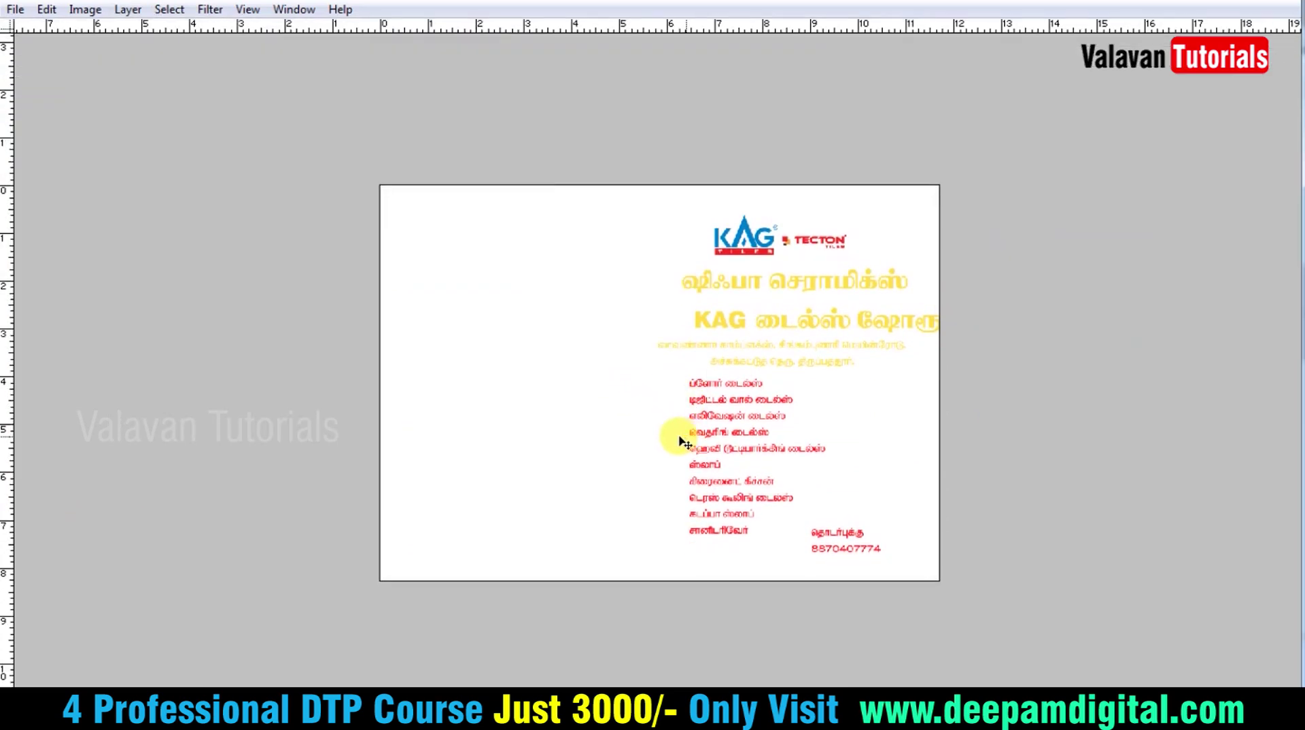
- Move the KAG logo to the top-left and enlarge it
key("ctrl+plus")
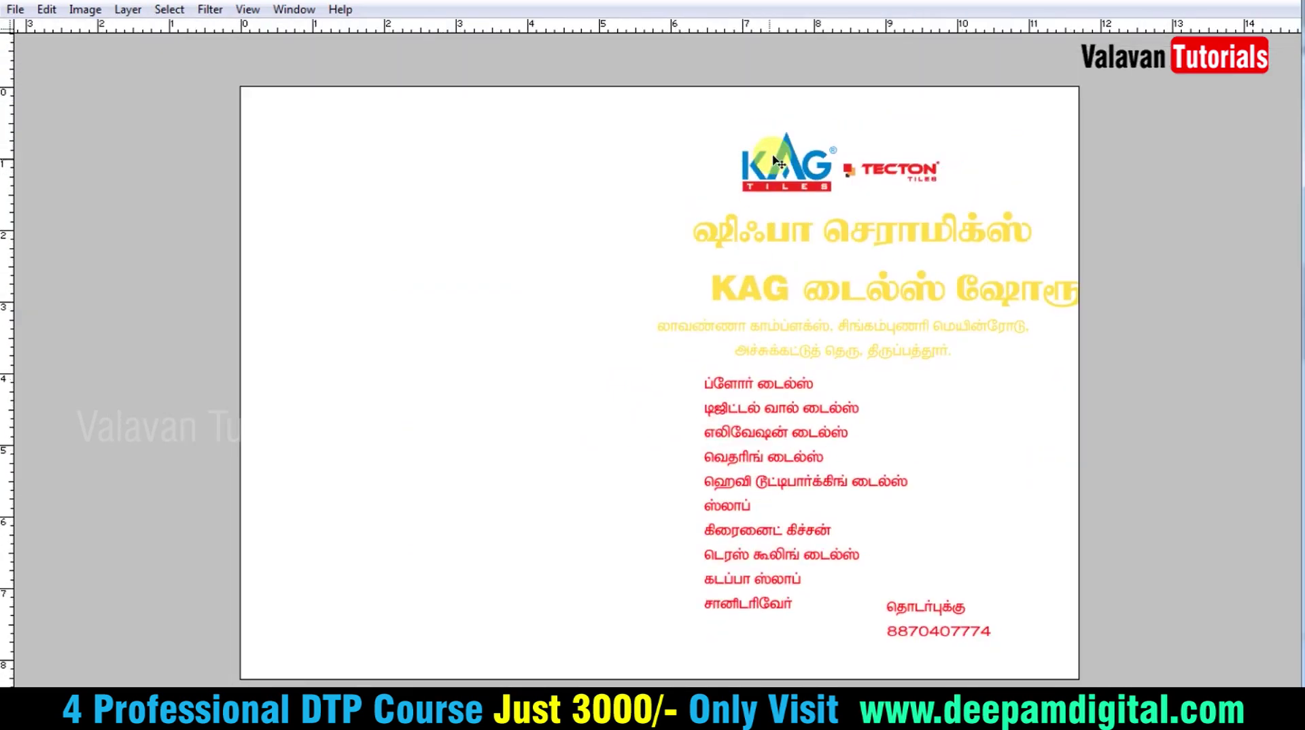
left_click_drag(792, 151, 389, 116)
key("ctrl+t")
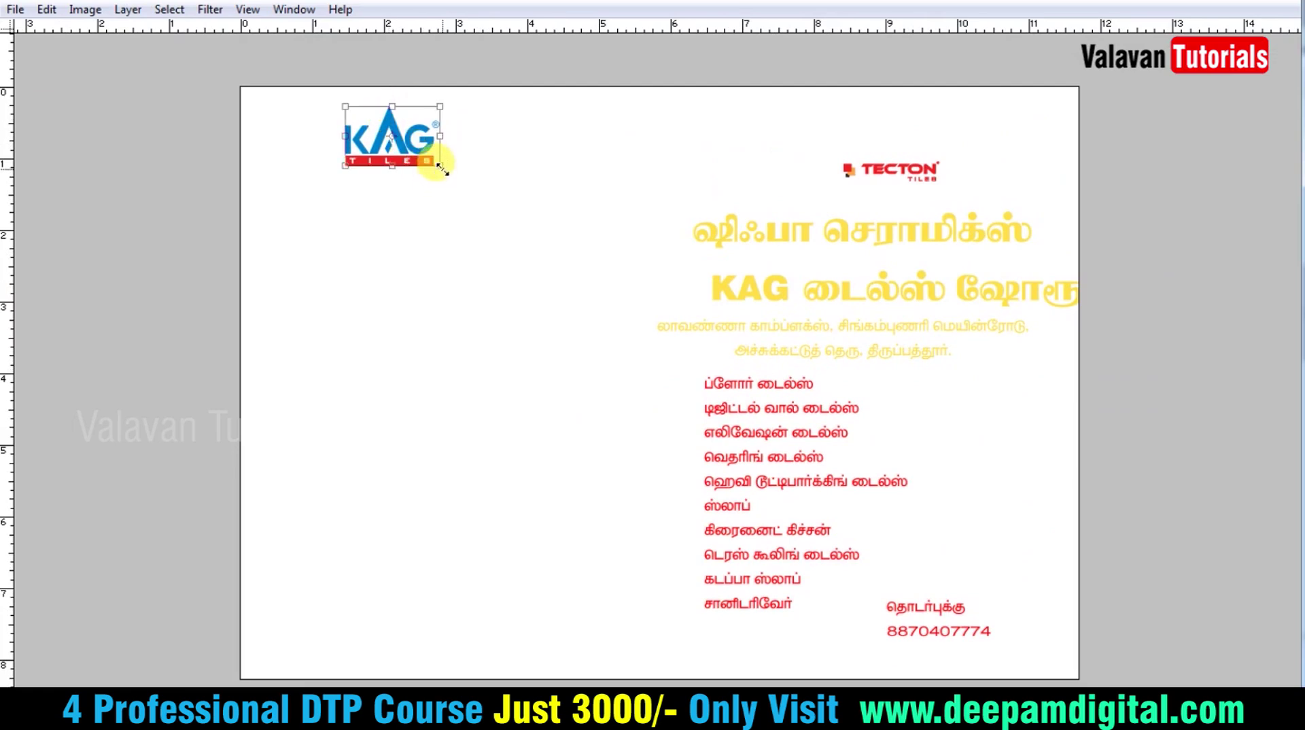
left_click_drag(437, 161, 469, 182)
double_click(457, 171)
- Enlarge the TECTON logo, then fit KAG into the top-left and TECTON into the top-right corner
left_click_drag(862, 175, 631, 175)
key("ctrl+t")
left_click_drag(709, 182, 819, 197)
double_click(772, 179)
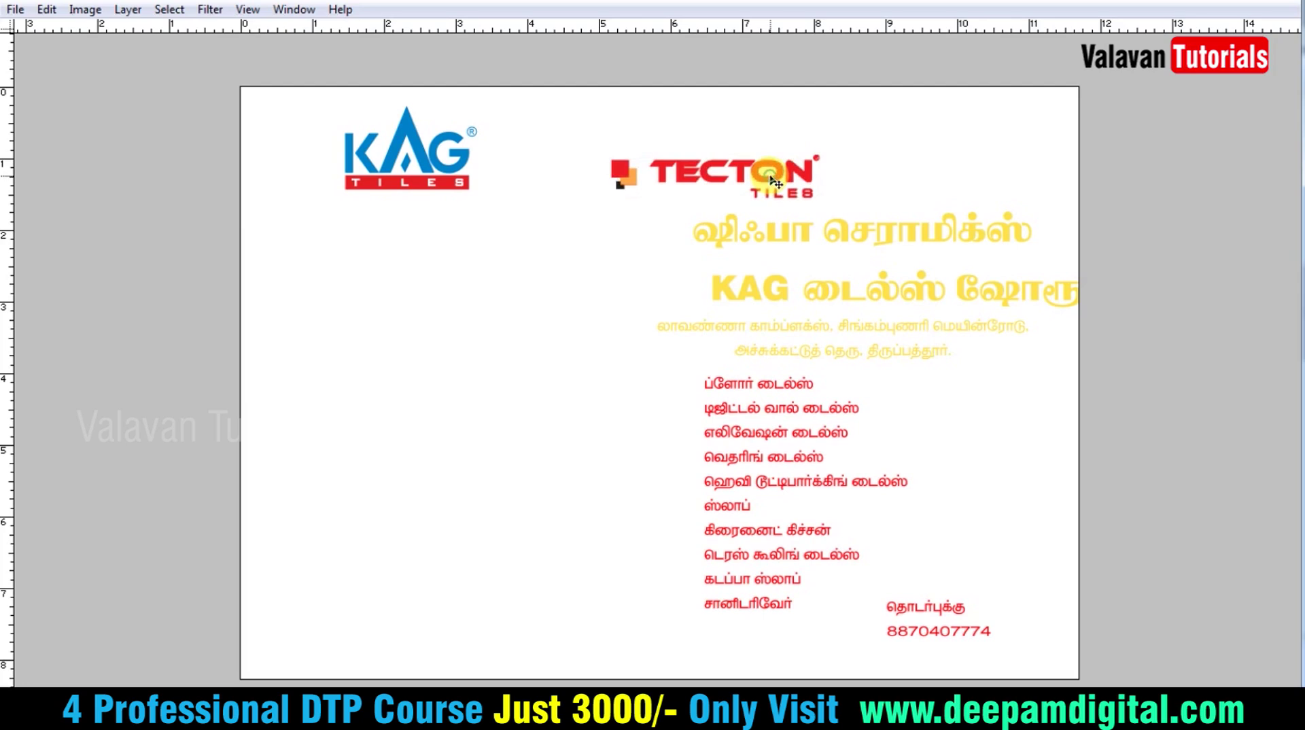
left_click_drag(432, 164, 358, 160)
mouse_move(620, 168)
left_mouse_down()
mouse_move(858, 150)
mouse_move(848, 140)
left_mouse_up()
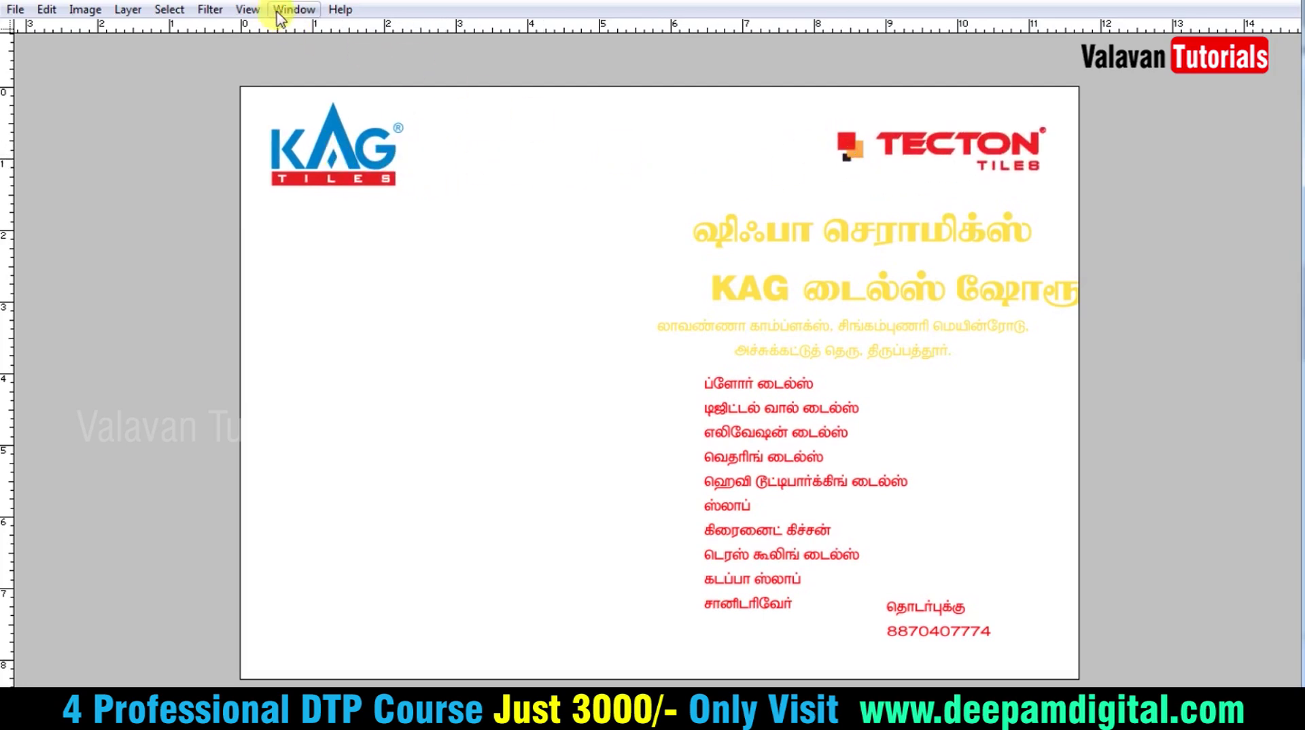
- Add a vertical margin guide and a horizontal guide at 10mm
left_click(246, 10)
left_click(329, 386)
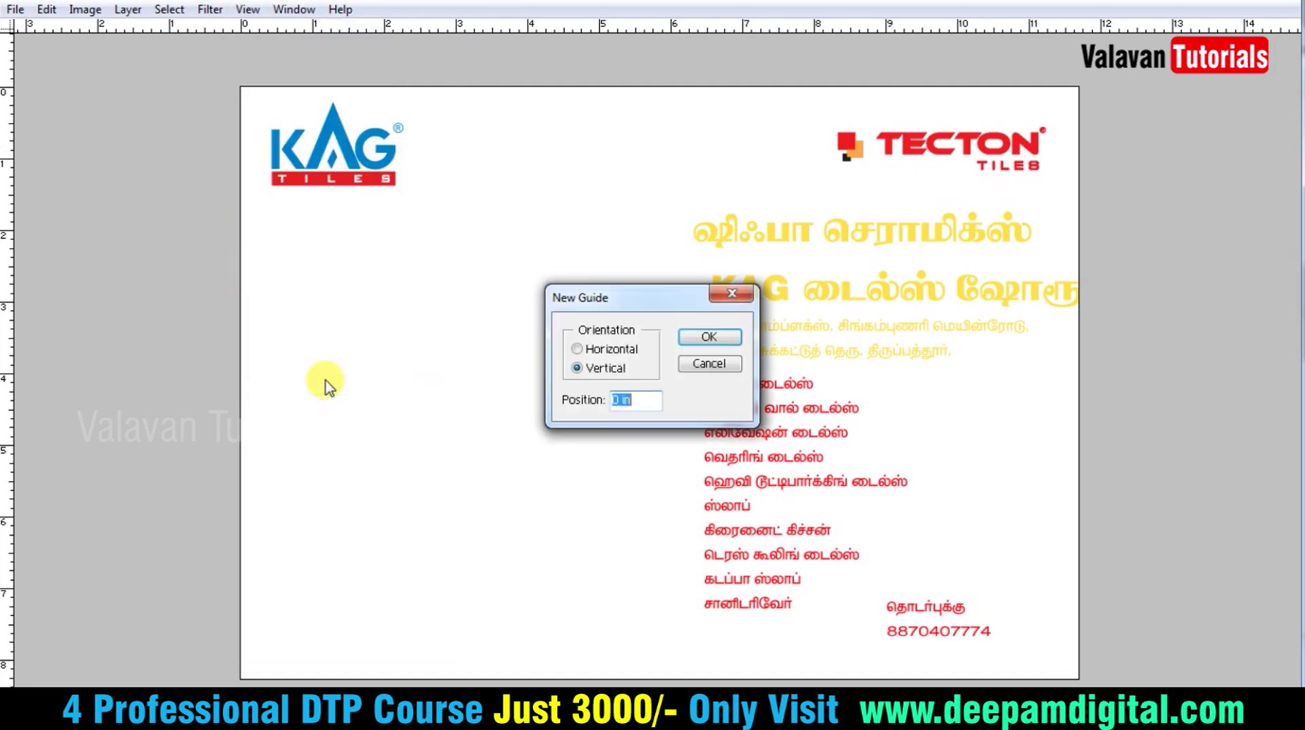
key("Return")
key("alt+v")
key("e")
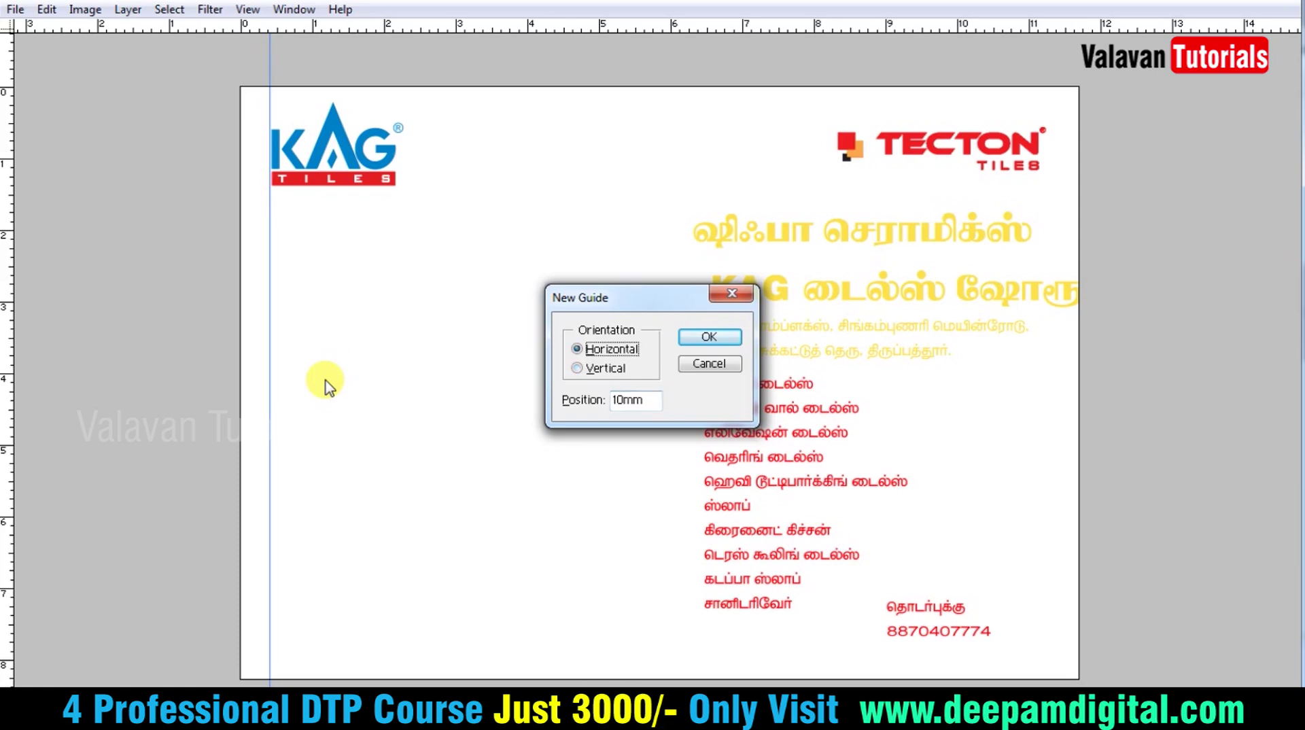
key("Return")
- Fill an L-shaped selection red on a new layer and rotate it 180° into the top-left corner
left_click_drag(240, 87, 282, 212)
left_click_drag(209, 63, 325, 107)
key("ctrl+shift+n")
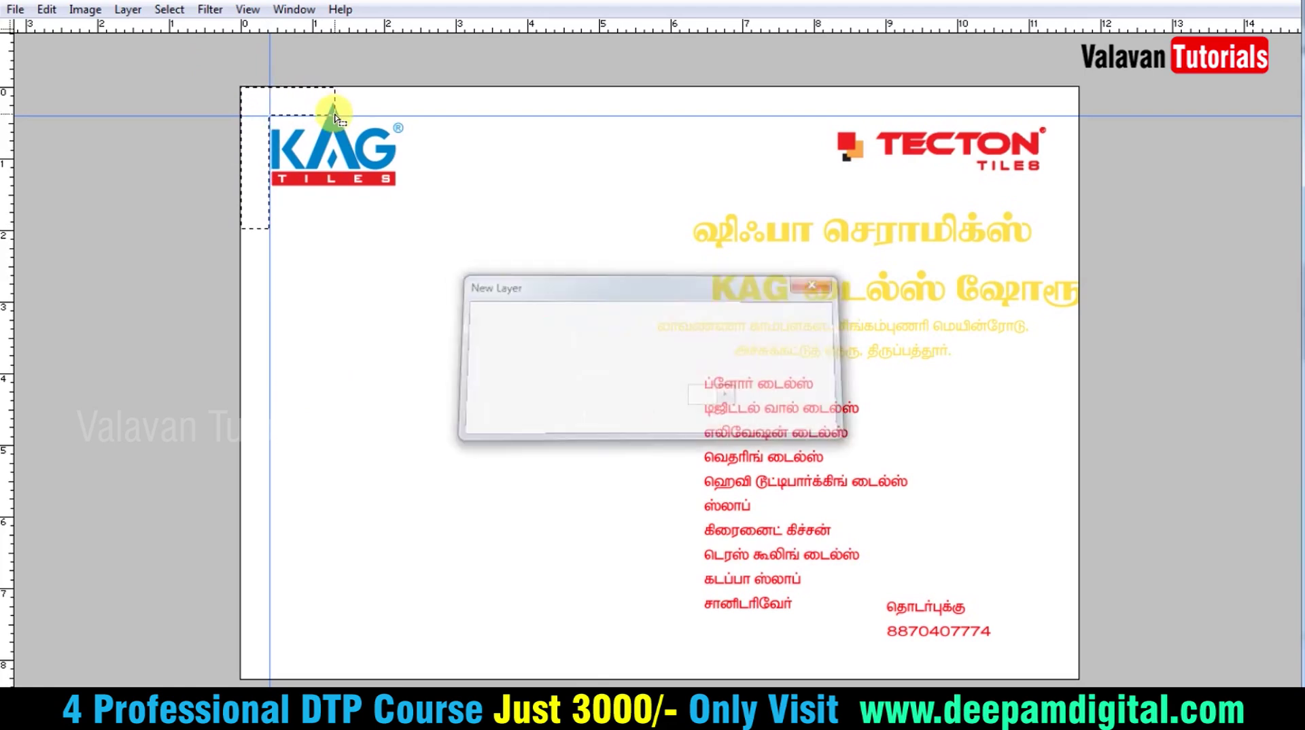
key("Return")
key("alt+BackSpace")
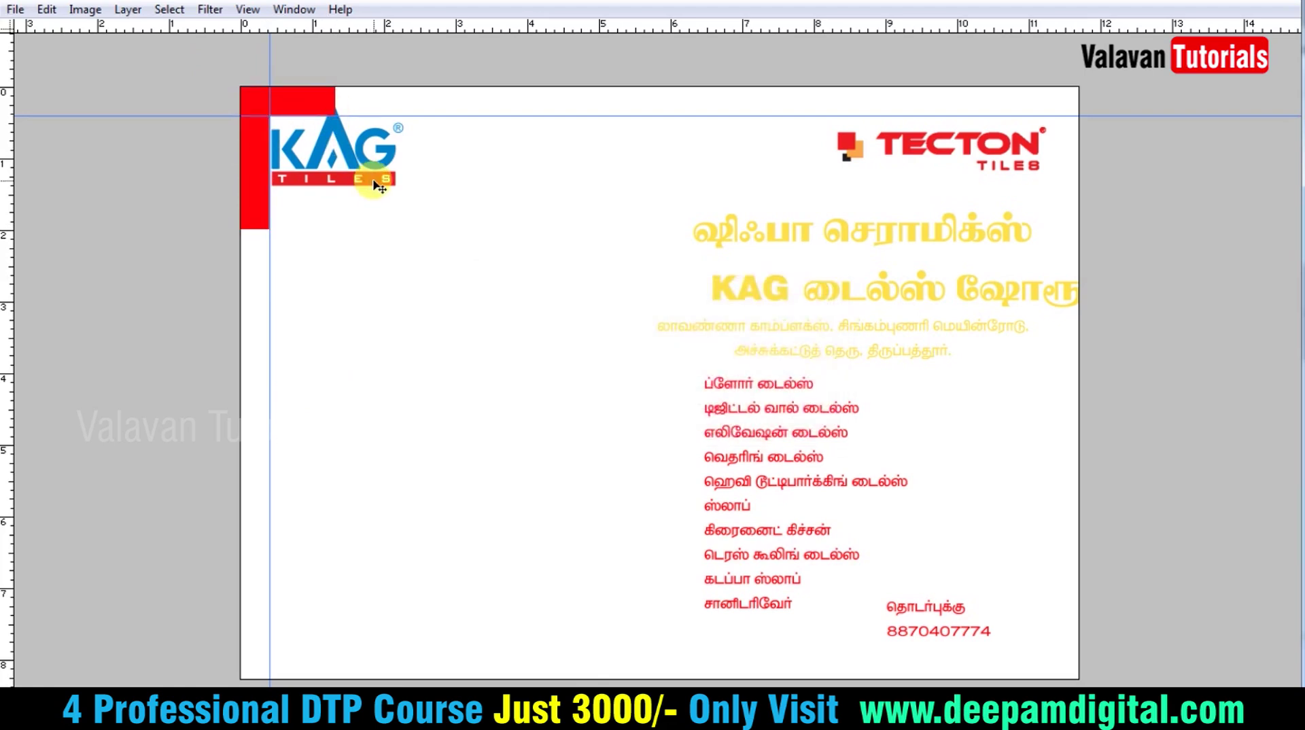
mouse_move(408, 96)
left_mouse_down()
mouse_move(393, 198)
mouse_move(192, 251)
mouse_move(154, 233)
left_mouse_up()
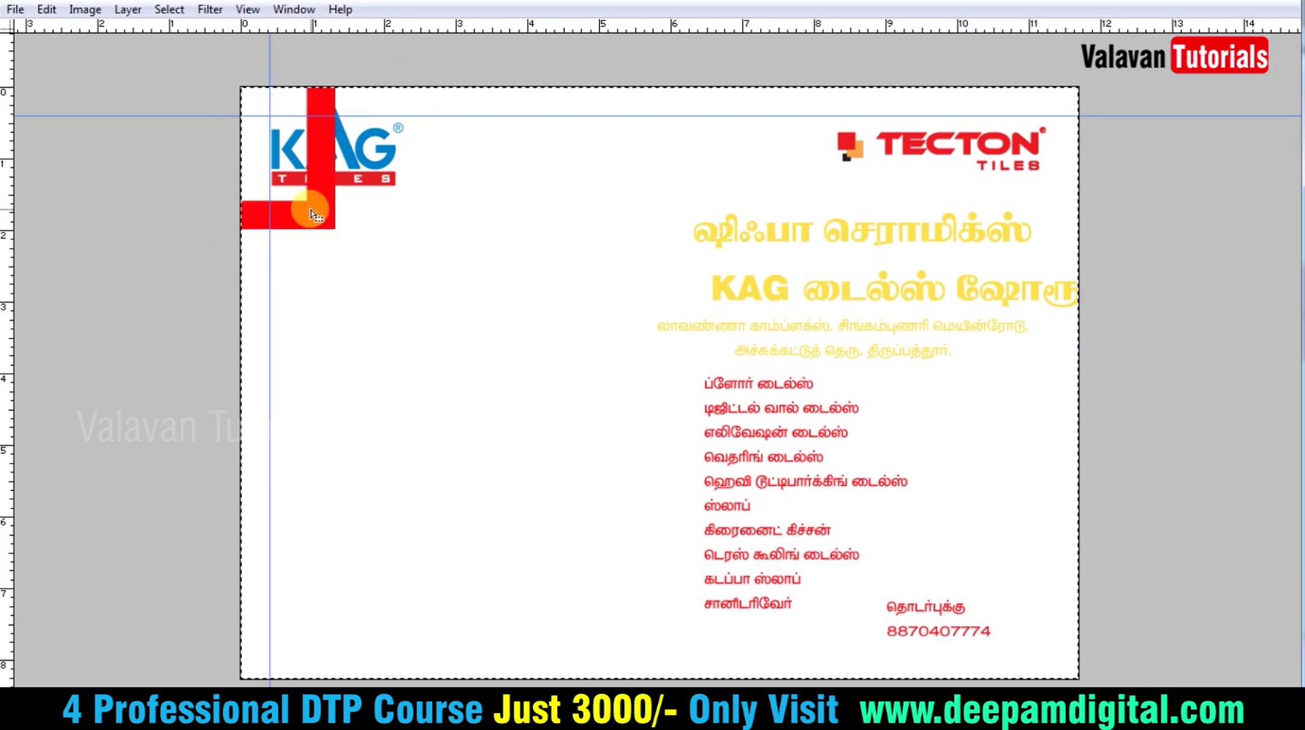
key("Tab")
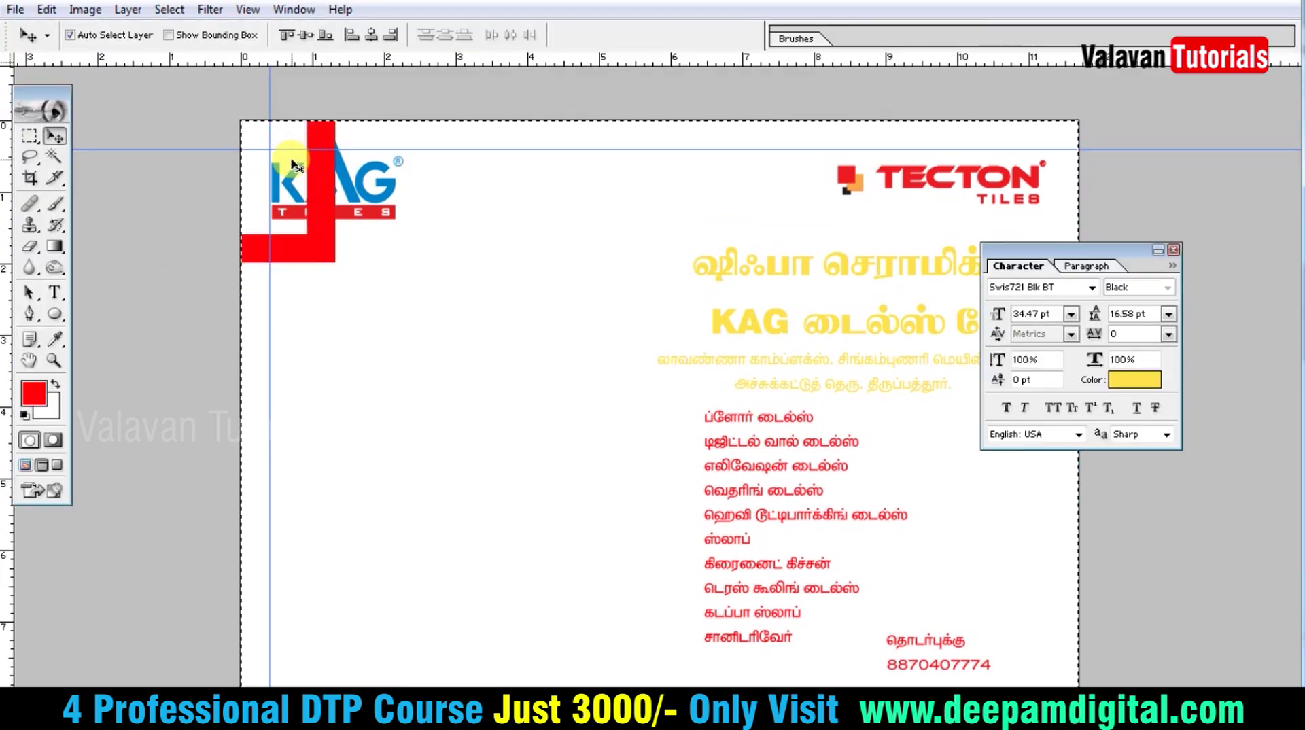
- Align the red corner piece to the right and bottom edges, then check document dimensions
left_click(391, 35)
left_click(326, 35)
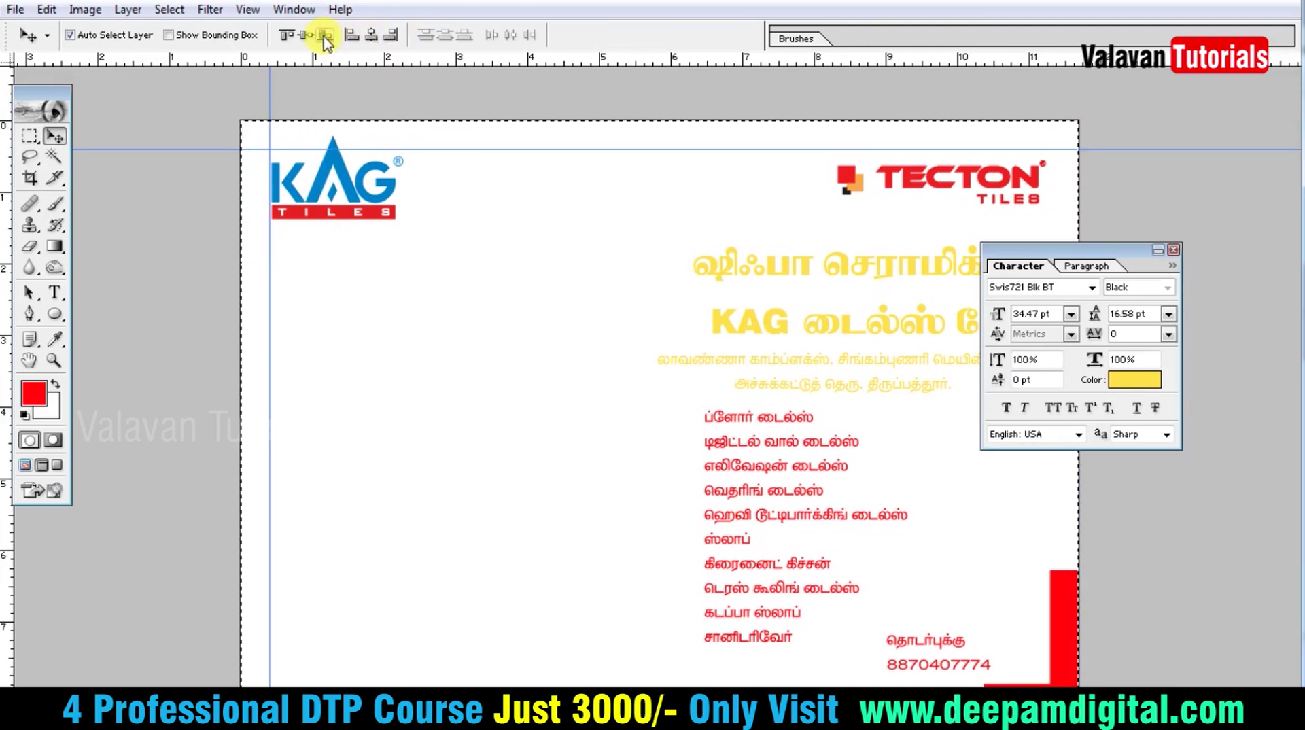
left_click(897, 591, "ctrl")
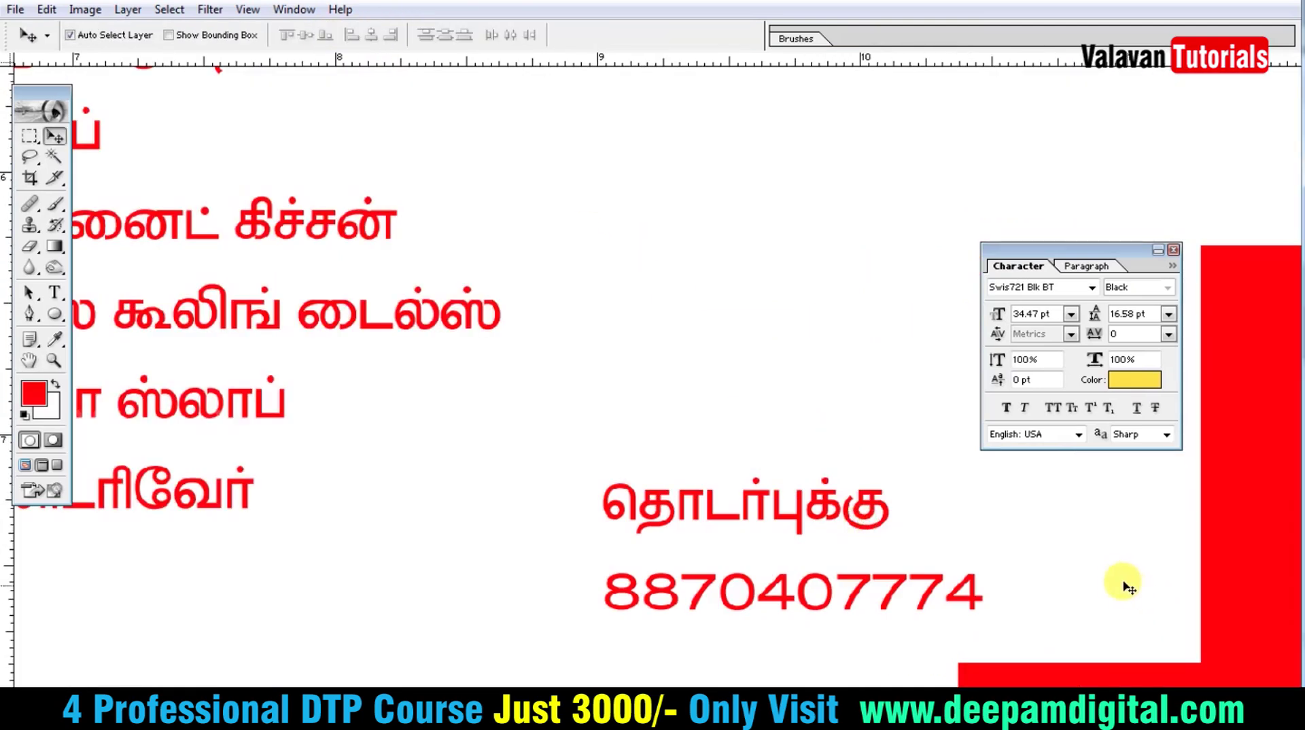
key("ctrl+alt+i")
key("Escape")
- Add a vertical guide at 277 mm
key("alt+v")
key("e")
type("27")
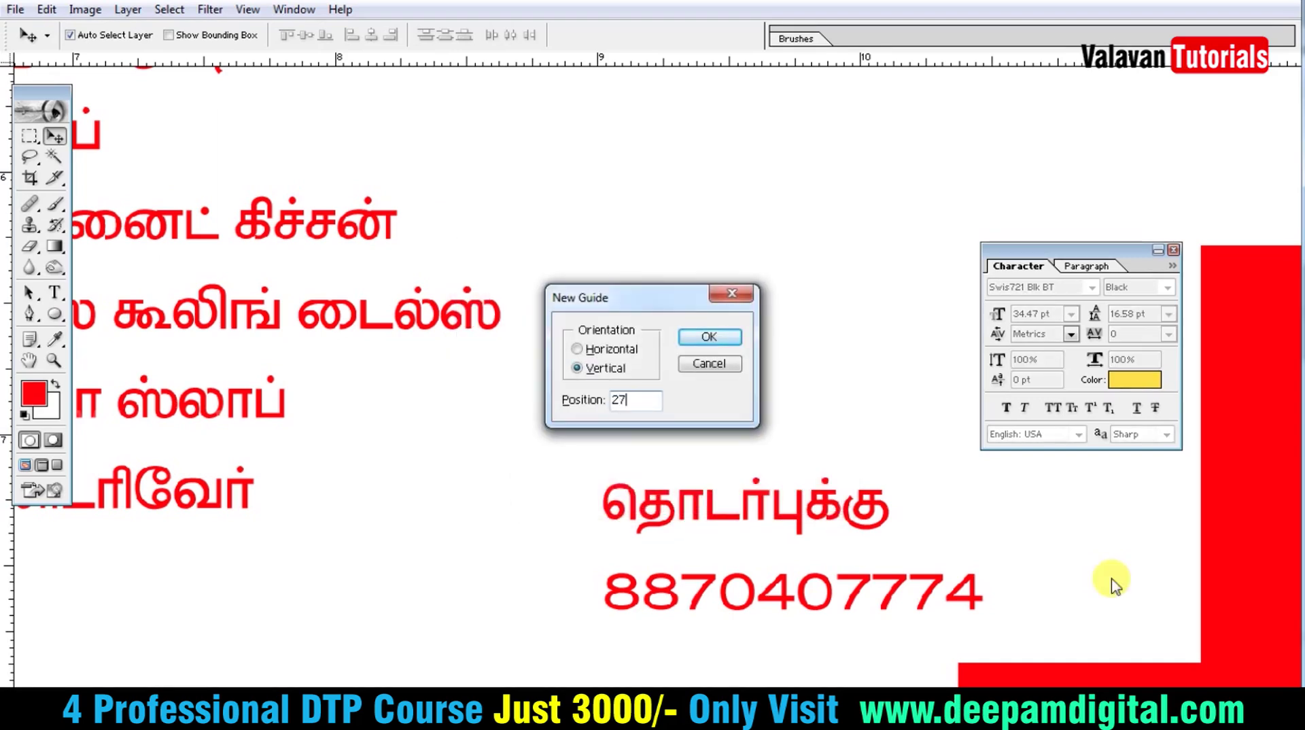
type("0")
key("Return")
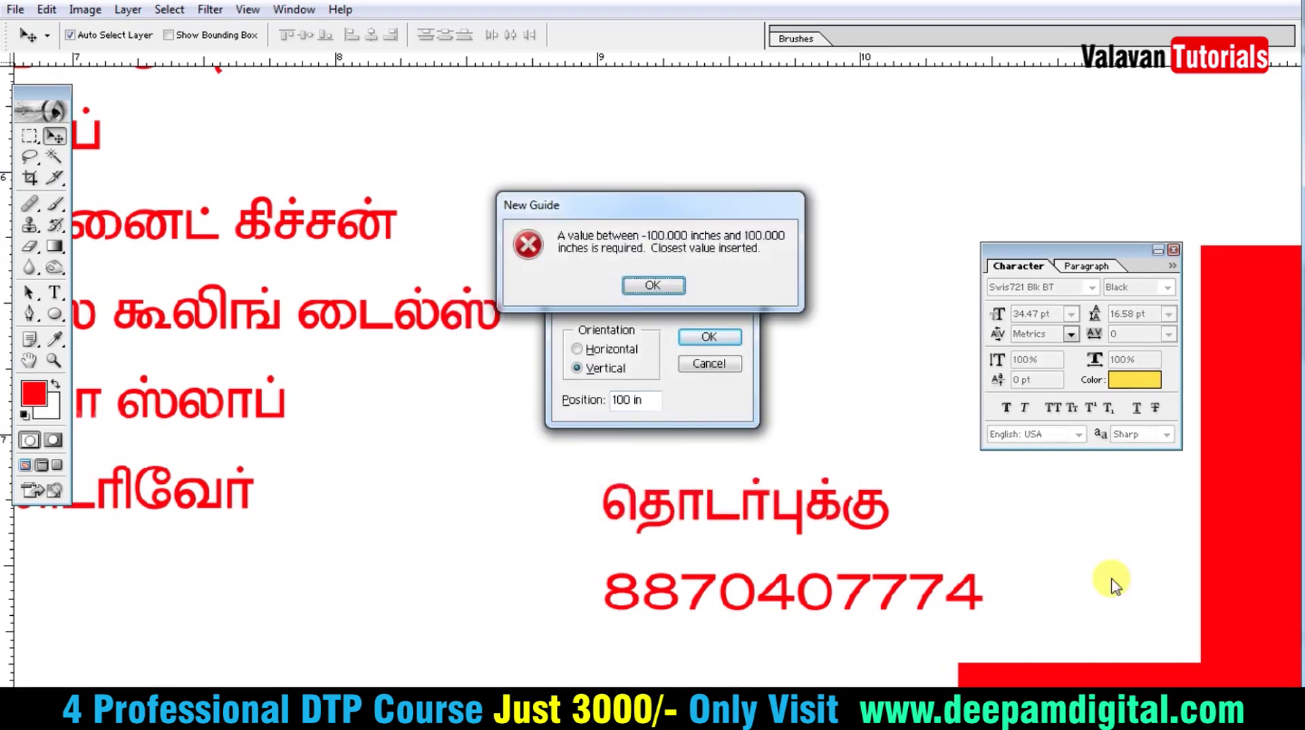
key("Return")
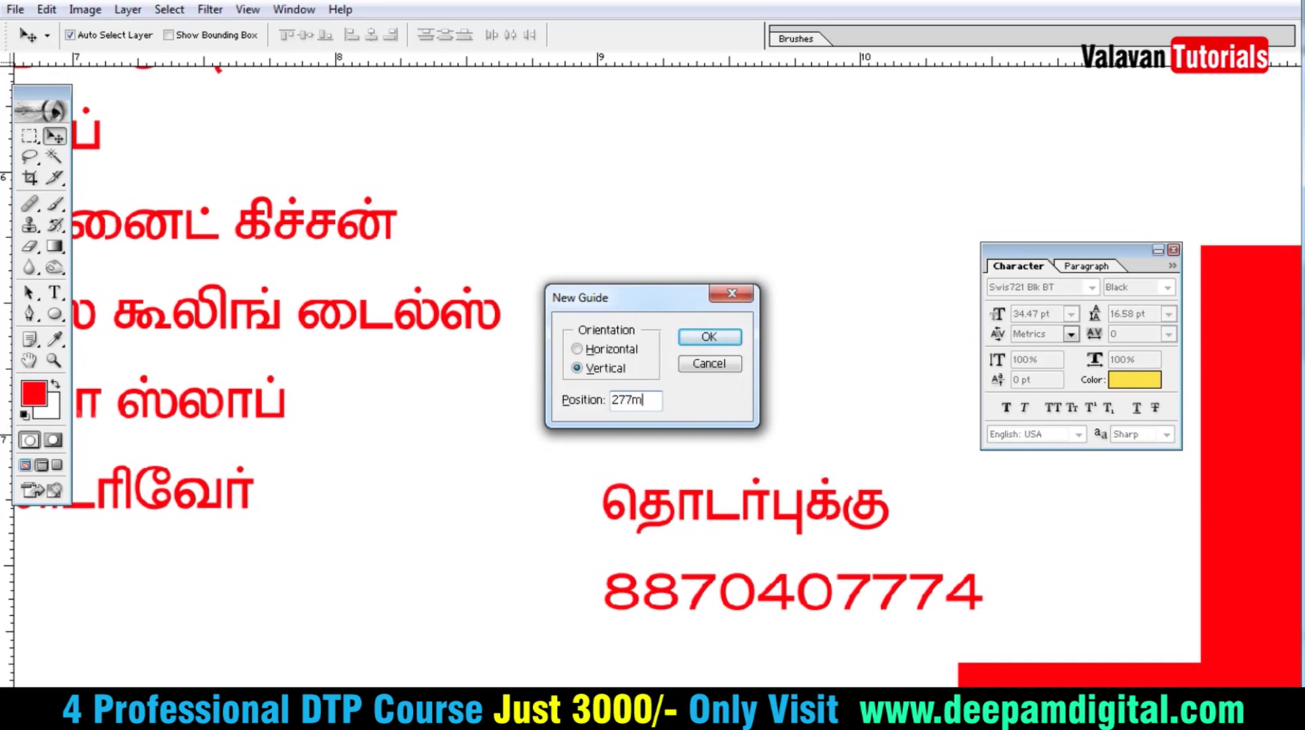
type("m")
key("Return")
- Add margin guides at 287 mm and 200 mm
key("ctrl+0")
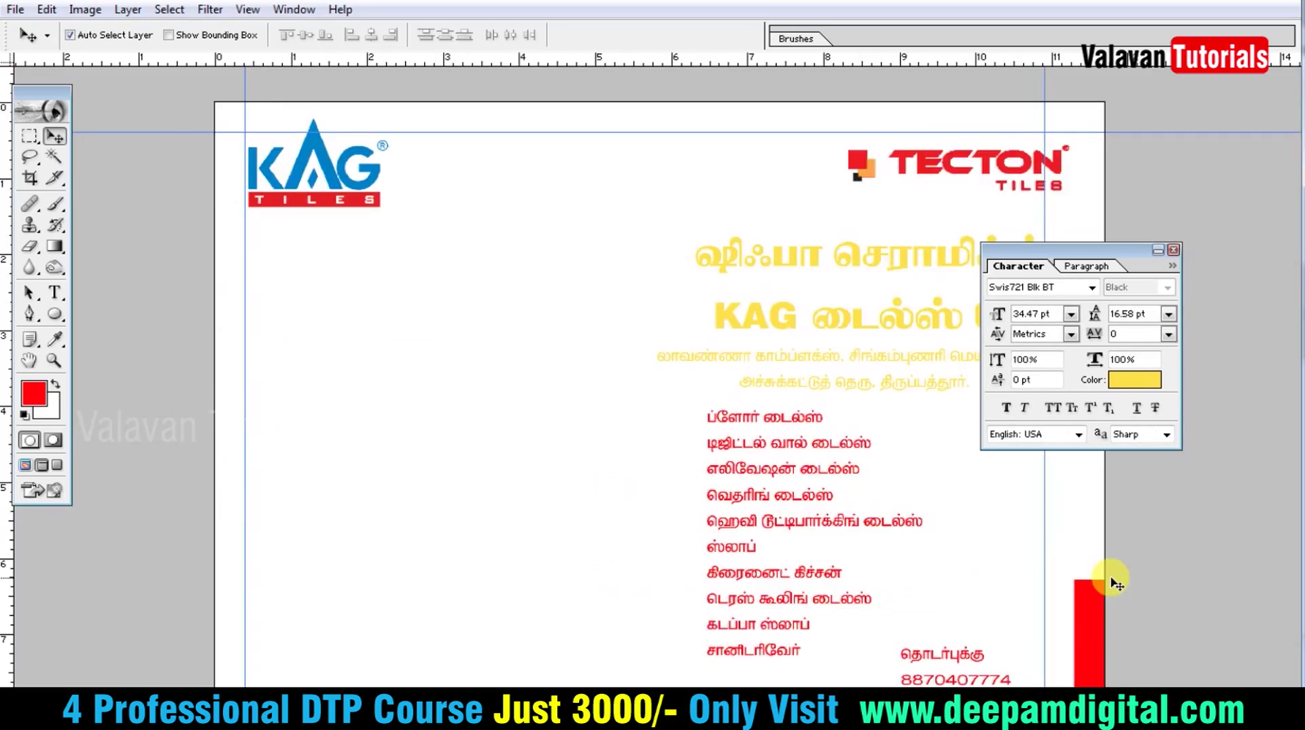
key("e")
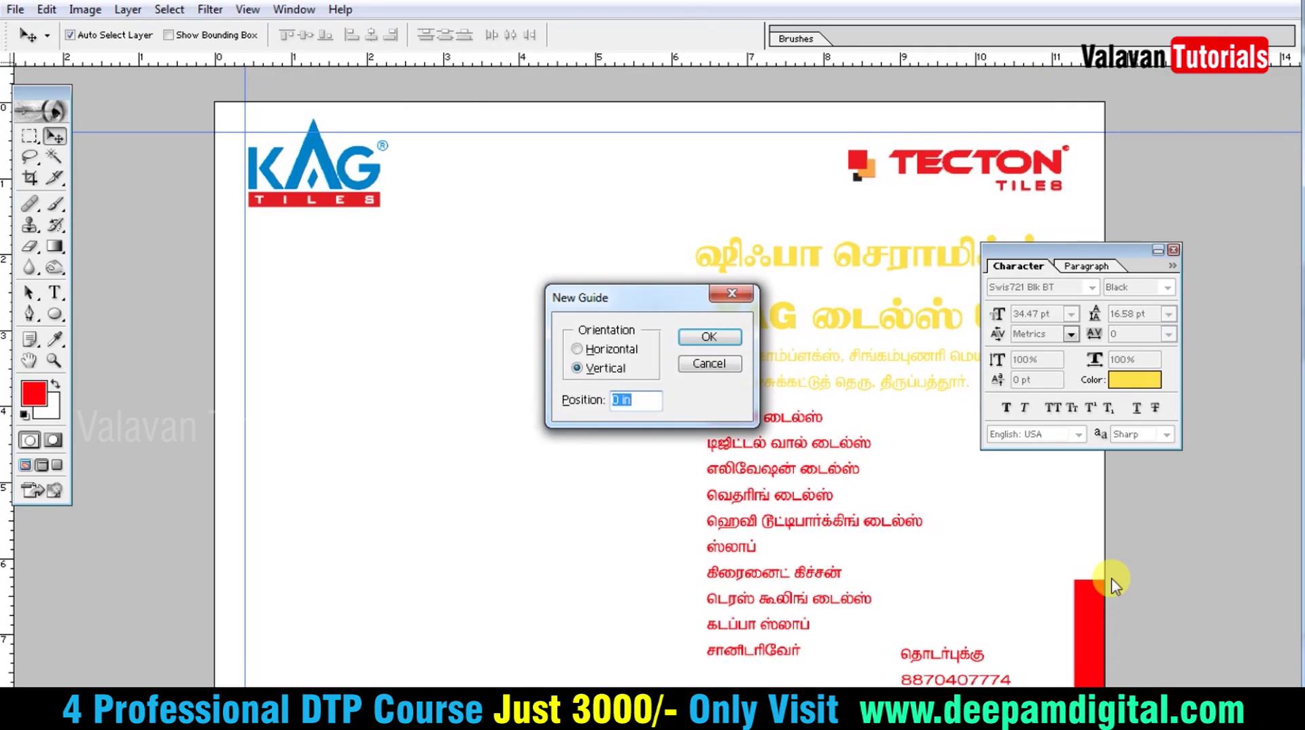
type("287")
key("Return")
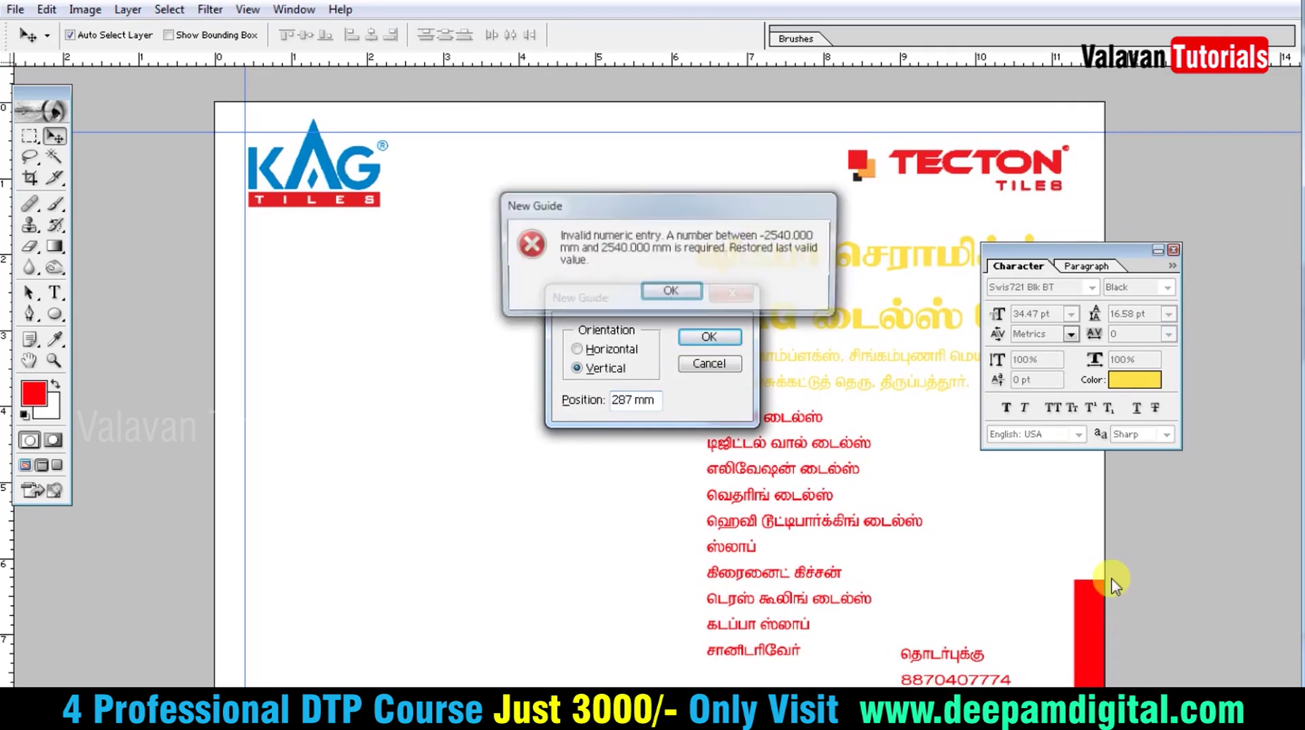
key("Return")
key("Return")
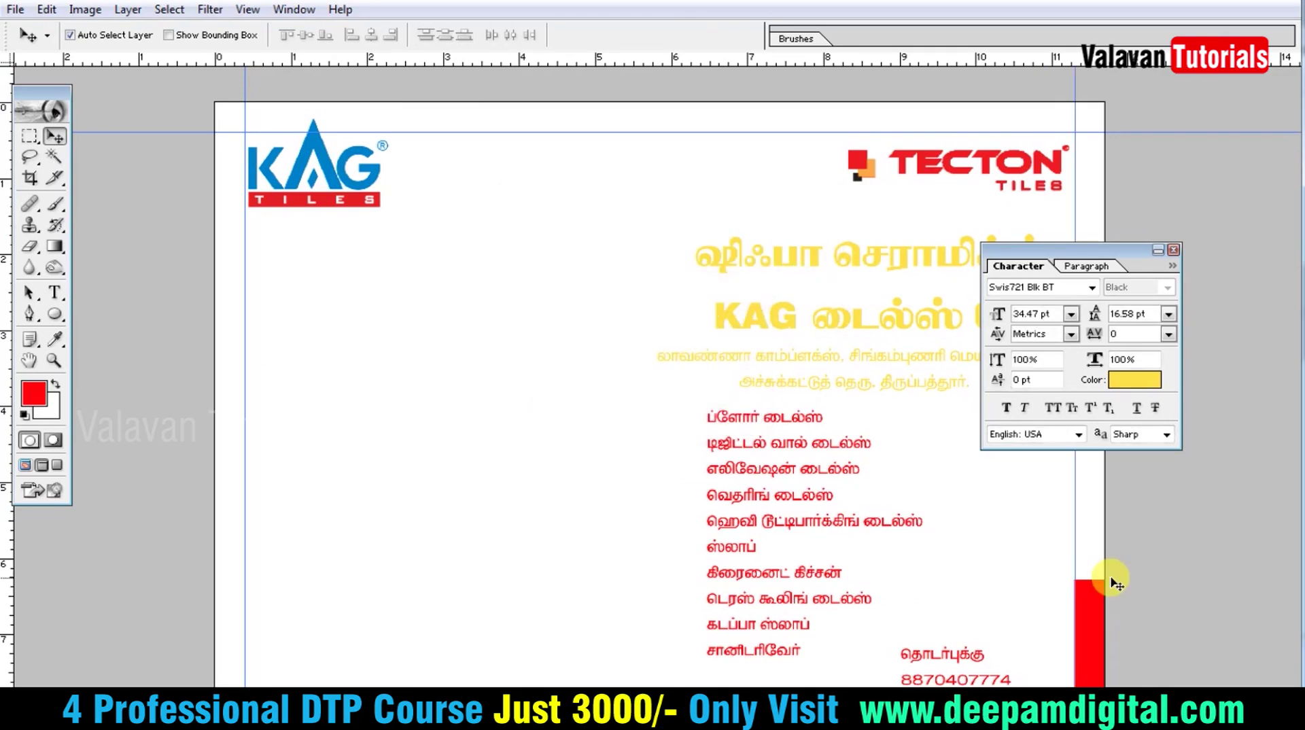
key("alt+v")
type("e20")
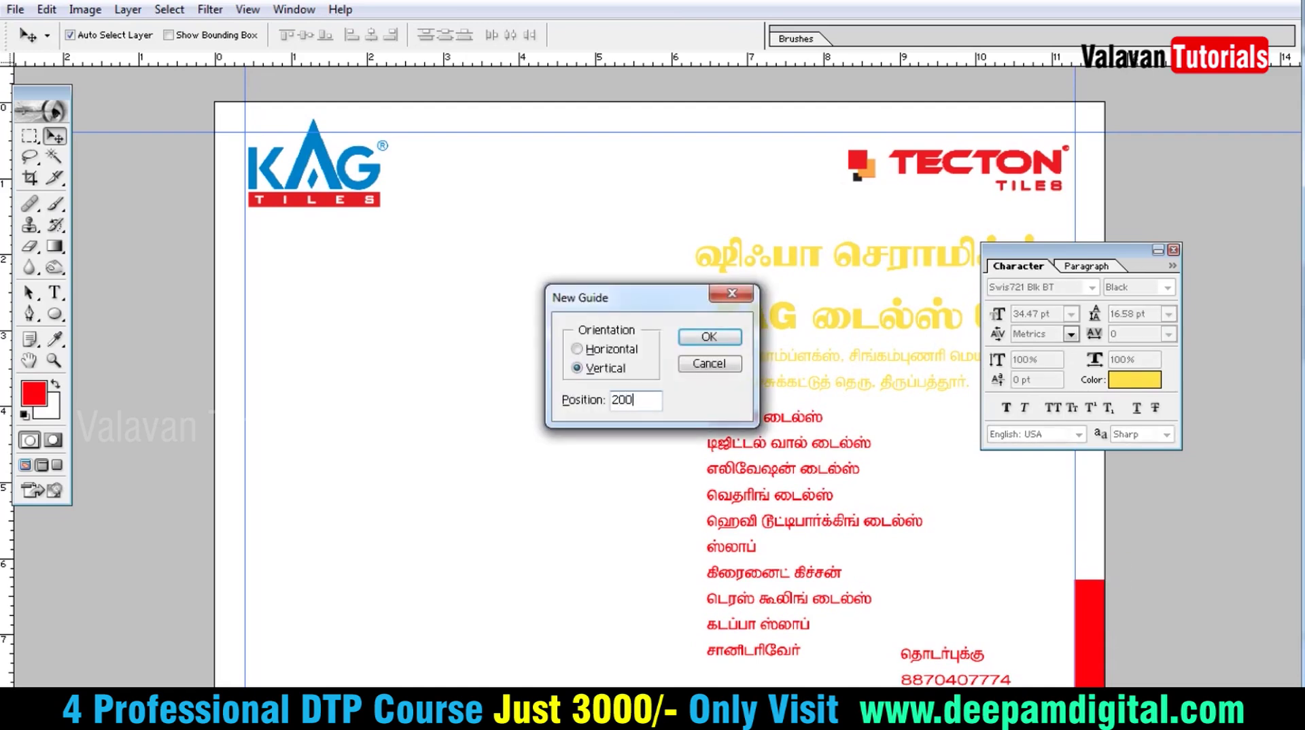
key("Return")
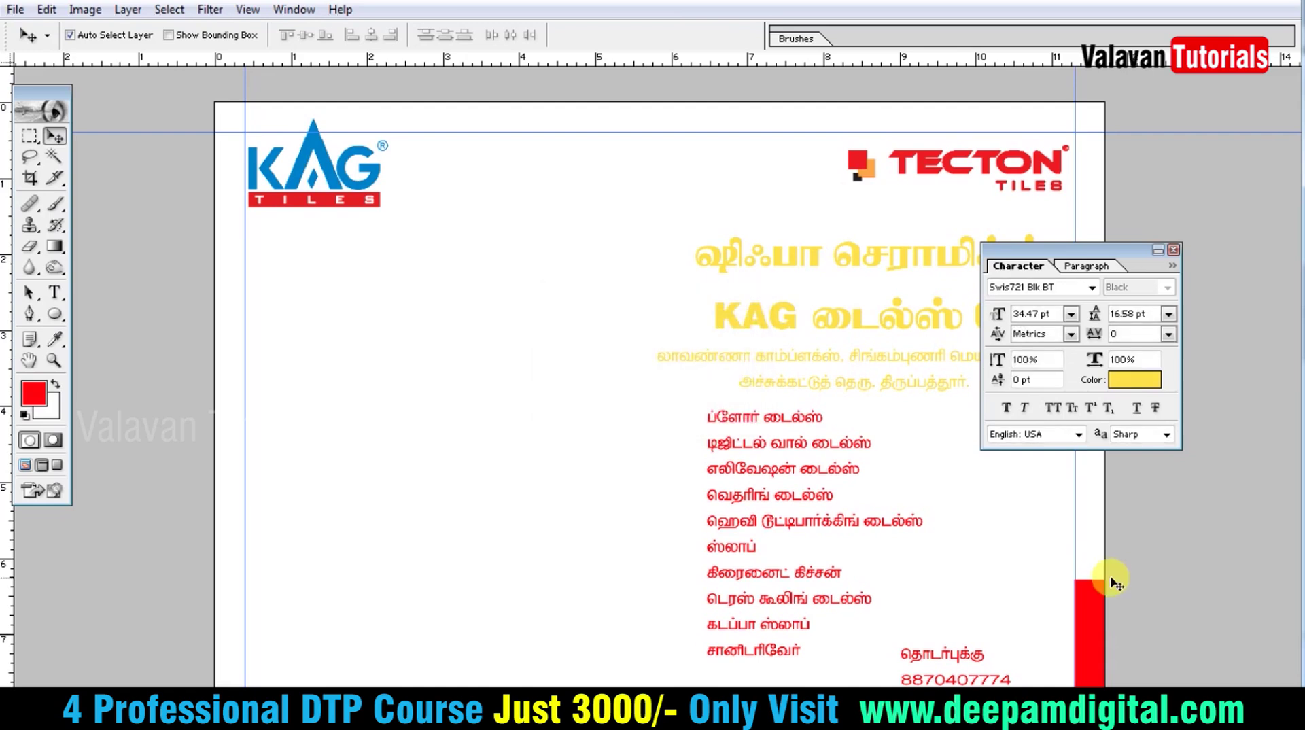
- Delete the red L-shaped corner piece at the lower right
key("ctrl+minus")
key("ctrl+minus")
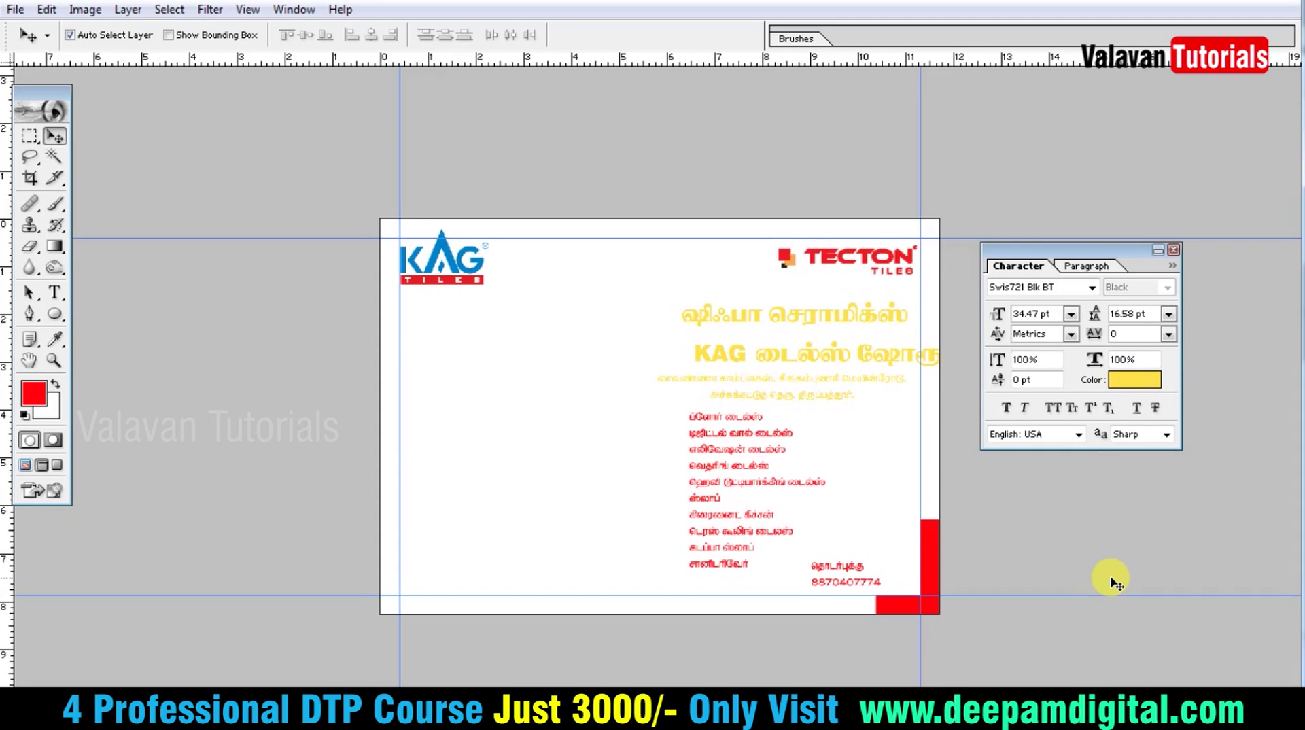
key("ctrl+plus")
key("Tab")
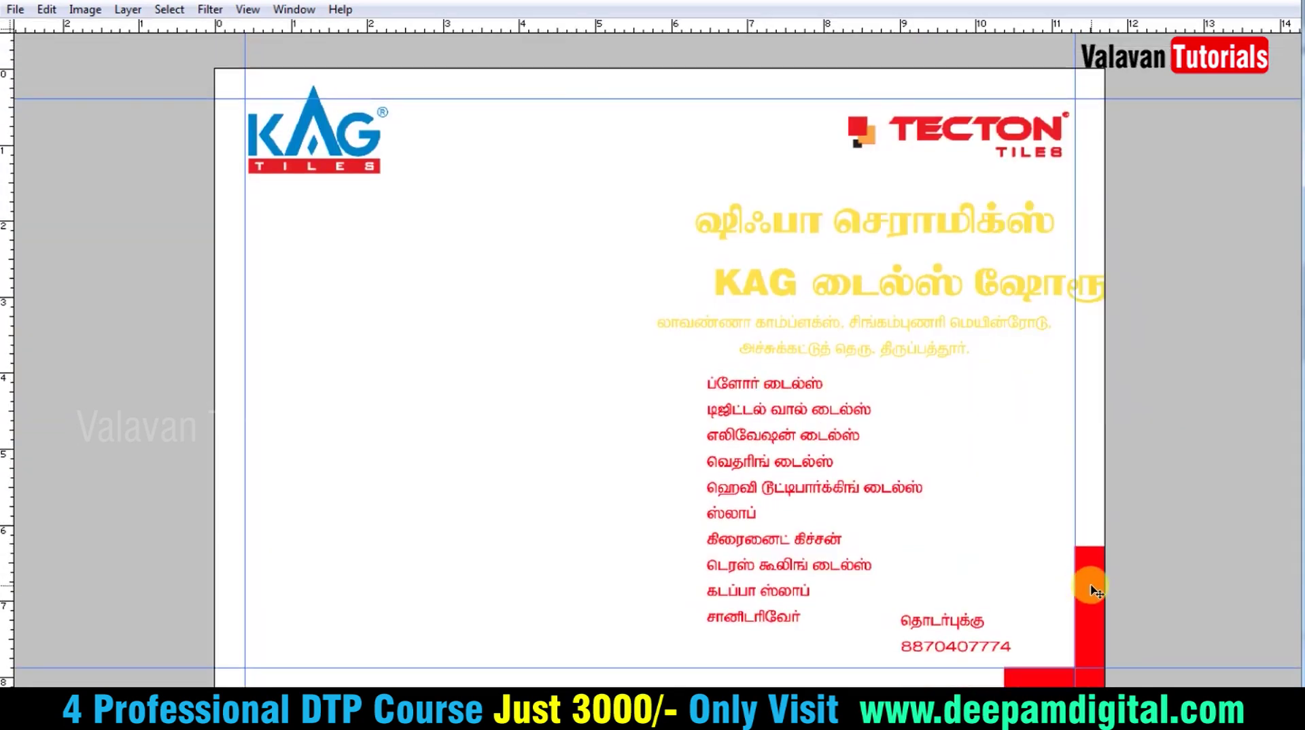
left_click_drag(1091, 591, 1082, 513)
key("ctrl+alt+z")
key("ctrl+alt+z")
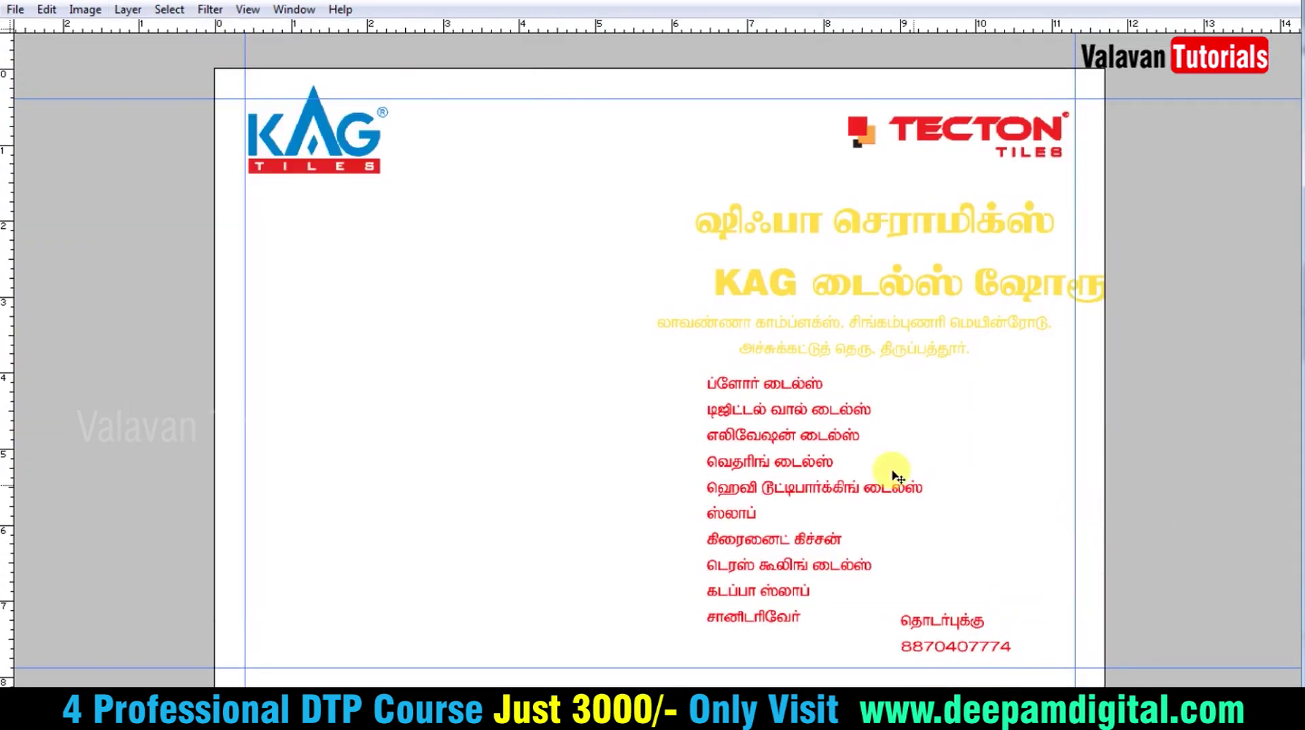
key("ctrl+0")
key("ctrl+minus")
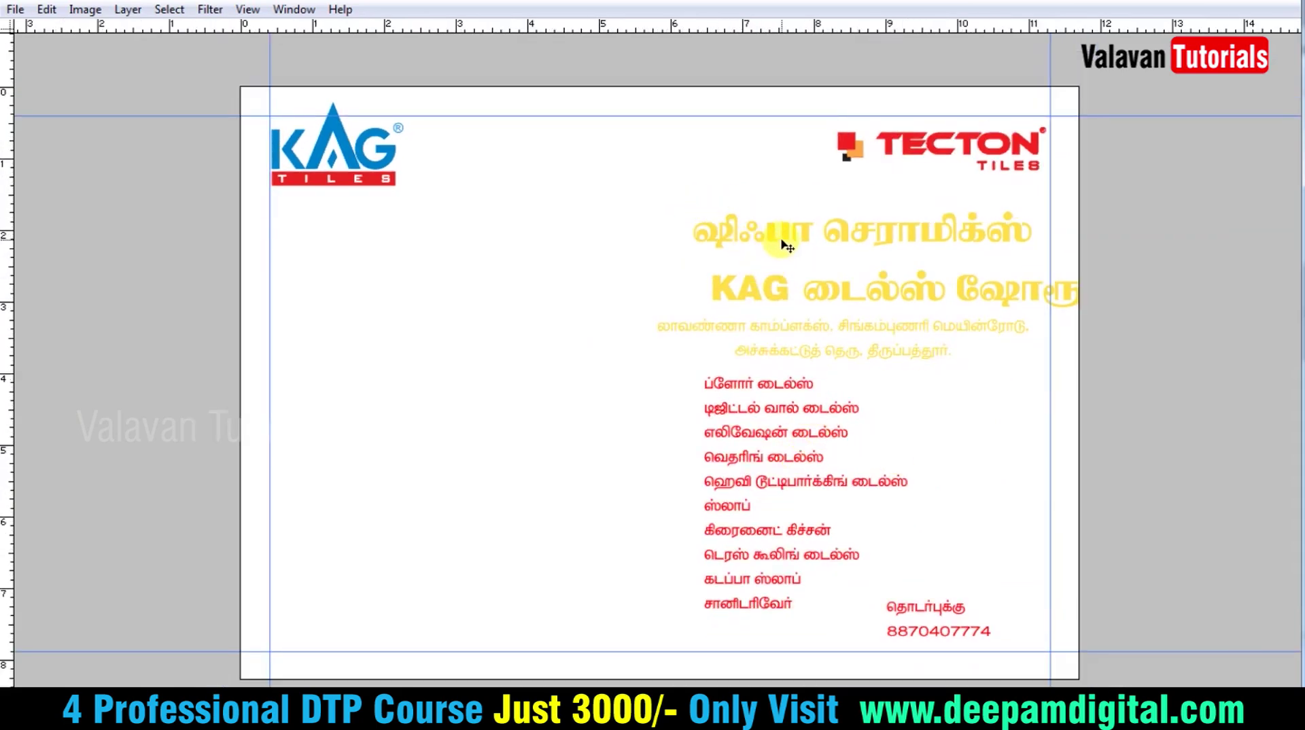
- Place both yellow headings between the KAG and TECTON TILES logos and align the TECTON logo
left_click_drag(785, 244, 549, 156)
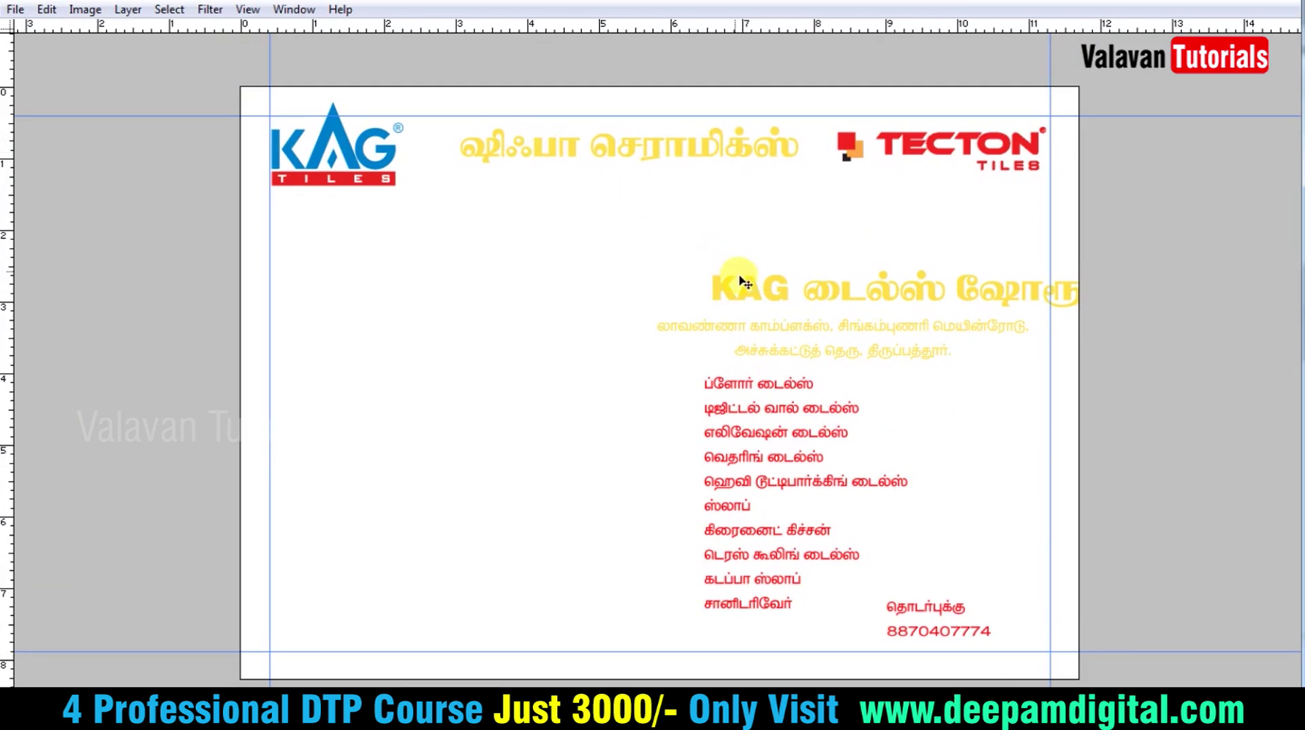
left_click_drag(745, 282, 505, 202)
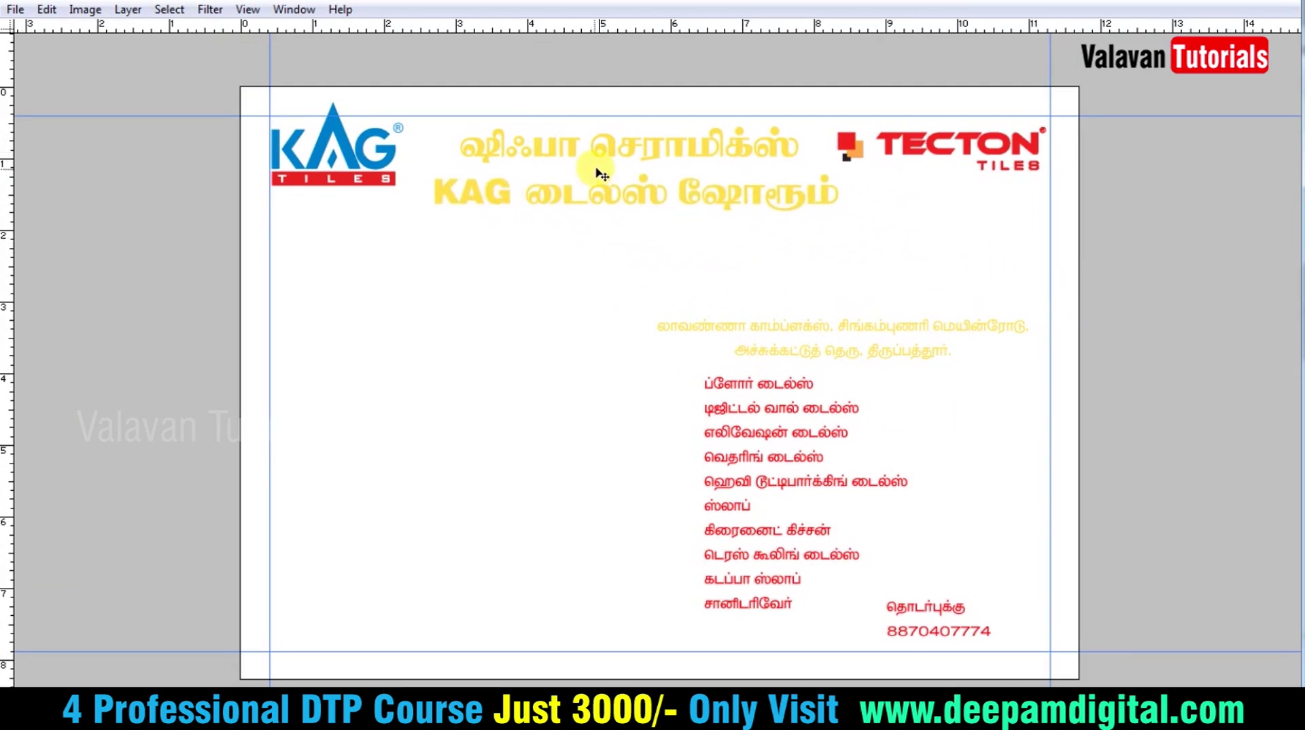
left_click_drag(619, 151, 648, 170)
left_click_drag(872, 145, 894, 151)
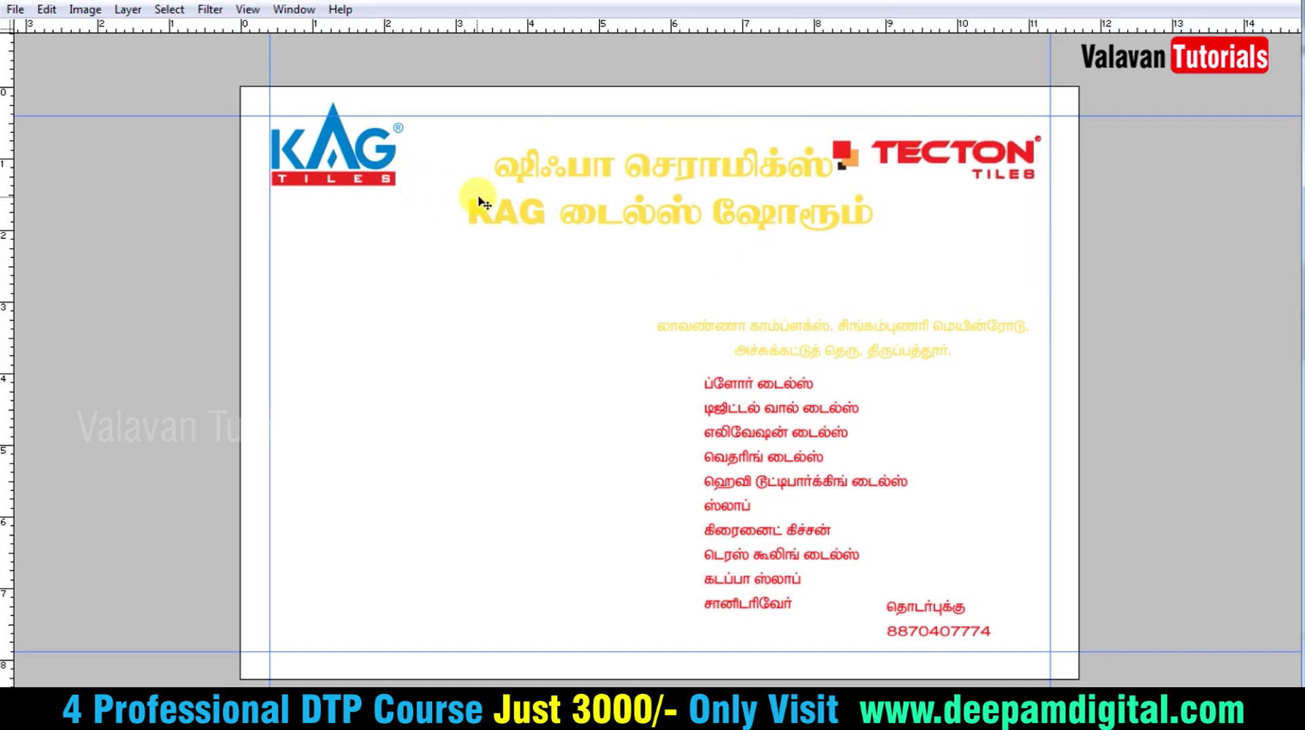
left_click_drag(484, 217, 442, 194)
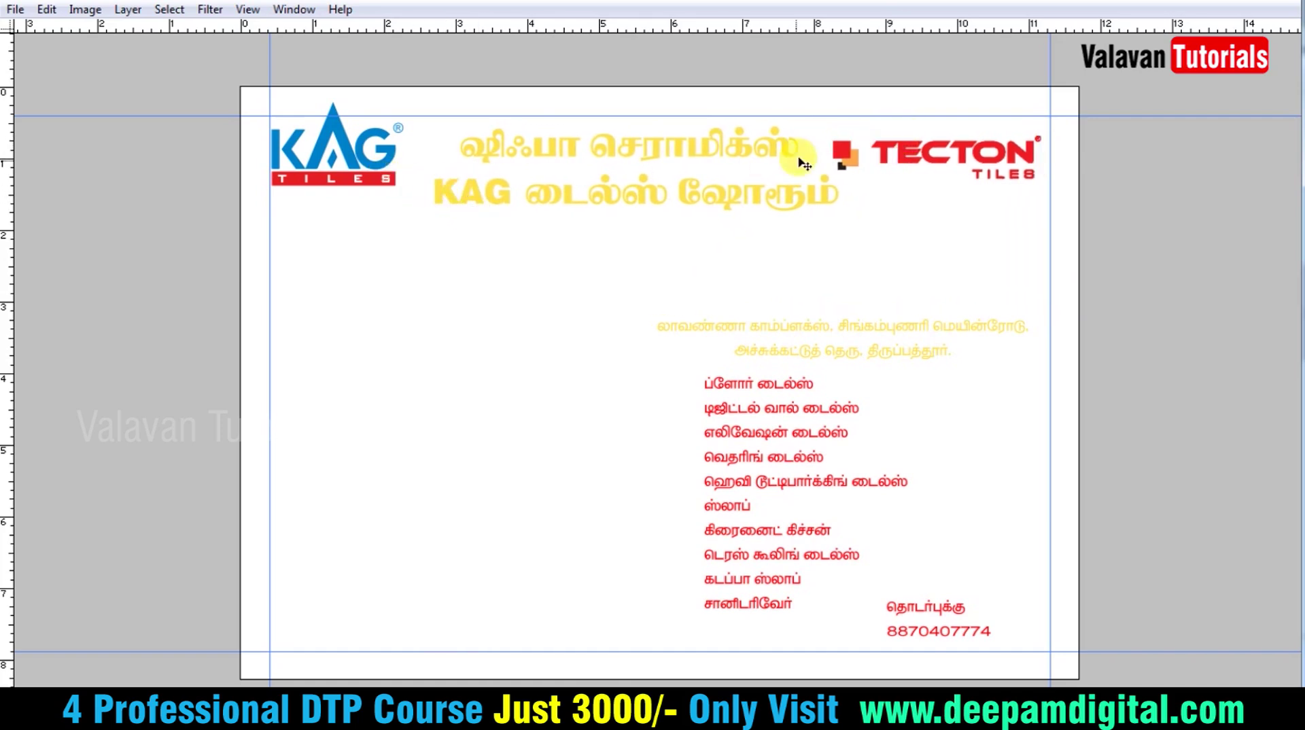
mouse_move(847, 153)
left_mouse_down()
mouse_move(834, 191)
mouse_move(845, 186)
left_mouse_up()
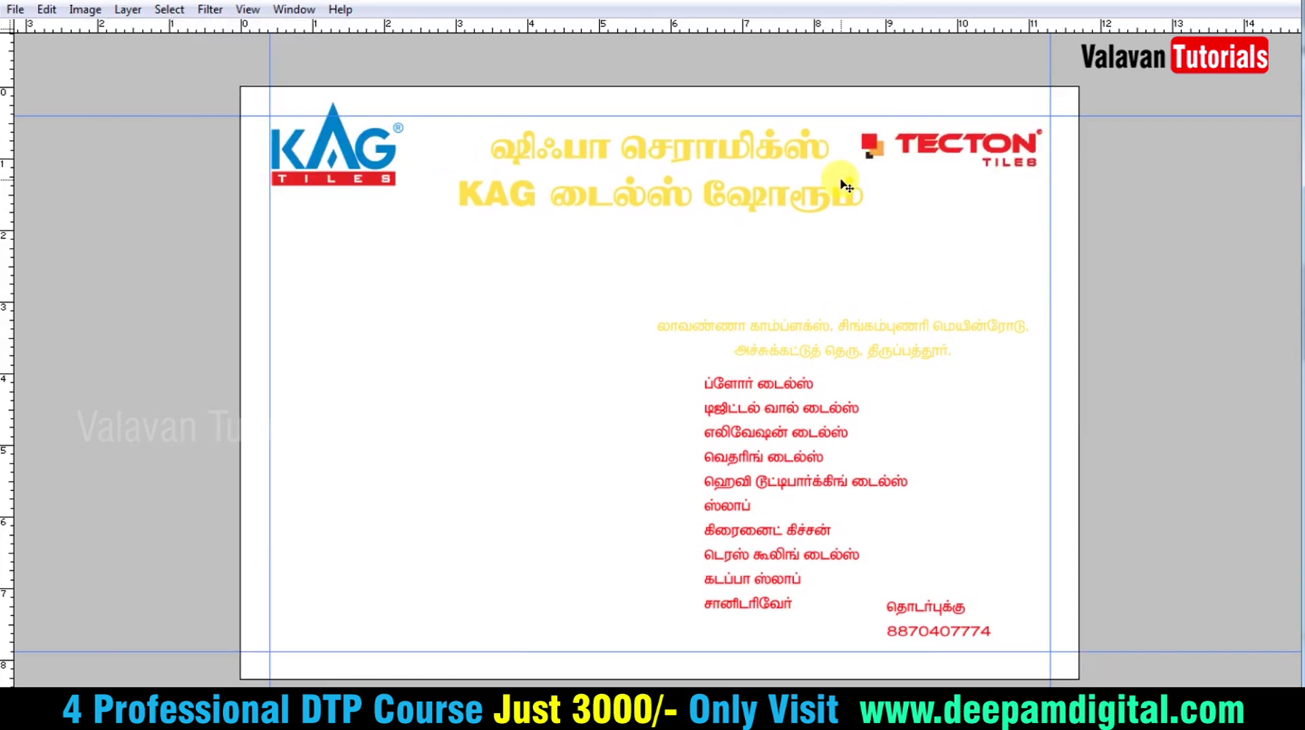
left_click(865, 180, "ctrl")
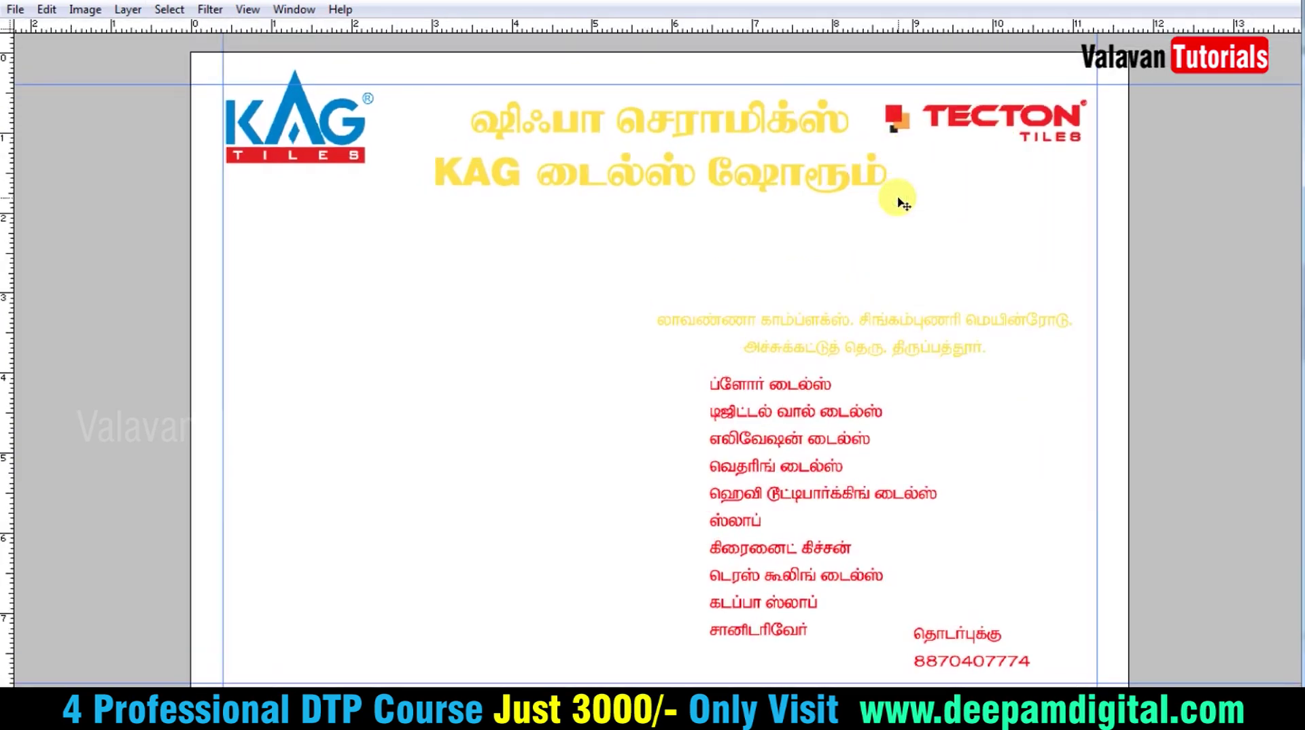
- Make the address one centred line under the headings and move the product list left
key("ctrl+minus")
left_click_drag(842, 309, 654, 190)
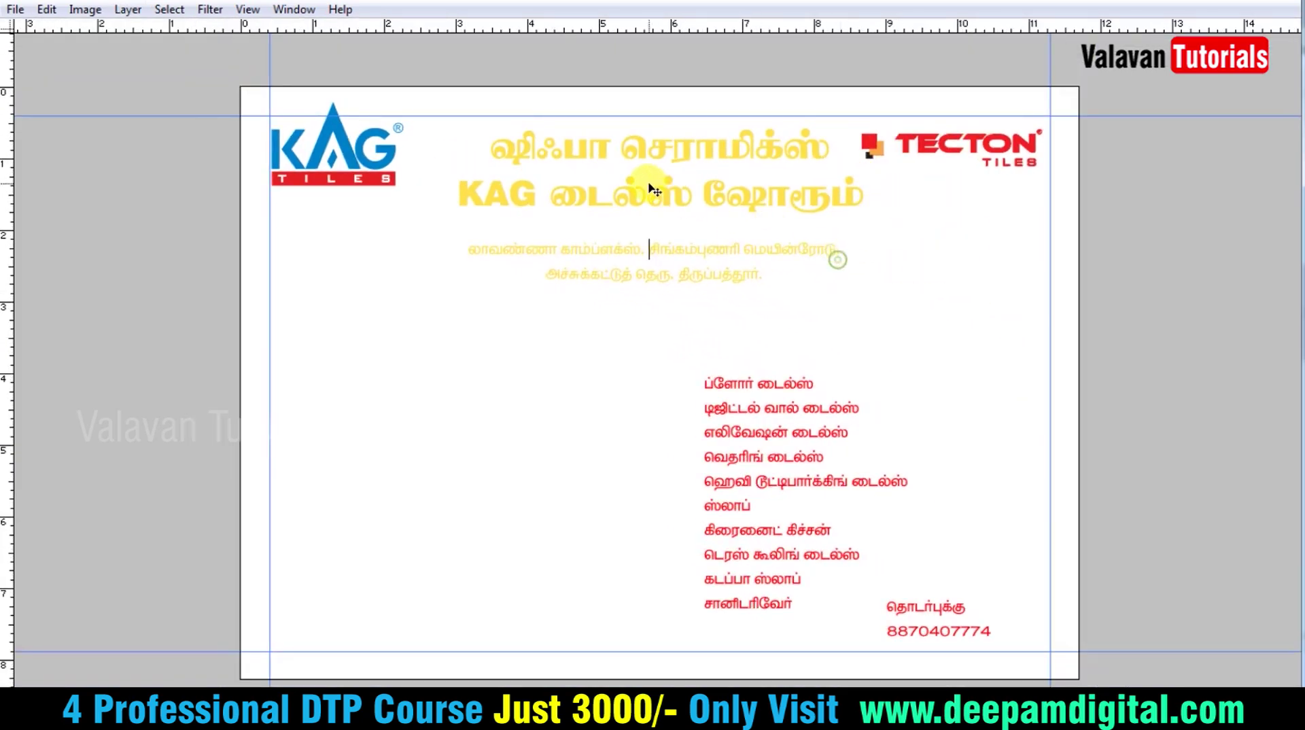
key("Delete")
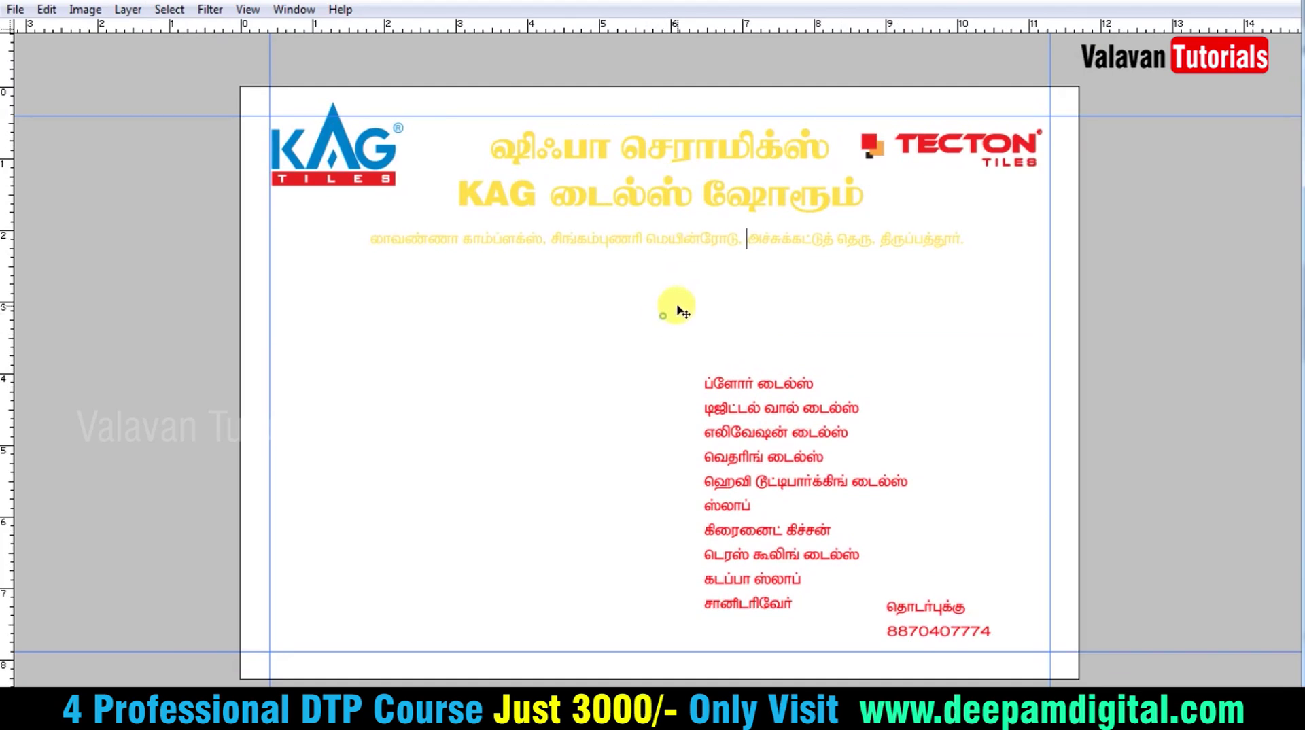
key("ctrl+a")
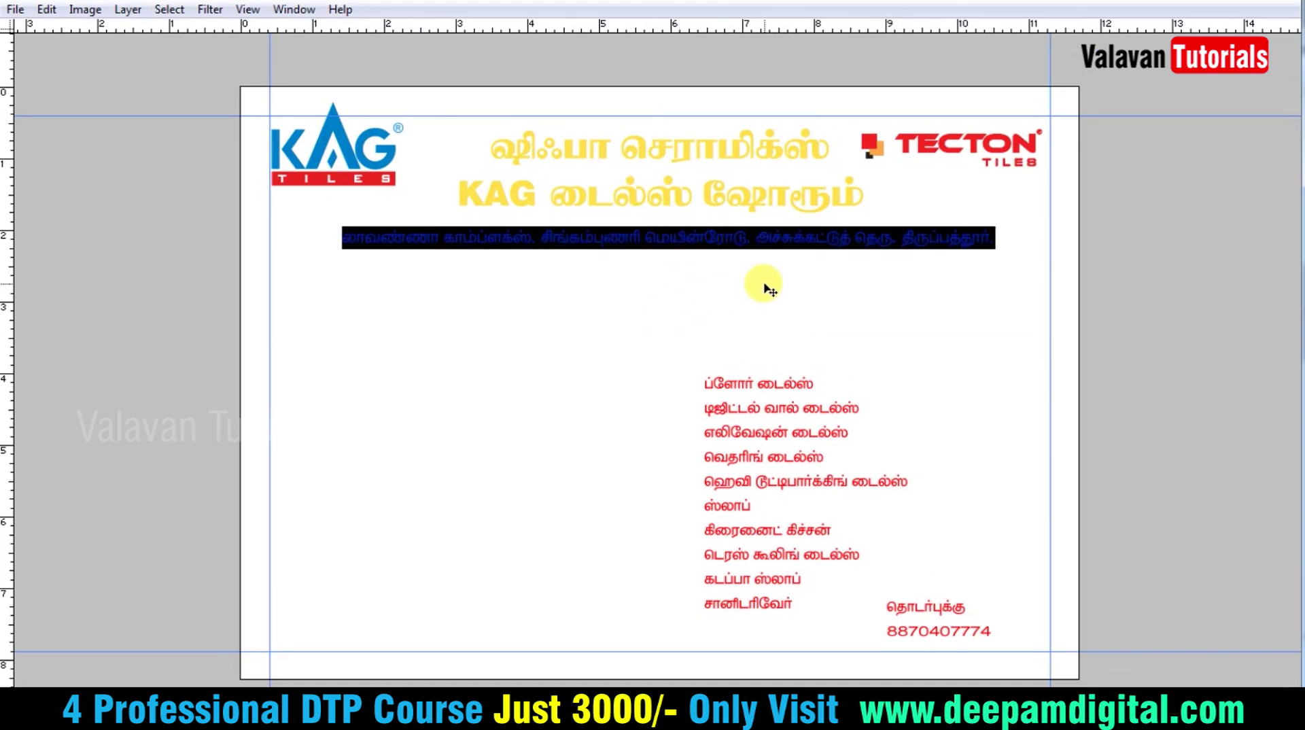
key("ctrl+Return")
key("ctrl+a")
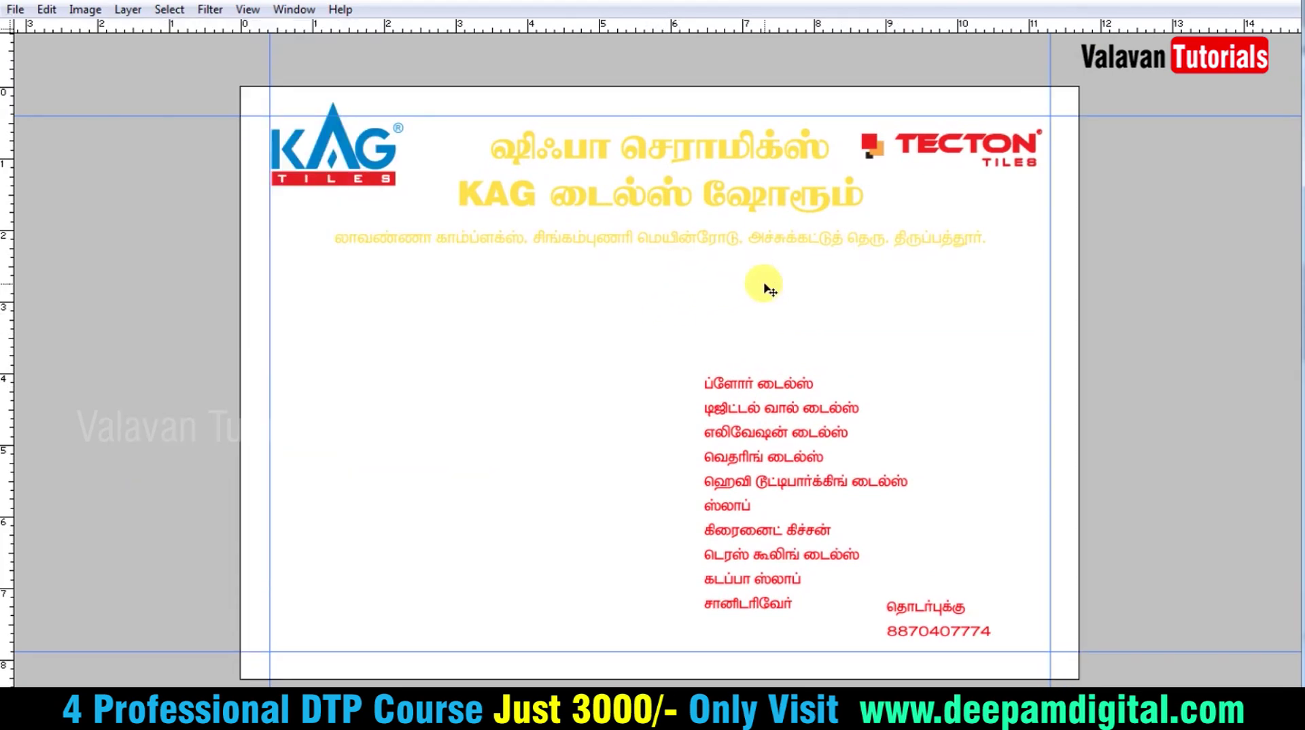
left_click_drag(780, 386, 396, 246)
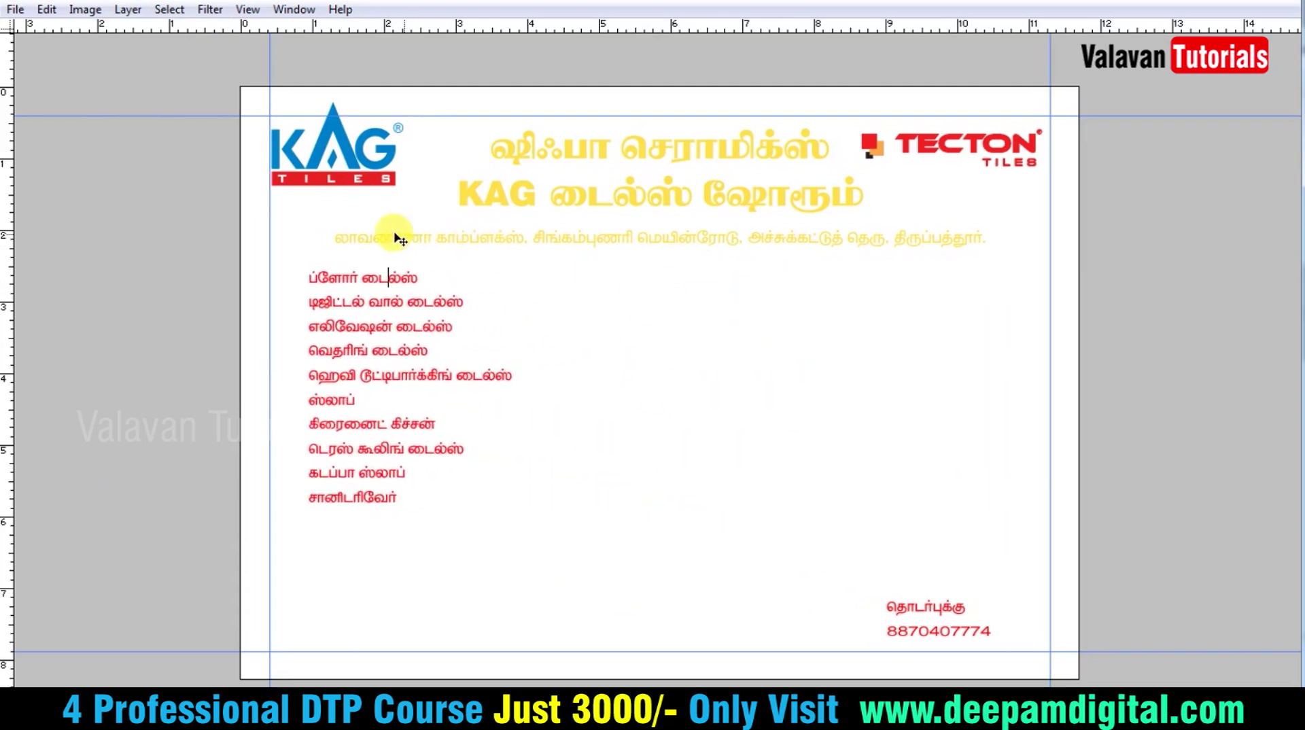
- Move the contact line lower-left and set its phone number in Swis721 BlkCn BT
key("t")
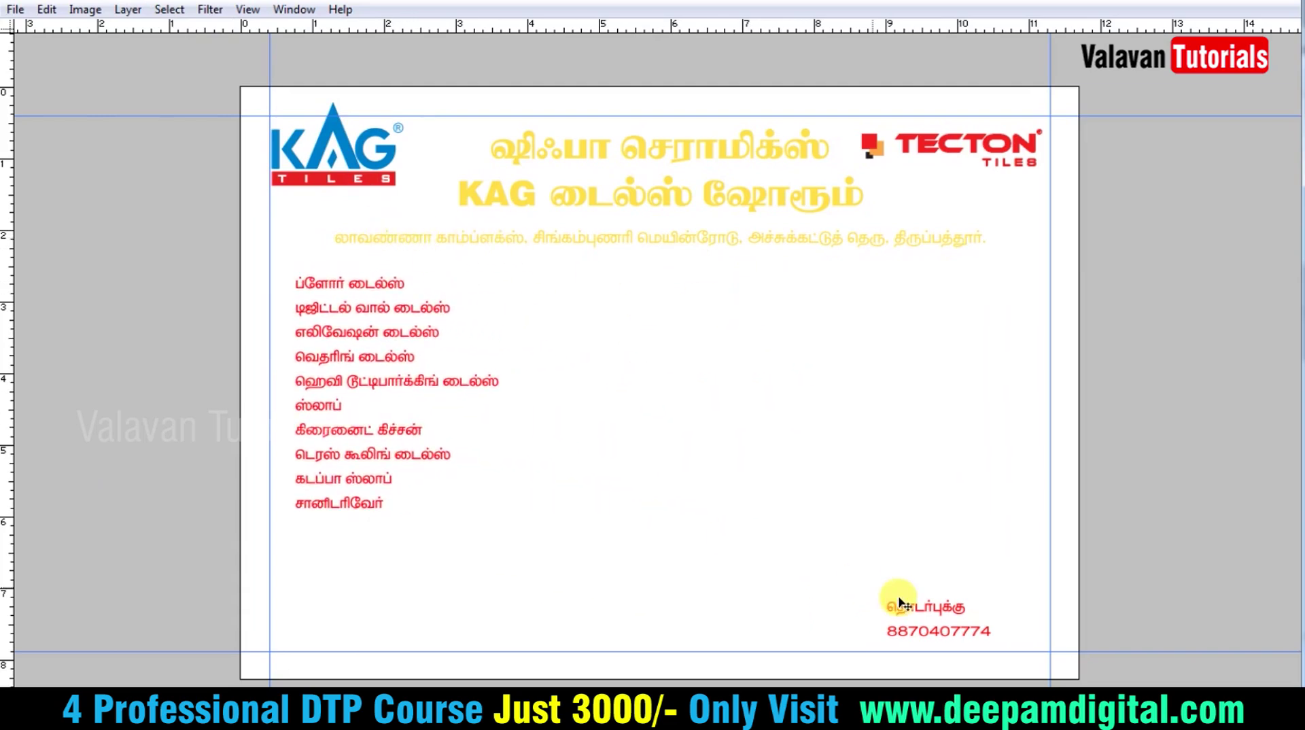
left_click_drag(843, 576, 486, 567)
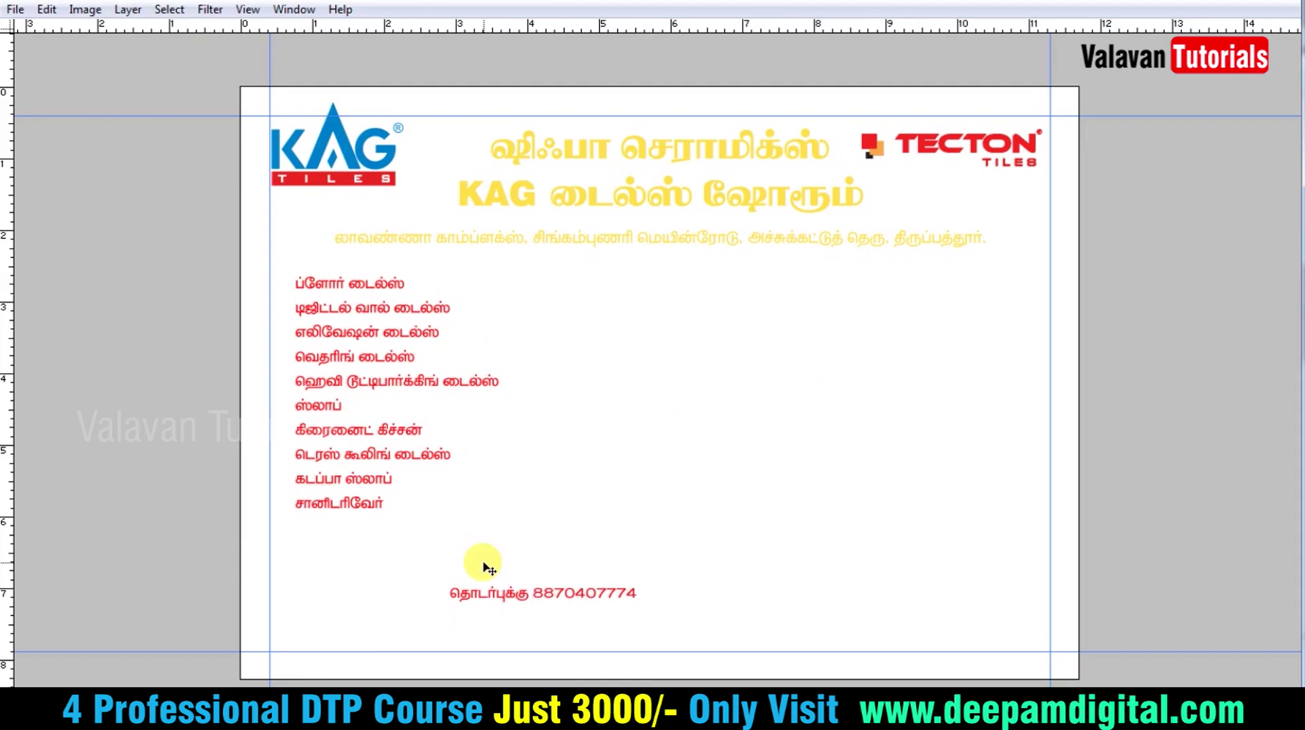
key("shift+End")
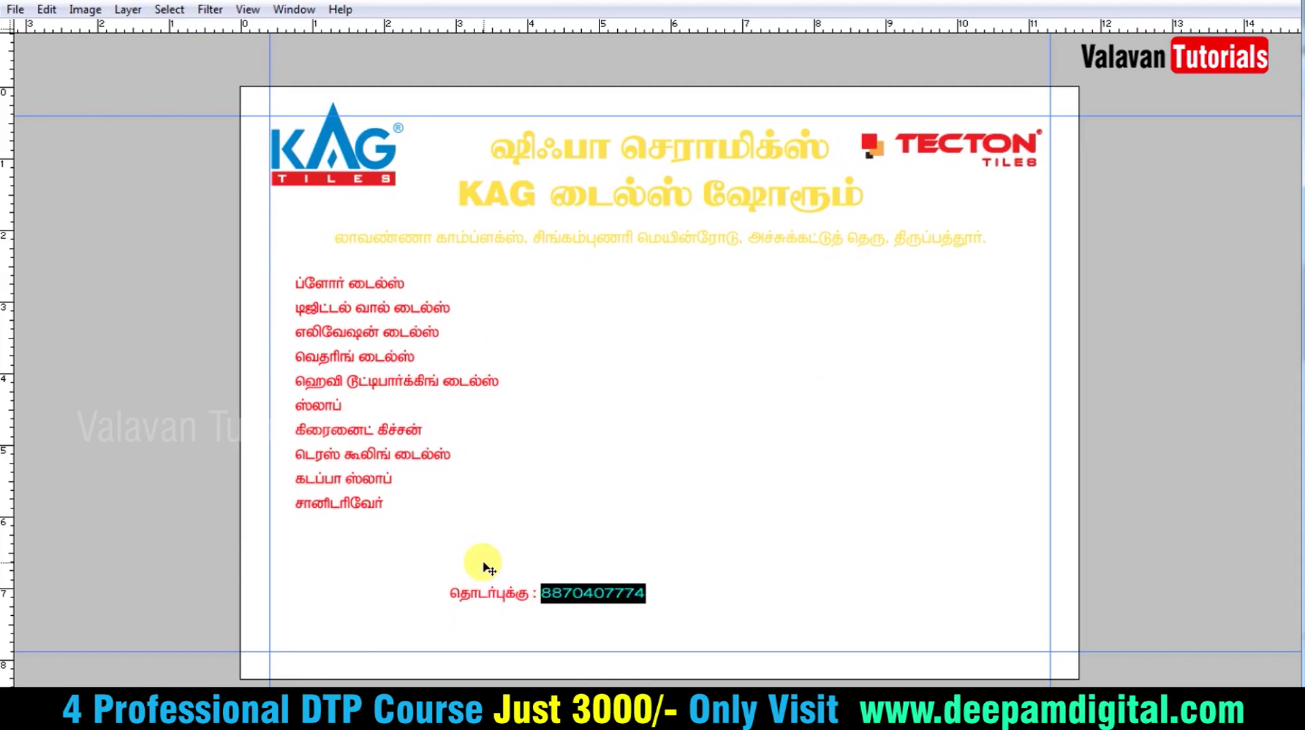
key("ctrl+t")
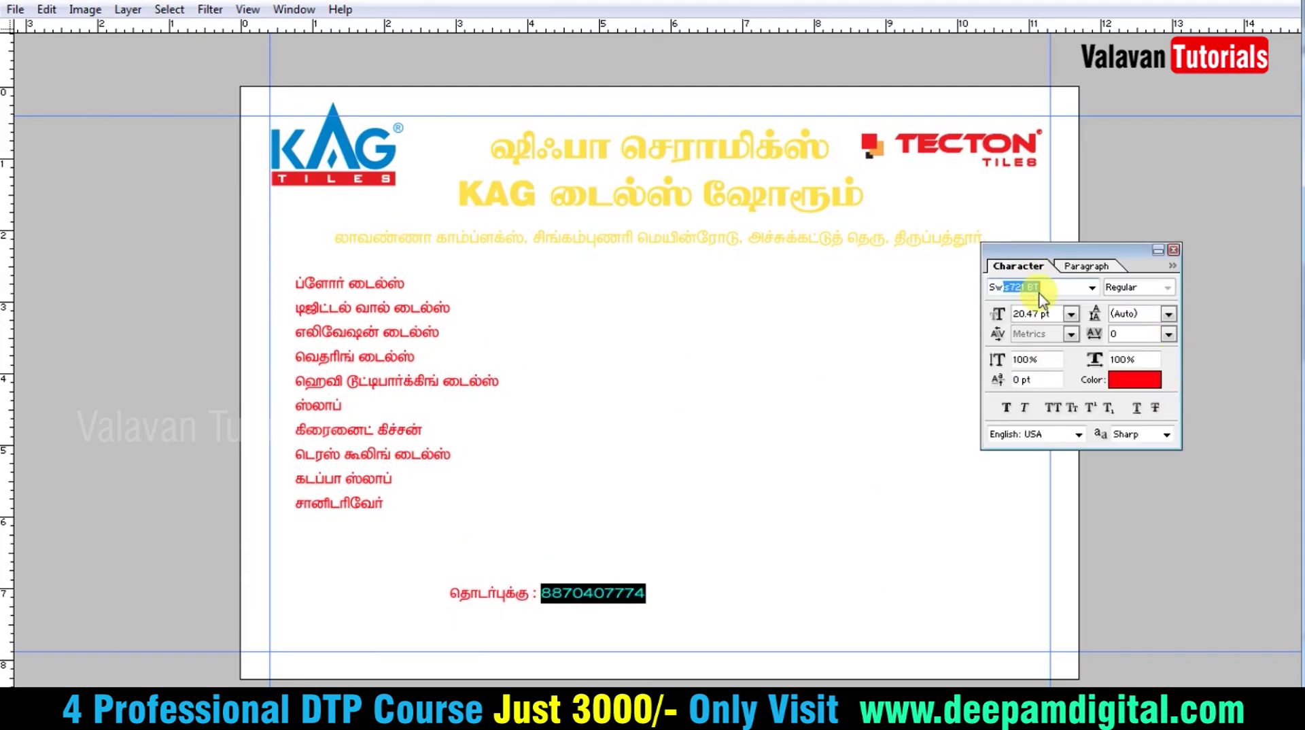
key("Down")
key("Down")
key("ctrl+Return")
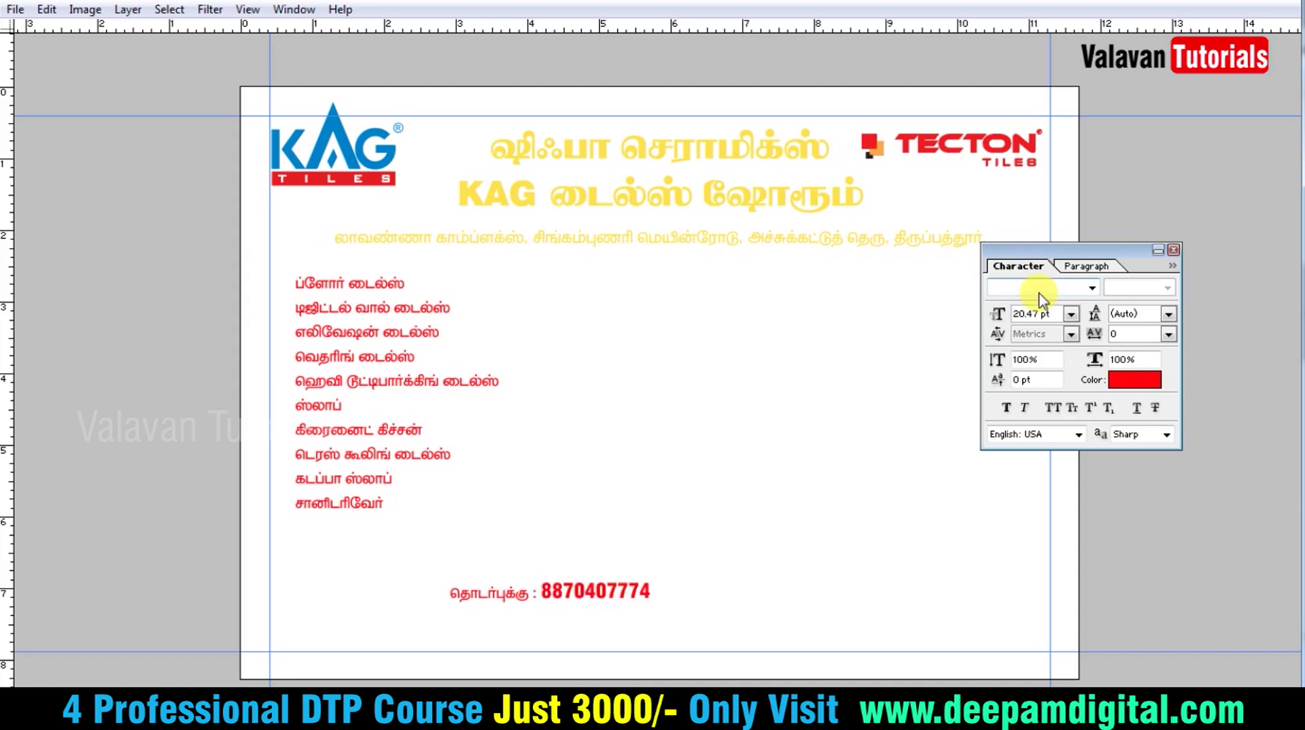
- Enlarge the contact line with Free Transform and nudge it left
key("ctrl+t")
left_click_drag(684, 577, 714, 586)
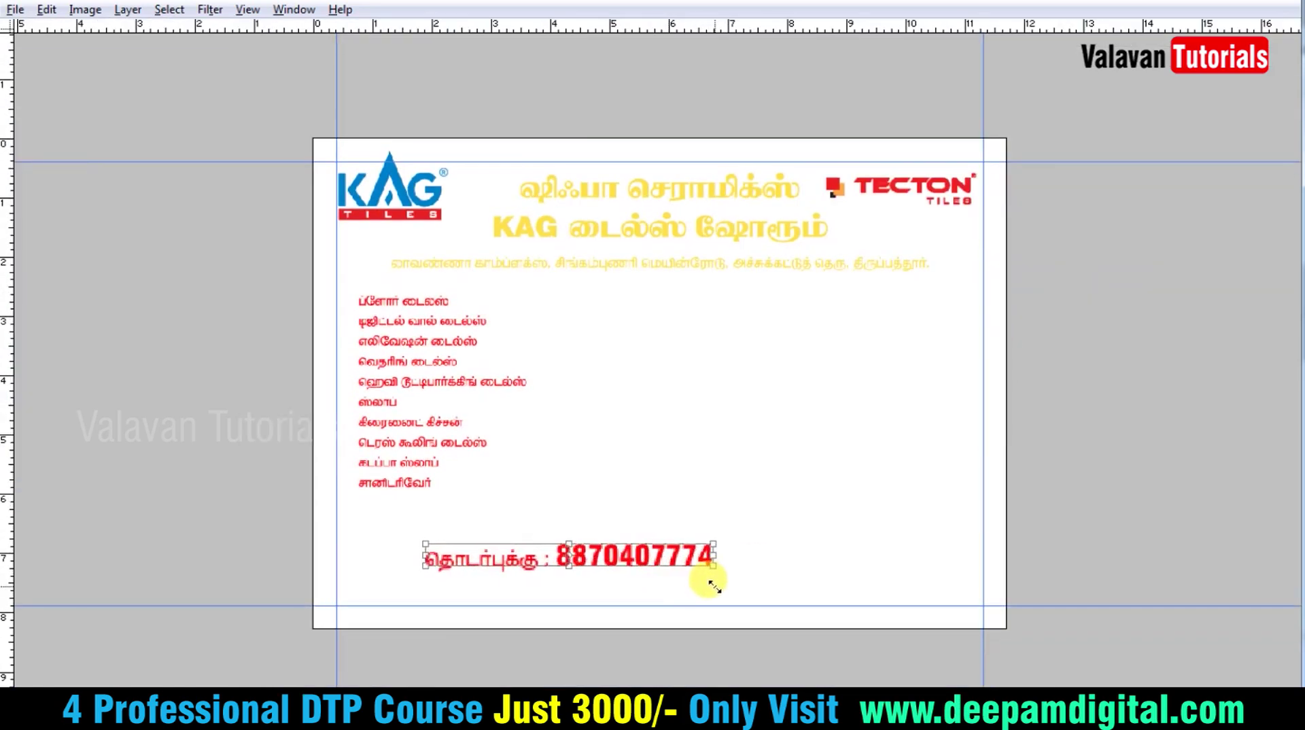
key("Return")
key("shift+Left")
key("shift+Left")
key("shift+Left")
- Nudge the contact line down and set the product list font to RGB_0045
key("shift+Down")
key("shift+Down")
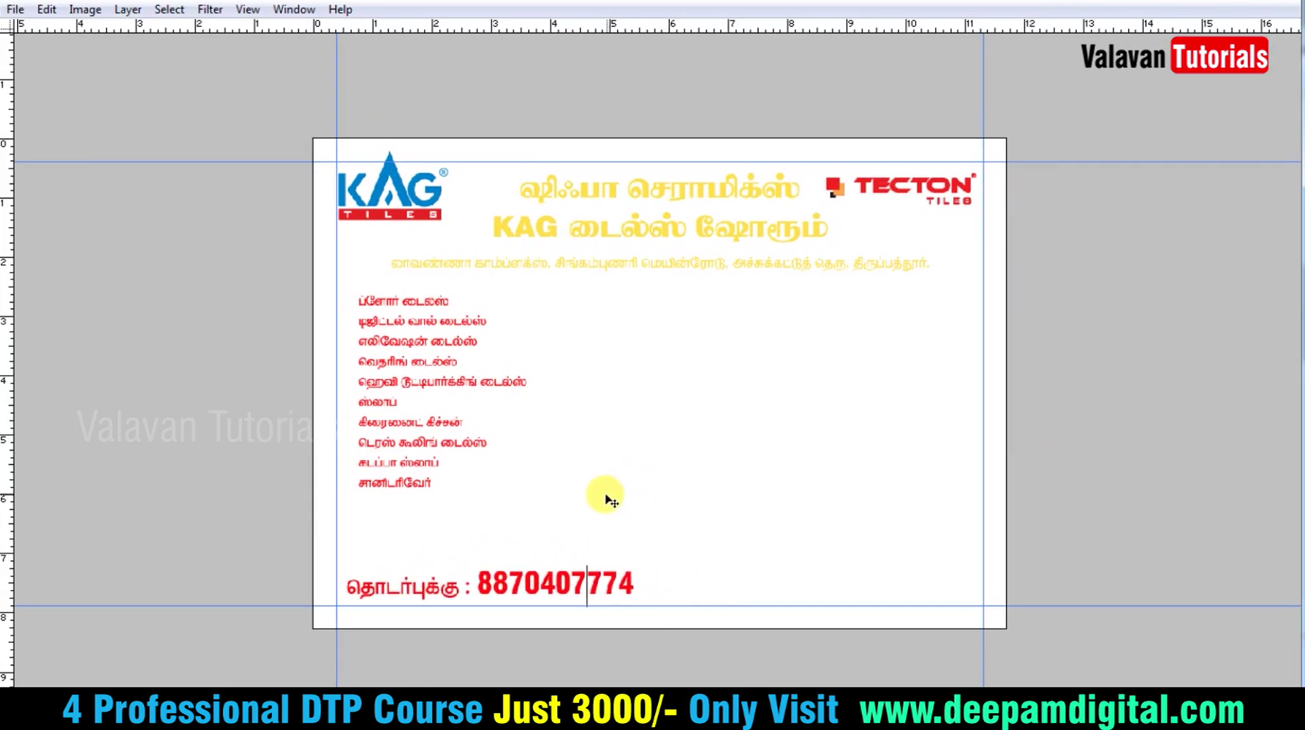
double_click(441, 361)
left_click(1000, 287)
type("Raavi")
key("Return")
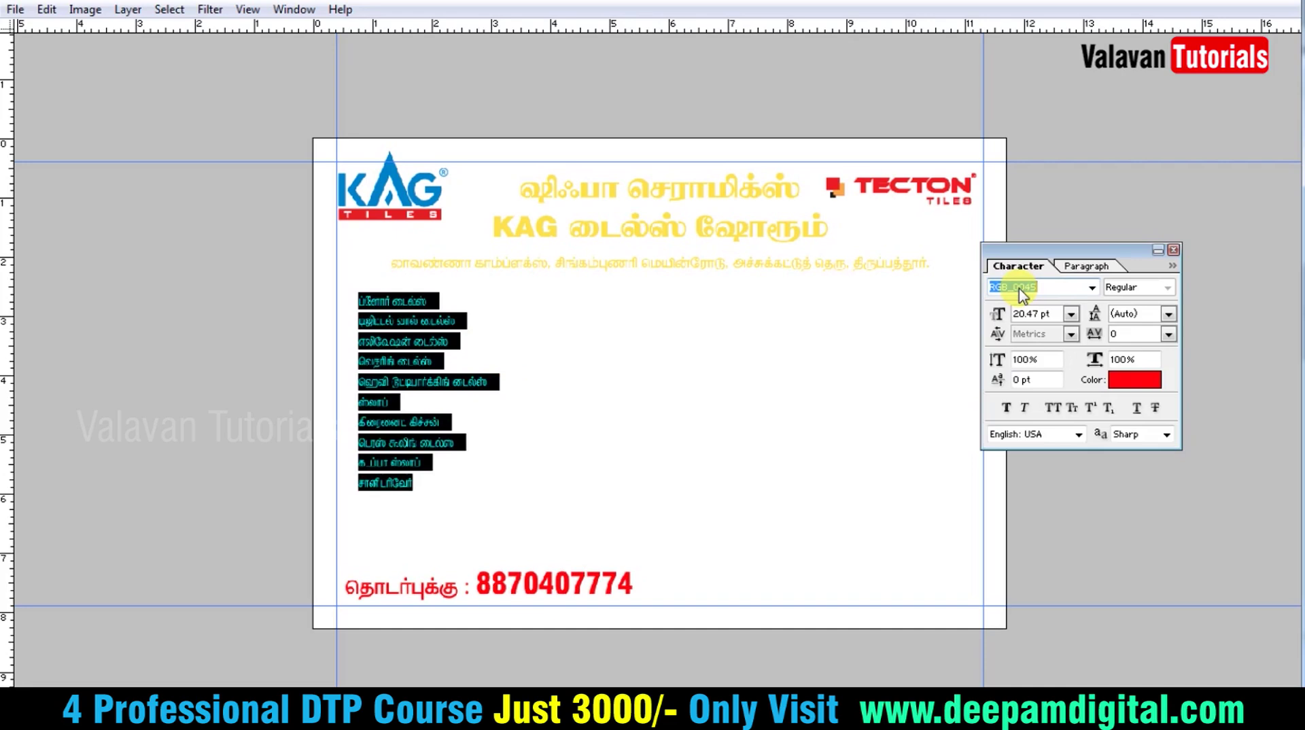
type("RGB_0045")
key("Return")
key("ctrl+Return")
- Enlarge the product list to about 27.73 pt and shift it upward
key("ctrl+t")
left_click_drag(510, 506, 533, 533)
key("Return")
left_click(475, 457)
key("shift+Up")
key("shift+Up")
key("ctrl+0")
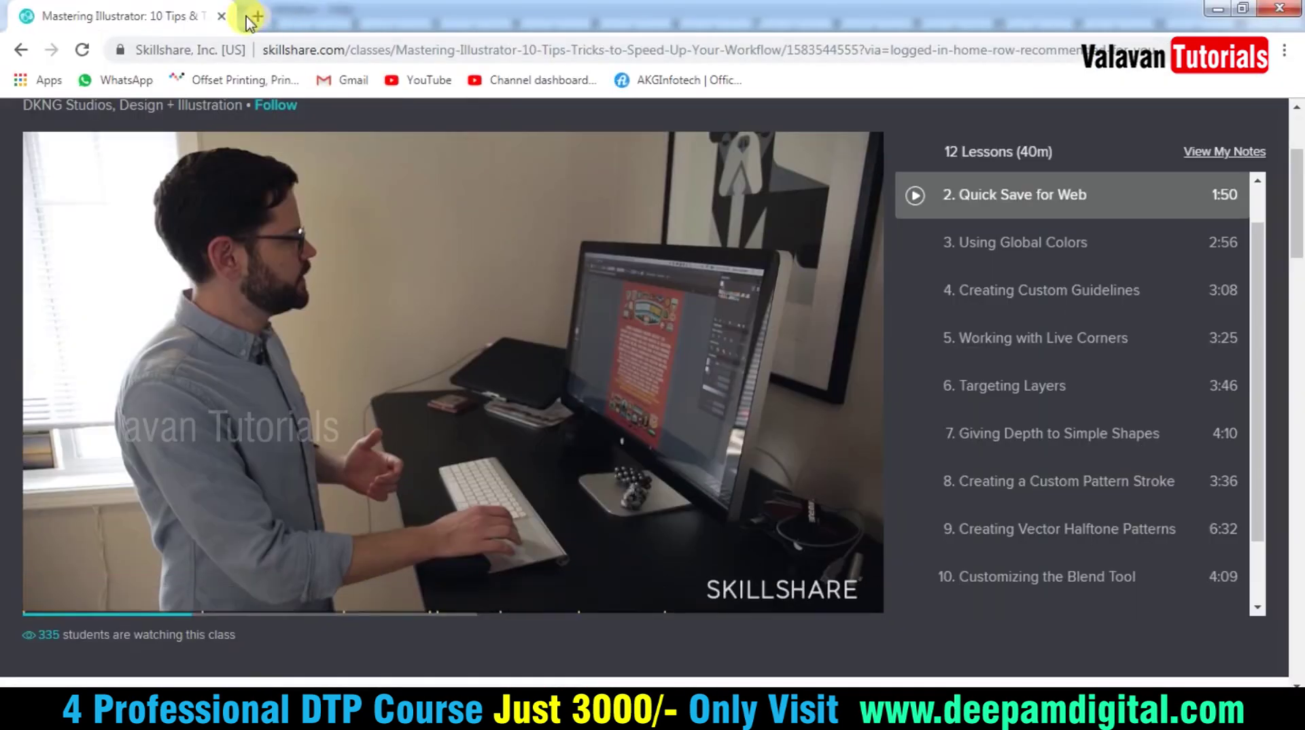
- Search Google Images for 'bullets', then refine the query to 'bullet icon png'
left_click(248, 14)
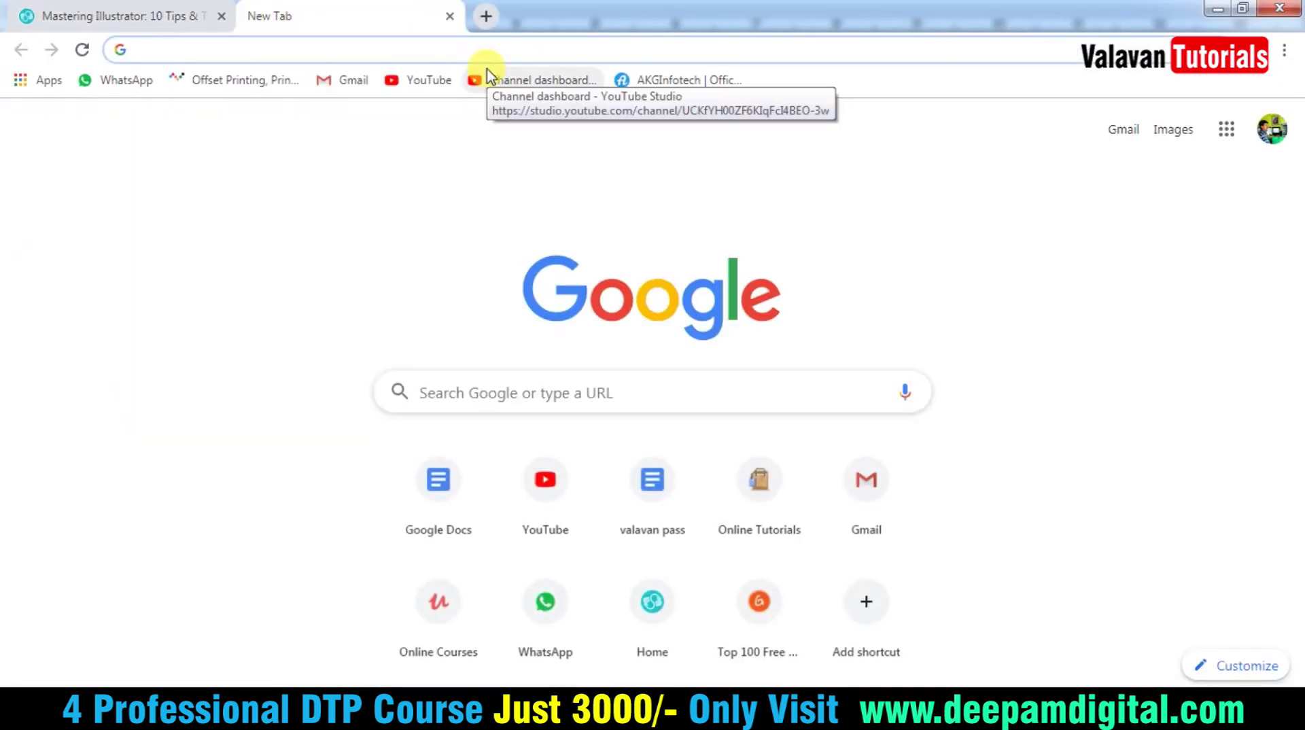
type("bullets")
key("Return")
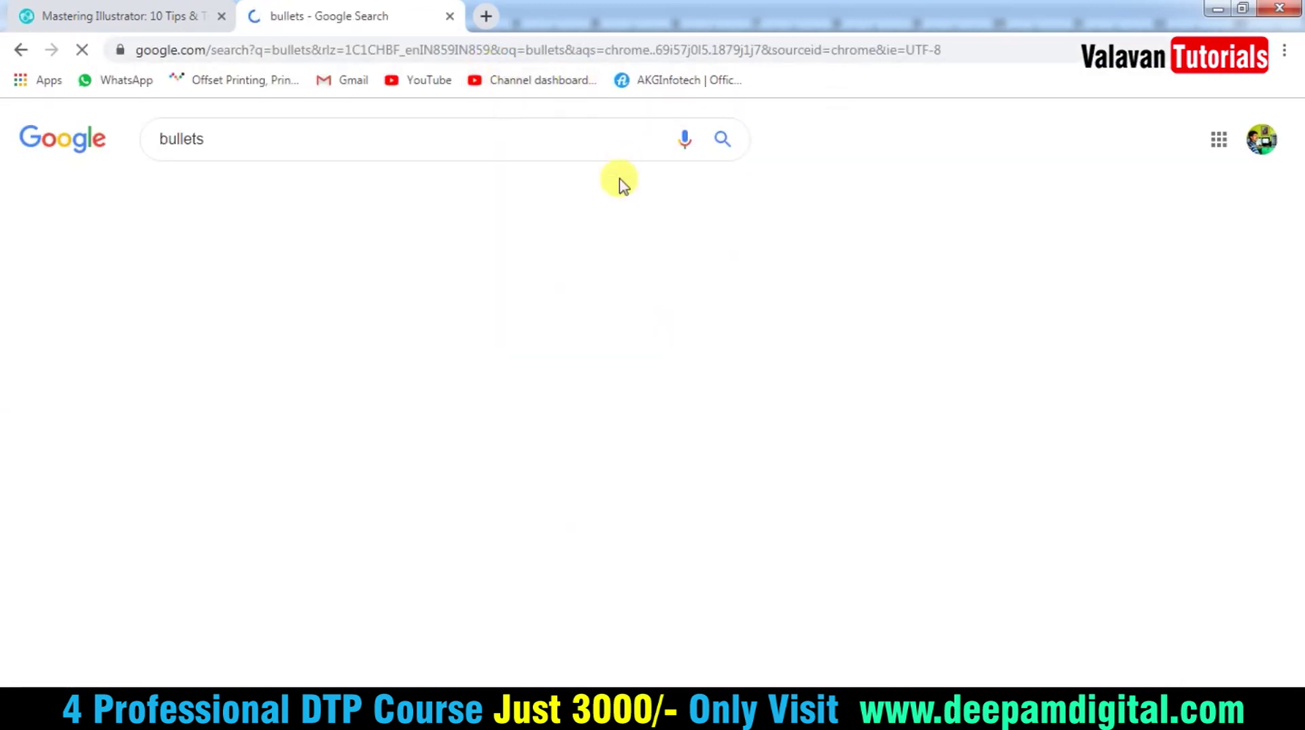
left_click(253, 197)
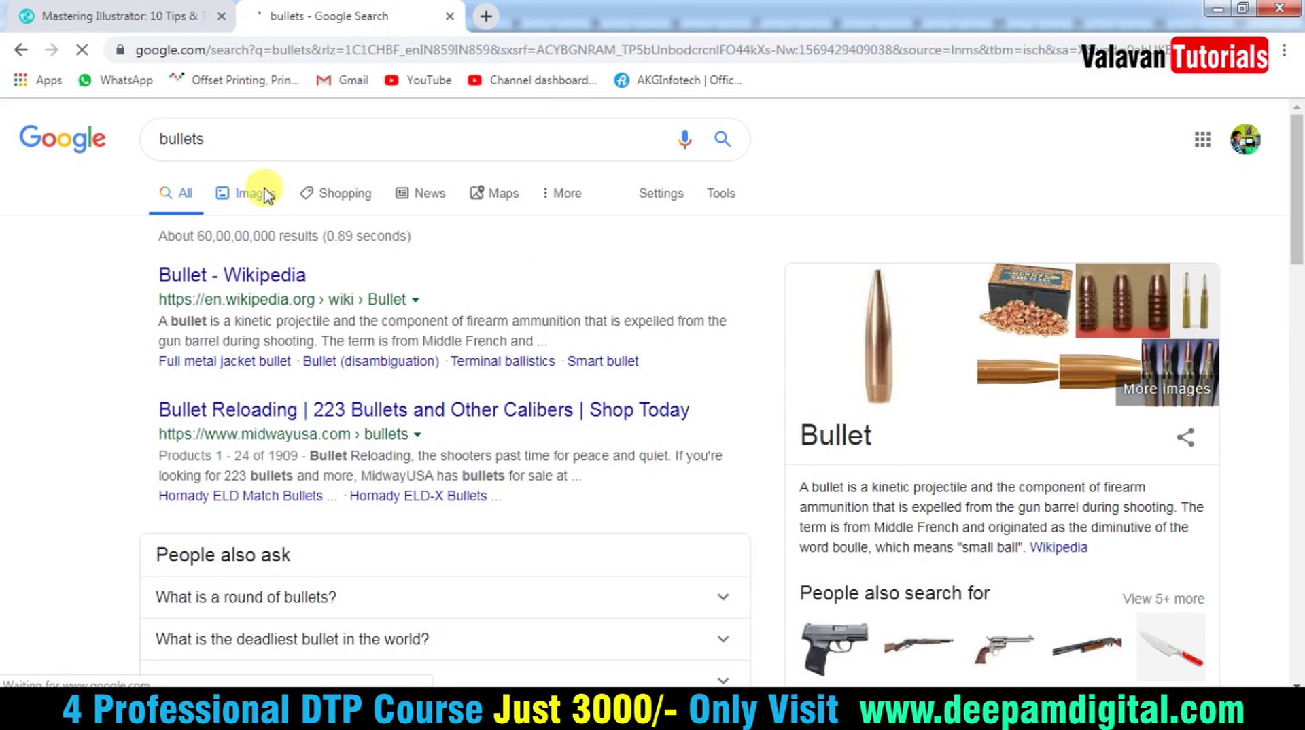
left_click(249, 136)
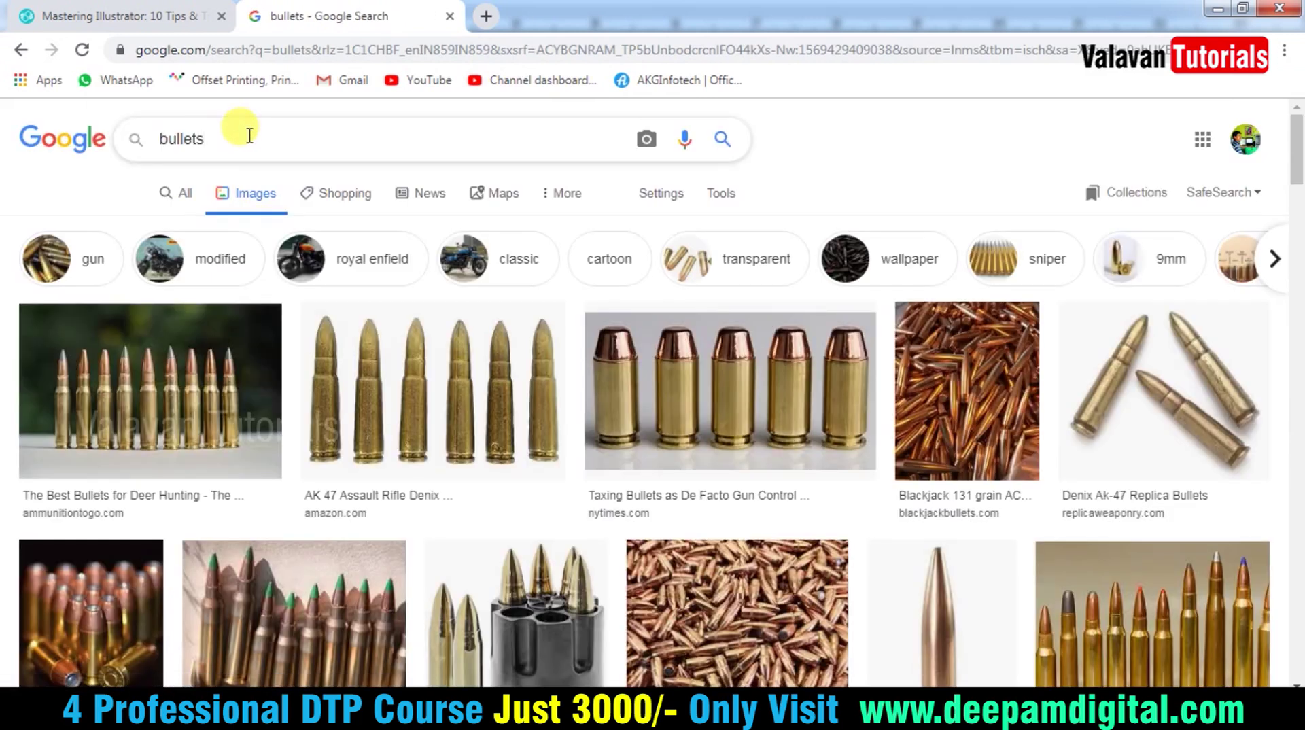
key("BackSpace")
type("icon")
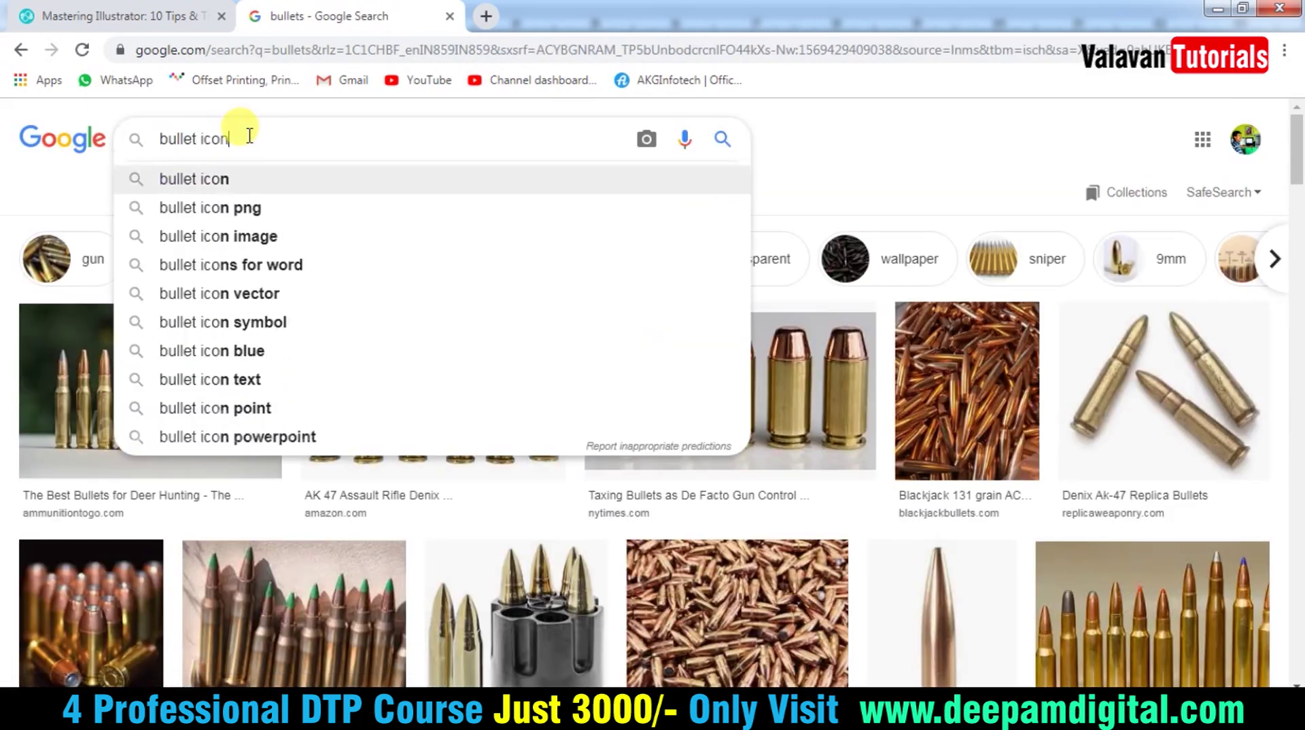
type(" png")
key("Return")
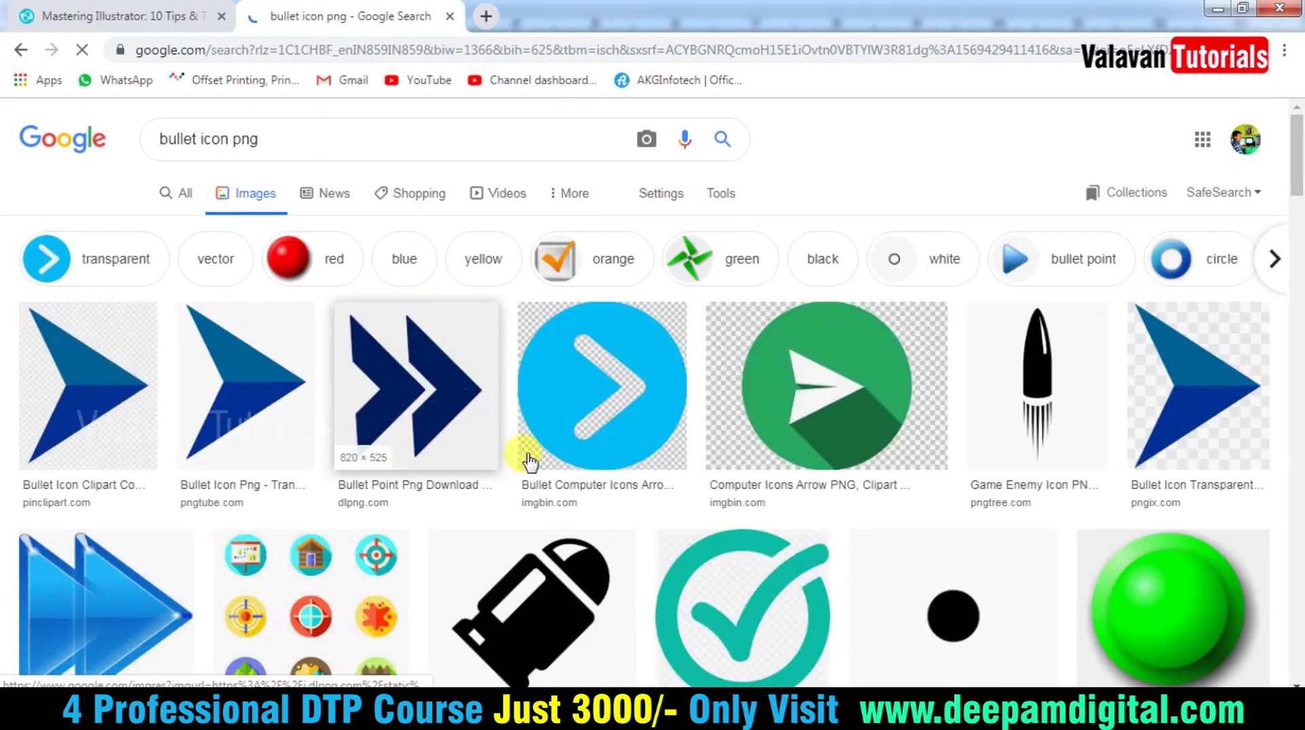
- Browse the image results and open a large preview of the glossy red ball bullet
scroll(433, 459, "down", 3)
scroll(475, 448, "down", 2)
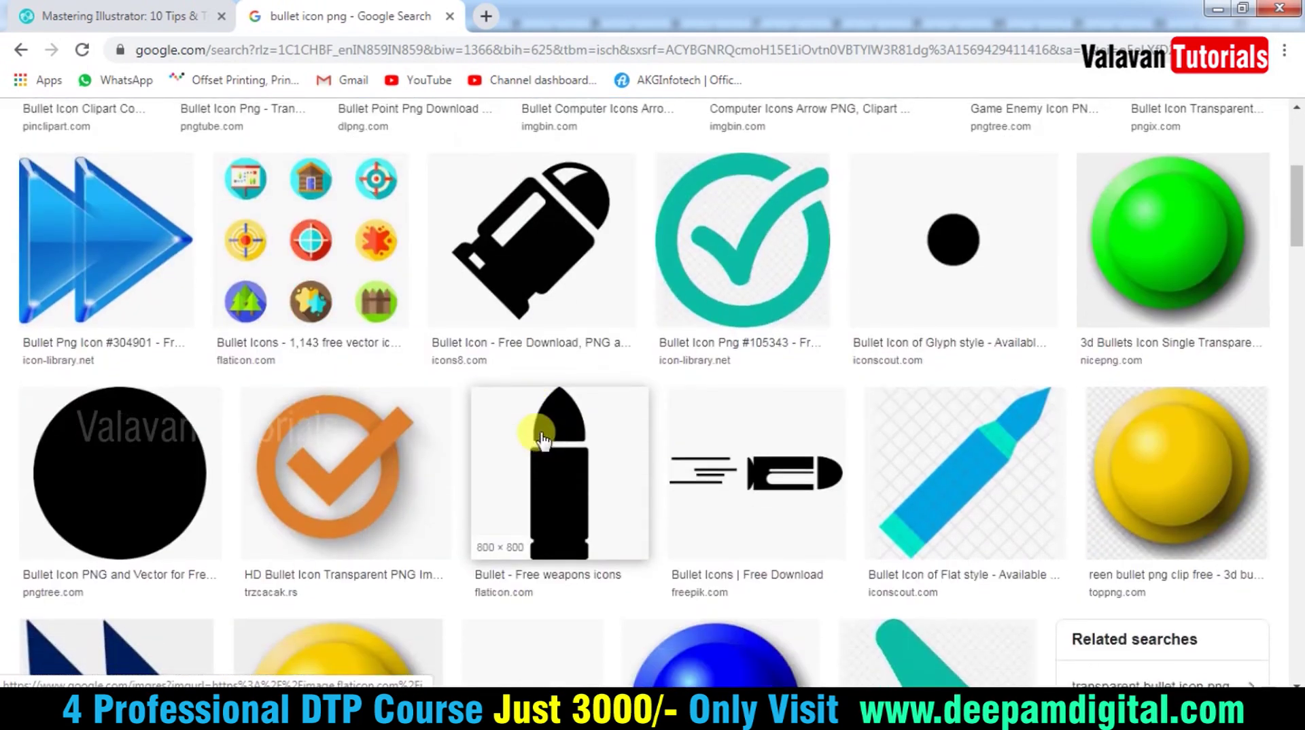
scroll(534, 436, "down", 3)
scroll(544, 441, "down", 5)
scroll(544, 440, "down", 4)
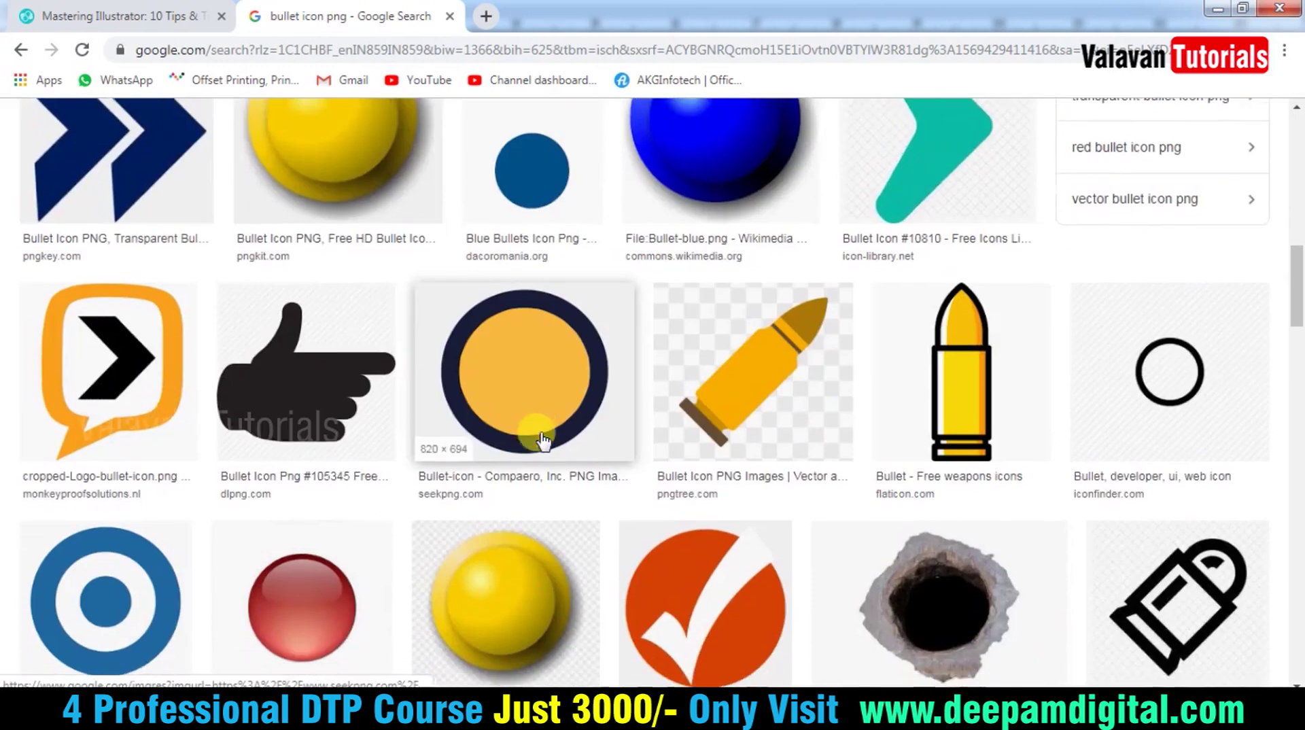
scroll(543, 441, "down", 3)
scroll(544, 440, "down", 1)
scroll(544, 440, "down", 2)
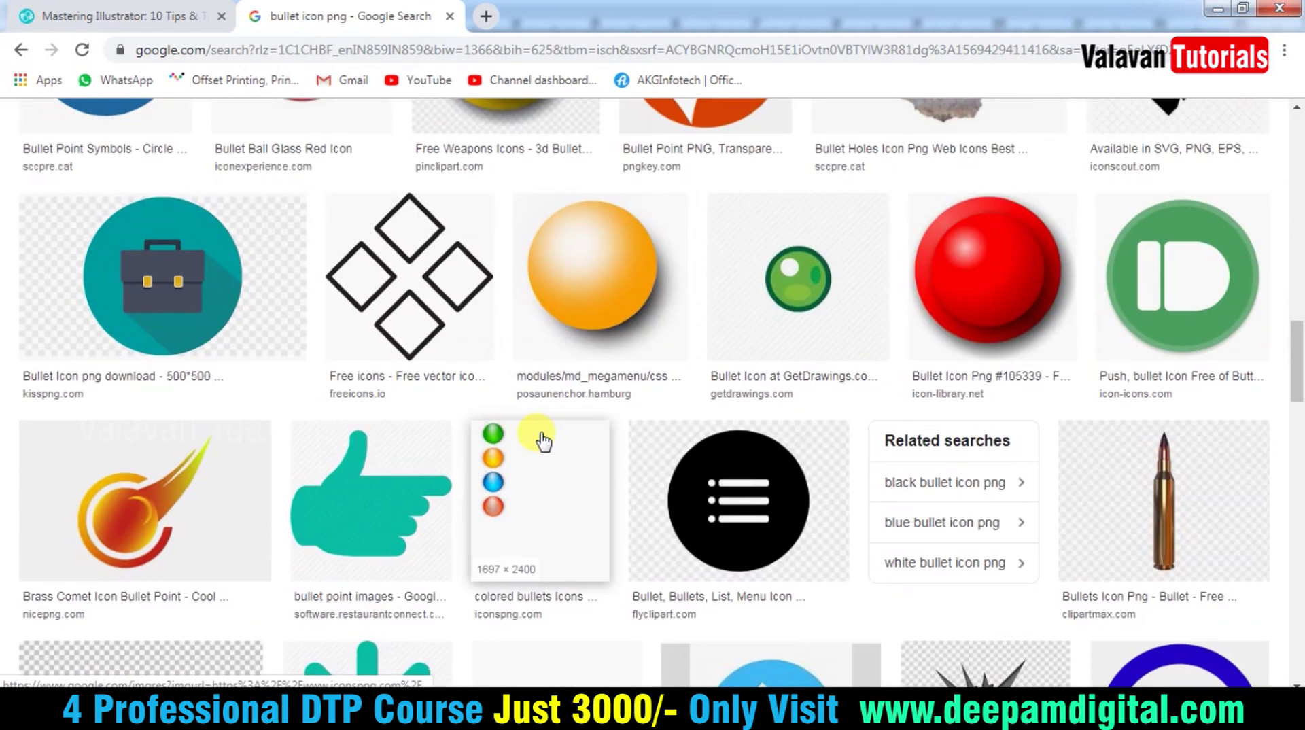
scroll(544, 440, "down", 3)
scroll(543, 441, "down", 4)
scroll(544, 440, "down", 3)
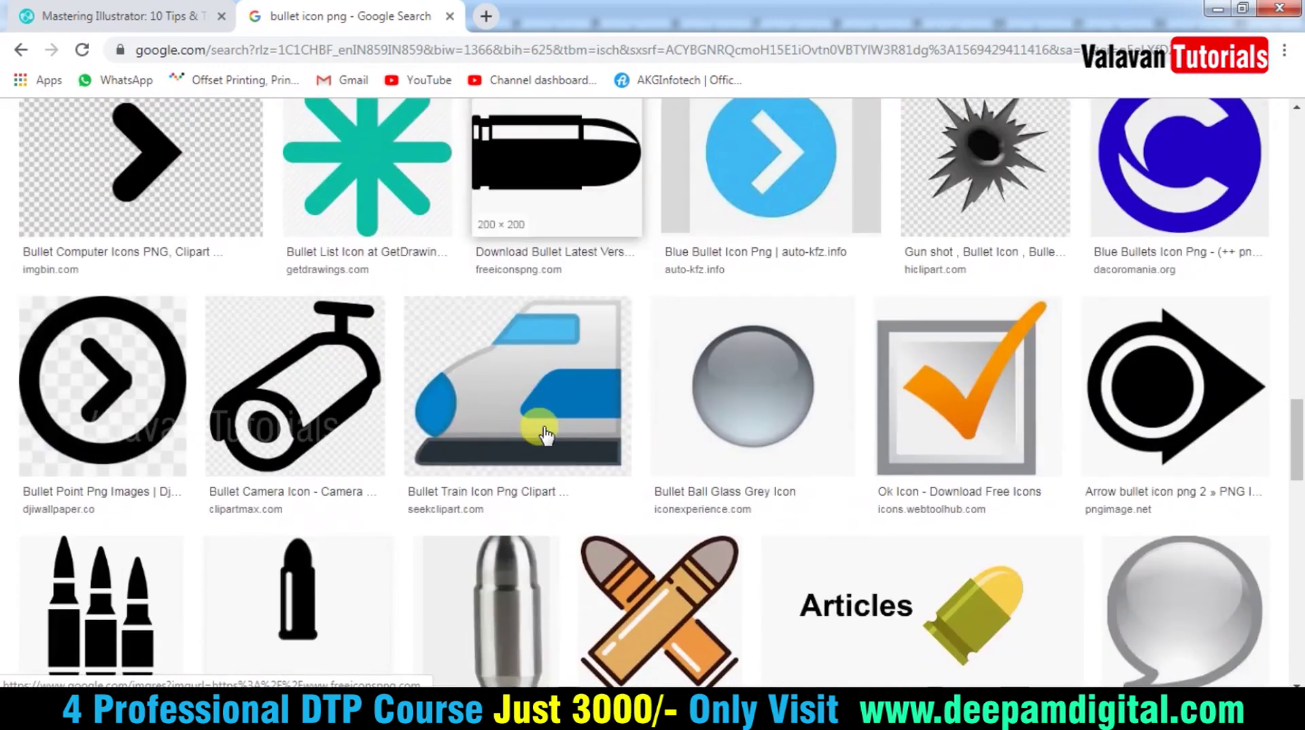
scroll(546, 435, "down", 5)
scroll(546, 435, "down", 3)
scroll(546, 435, "down", 3)
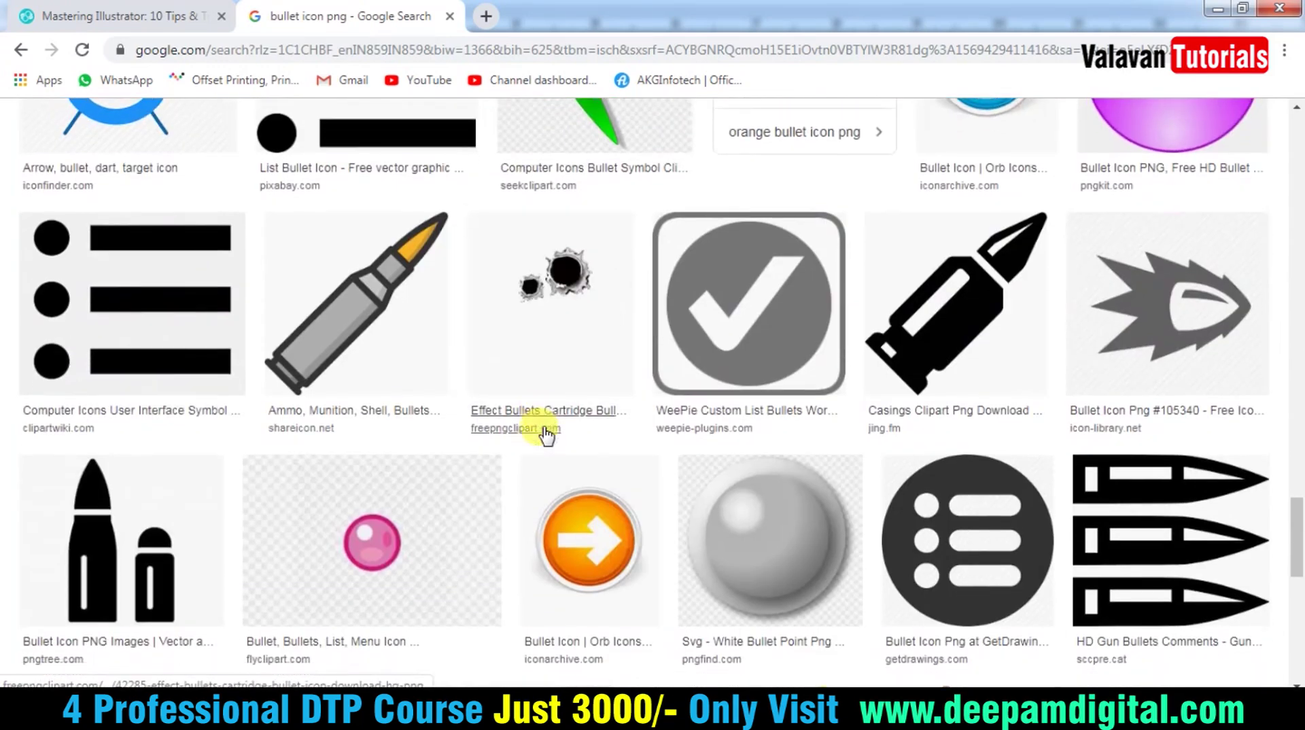
scroll(546, 435, "down", 1)
scroll(537, 407, "up", 4)
scroll(534, 389, "up", 4)
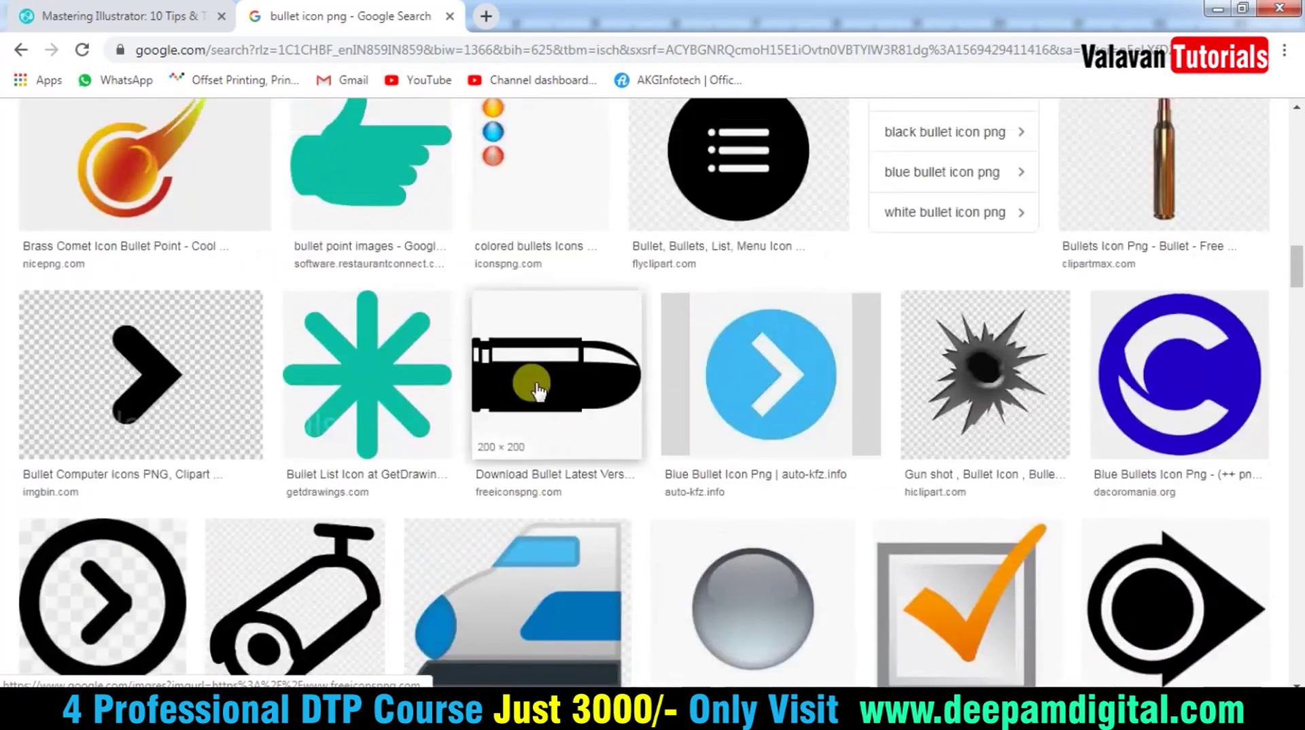
scroll(534, 389, "up", 4)
scroll(537, 389, "up", 4)
scroll(537, 390, "up", 1)
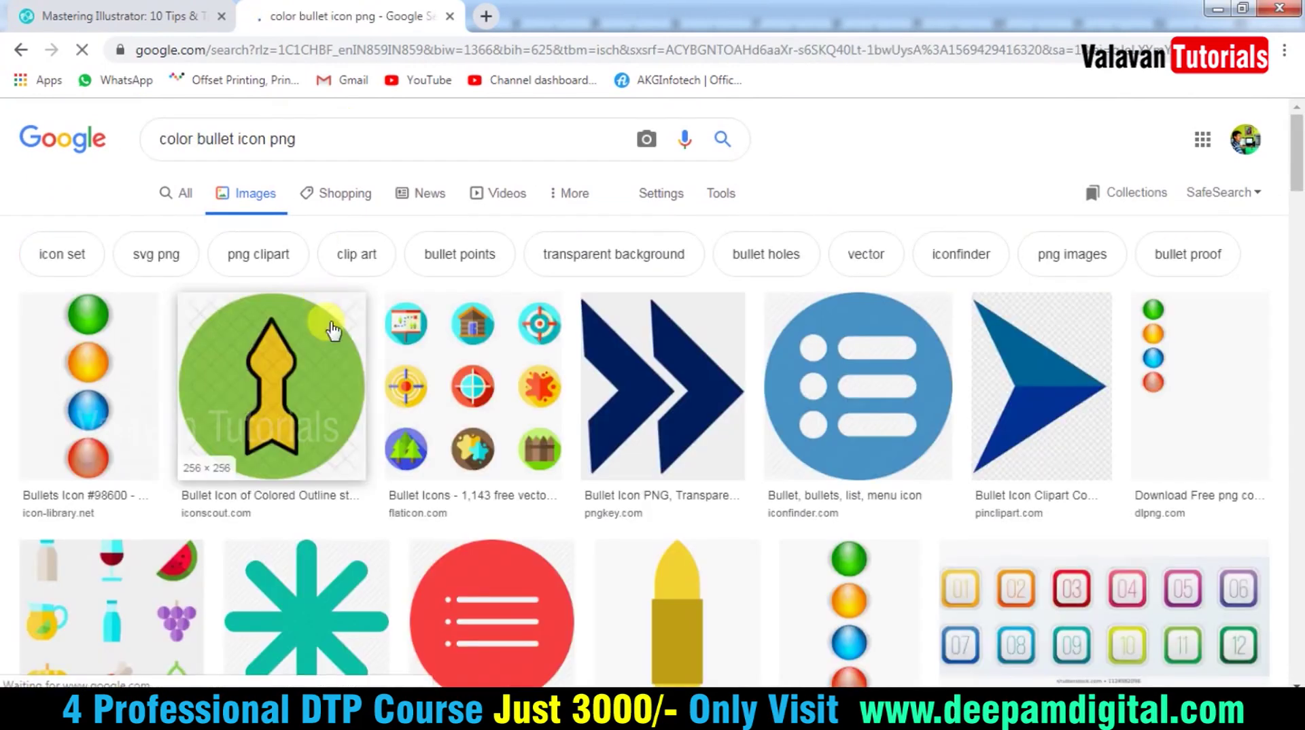
scroll(786, 486, "down", 3)
scroll(809, 462, "down", 2)
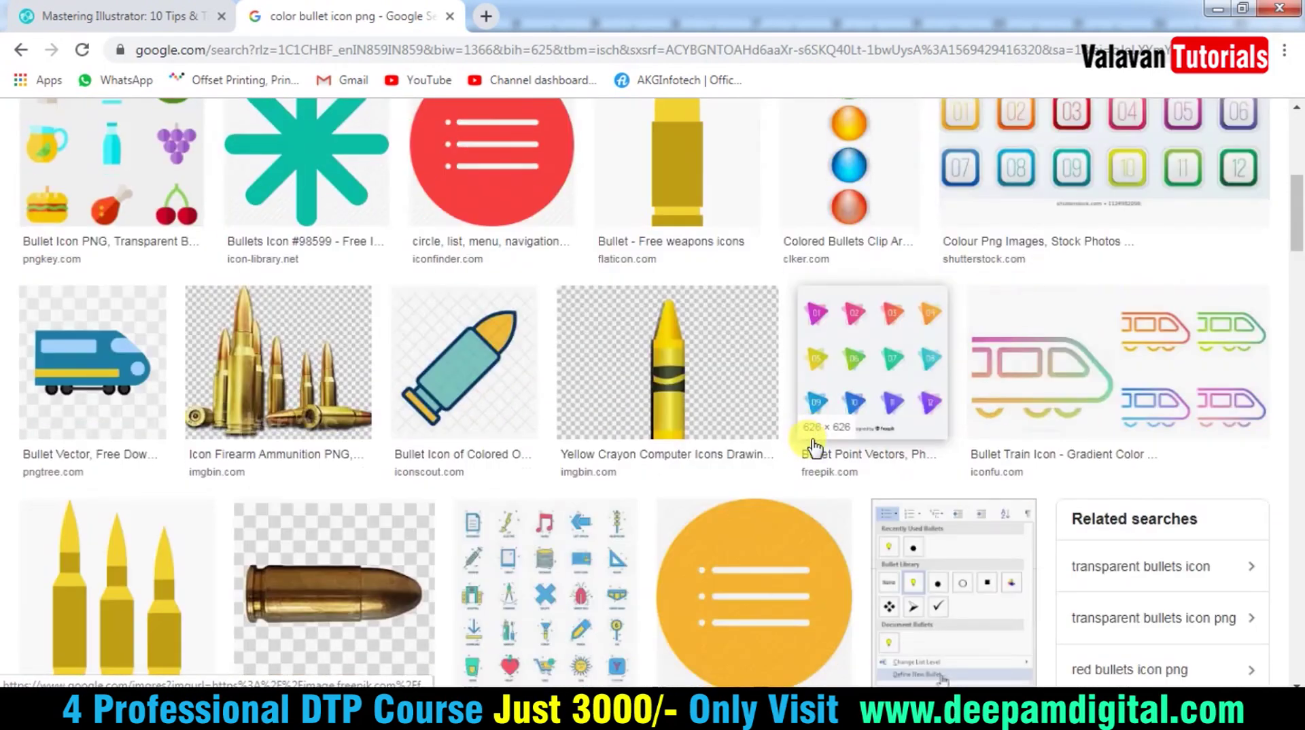
scroll(814, 449, "down", 2)
scroll(816, 421, "down", 3)
scroll(830, 380, "down", 1)
left_click(838, 370)
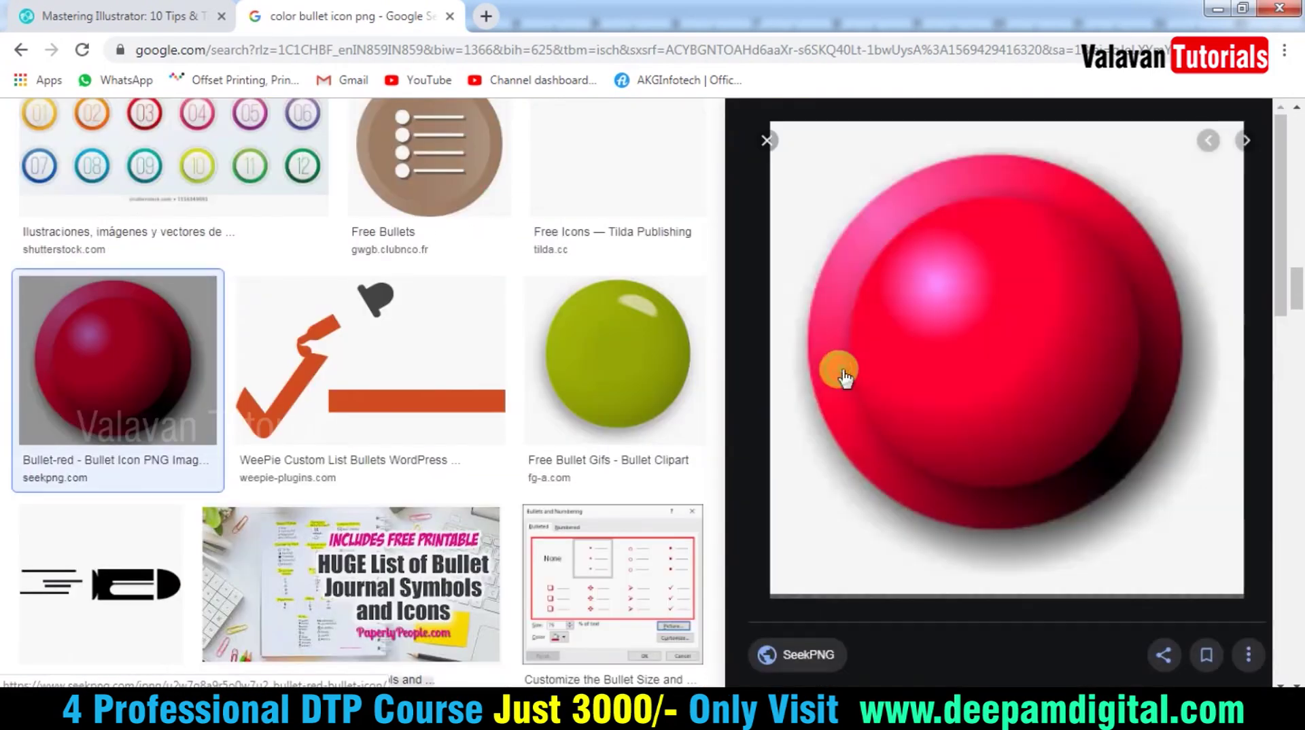
scroll(898, 405, "down", 3)
scroll(676, 481, "down", 3)
scroll(624, 501, "down", 6)
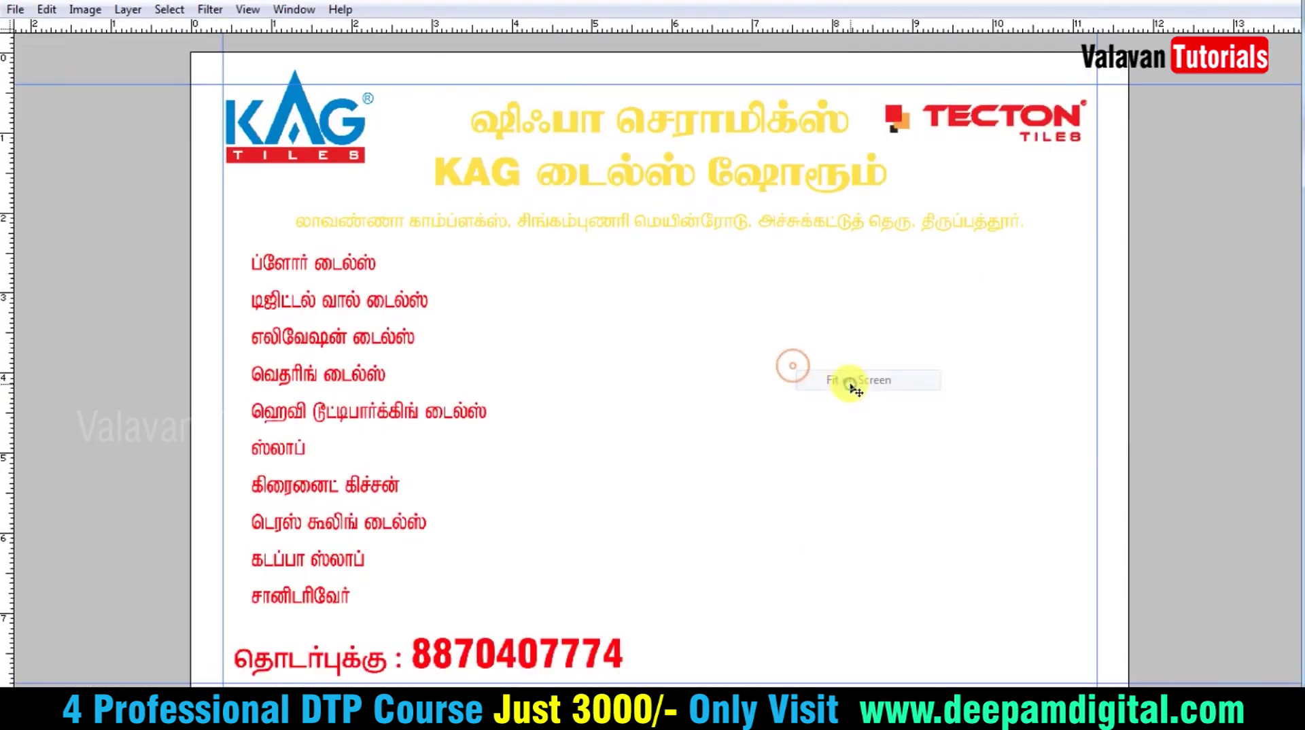
- Leave full screen and close the TECTON logo file telkon.png
key("ctrl+minus")
key("ctrl+minus")
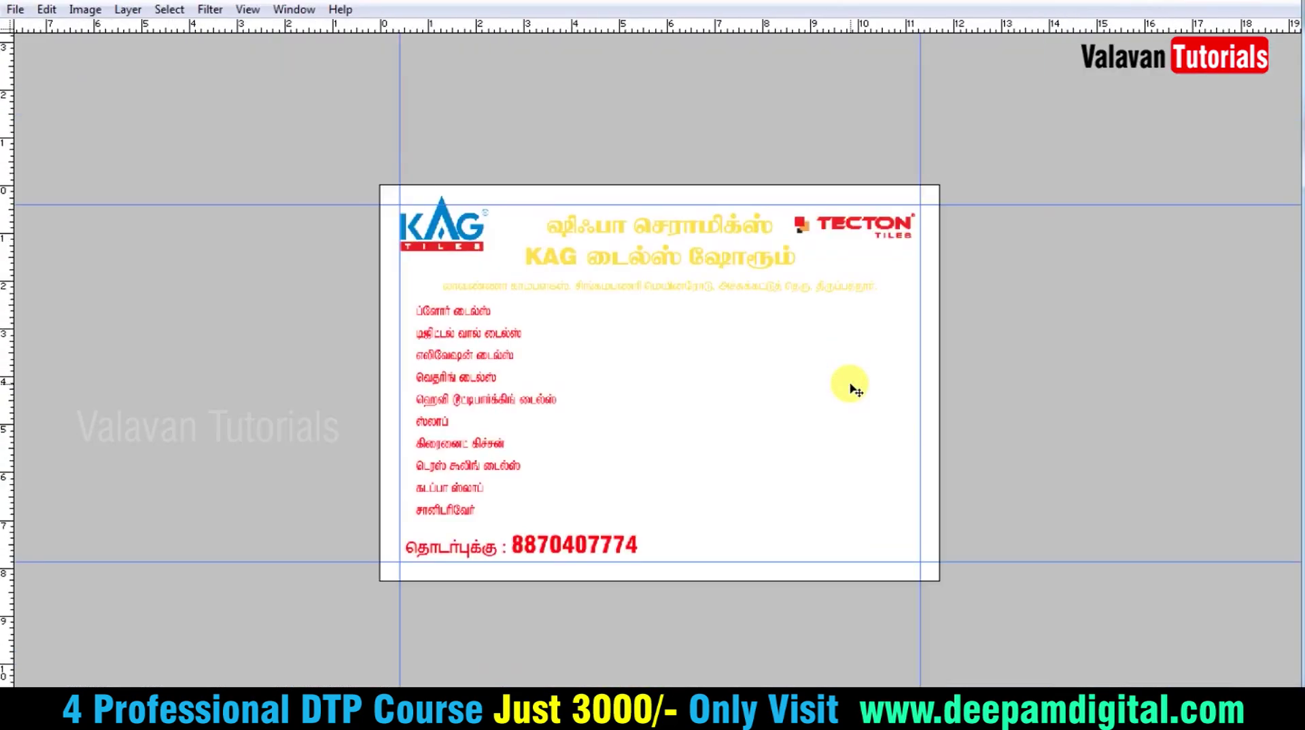
key("f")
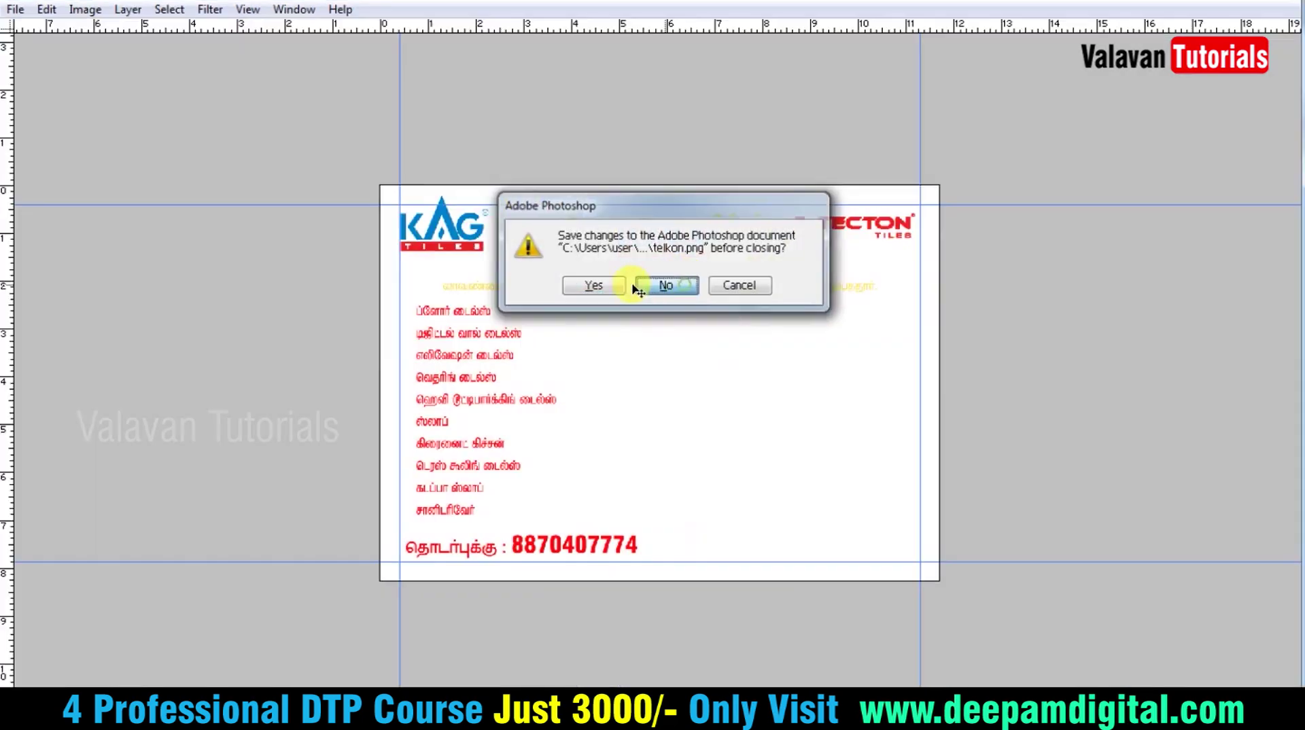
left_click(663, 287)
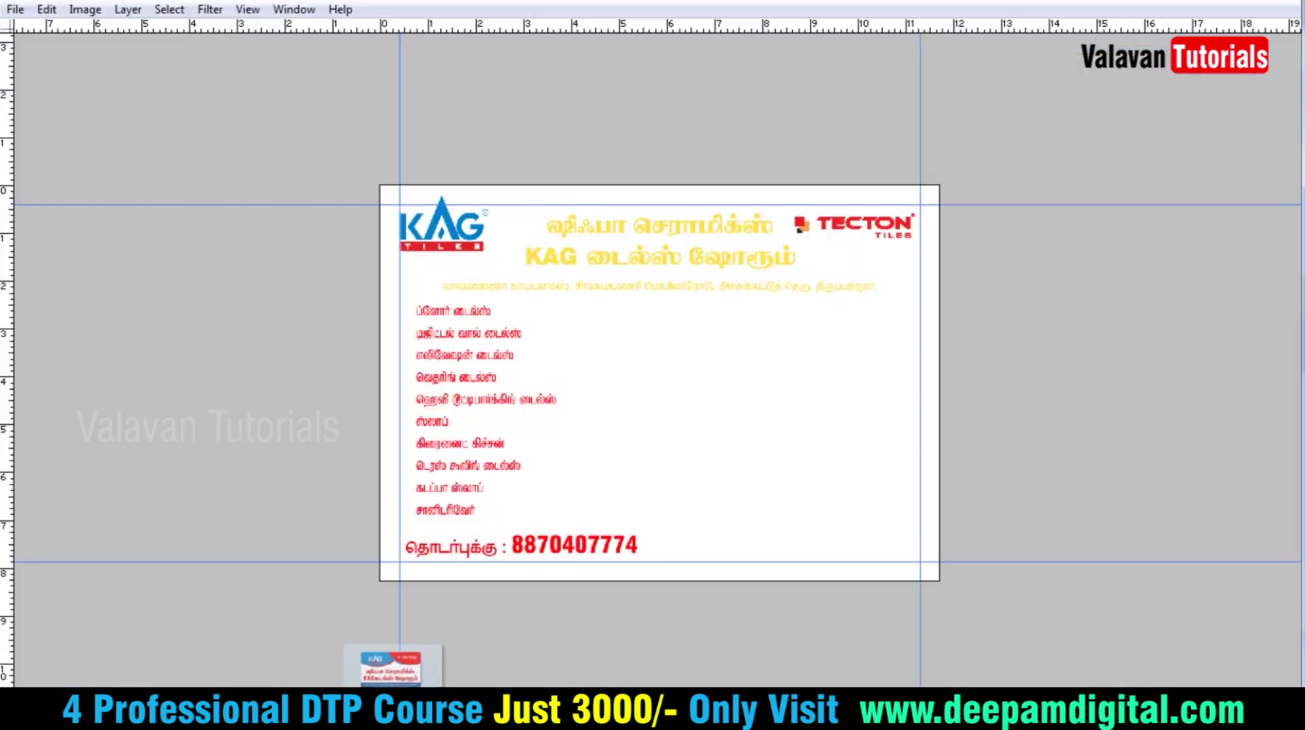
- Open the WhatsApp sample flyer image full-screen and zoom in slightly
left_click_drag(597, 291, 408, 495)
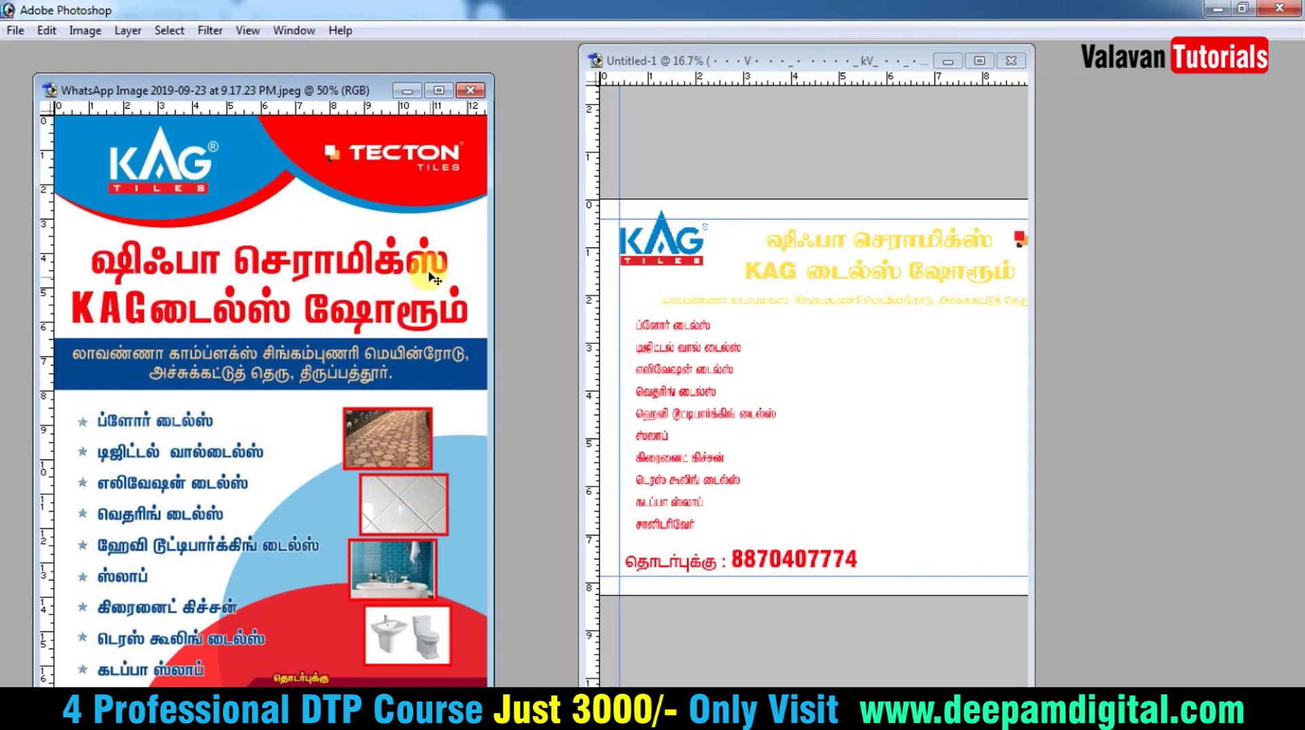
key("f")
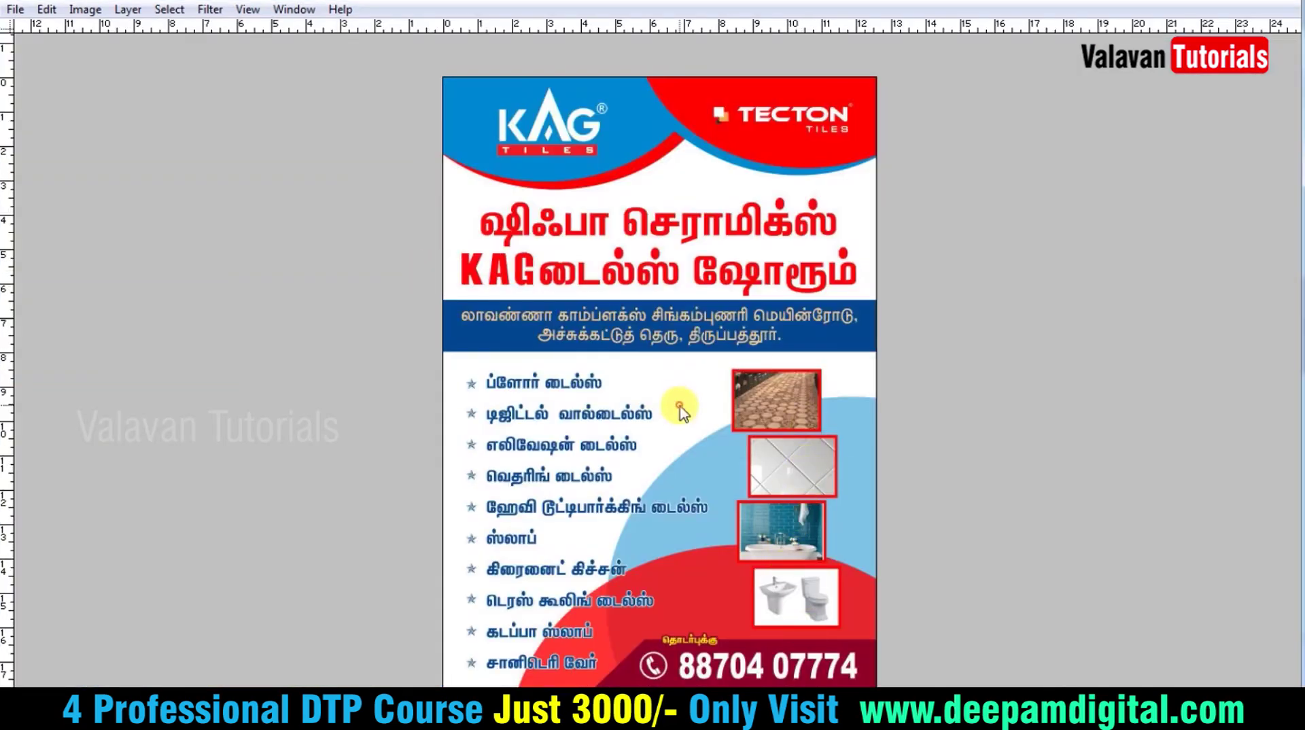
scroll(682, 410, "up", 1)
right_click(734, 401)
left_click(210, 668)
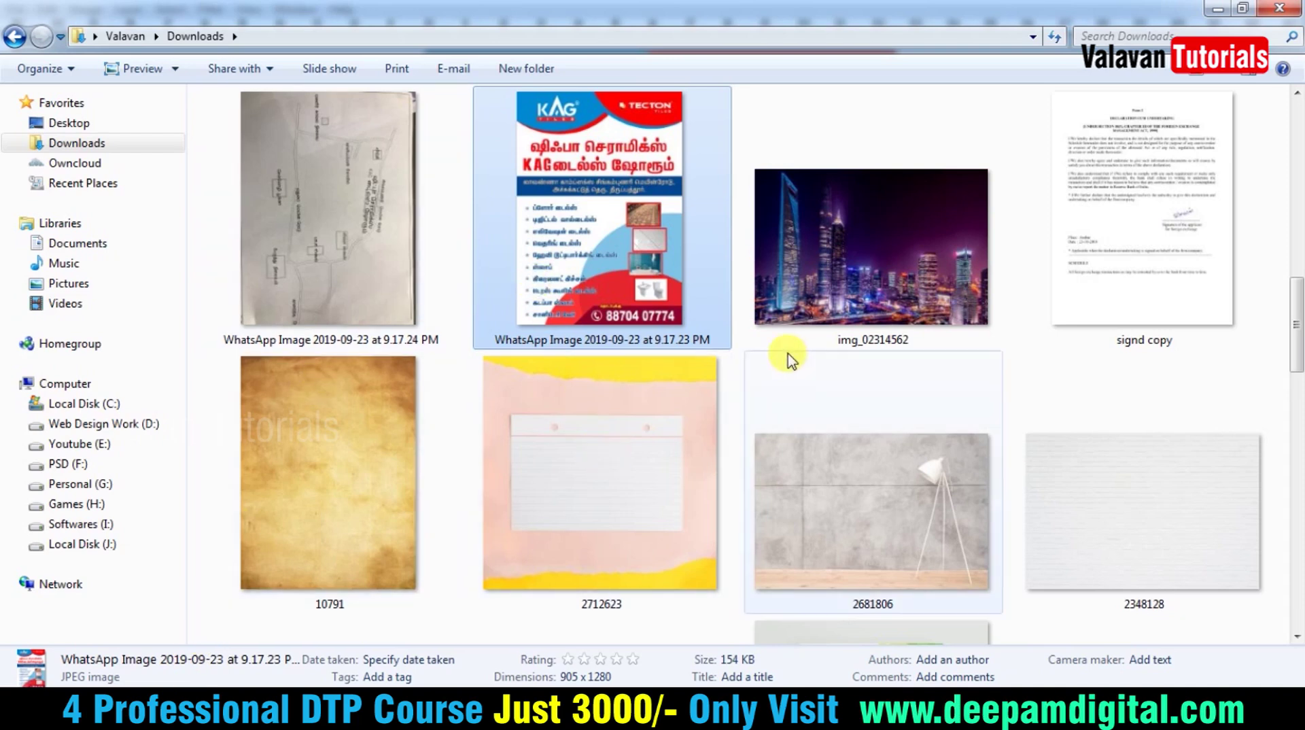
- Select textures 10791, 2712623, 2681806, 354, 88692, 42312, 5826, 228, 3517, 90834, OCCN8D0 and drag into Photoshop
left_click(914, 522)
left_click(641, 531, "ctrl")
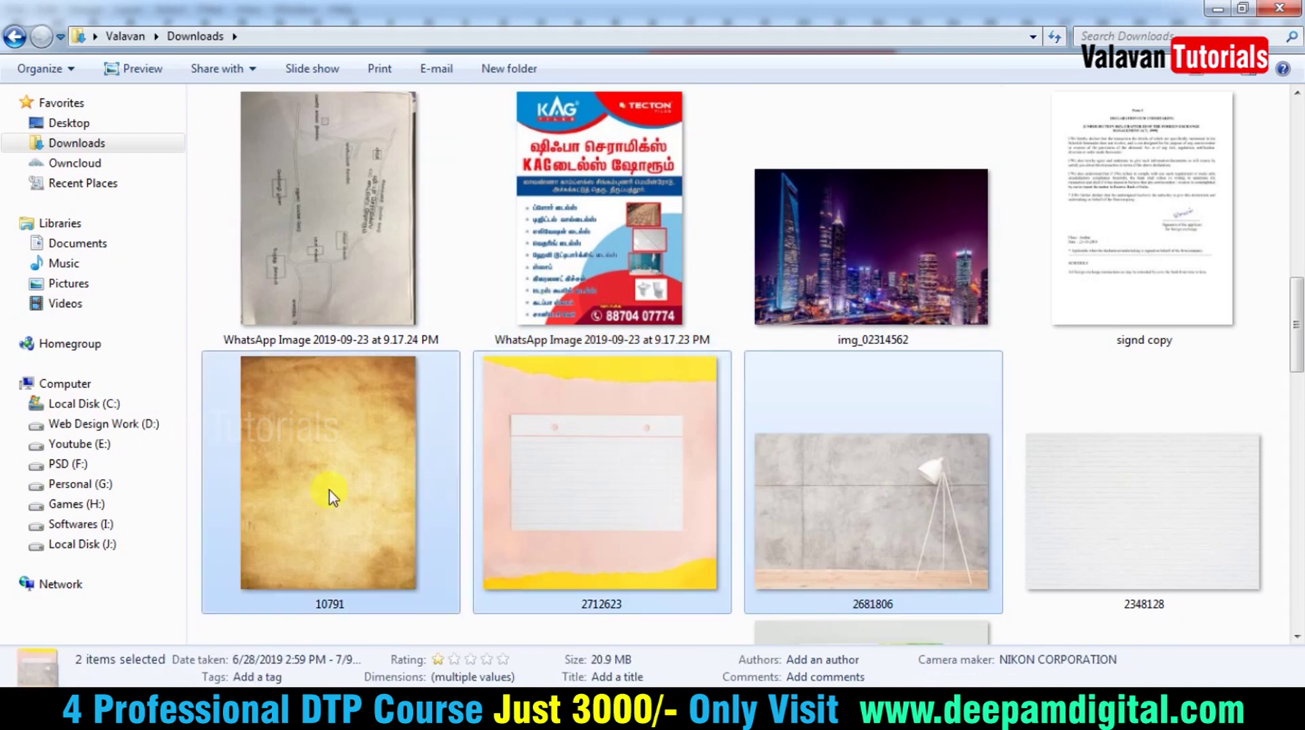
left_click(335, 496, "ctrl")
scroll(814, 467, "up", 5)
scroll(812, 467, "up", 5)
scroll(811, 466, "down", 10)
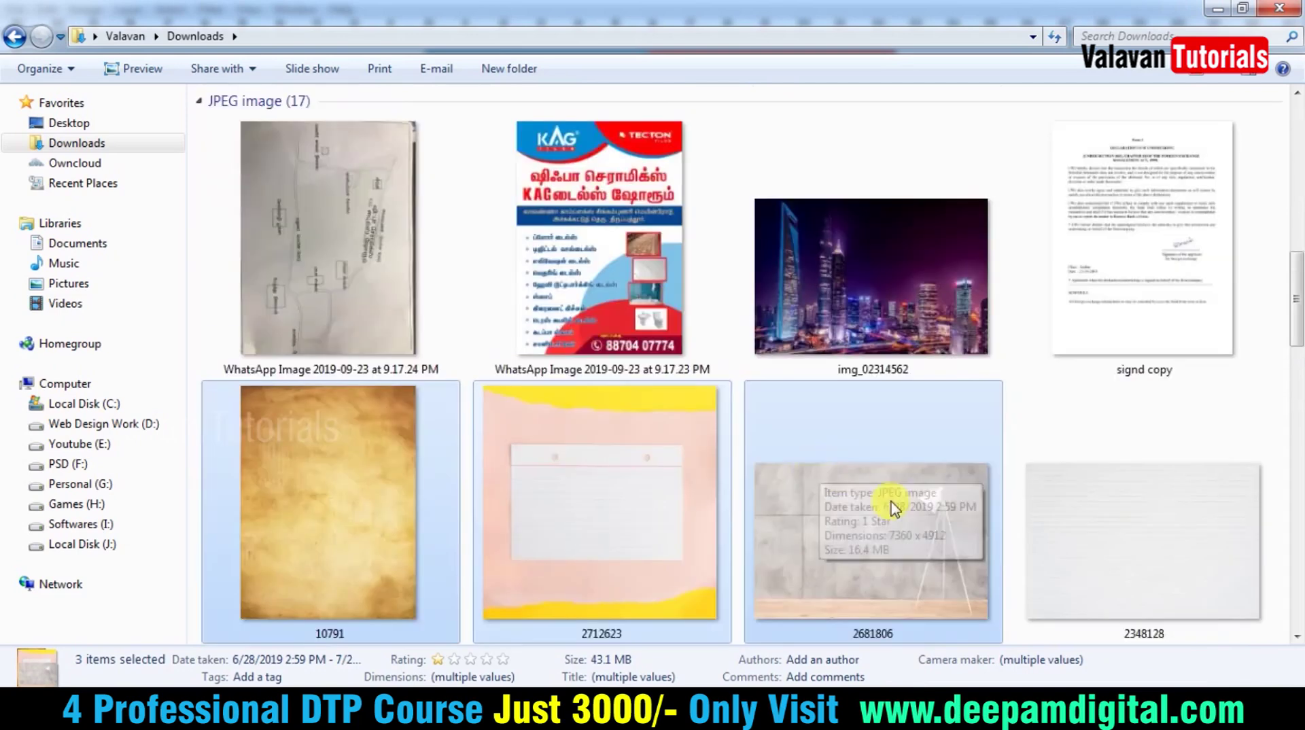
scroll(889, 501, "down", 3)
scroll(946, 539, "down", 2)
left_click(370, 399, "ctrl")
left_click(344, 501, "ctrl")
left_click(527, 533, "ctrl")
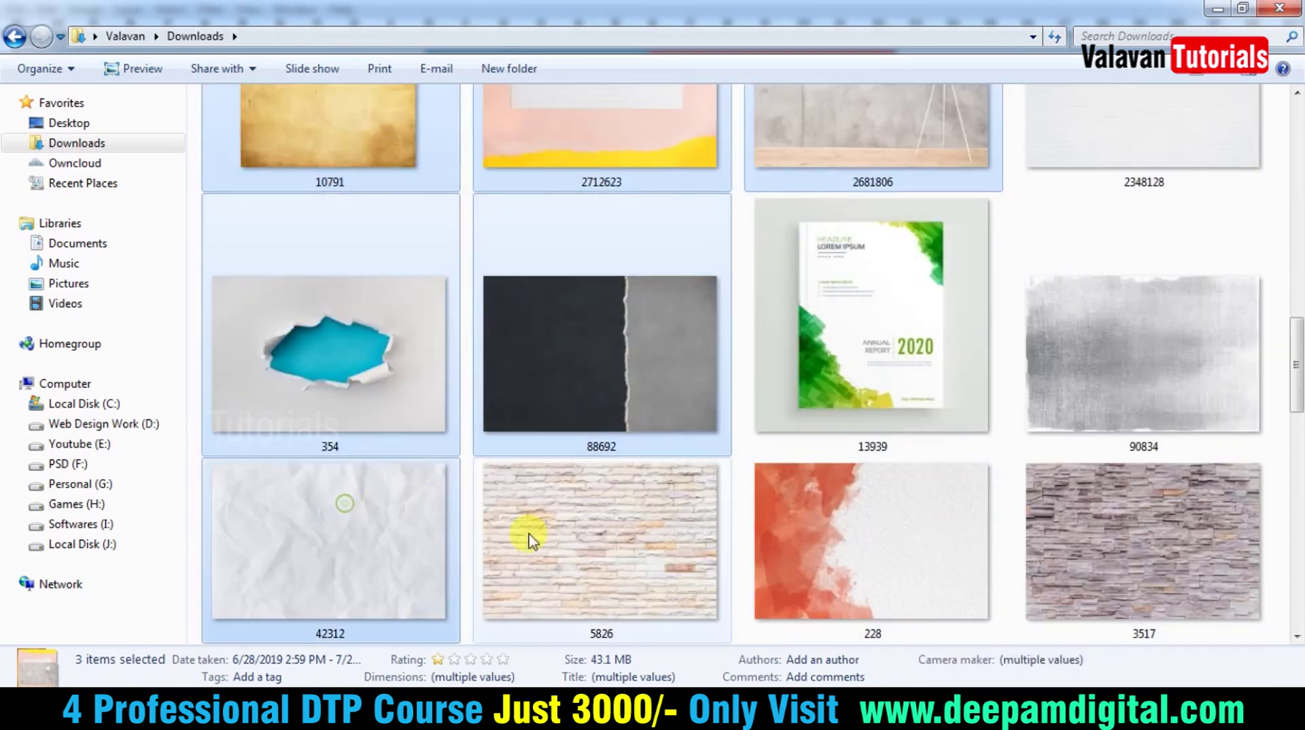
left_click(875, 554, "ctrl")
left_click(1098, 565, "ctrl")
left_click(1125, 427, "ctrl")
left_click(1125, 427, "ctrl")
left_click(1060, 496, "ctrl")
scroll(1061, 496, "down", 3)
left_click(429, 520, "ctrl")
left_click_drag(425, 520, 446, 277)
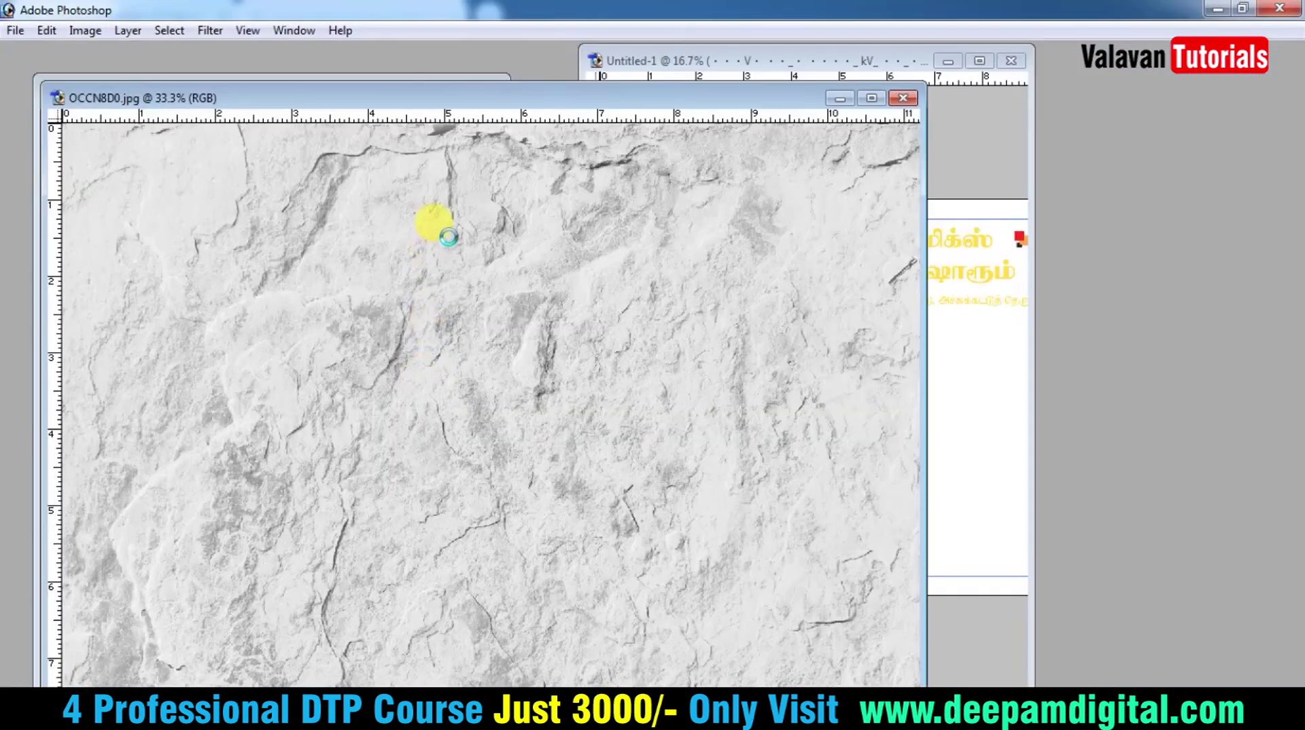
- Dismiss the colour-profile mismatch warnings on all the opened images
left_click(711, 471)
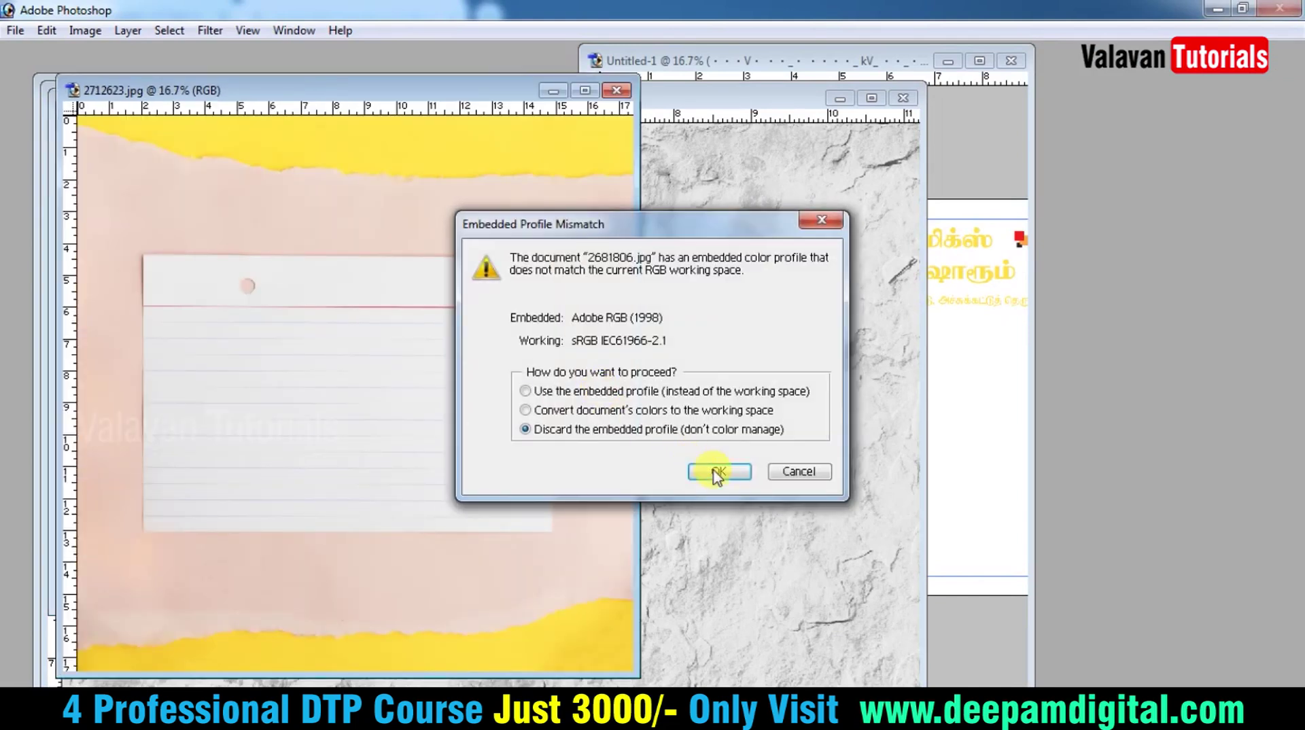
left_click(715, 469)
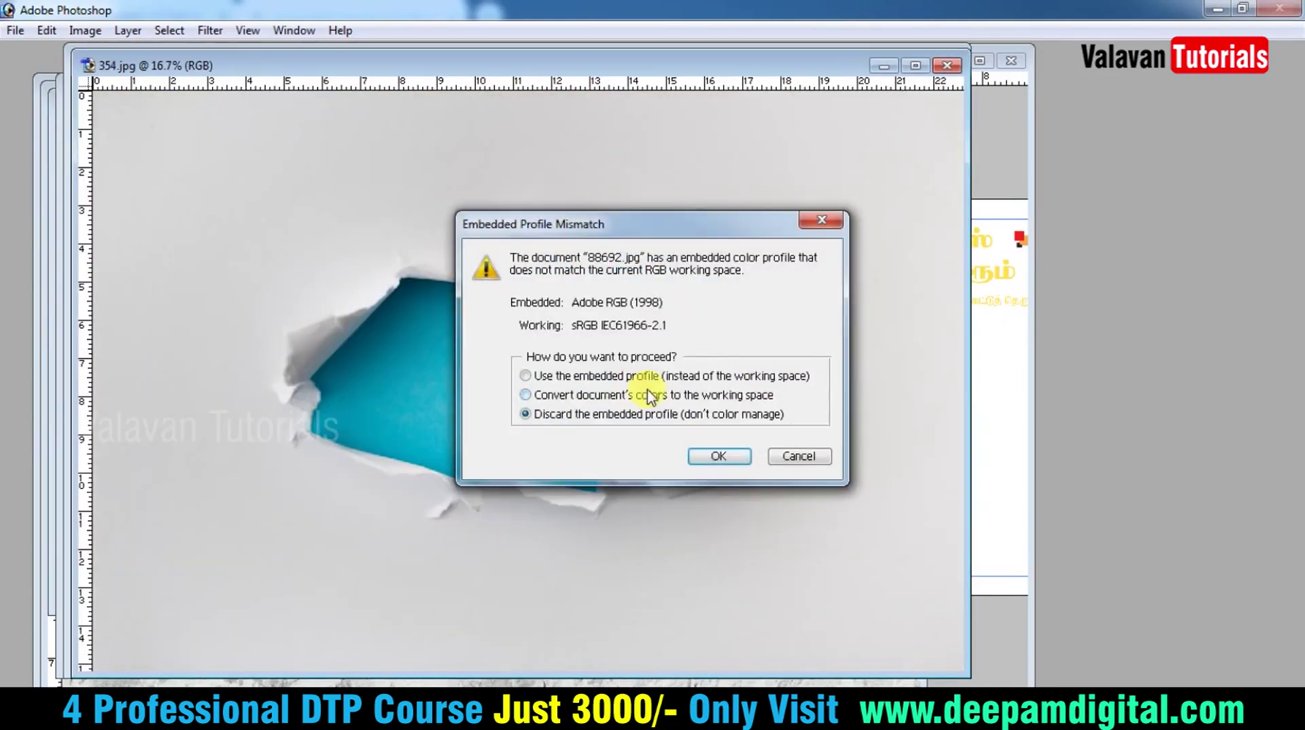
left_click(717, 456)
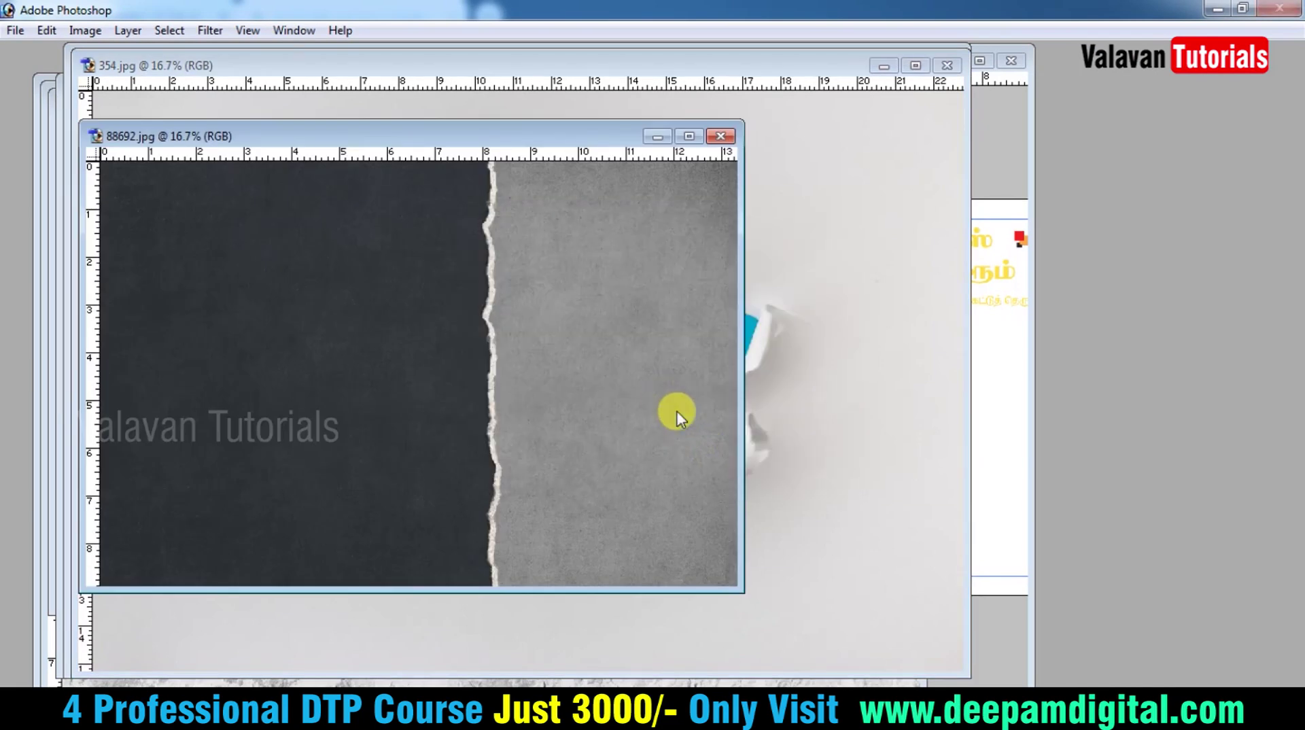
left_click(721, 455)
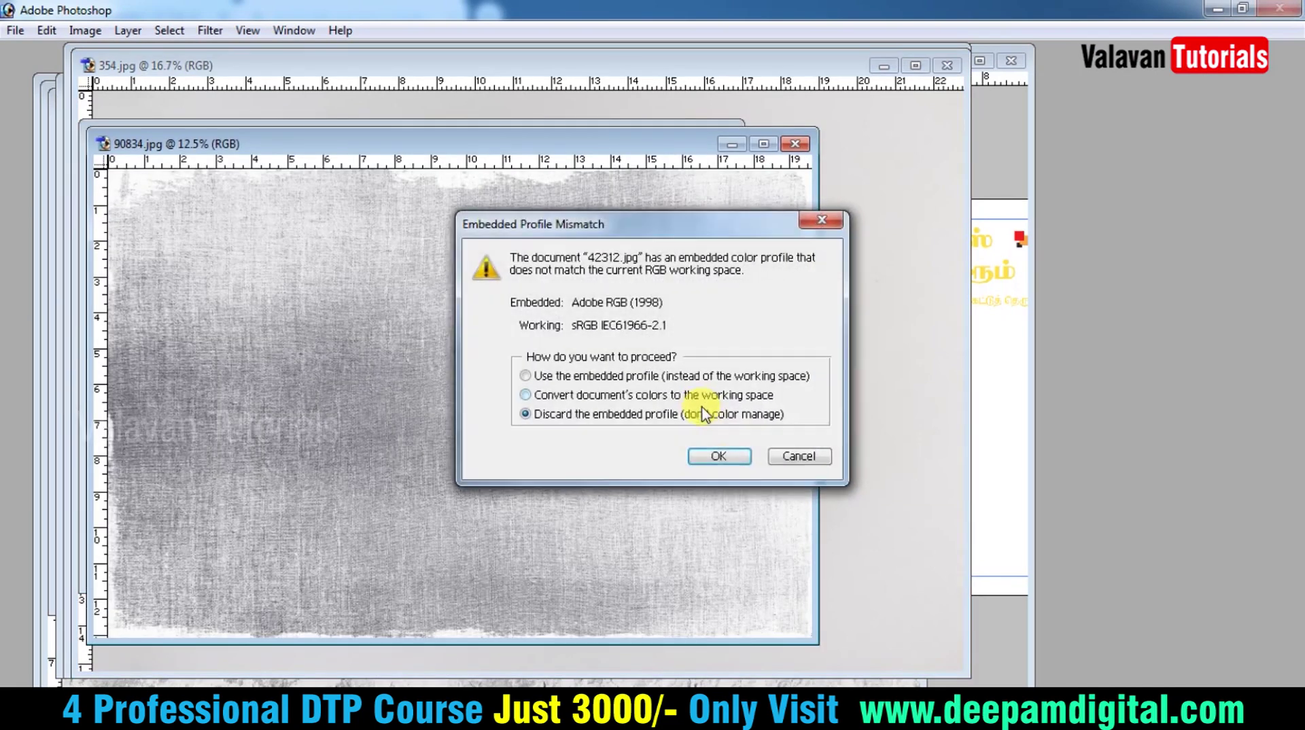
left_click(706, 454)
left_click(709, 454)
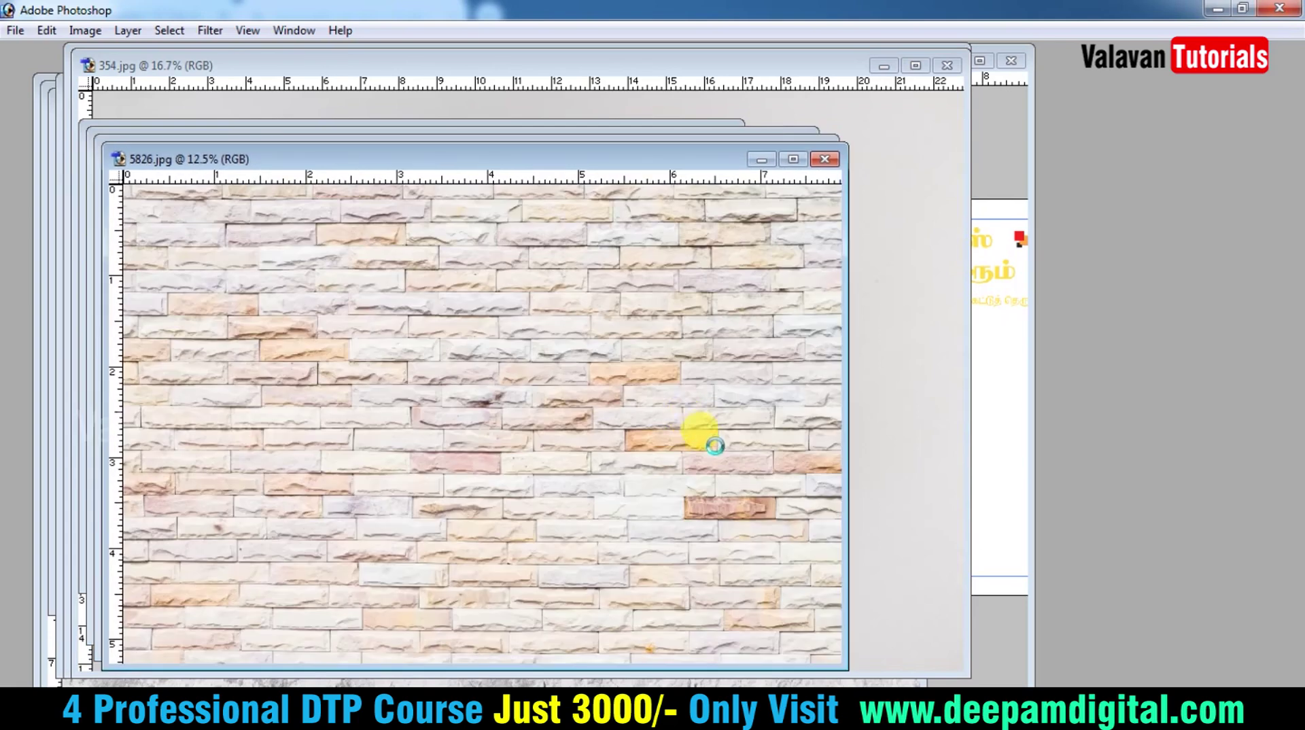
- Select and take the whole stone-wall texture, then bring the flyer card document forward
key("f")
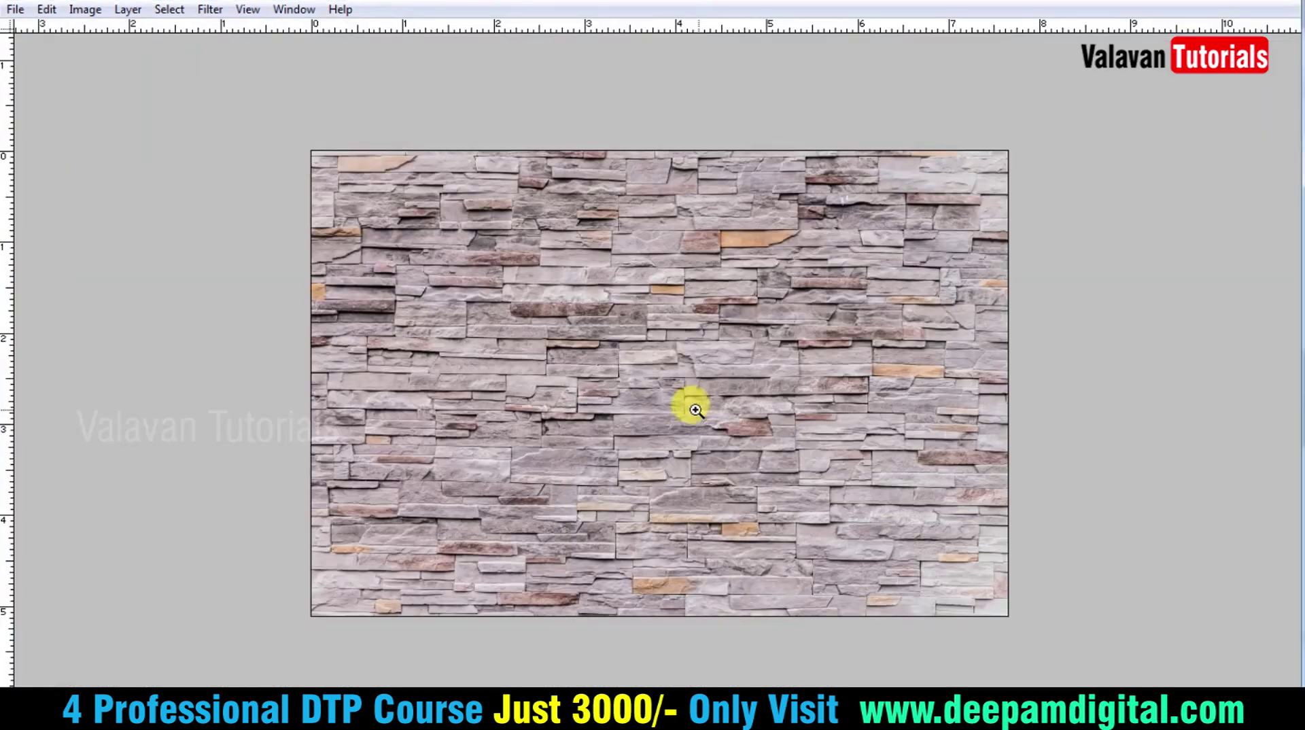
key("ctrl+0")
key("ctrl+minus")
key("ctrl+a")
key("ctrl+x")
key("f")
key("ctrl+Tab")
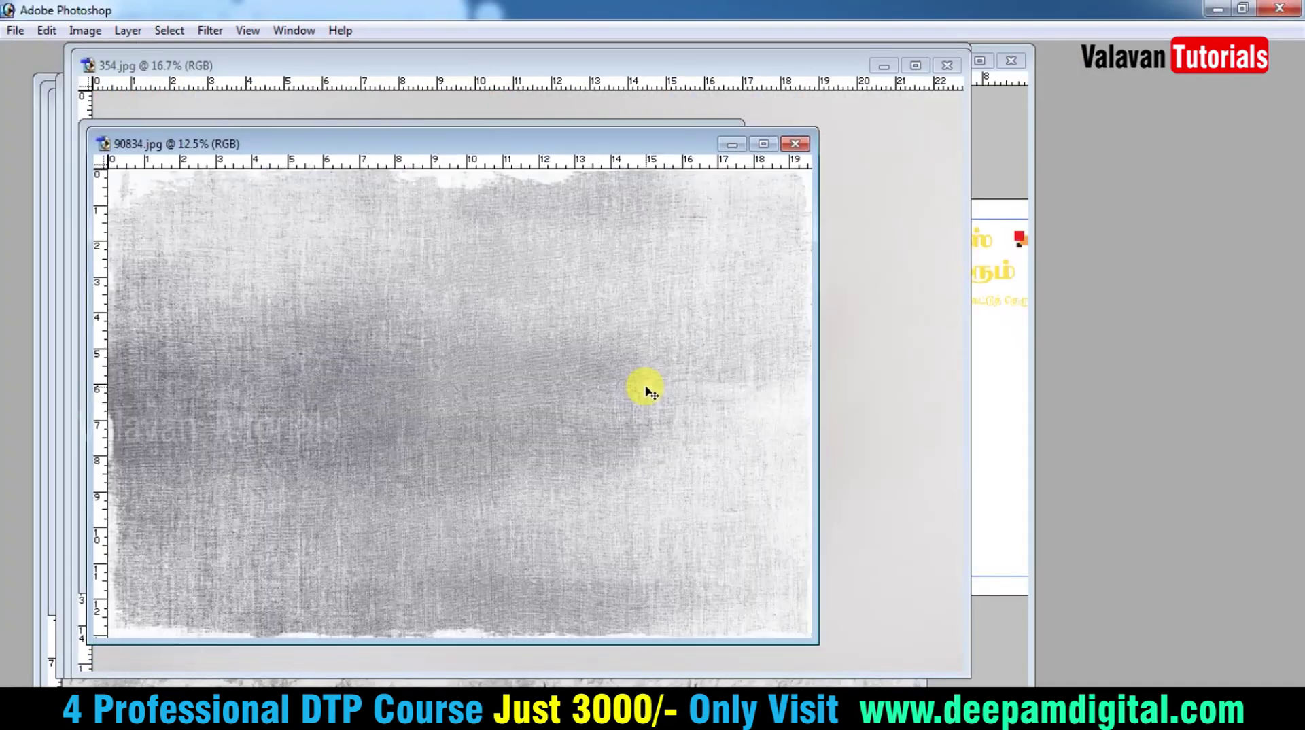
key("ctrl+Tab")
left_click(979, 406)
- Paste the stone wall into the flyer card and shrink it to the card size
key("f")
key("ctrl+v")
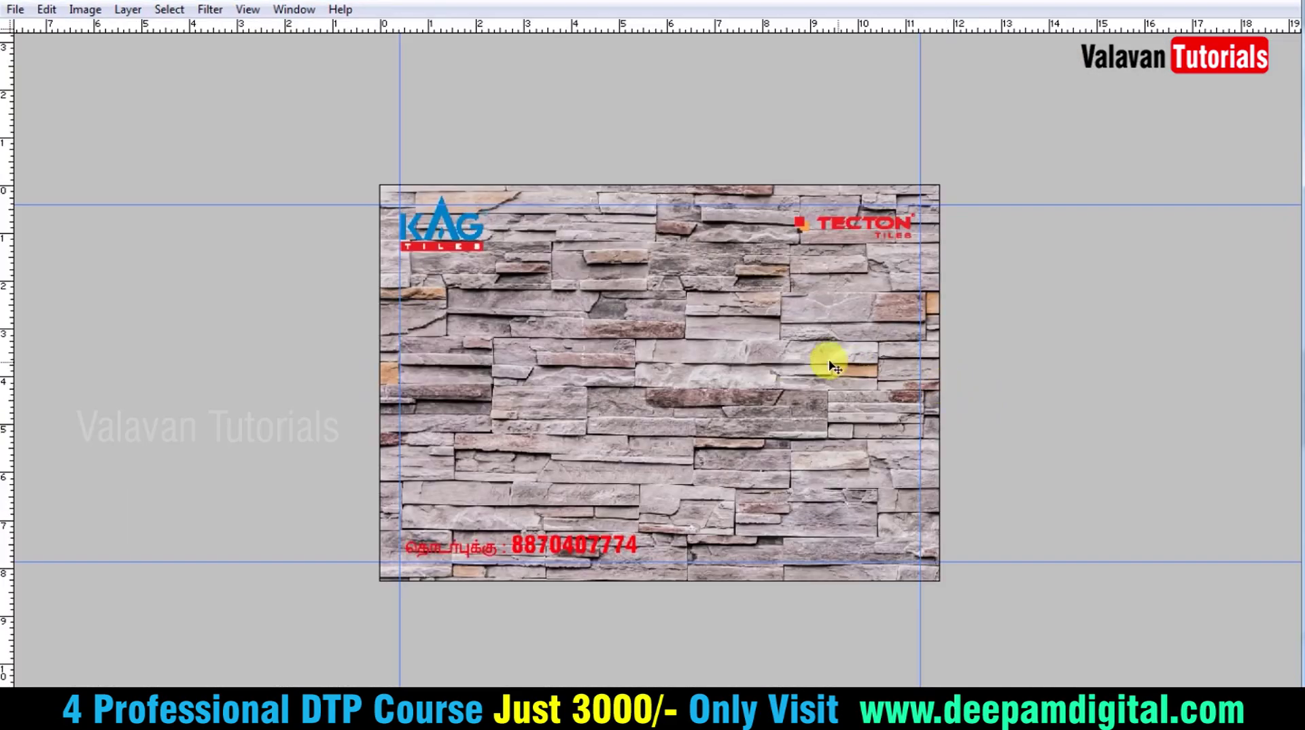
key("ctrl+minus")
key("ctrl+minus")
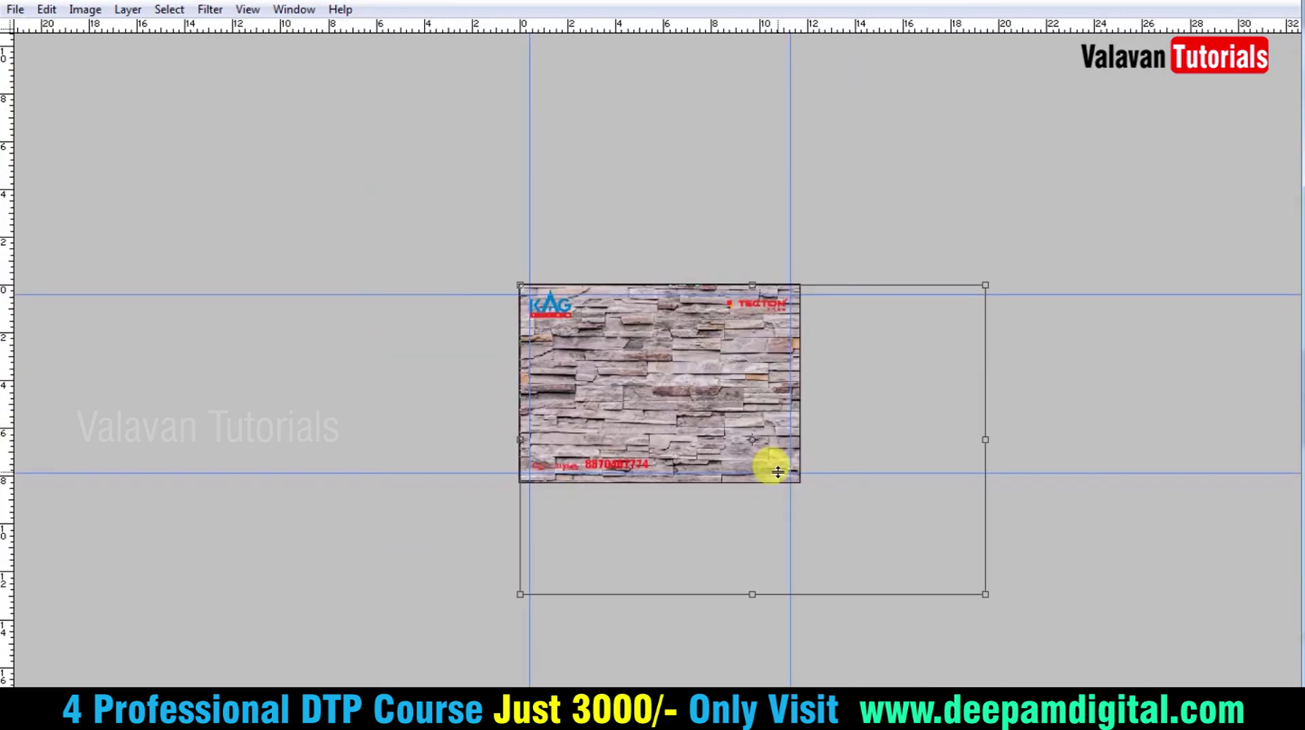
left_click_drag(985, 594, 809, 500)
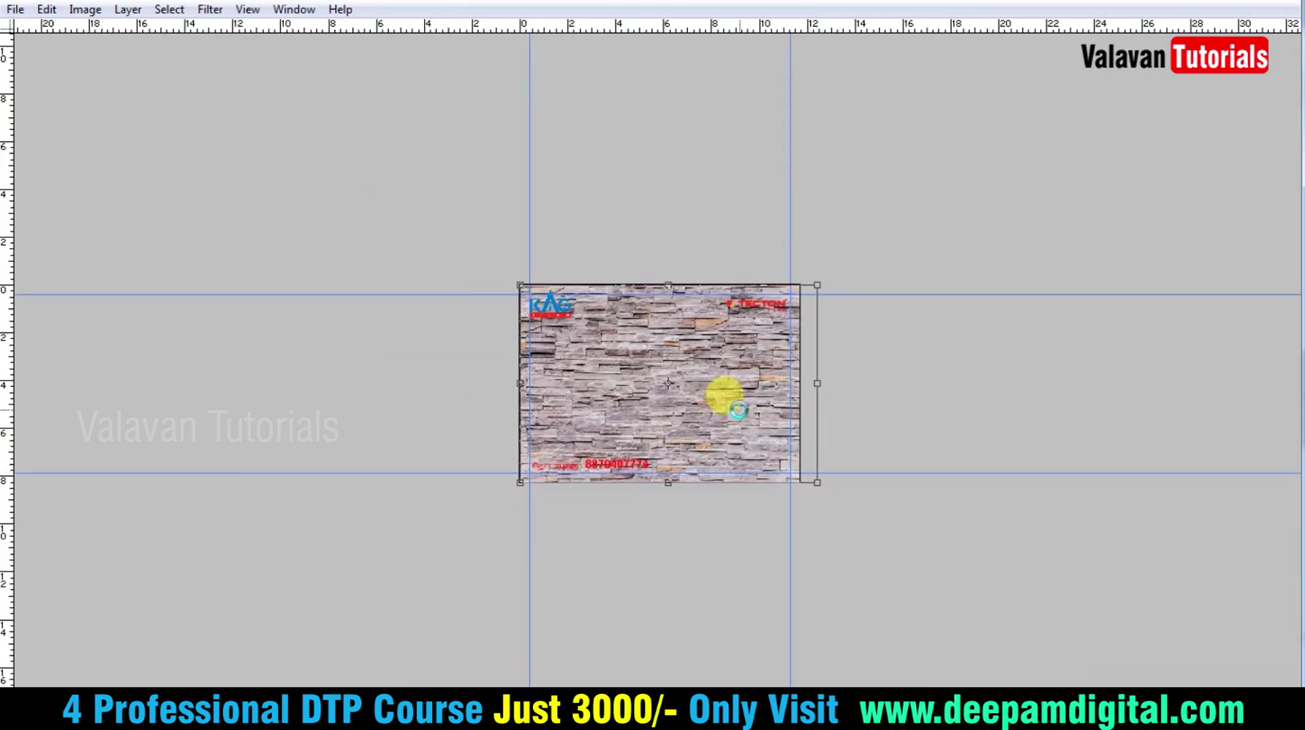
key("ctrl+0")
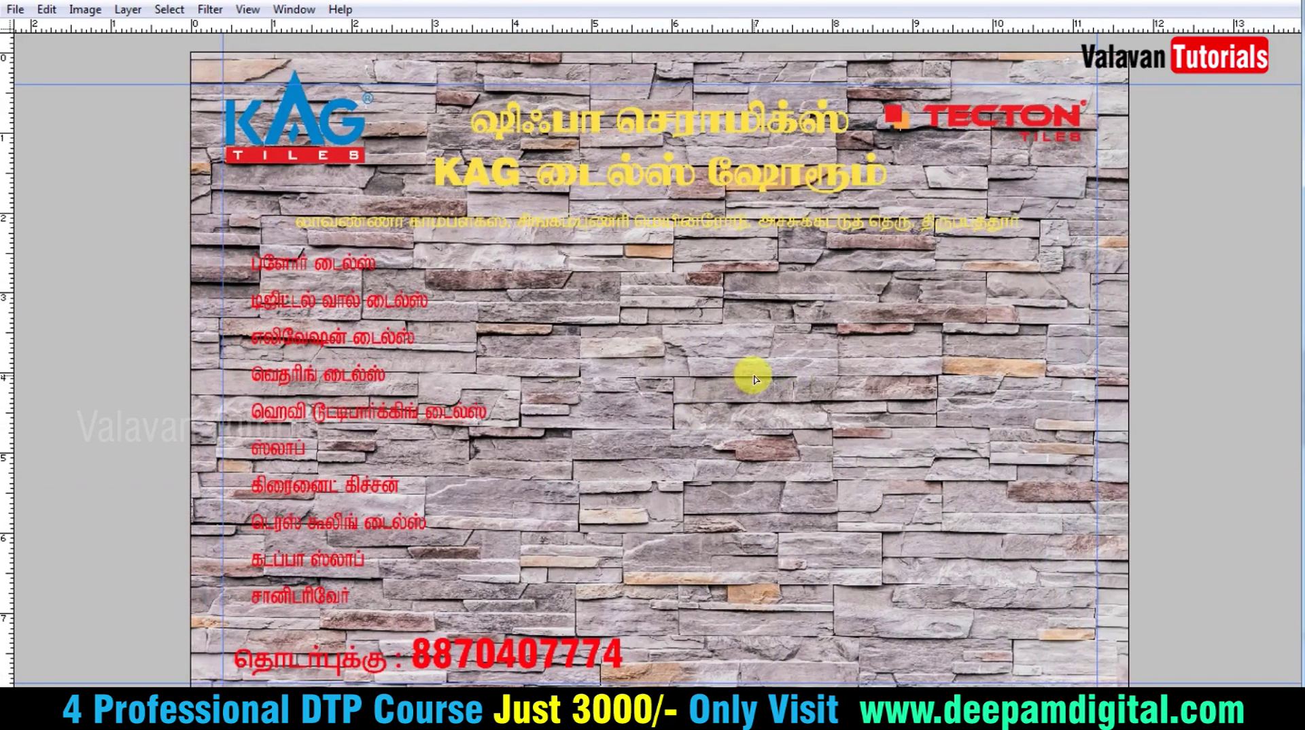
- Fit the flyer on screen and toggle the stone texture off and on to compare
right_click(755, 379)
left_click(752, 363)
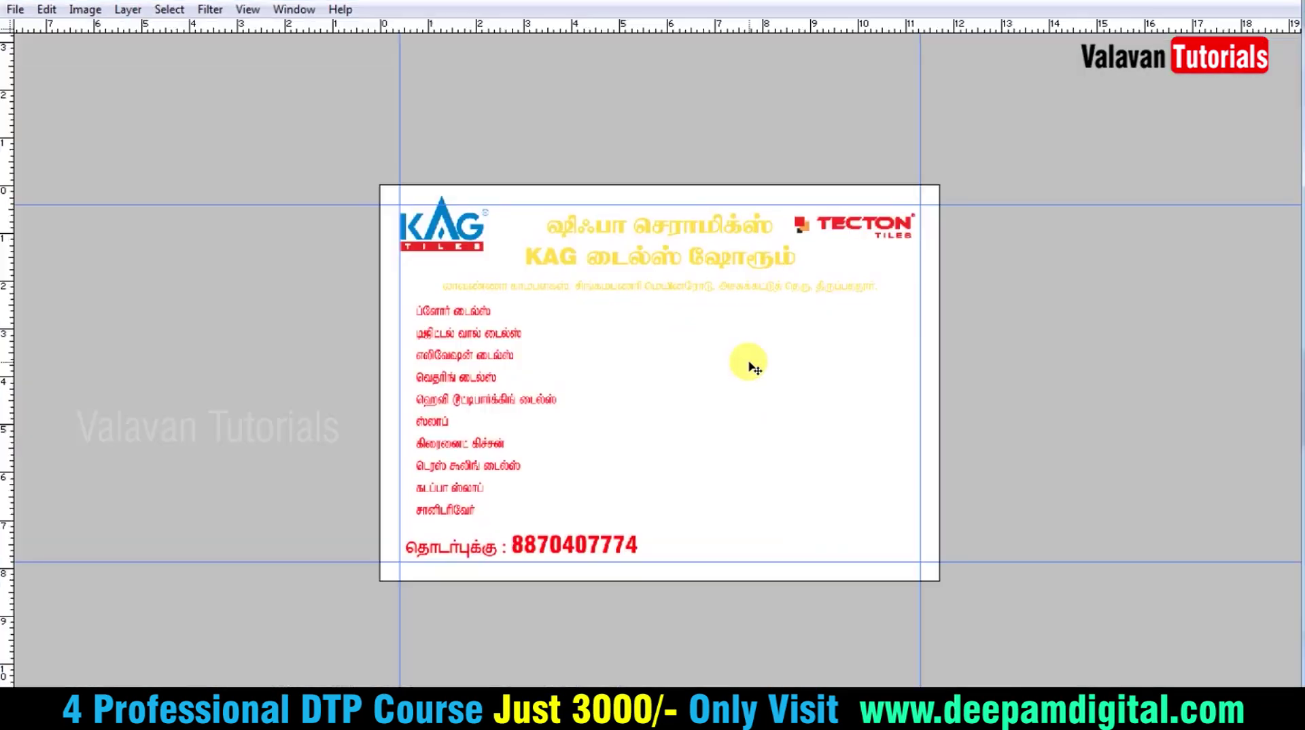
key("ctrl+plus")
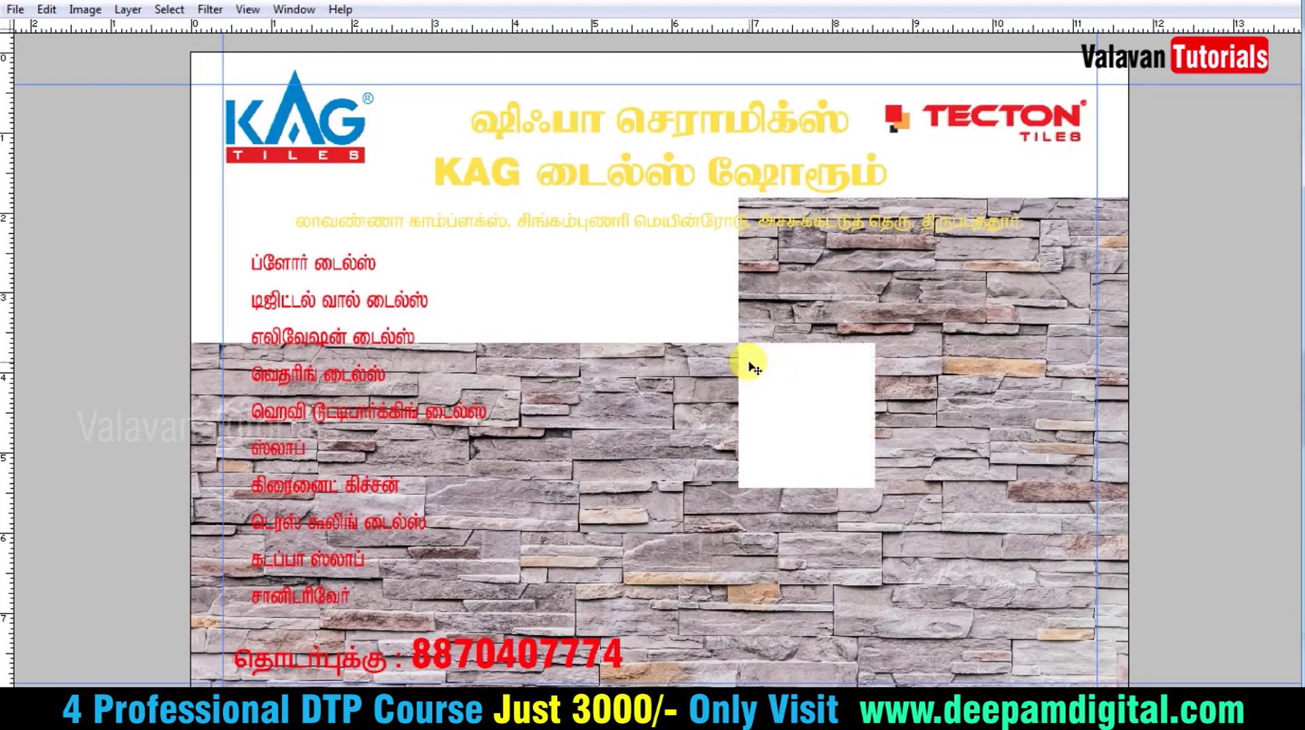
key("alt+l")
key("Escape")
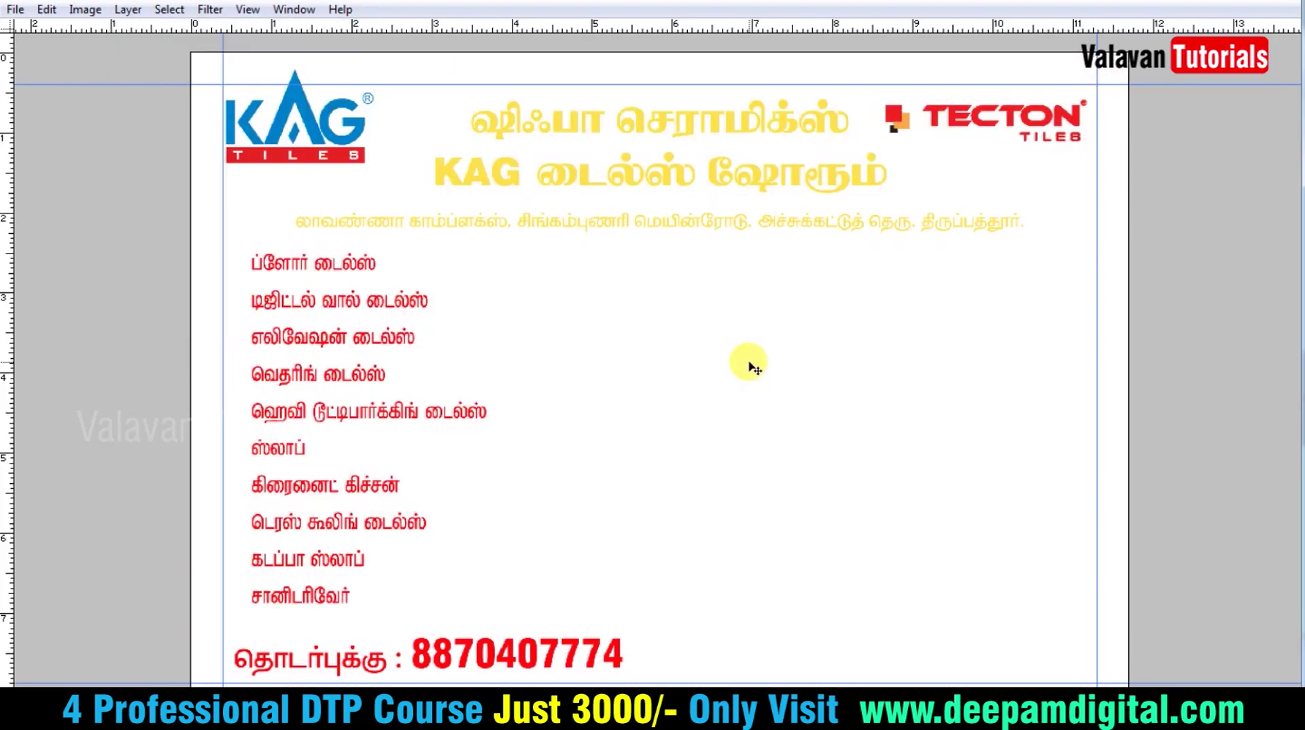
key("alt+l")
key("Escape")
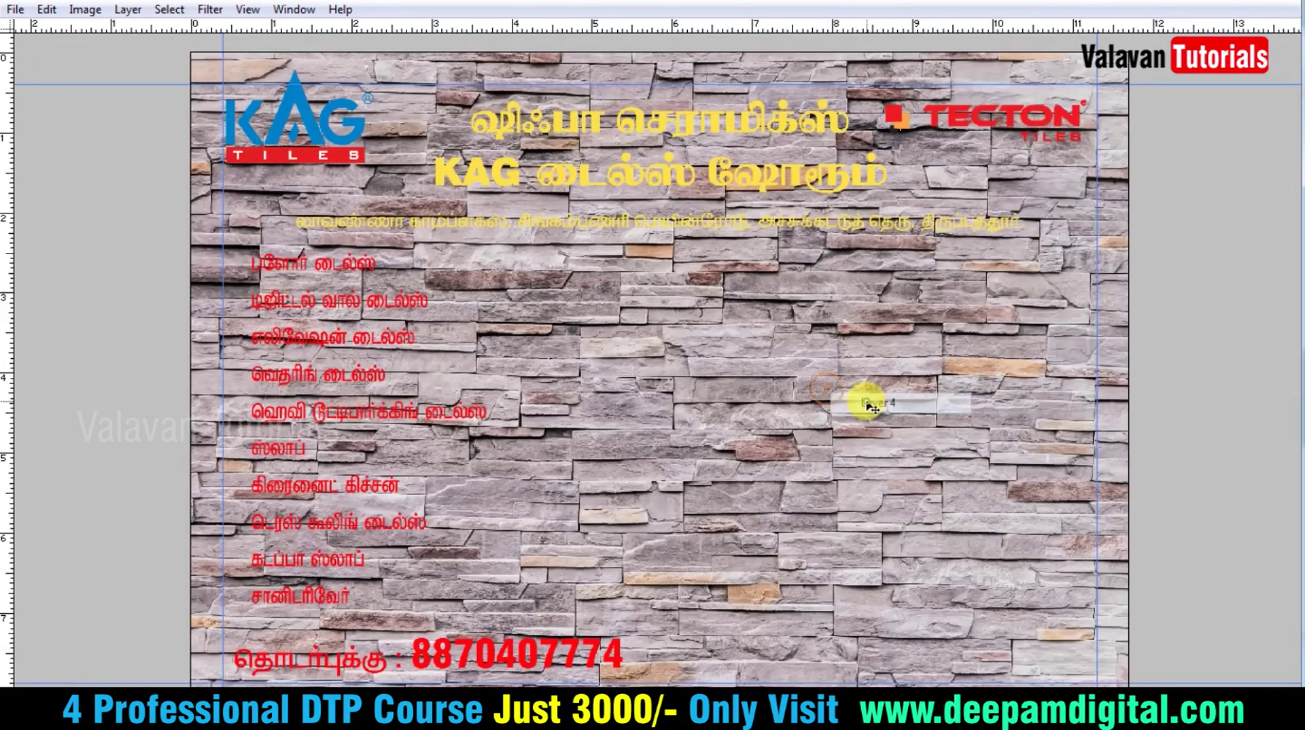
- Fade the stone texture to a pale, almost white wash behind the flyer content
key("ctrl+z")
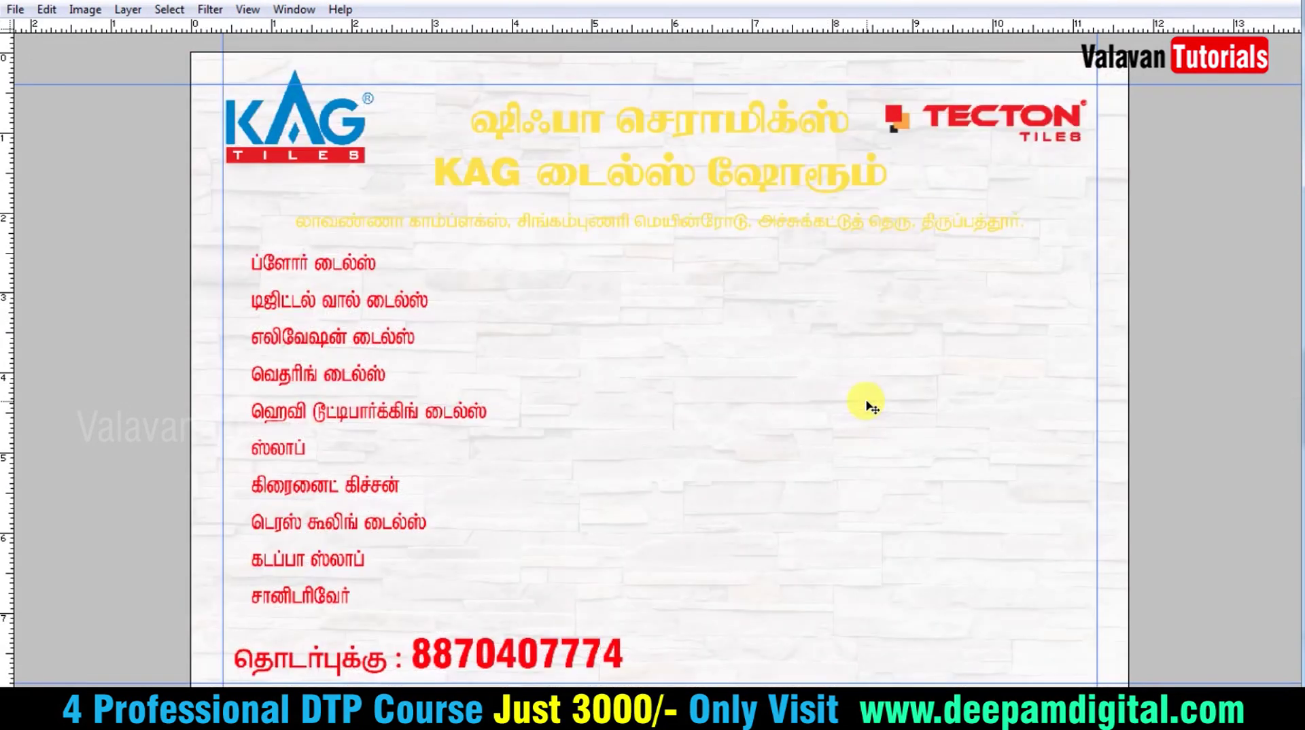
key("ctrl+z")
key("ctrl+z")
key("Tab")
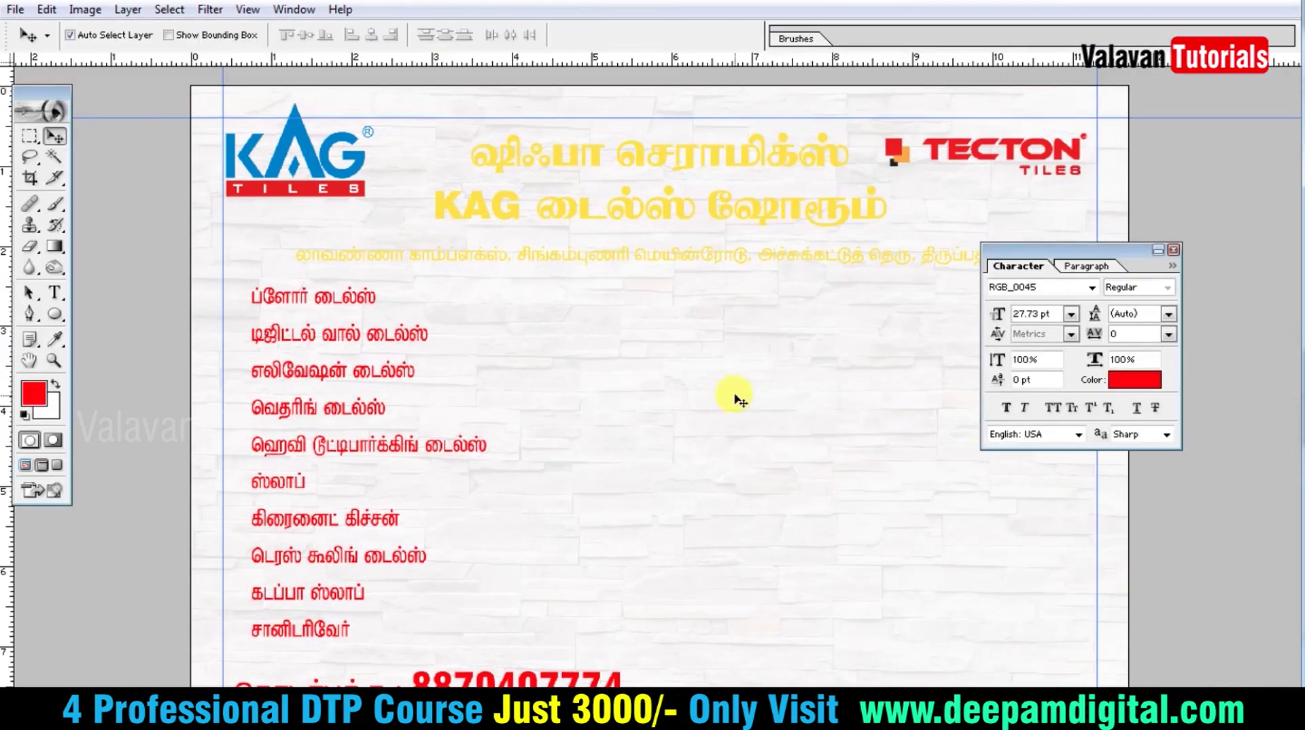
key("Tab")
right_click(688, 373)
left_click(721, 385)
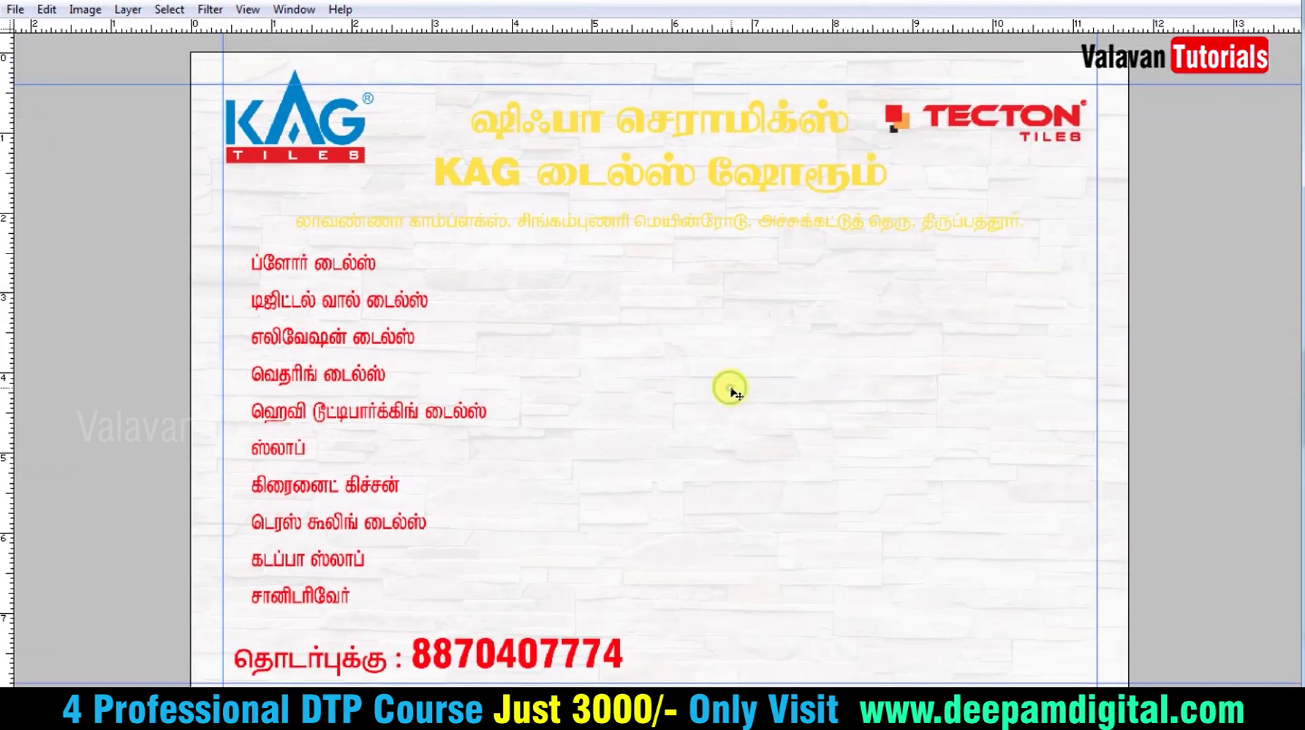
key("Tab")
key("Tab")
right_click(680, 328)
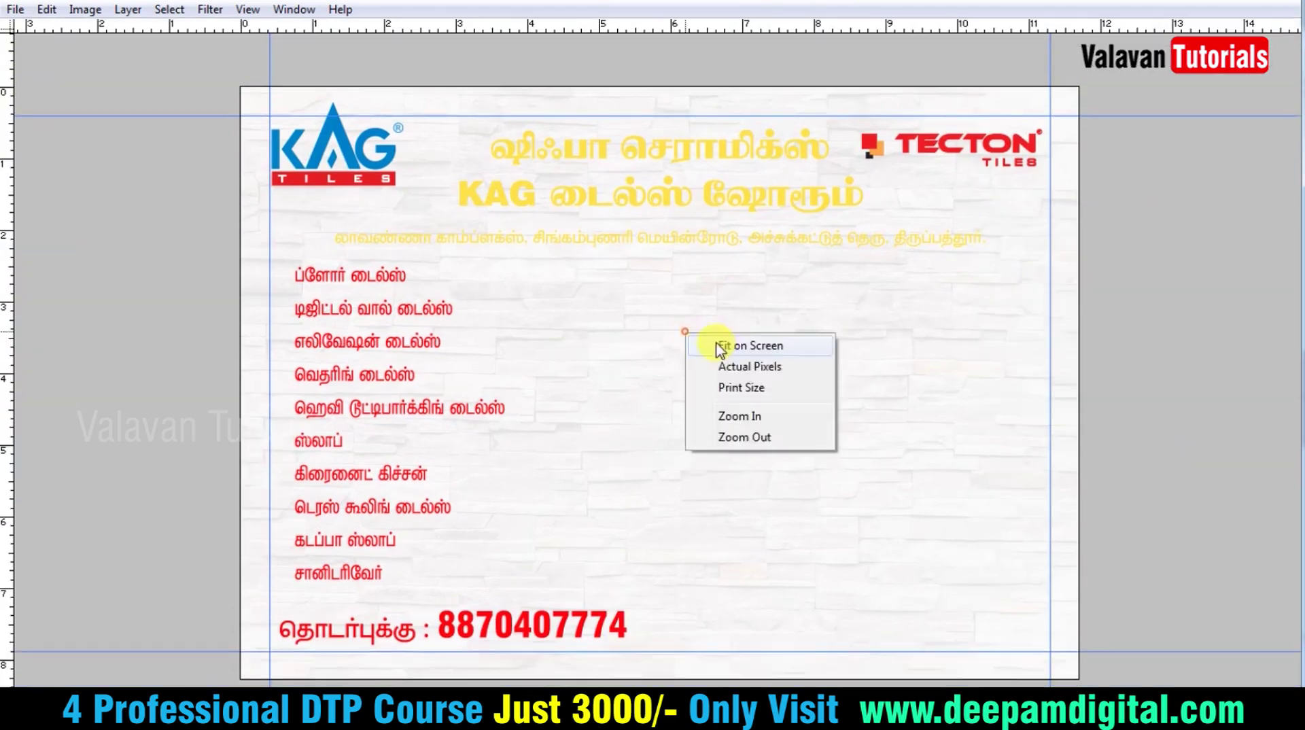
left_click(718, 343)
right_click(764, 316)
left_click(792, 329)
key("Tab")
key("Tab")
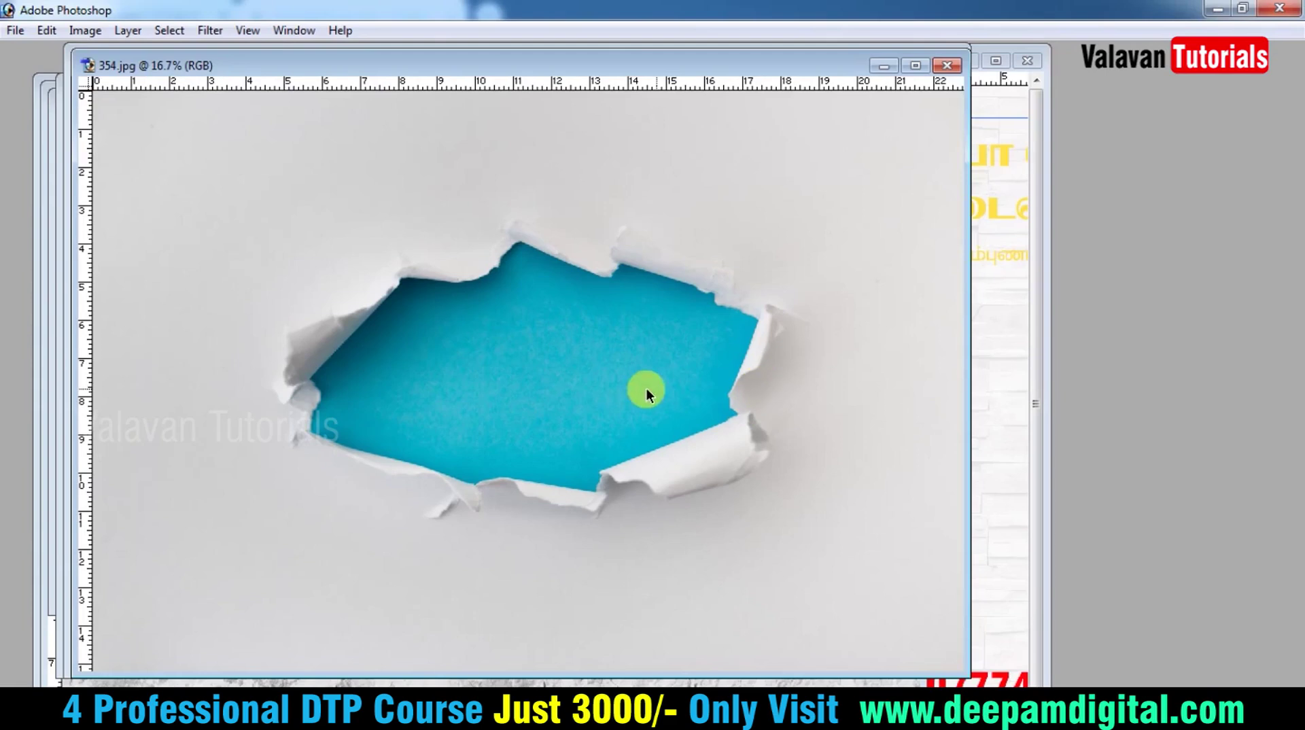
- Switch to the flyer copy with the red circle and adjust its brightness and contrast
key("ctrl+Tab")
key("ctrl+Tab")
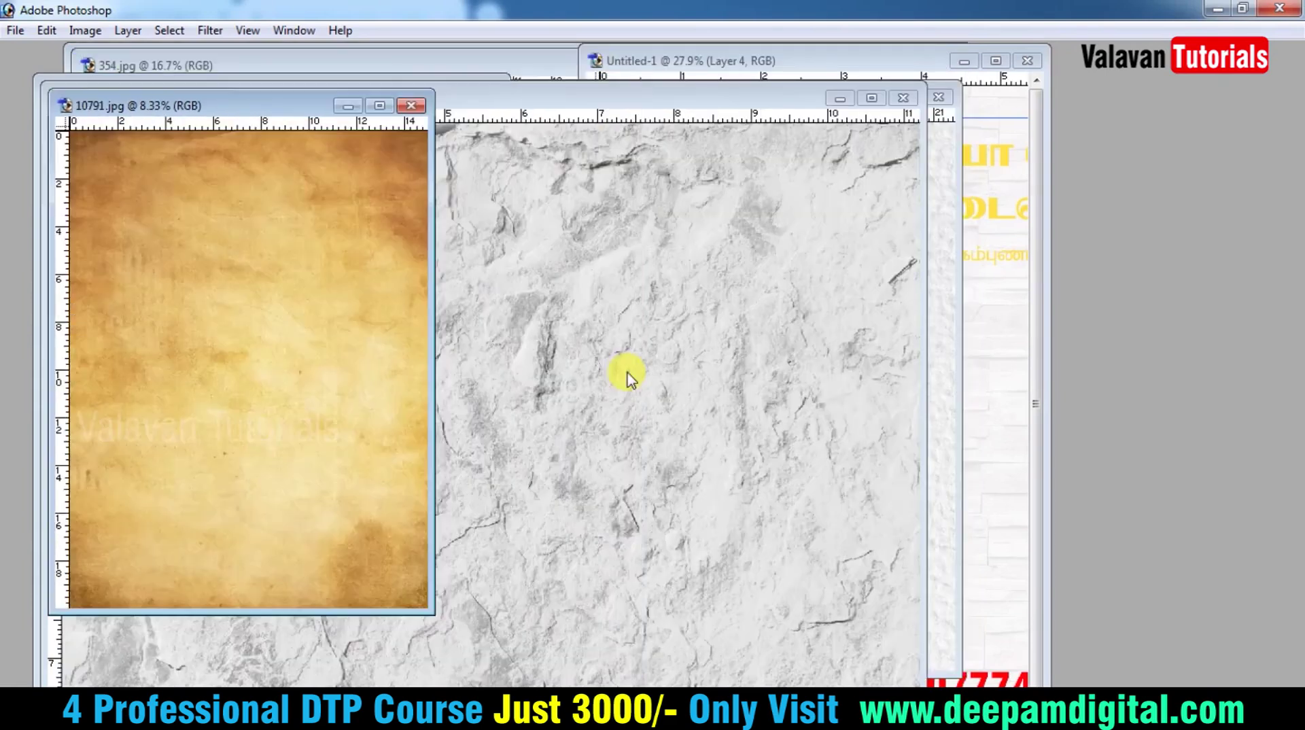
key("ctrl+Tab")
key("ctrl+Tab")
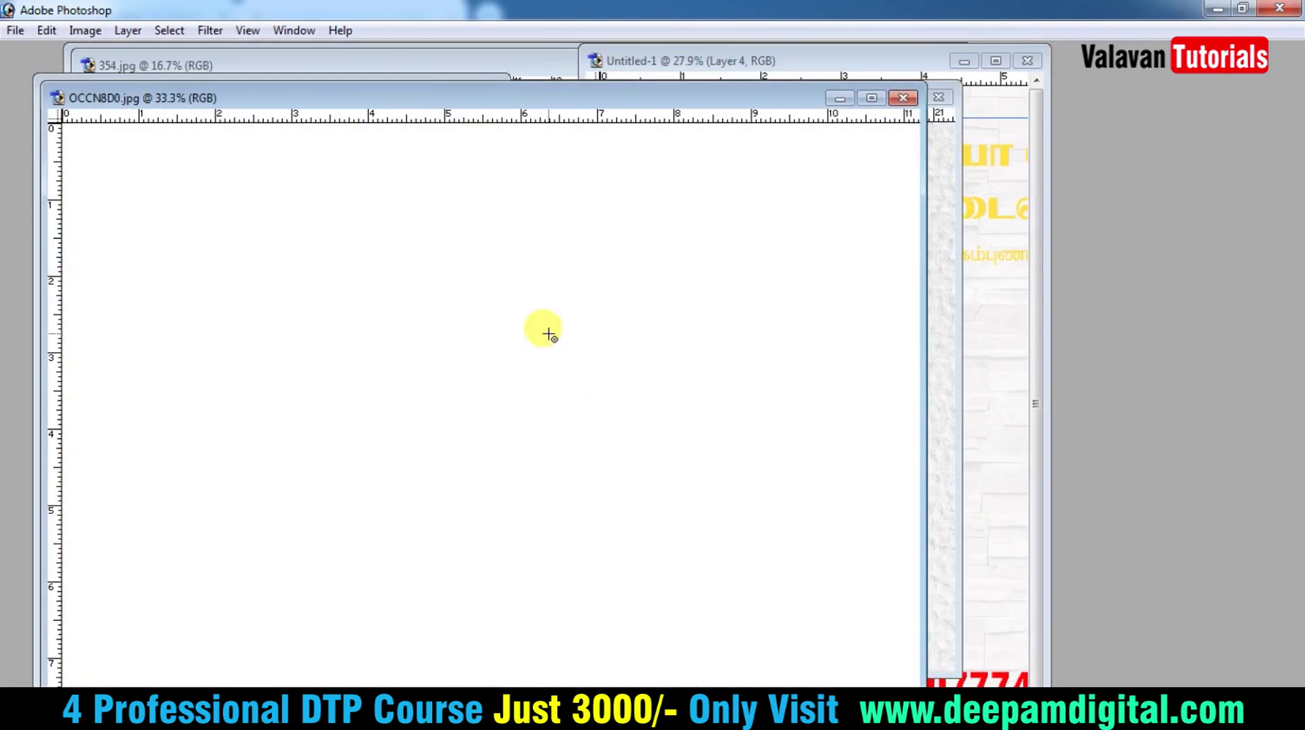
key("f")
key("ctrl+Tab")
key("ctrl+Tab")
key("ctrl+Tab")
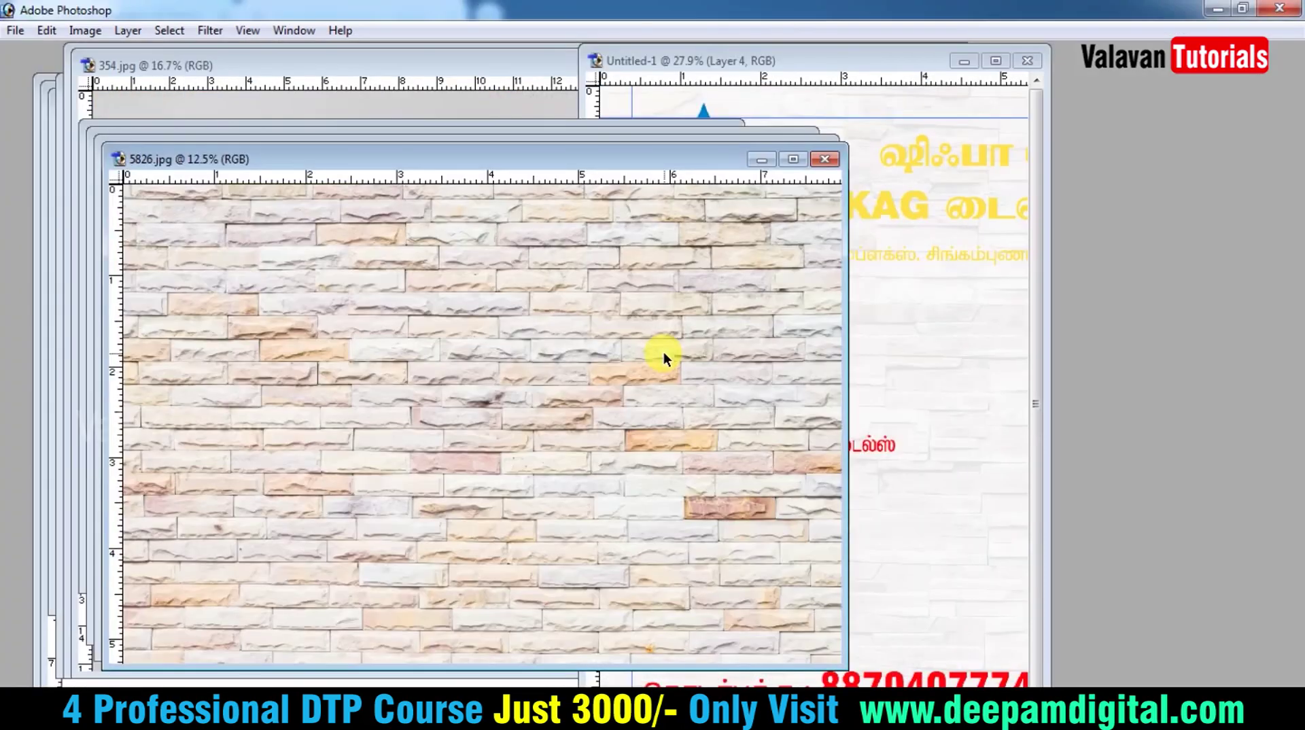
key("ctrl+Tab")
key("ctrl+Tab")
key("ctrl+Tab")
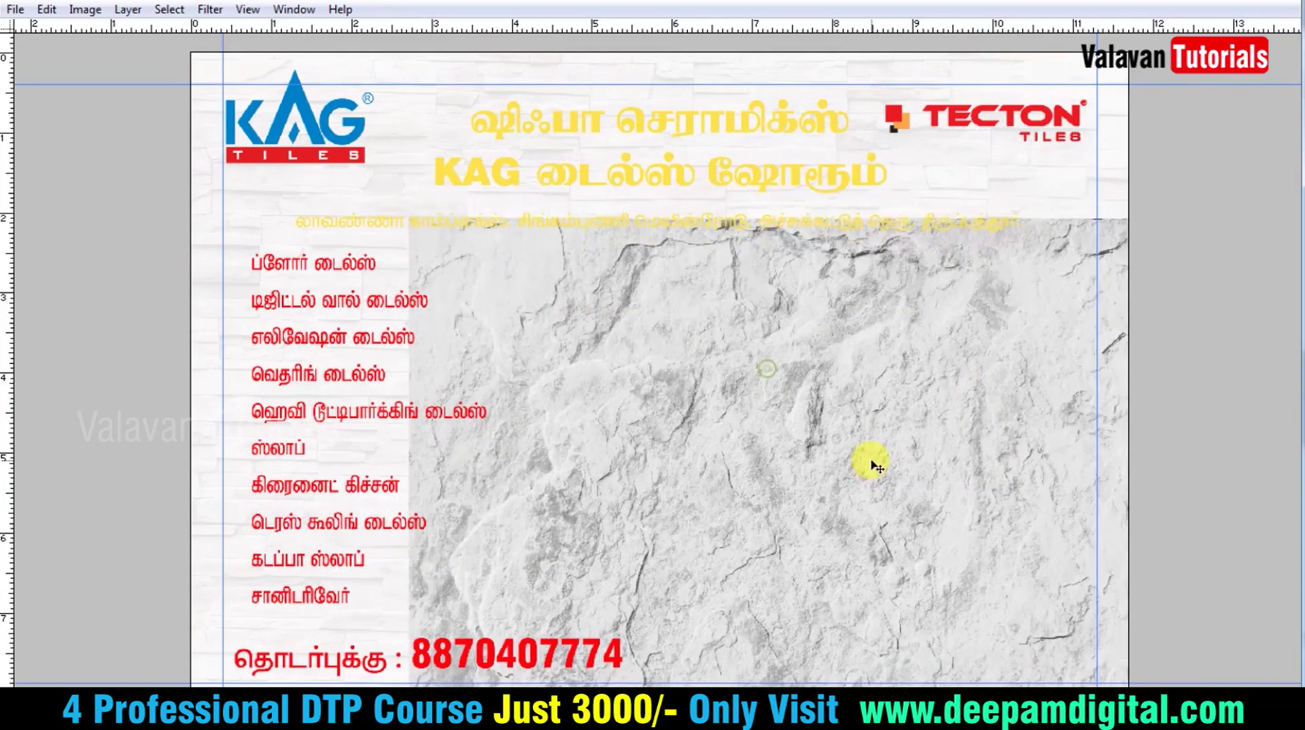
key("ctrl+Tab")
key("alt+i")
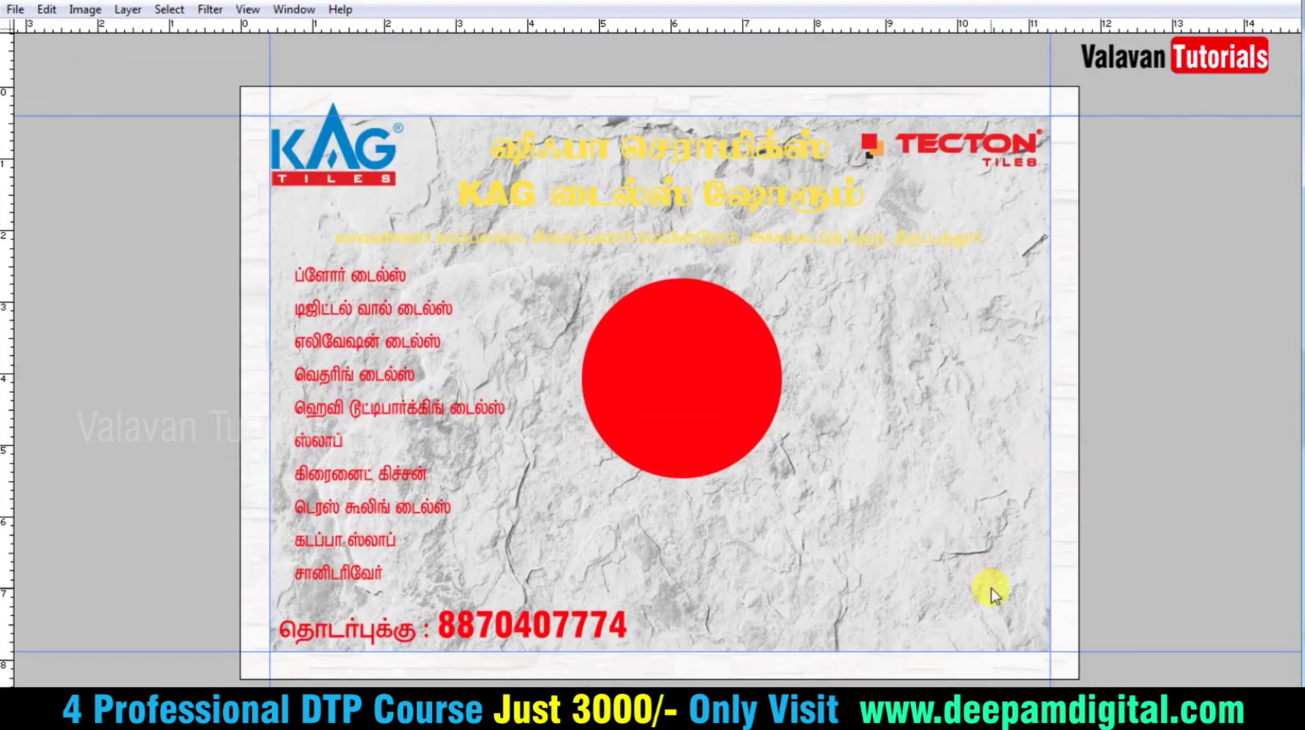
key("Return")
key("ctrl+plus")
key("ctrl+minus")
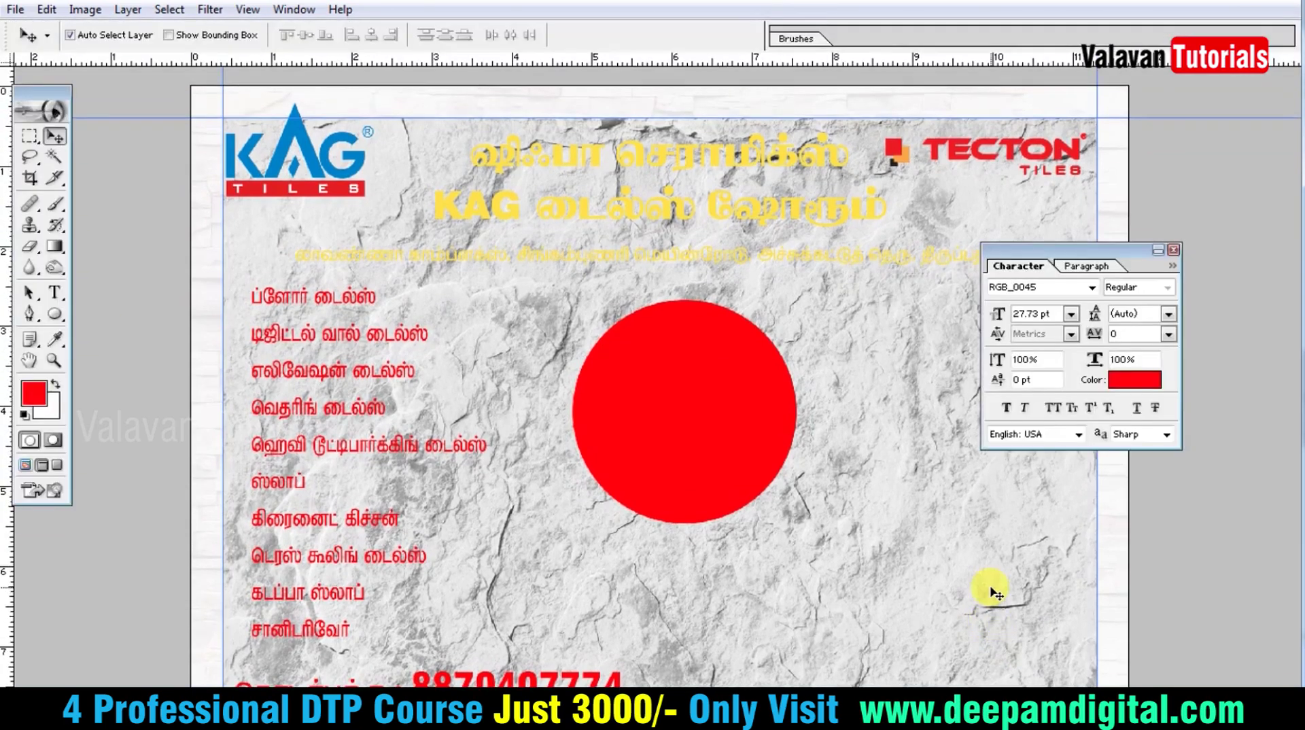
- Add a drop shadow with its spread widened to 10%
key("alt+l")
key("y")
key("d")
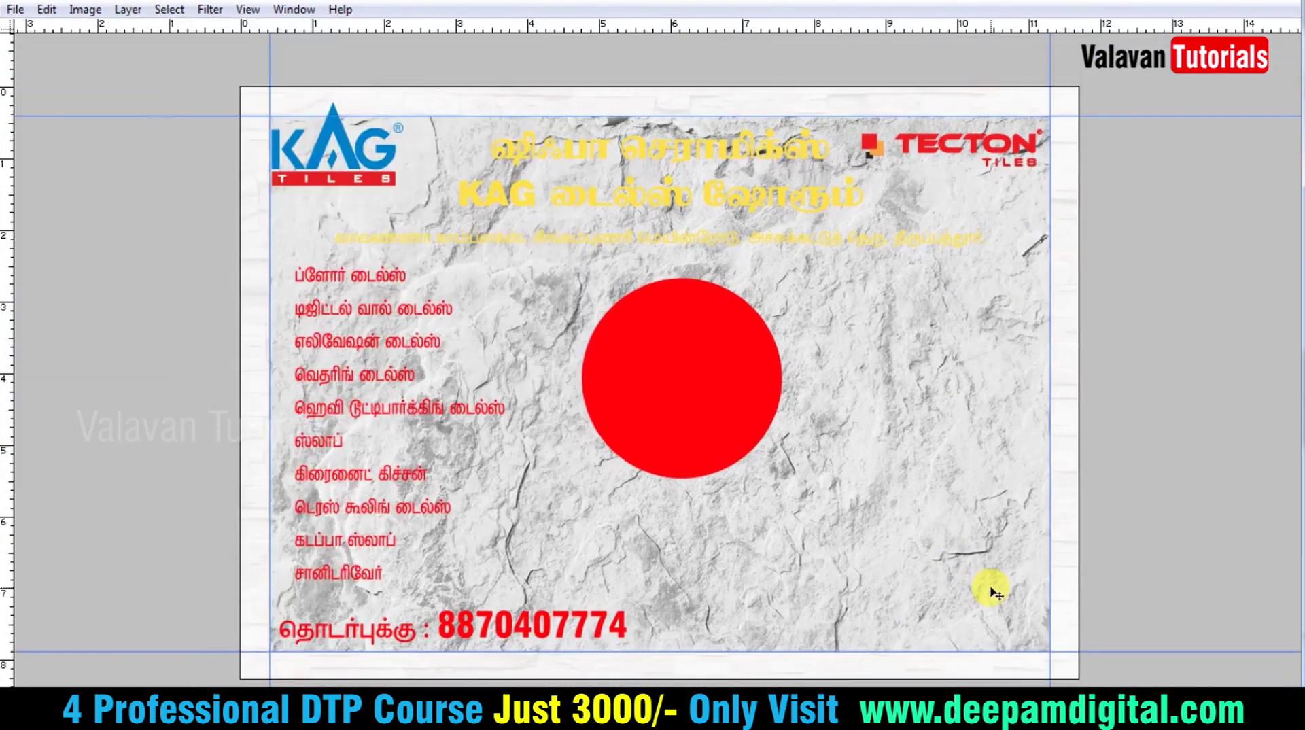
left_click_drag(1102, 274, 1106, 294)
- Confirm the drop shadow, then inspect the KAG and TECTON logos and the top headings
key("Return")
right_click(435, 252)
left_click(520, 264)
left_click(336, 219)
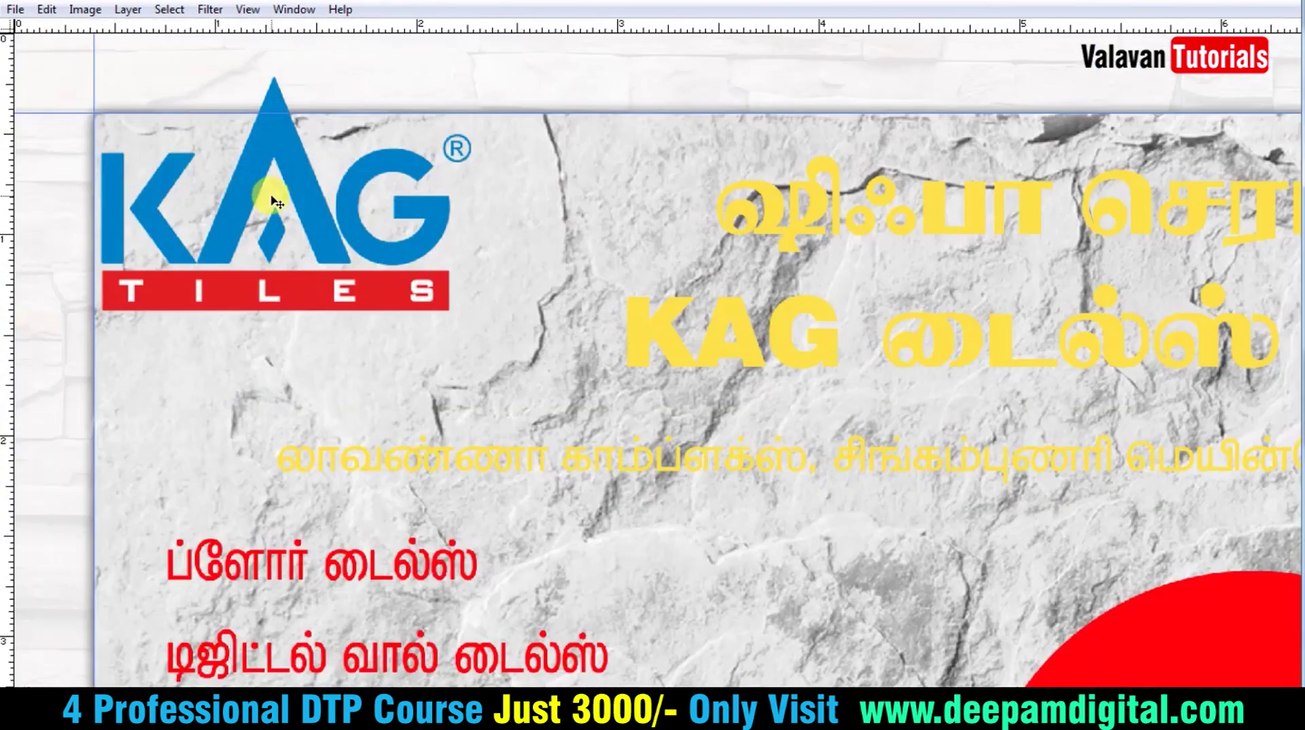
left_click(312, 217, "alt")
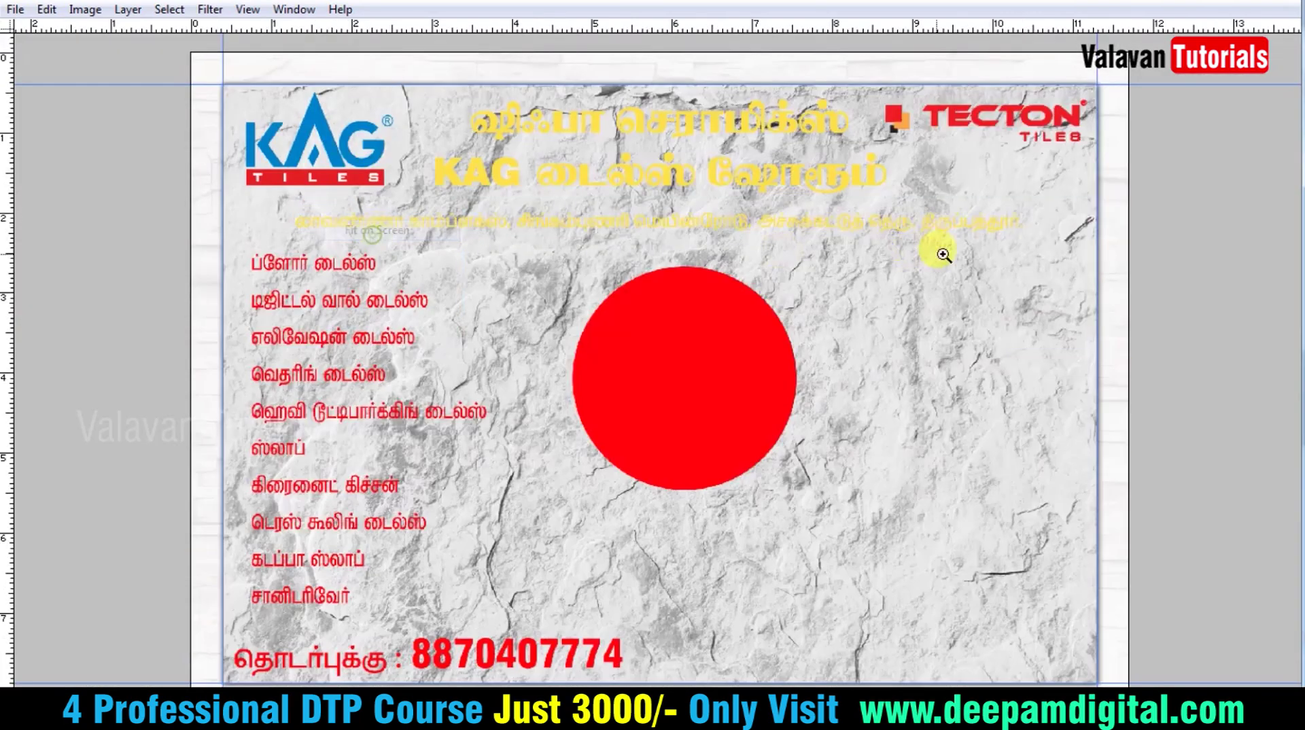
left_click(986, 170)
right_click(994, 235)
left_click(1016, 243)
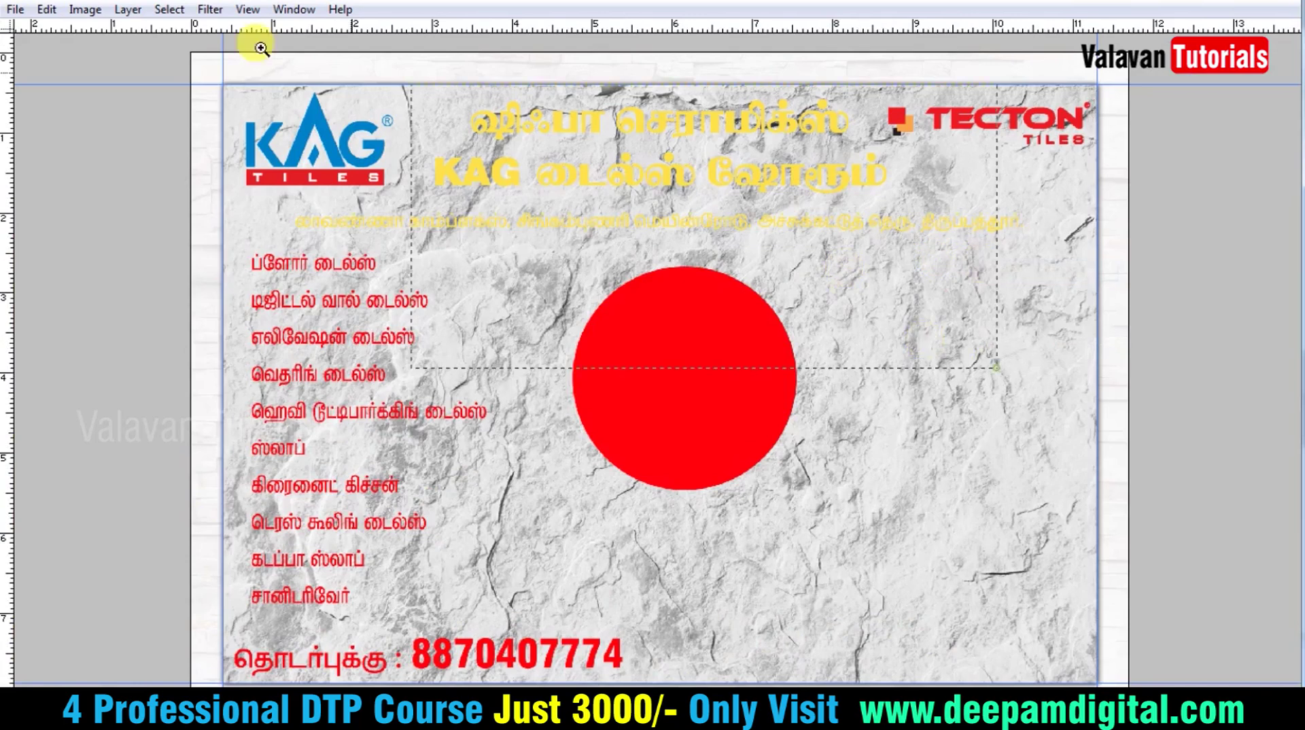
left_click(591, 192)
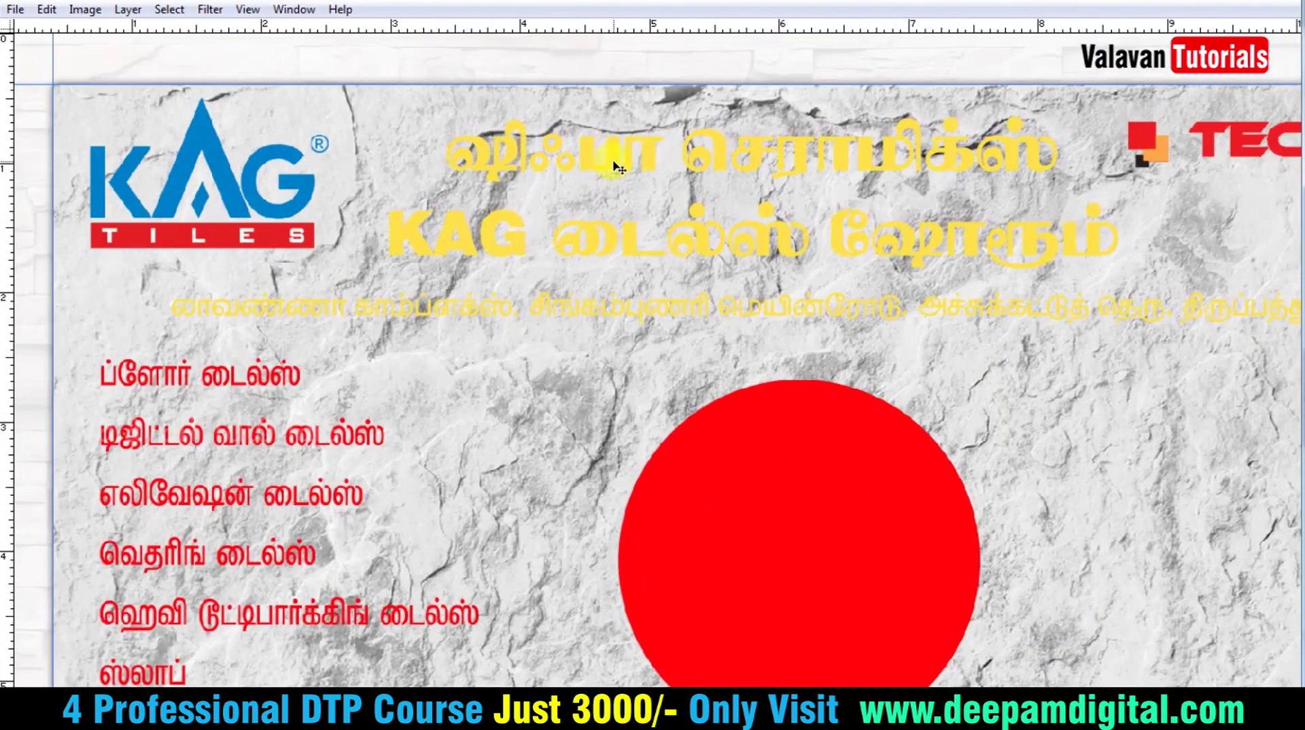
key("Tab")
- Choose a bright magenta foreground colour in the Color Picker for the heading
left_click(35, 393)
left_click(702, 409)
left_click_drag(416, 223, 418, 185)
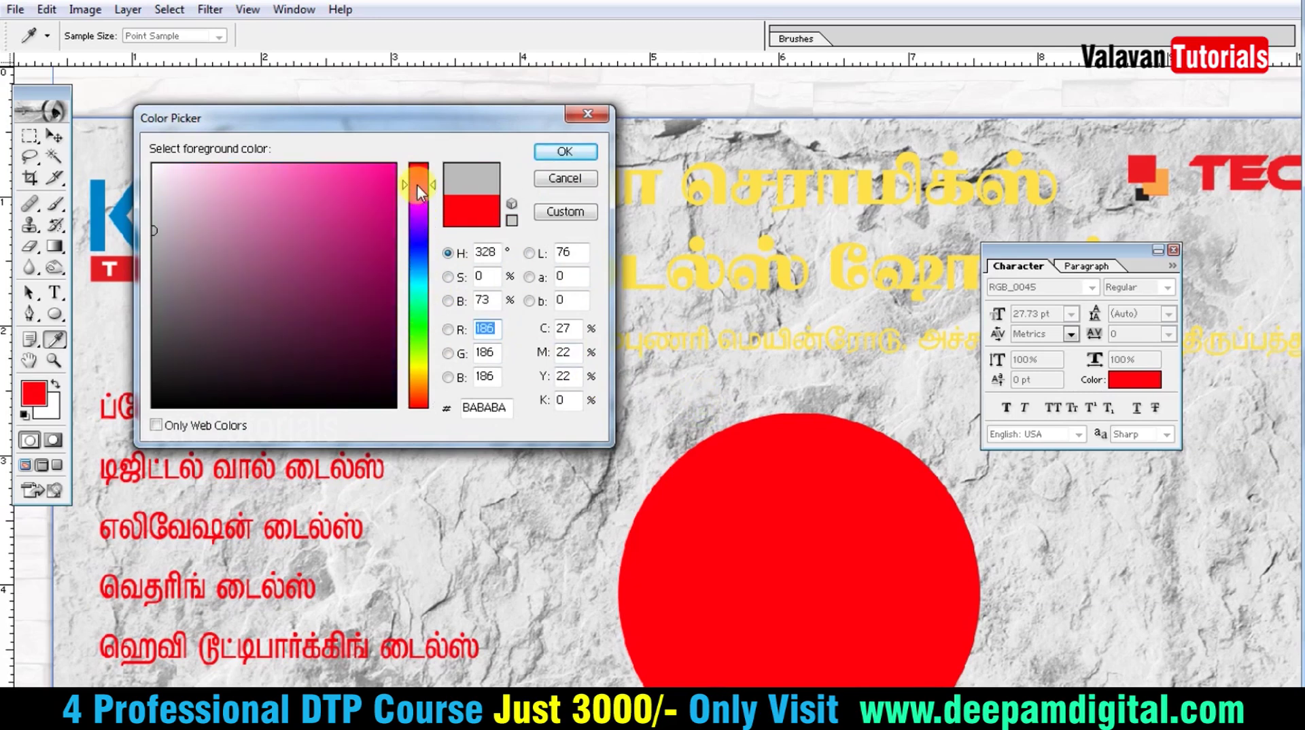
left_click(394, 190)
left_click(568, 152)
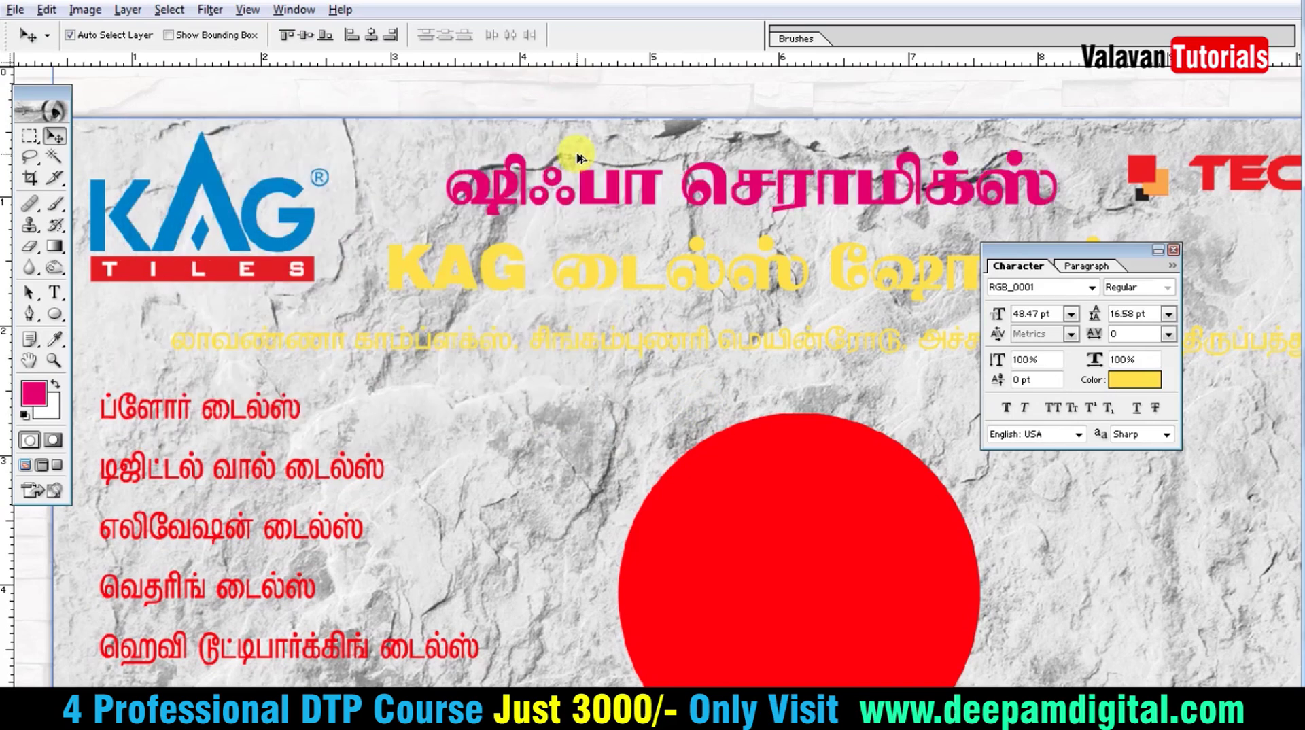
- From the Styles palette, give the top heading a magenta style with white outline
left_click(294, 9)
left_click(315, 251)
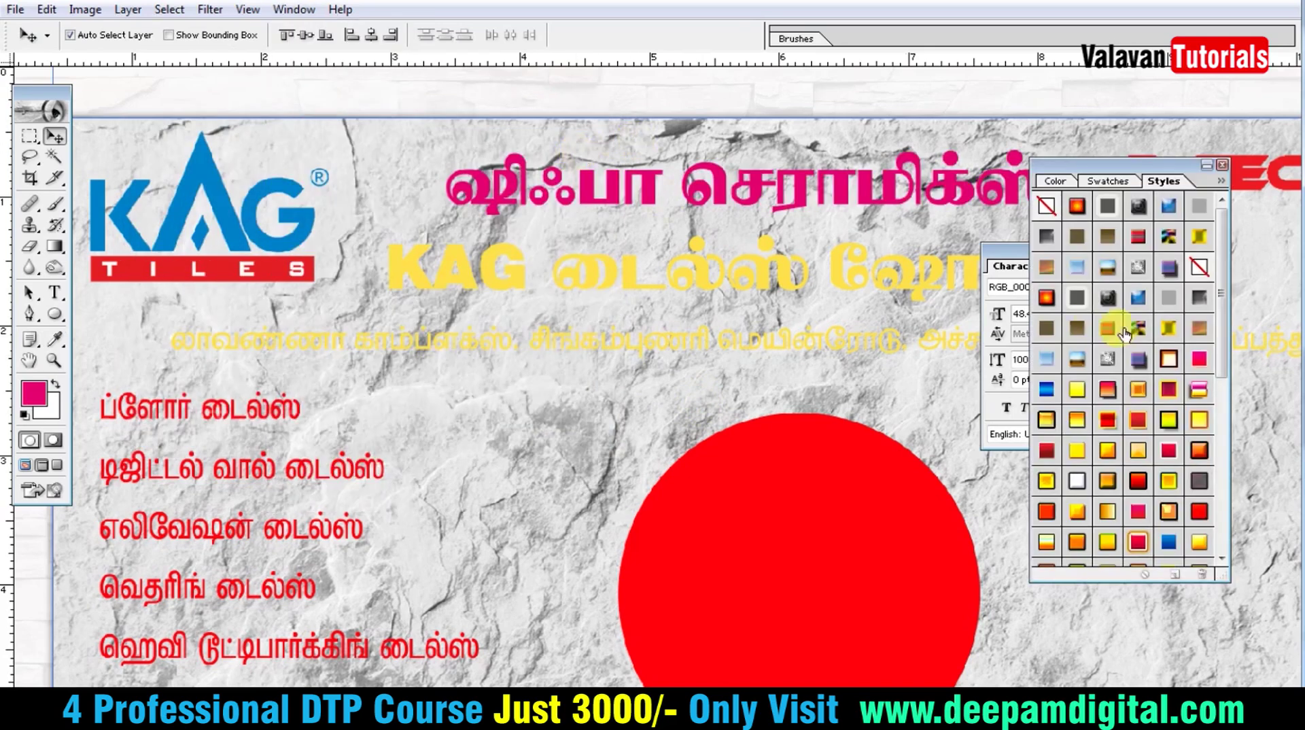
left_click(1108, 420)
scroll(1176, 517, "down", 2)
scroll(1196, 549, "down", 1)
left_click(1200, 526)
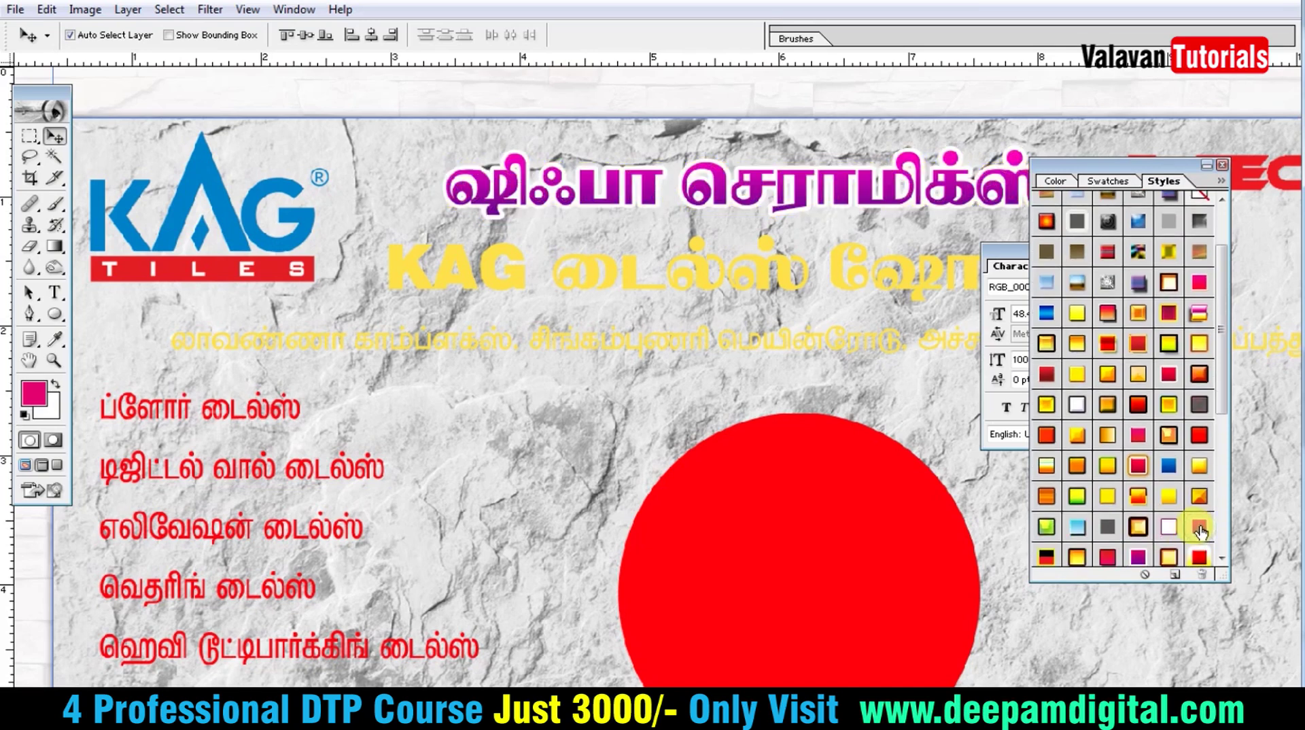
- Style the KAG heading blue with a white outline
left_click(1183, 527)
left_click(1200, 533)
scroll(1115, 523, "down", 2)
left_click(1047, 486)
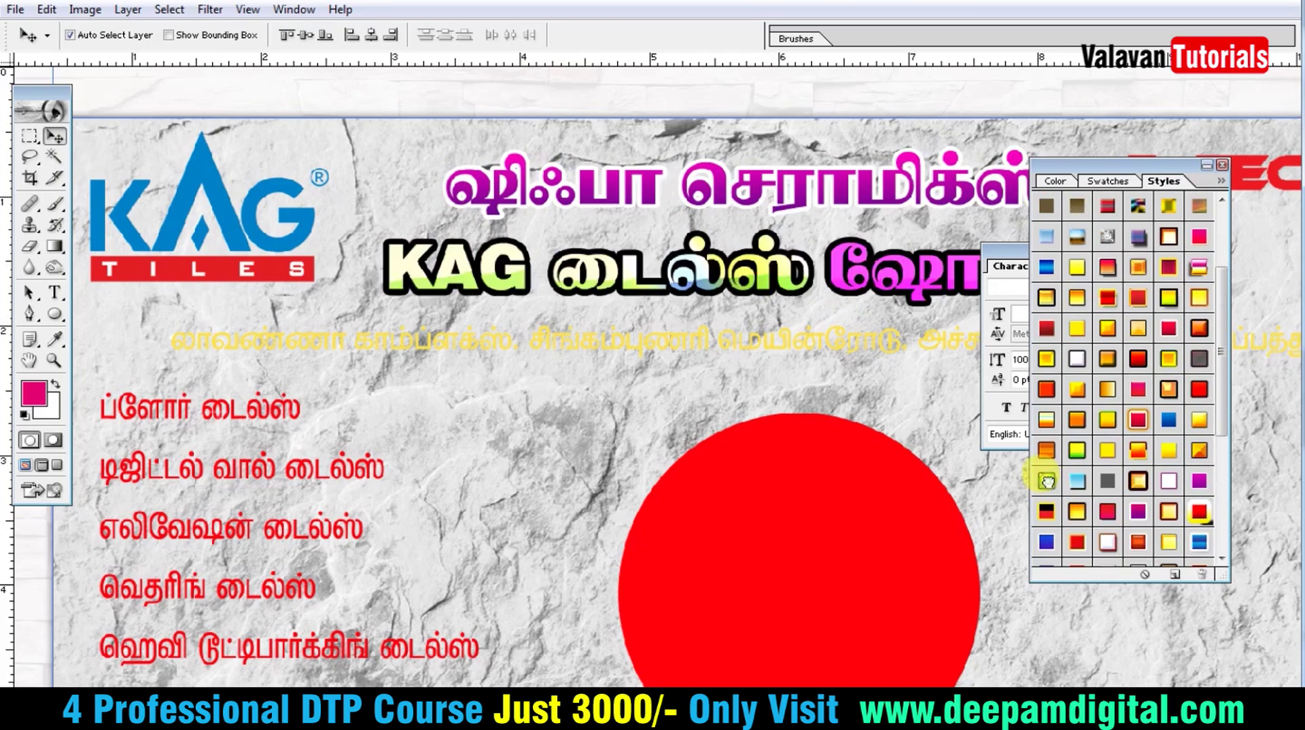
key("Tab")
- Resize the KAG and magenta headings to fit between the logos at the top
key("ctrl+t")
double_click(687, 178)
left_click(685, 221)
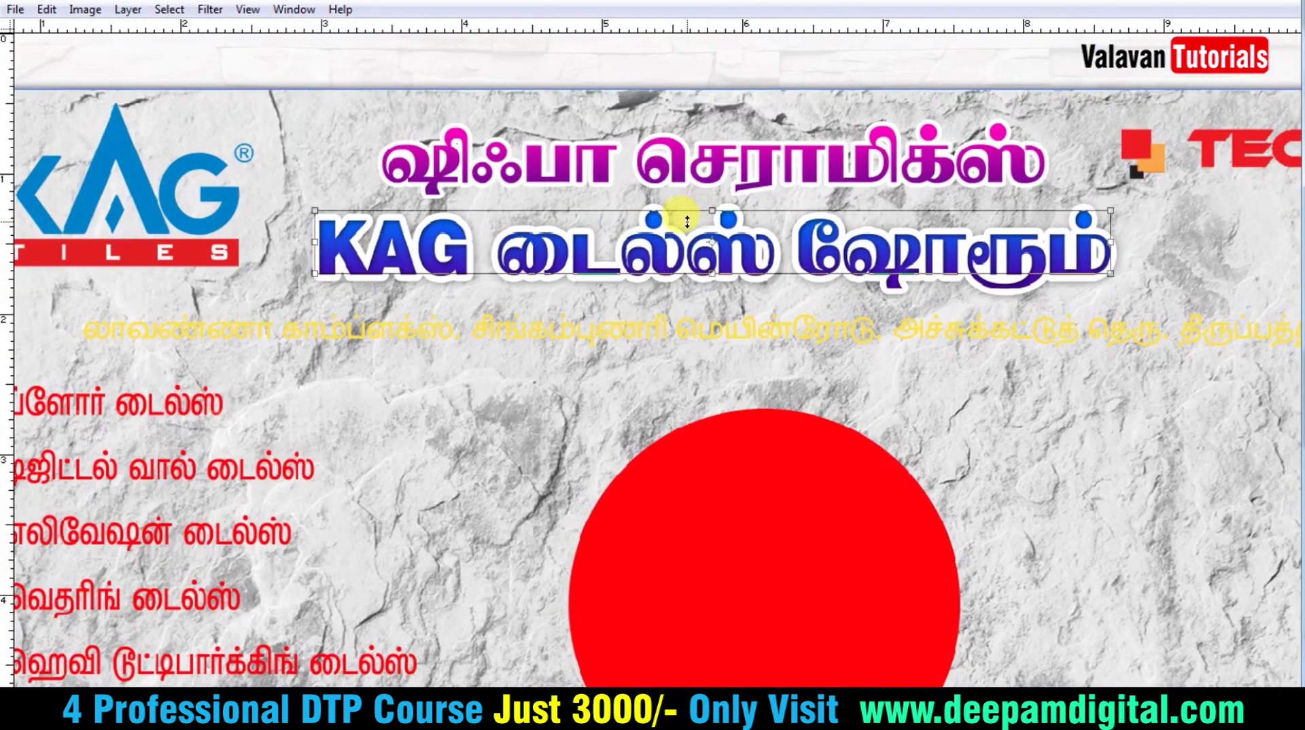
left_click(718, 159)
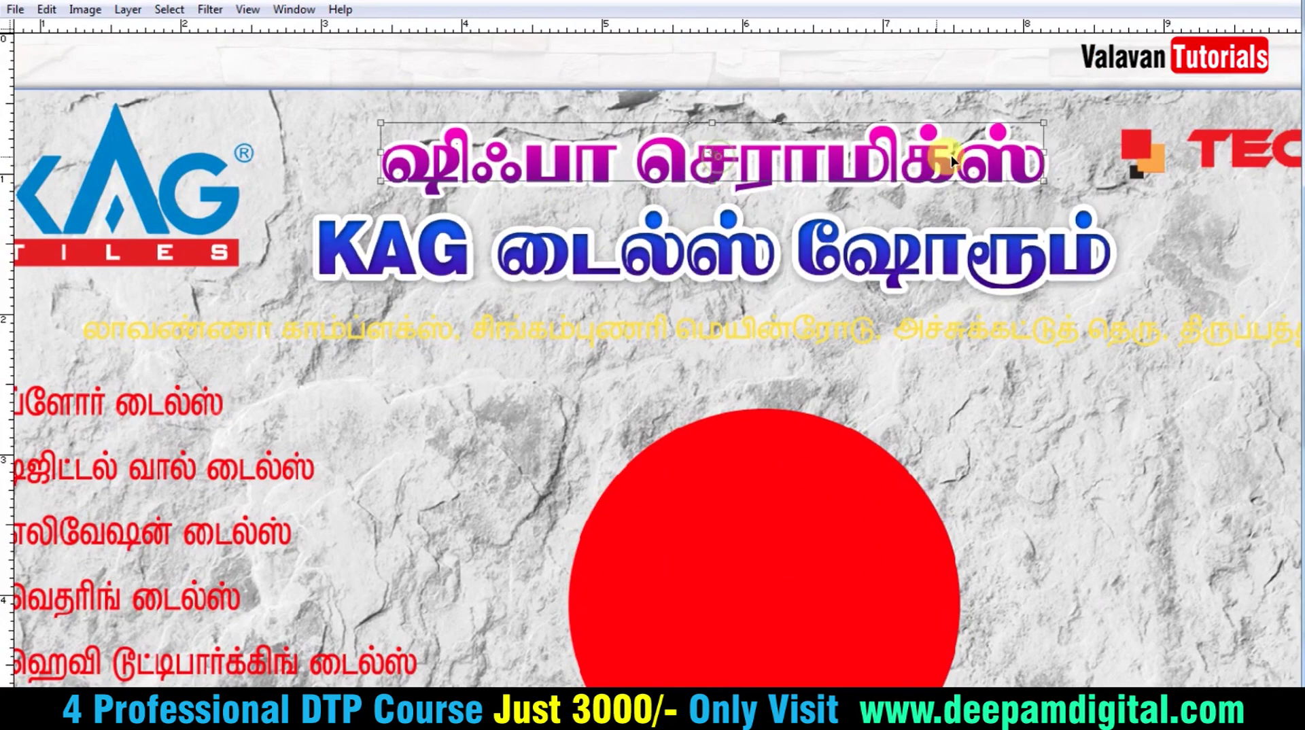
left_click_drag(1079, 120, 1036, 122)
key("Return")
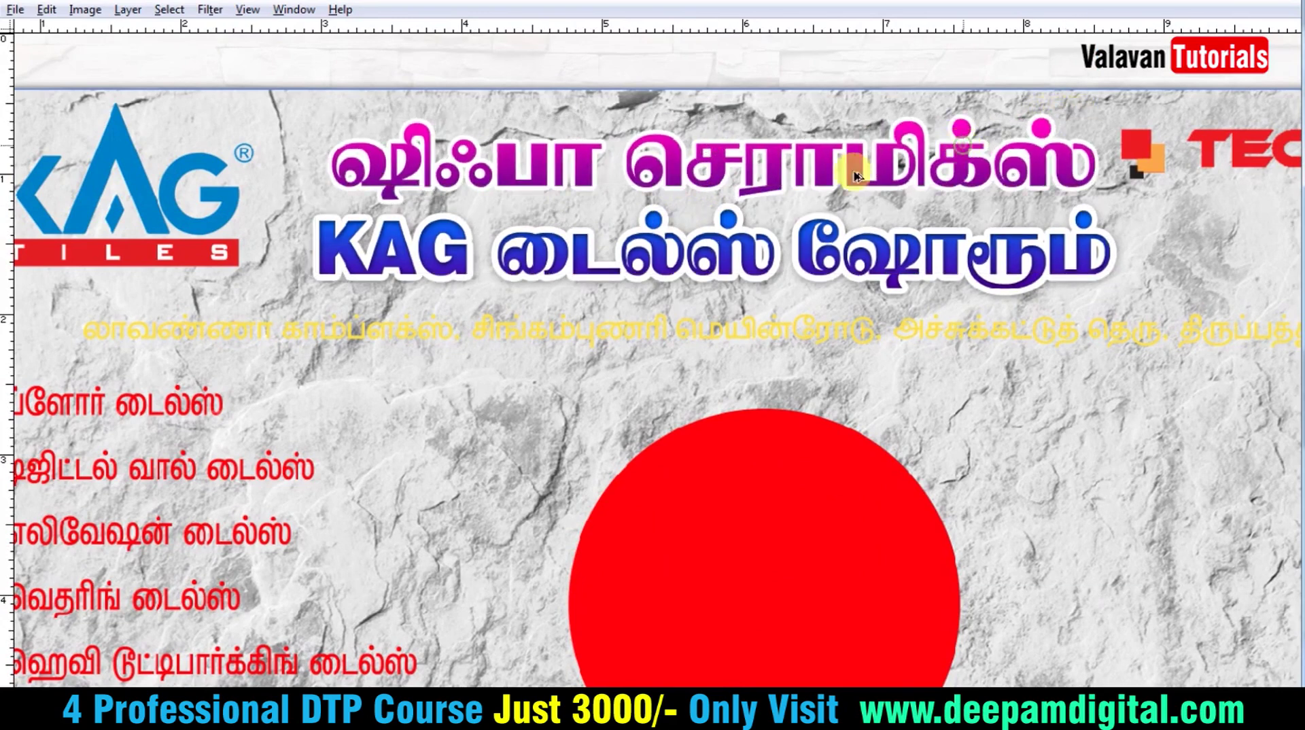
key("ctrl+0")
left_click(74, 178)
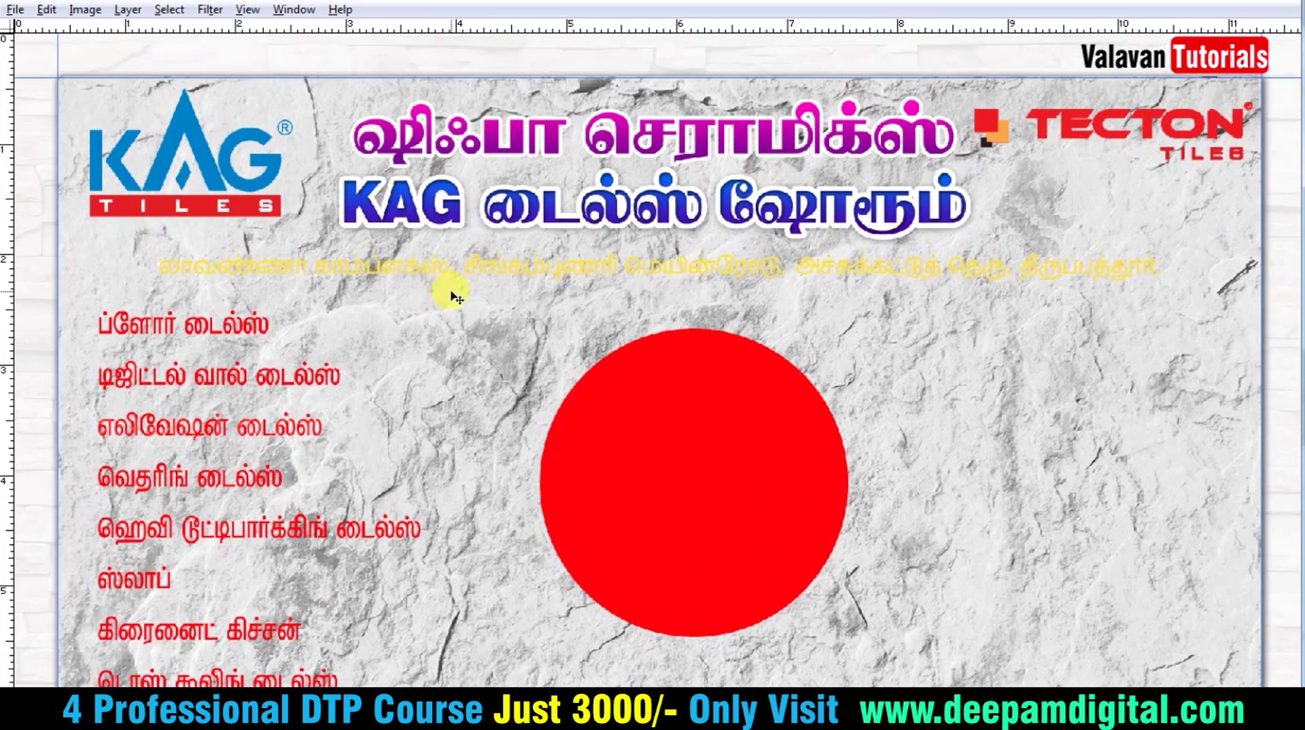
- Select the strip behind the address line and darken it with Curves
left_click_drag(160, 282, 558, 332)
left_click_drag(425, 294, 1278, 283)
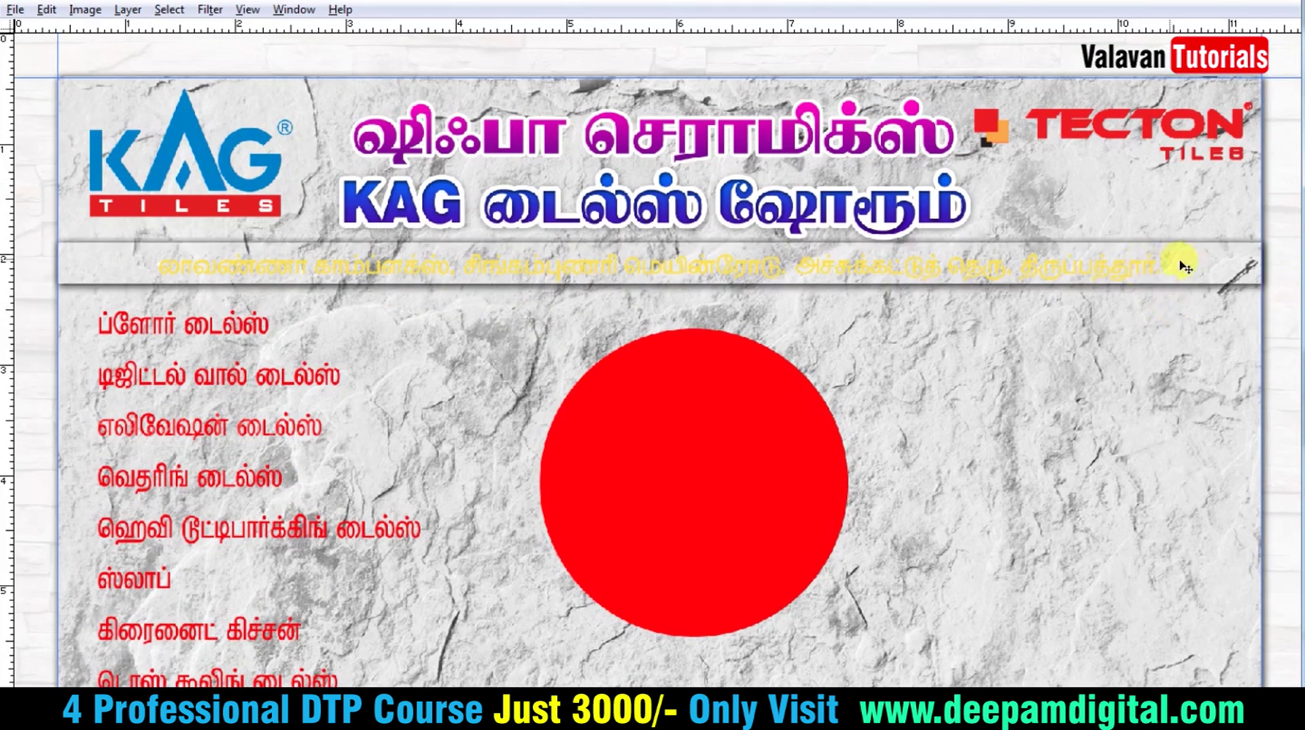
key("alt+l")
key("d")
key("Return")
key("ctrl+m")
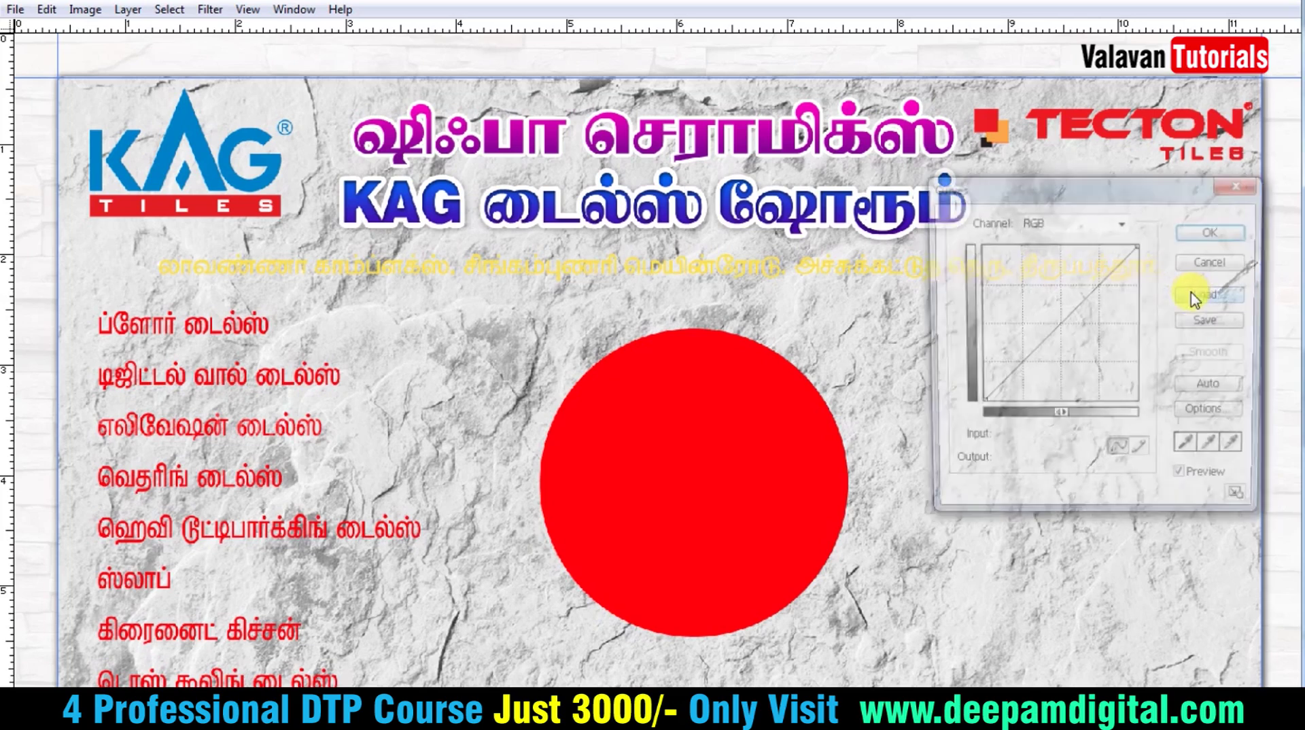
mouse_move(1079, 304)
left_mouse_down()
mouse_move(1078, 331)
mouse_move(1065, 302)
mouse_move(1098, 341)
left_mouse_up()
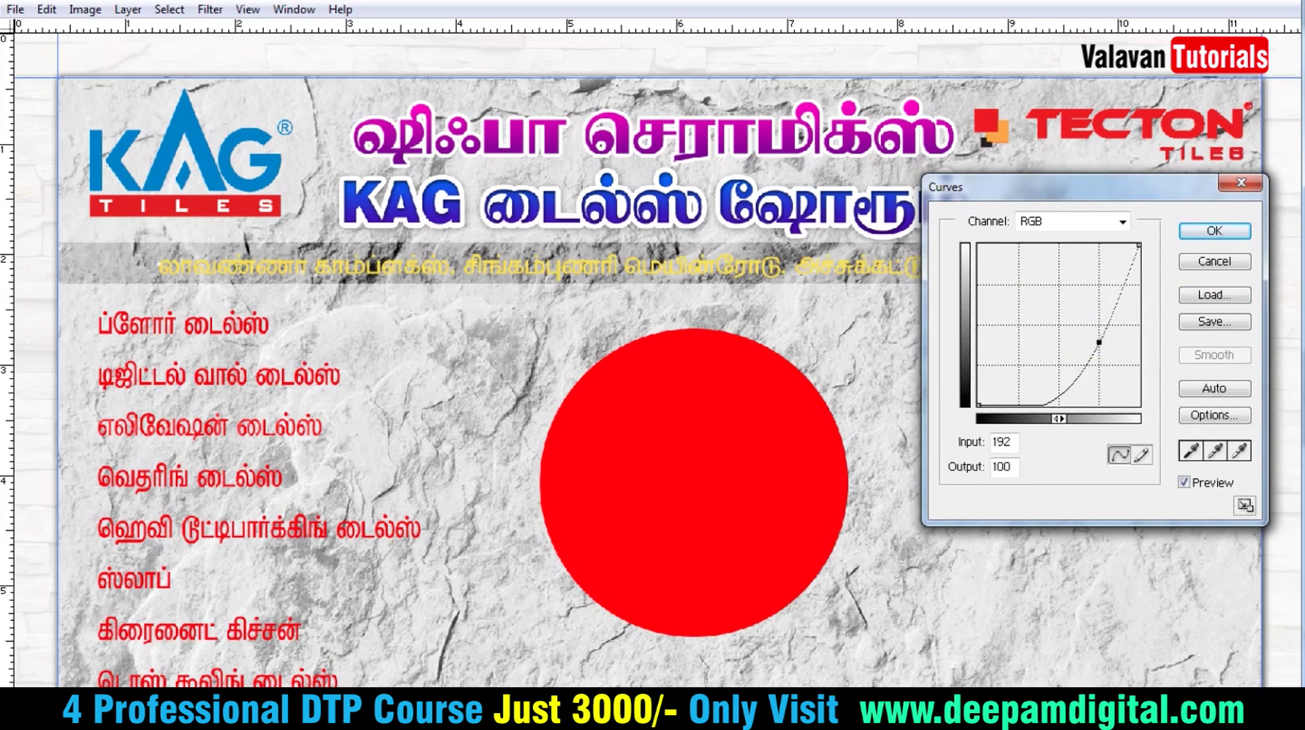
key("Return")
- Make the address text white with a drop shadow at full 100 spread
key("shift+Up")
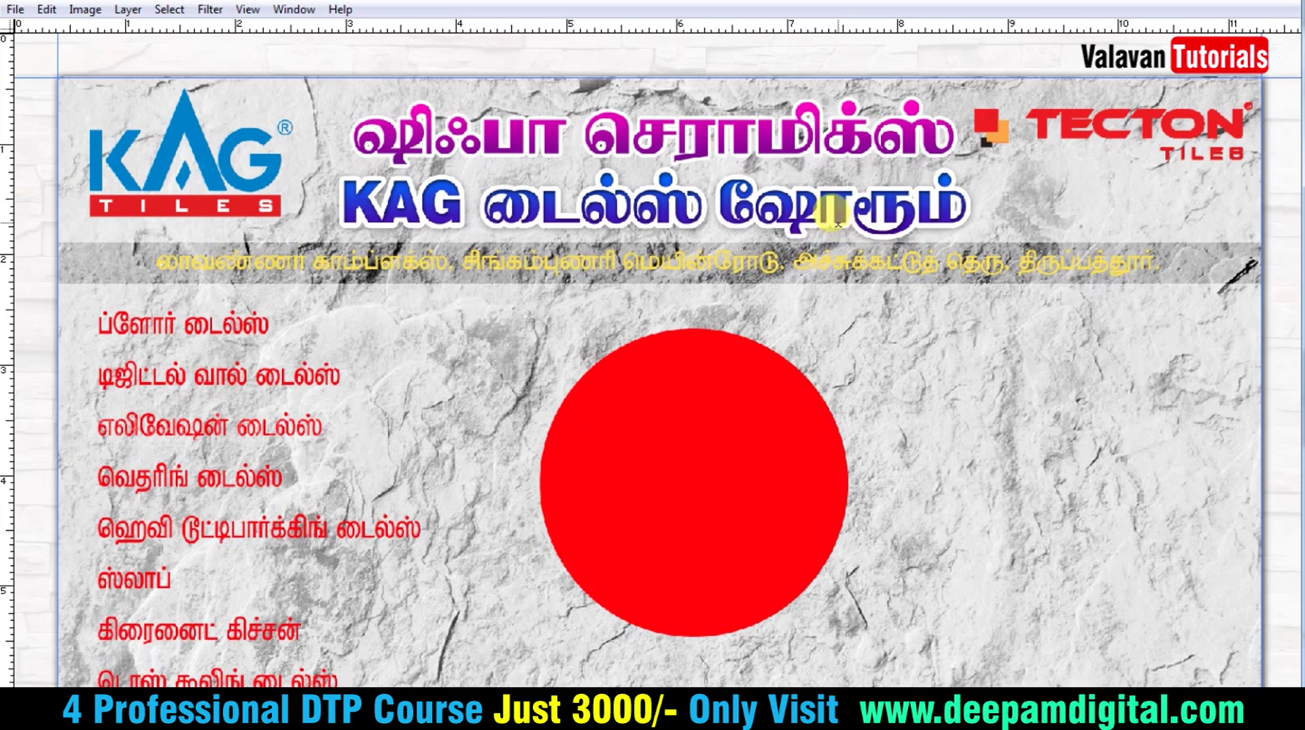
key("ctrl+shift+u")
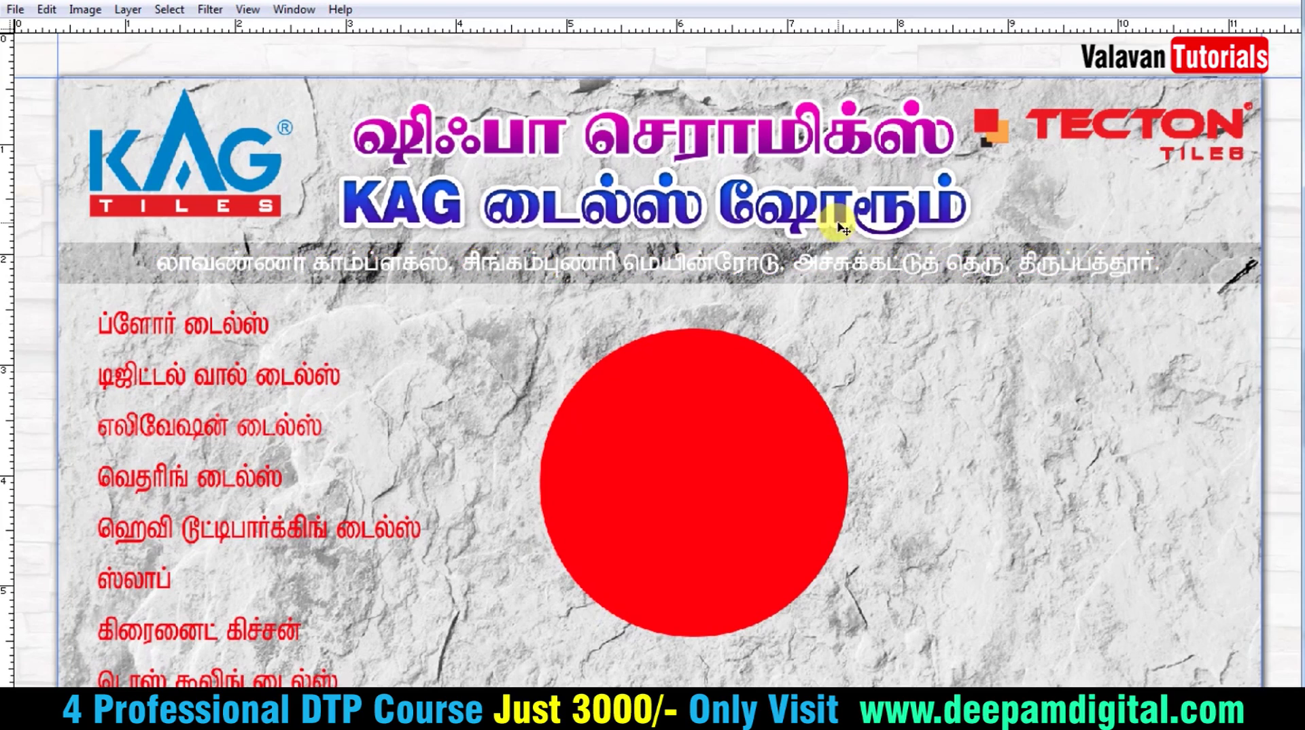
key("alt+l")
key("y")
key("d")
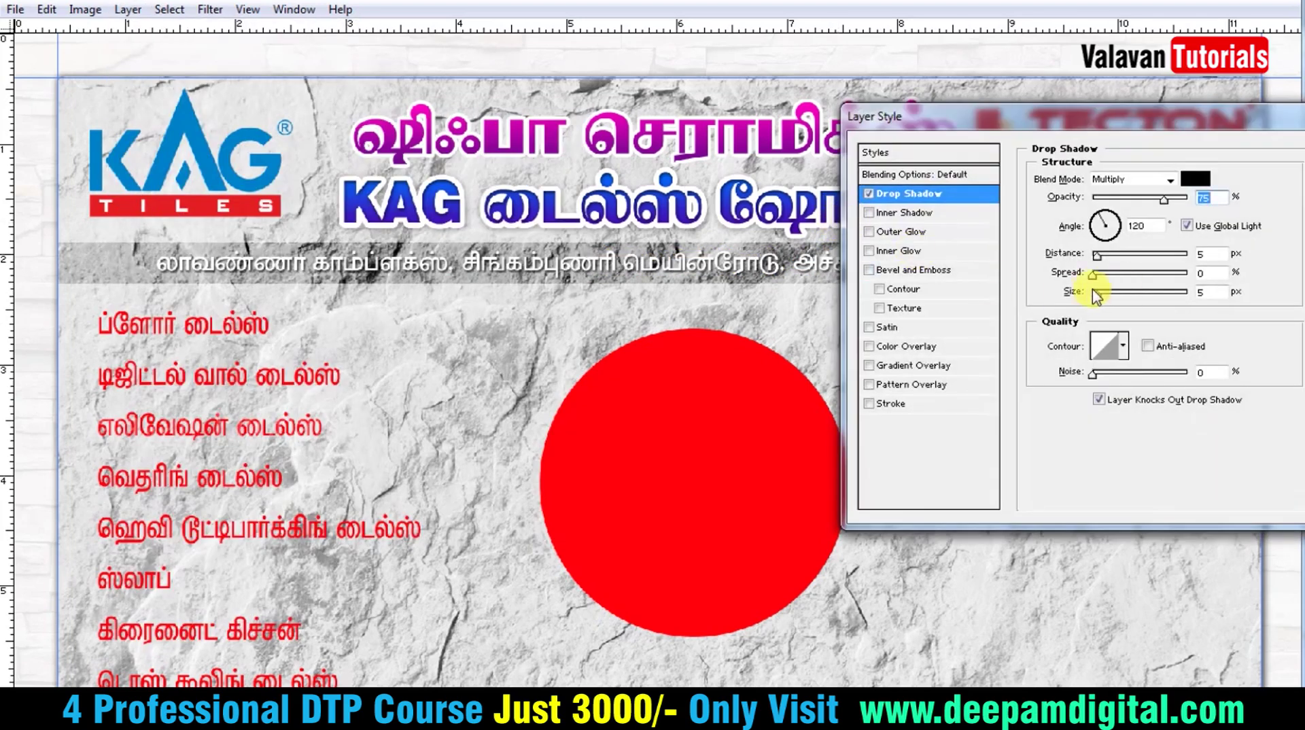
left_click_drag(1110, 281, 1212, 285)
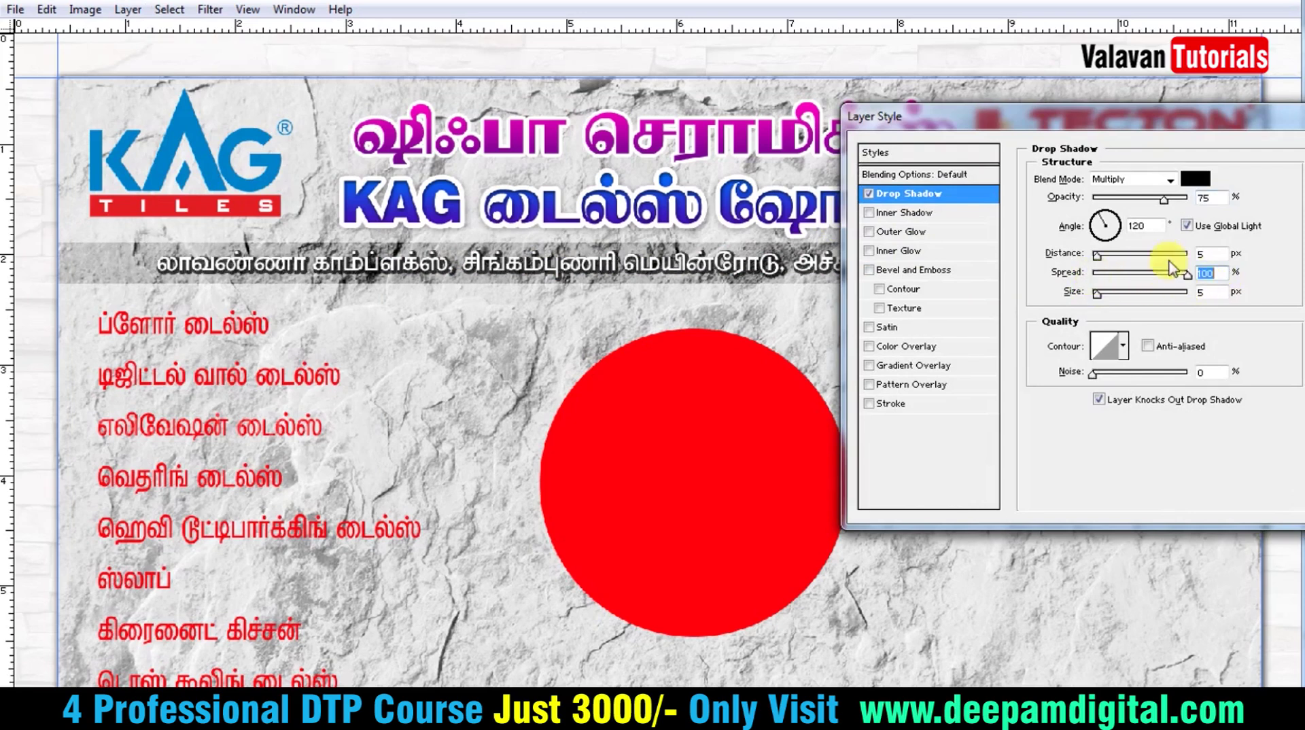
key("Return")
- Alt-drag copies of the red circle to make three, and shift the triangle rightward
right_click(772, 318)
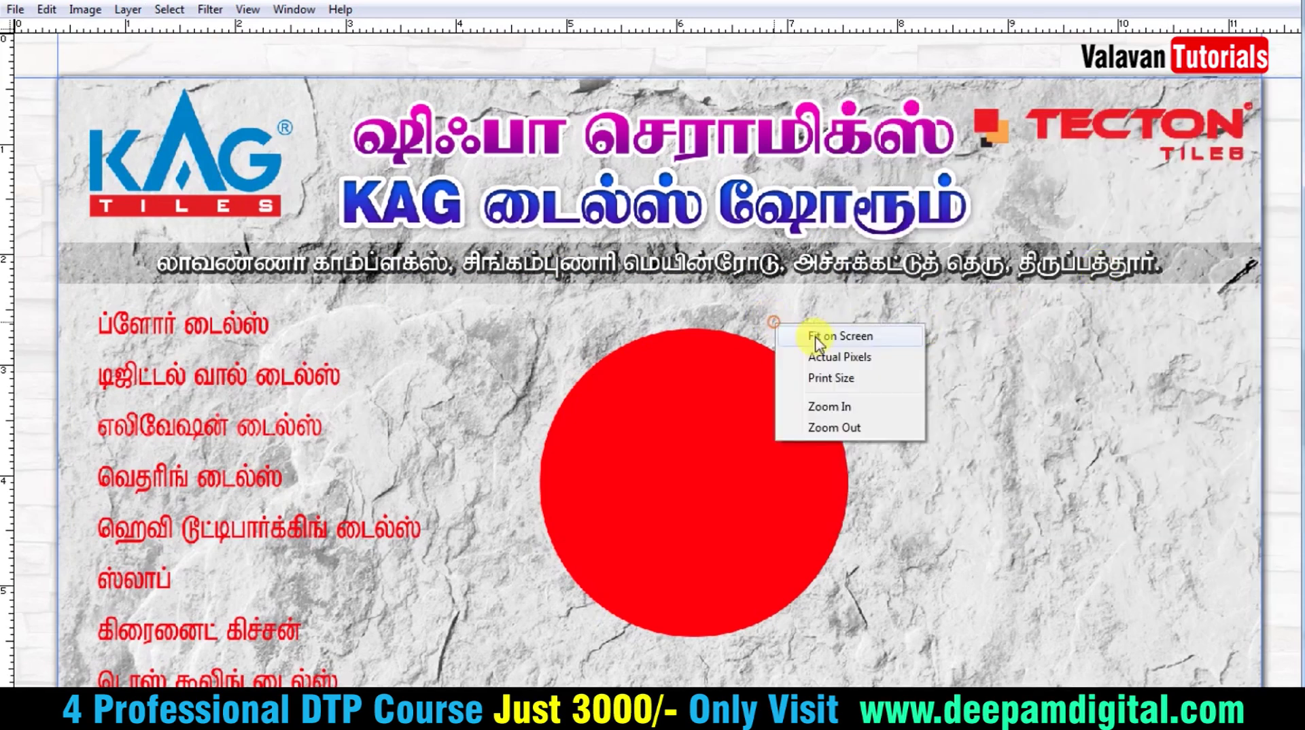
left_click(809, 334)
mouse_move(673, 344)
left_mouse_down()
mouse_move(793, 539)
mouse_move(937, 355)
mouse_move(891, 308)
left_mouse_up()
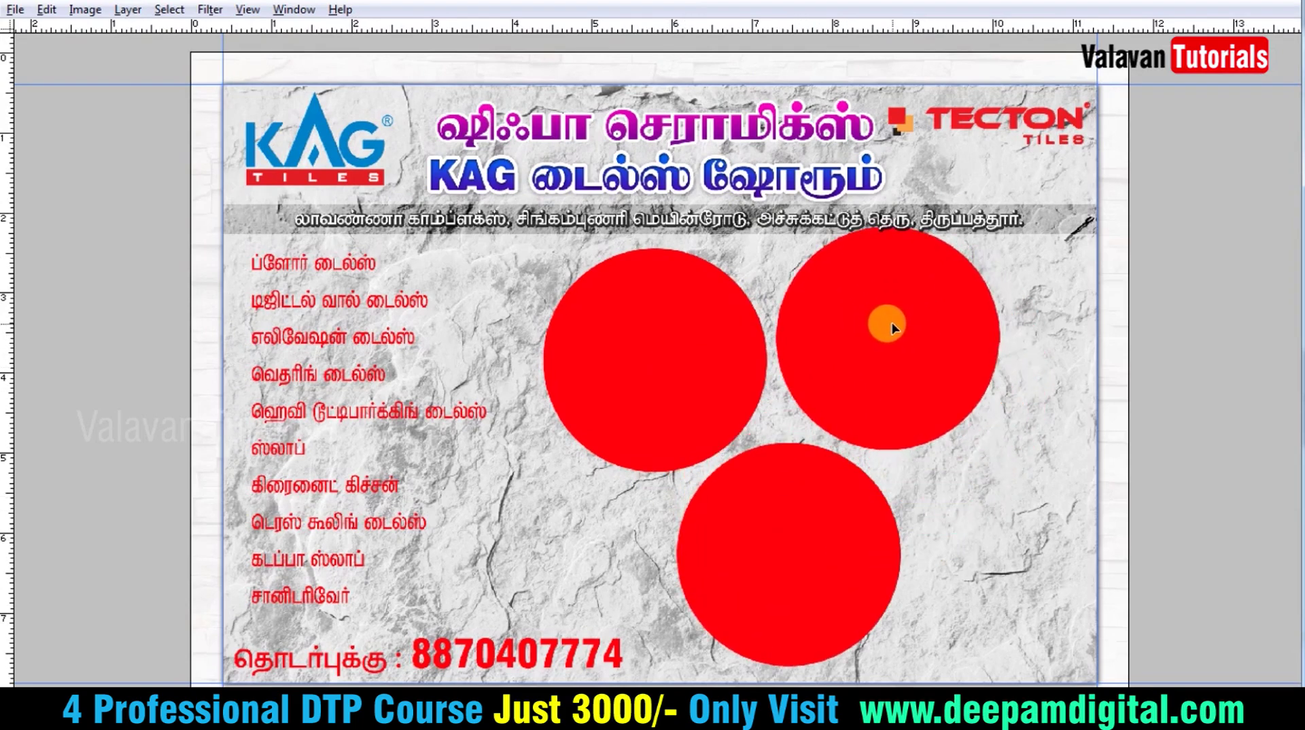
left_click_drag(809, 513, 877, 520)
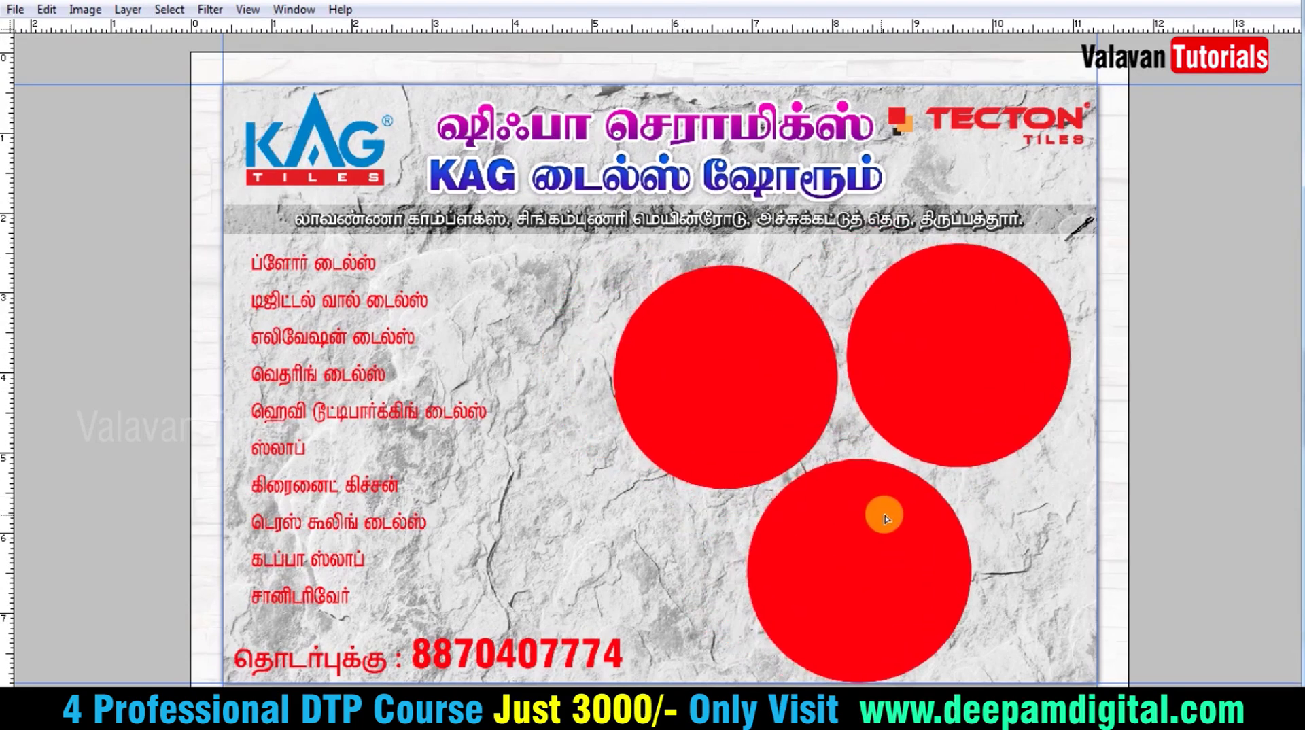
right_click(915, 364)
left_click(964, 379)
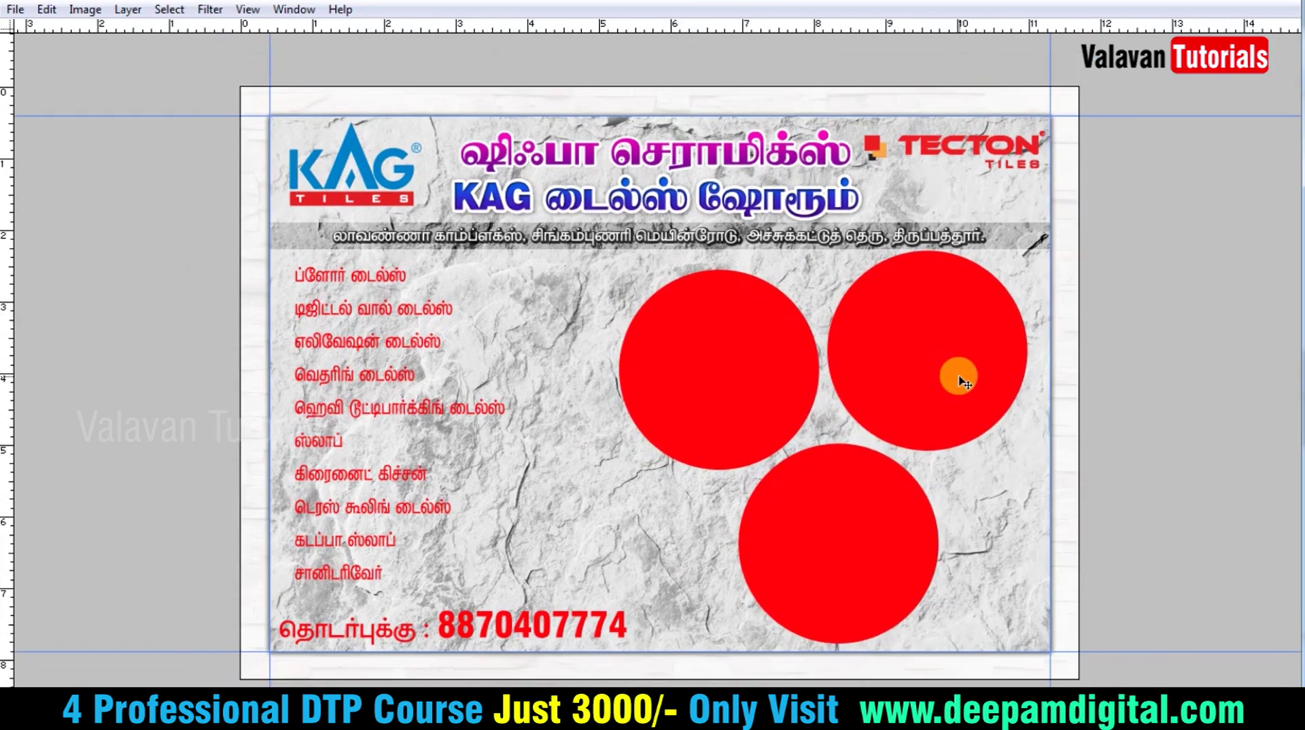
key("ctrl+t")
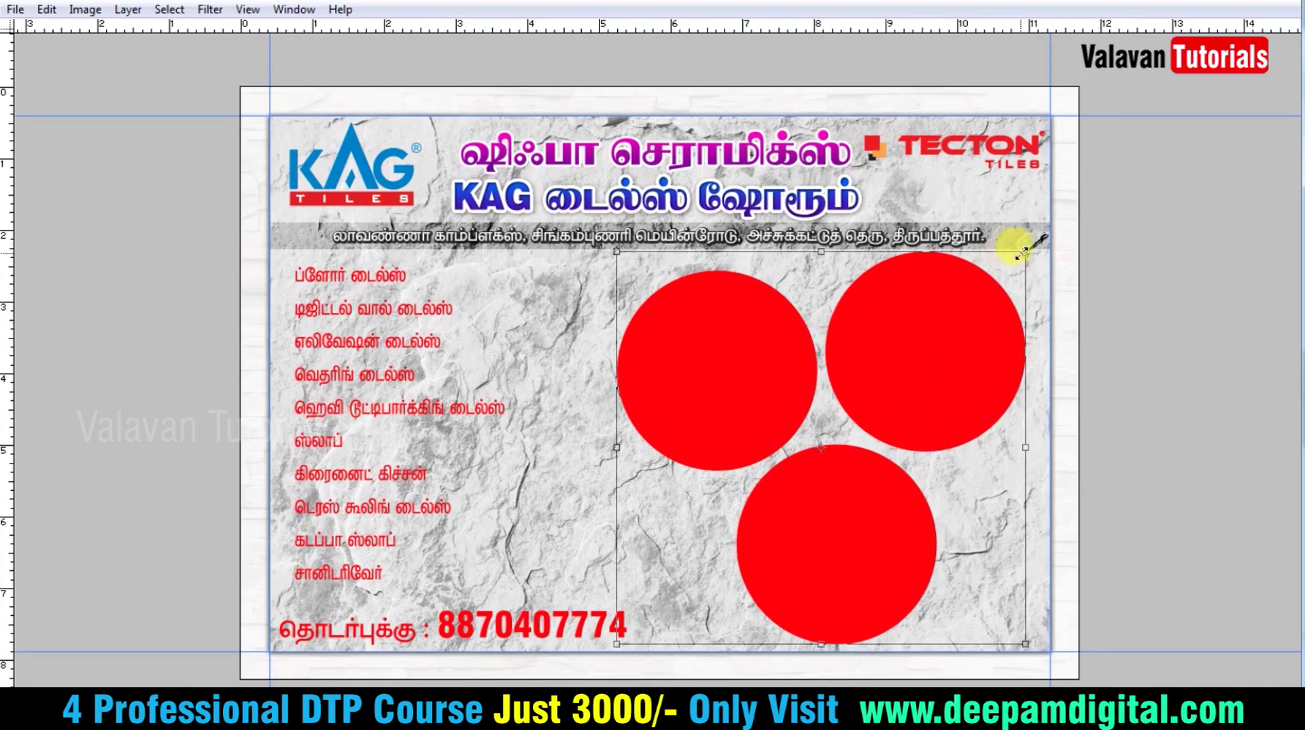
key("Return")
- Clear all guides from the flyer
key("Tab")
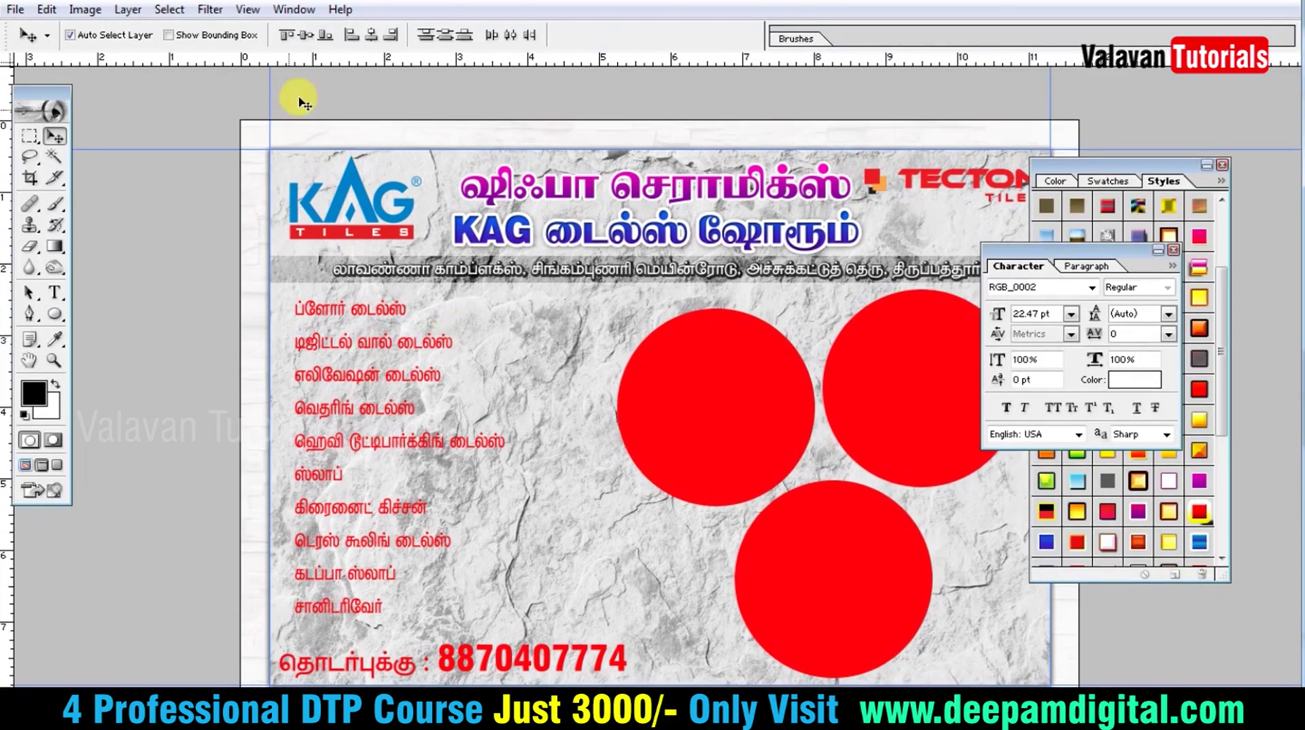
left_click(247, 10)
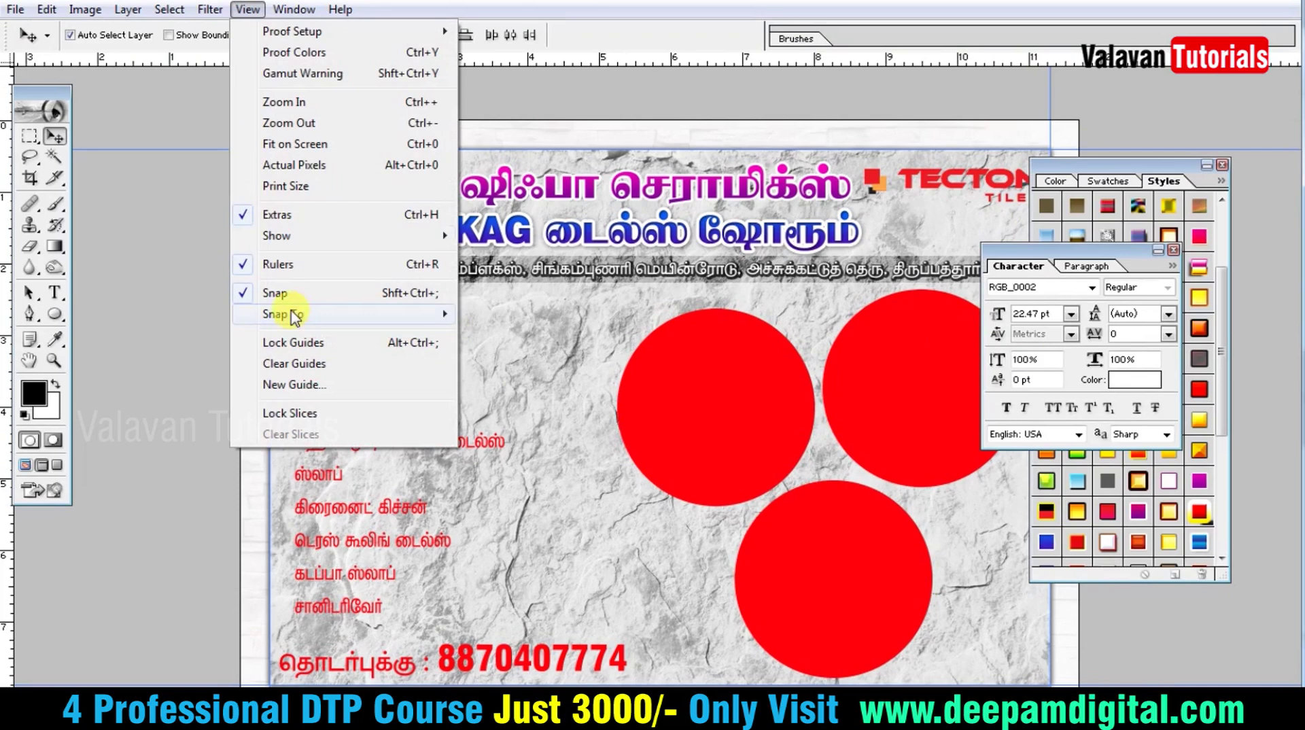
left_click(313, 366)
key("Tab")
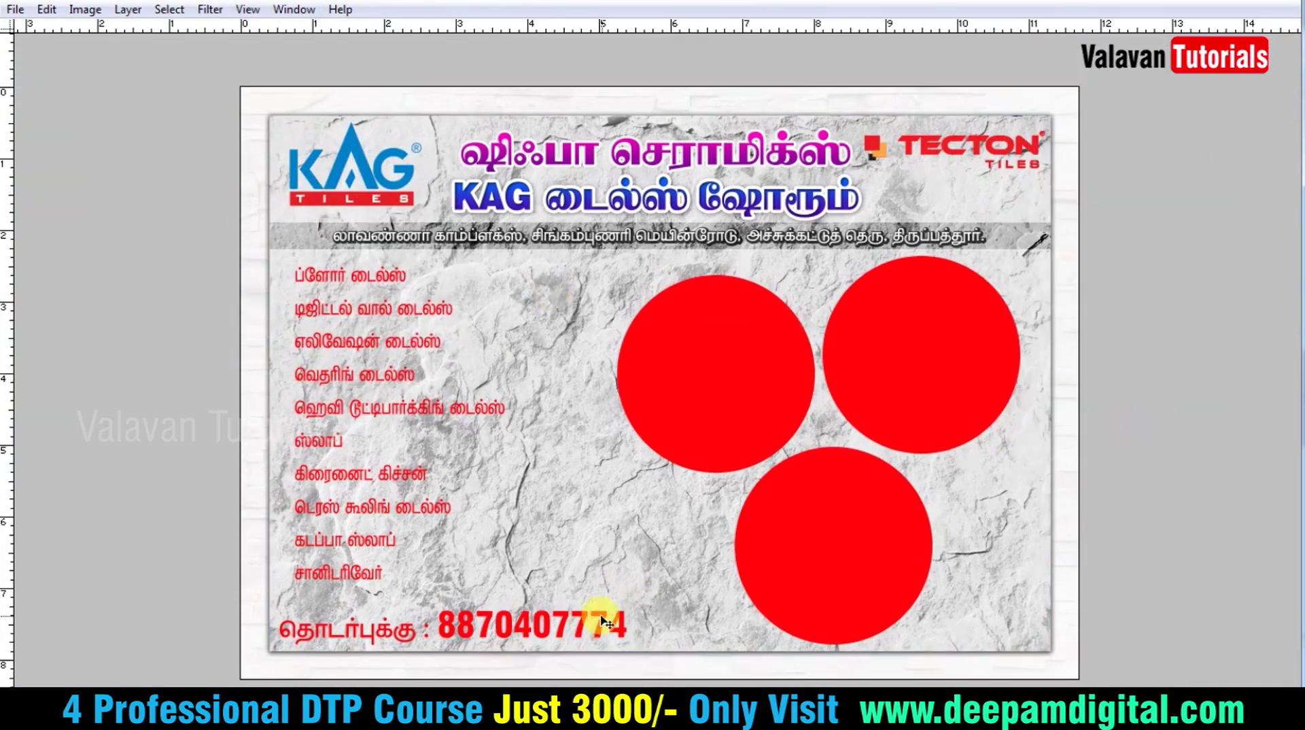
- Move and enlarge the phone-number line, and nudge the tile list into position
left_click_drag(603, 622, 617, 604)
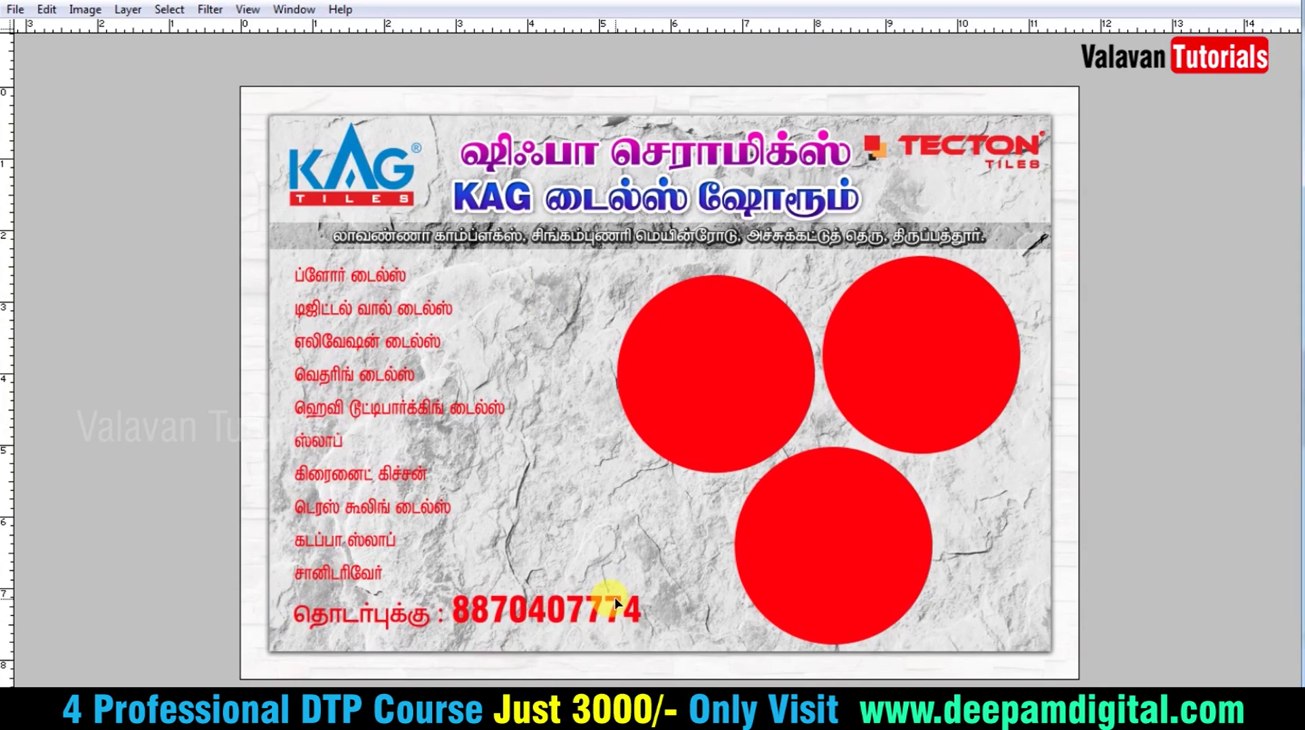
key("ctrl+t")
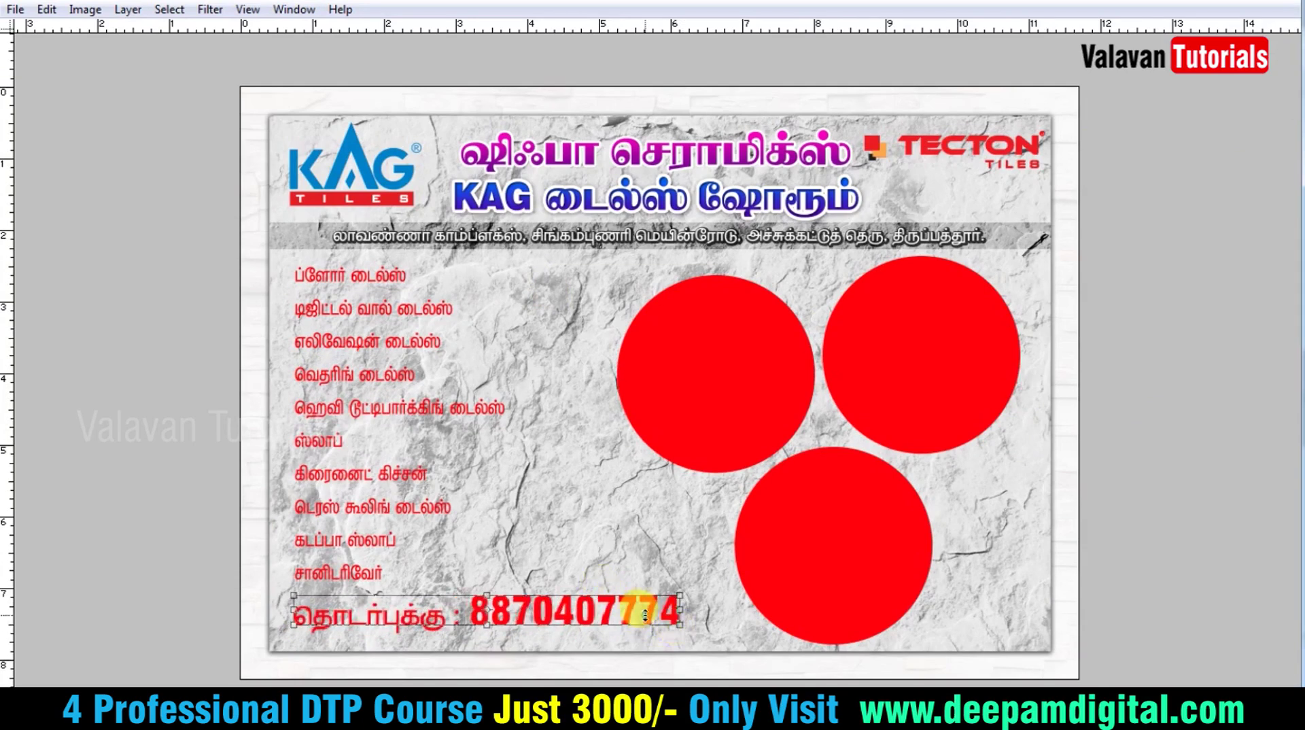
key("Return")
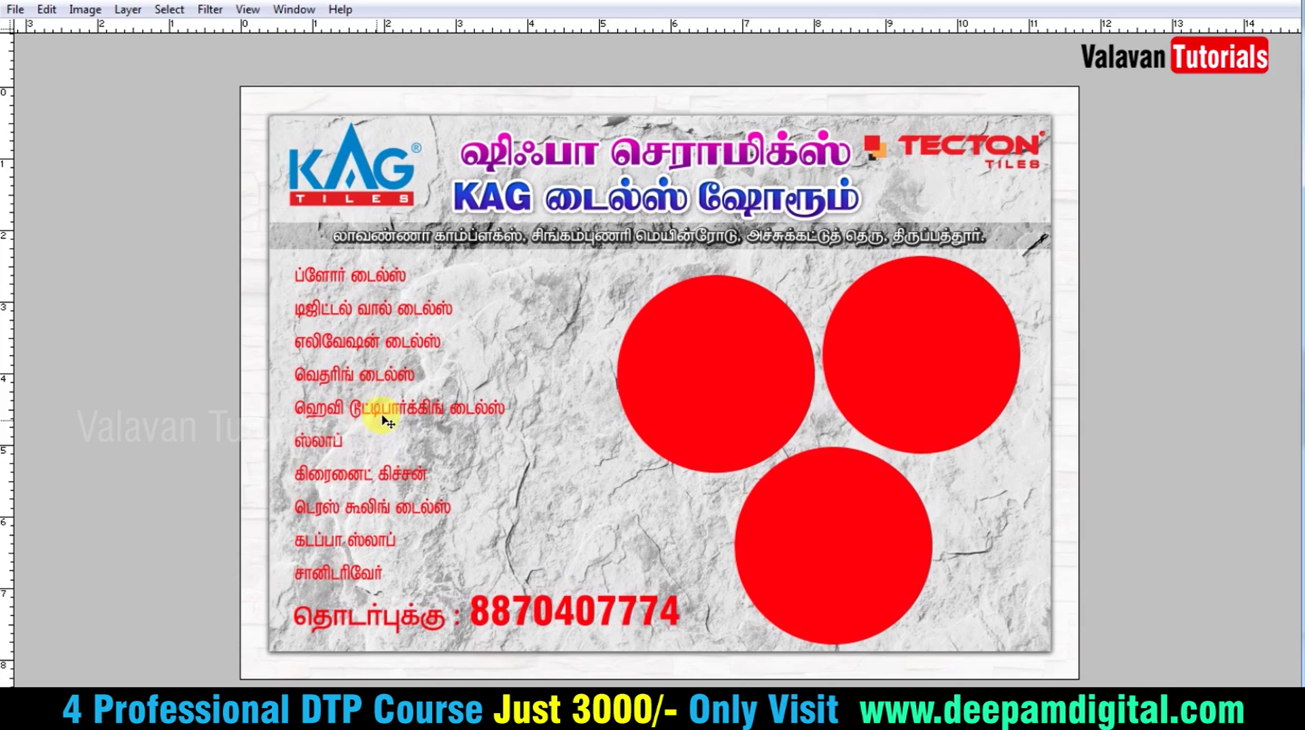
key("shift+Up")
key("shift+Right")
key("shift+Right")
key("shift+Right")
key("shift+Right")
key("shift+Right")
key("shift+Right")
key("shift+Right")
key("shift+Right")
key("shift+Right")
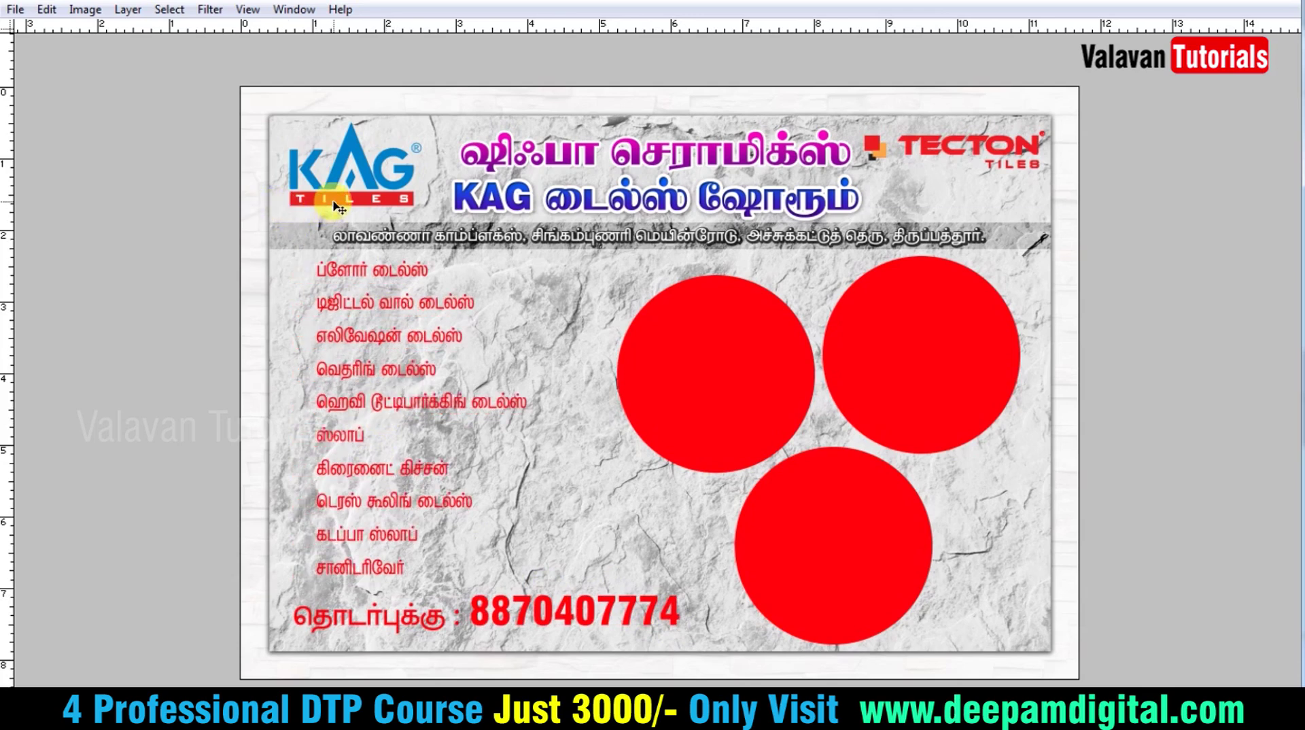
key("Right")
key("Down")
key("Down")
key("Down")
key("Right")
- Colour the Tamil tile list text dark blue
key("Tab")
left_click(34, 393)
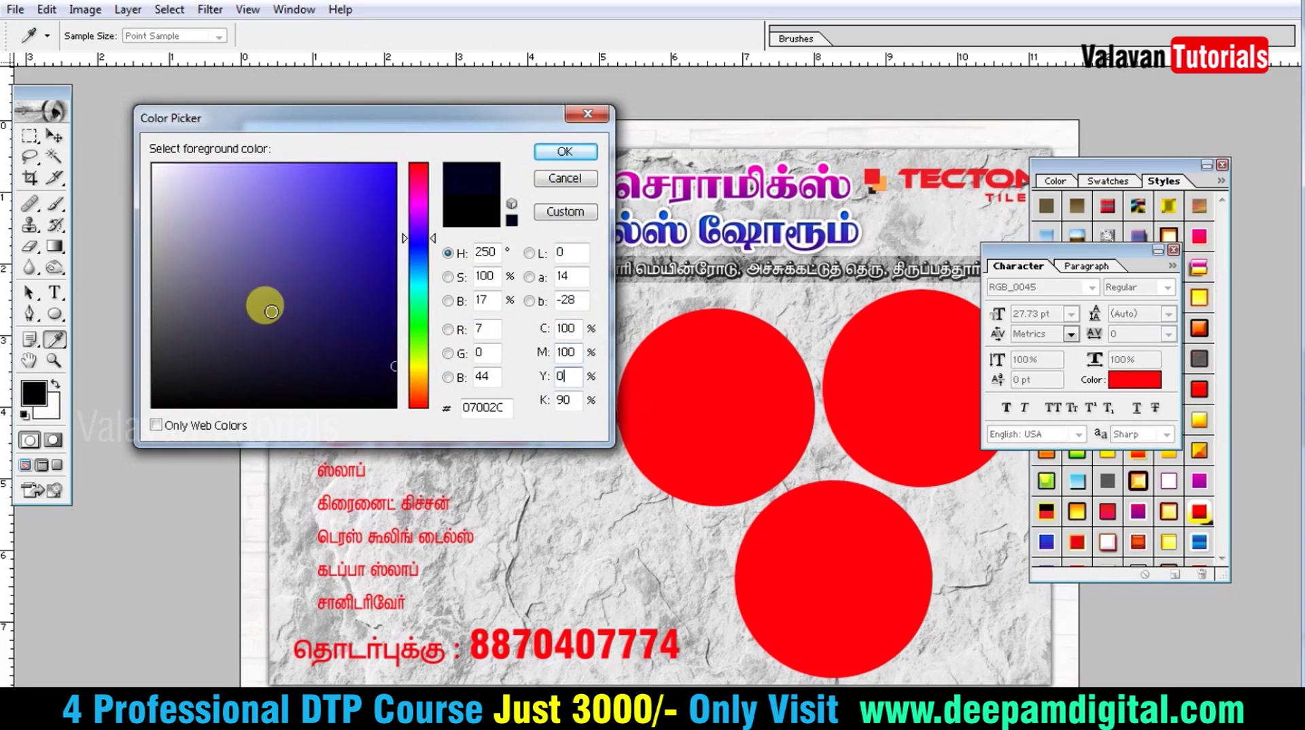
key("Return")
key("v")
- Give the tile list a white Stroke outline, then reset default colours
key("alt+l")
key("y")
key("k")
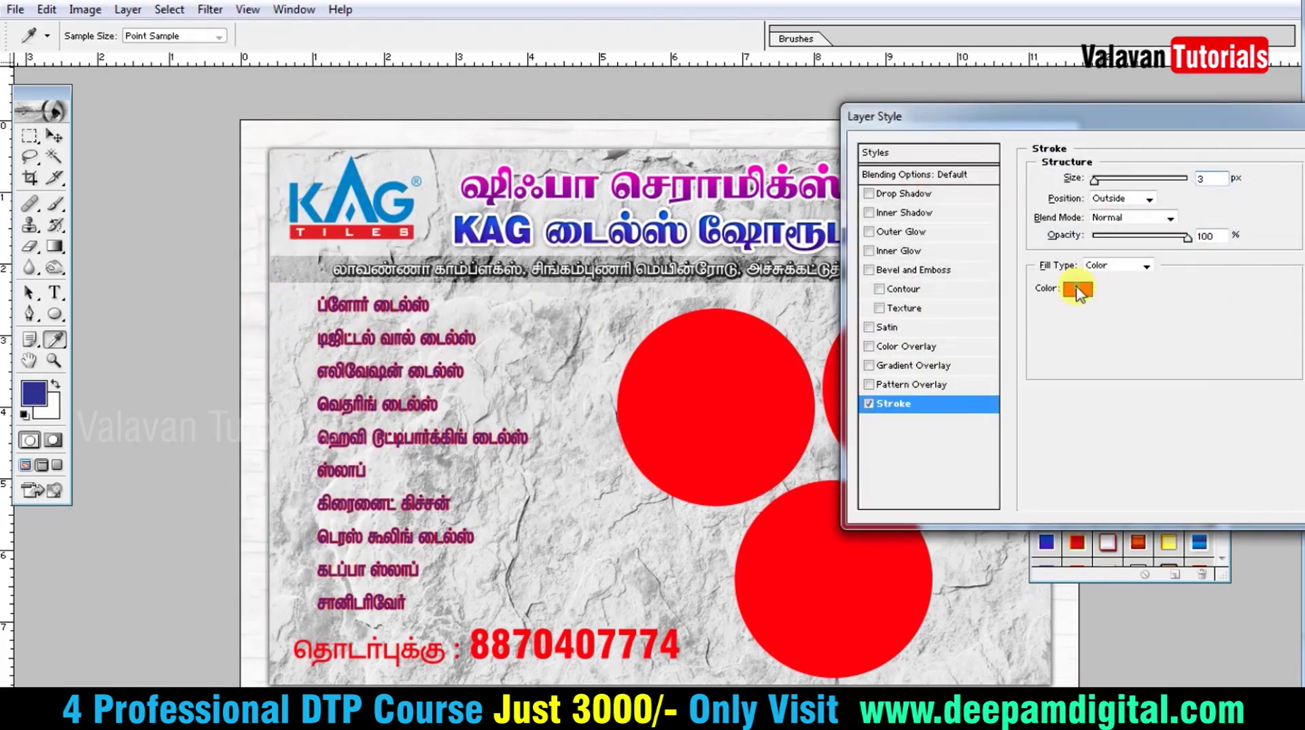
left_click(1078, 288)
left_click(144, 163)
left_click(574, 152)
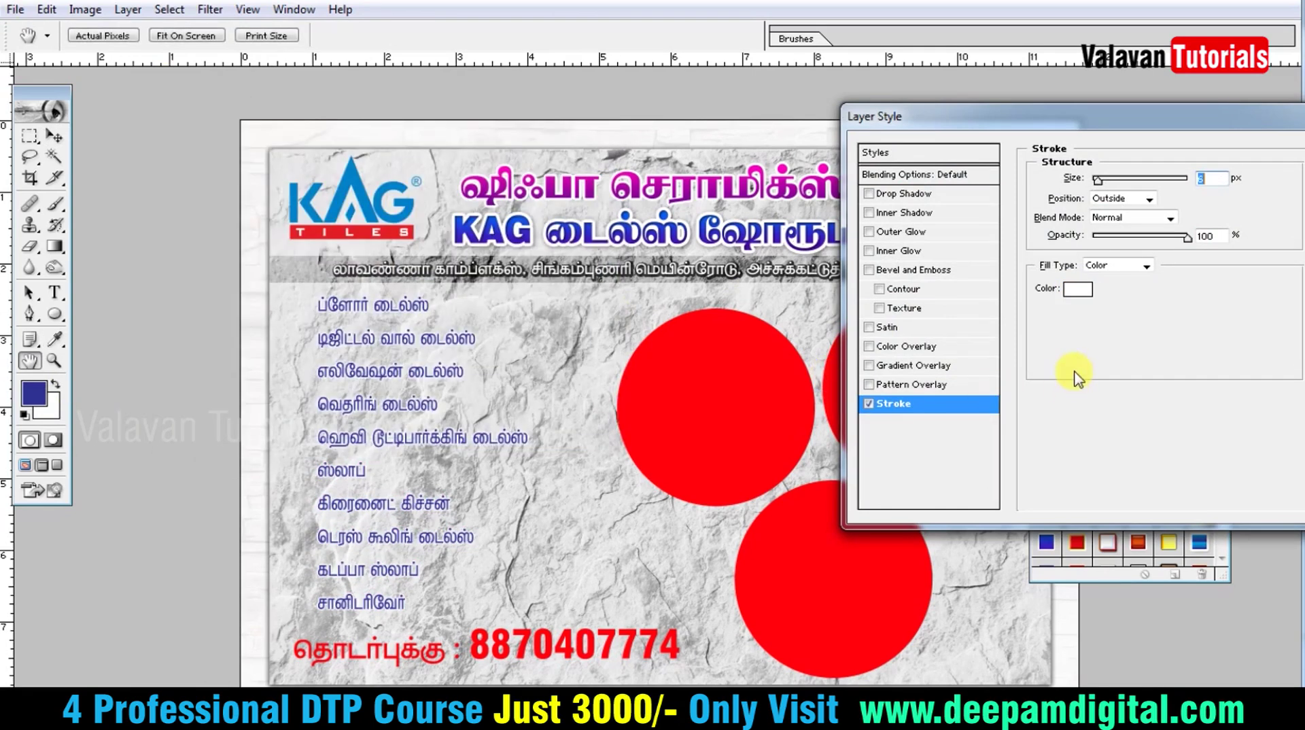
key("Return")
key("v")
key("d")
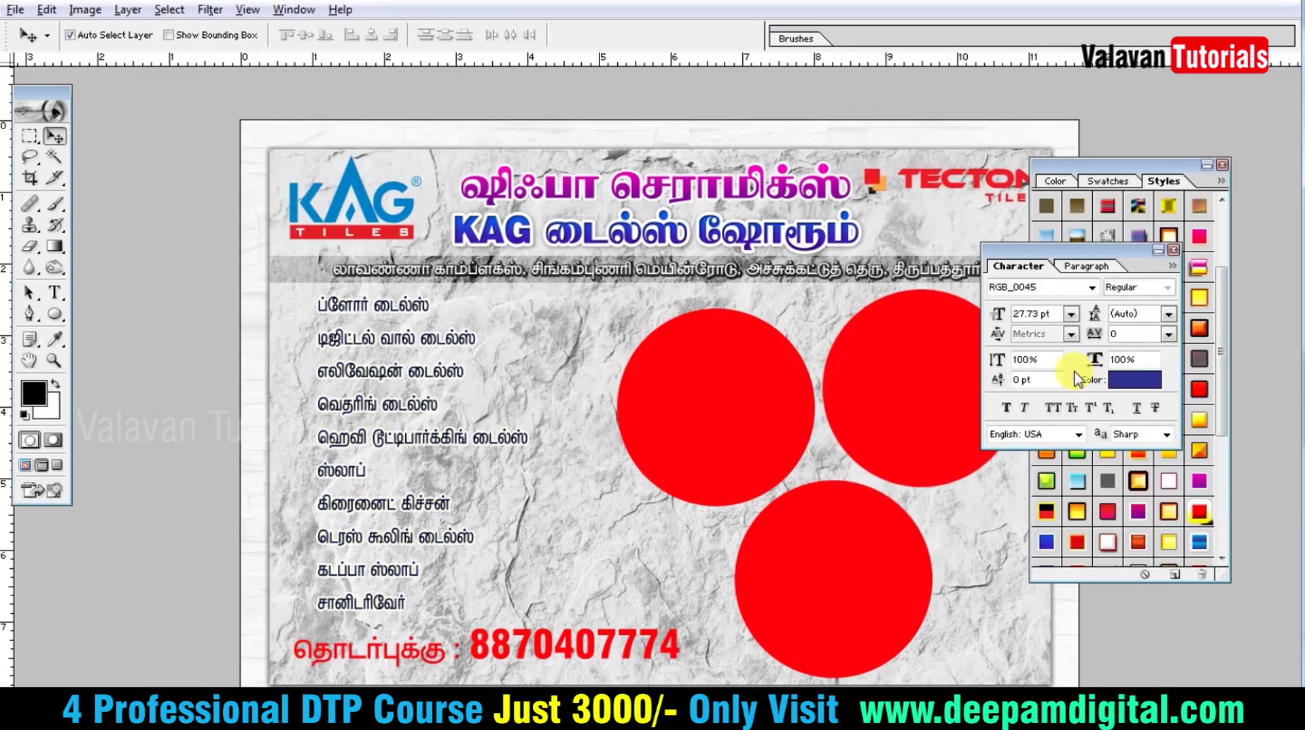
key("Tab")
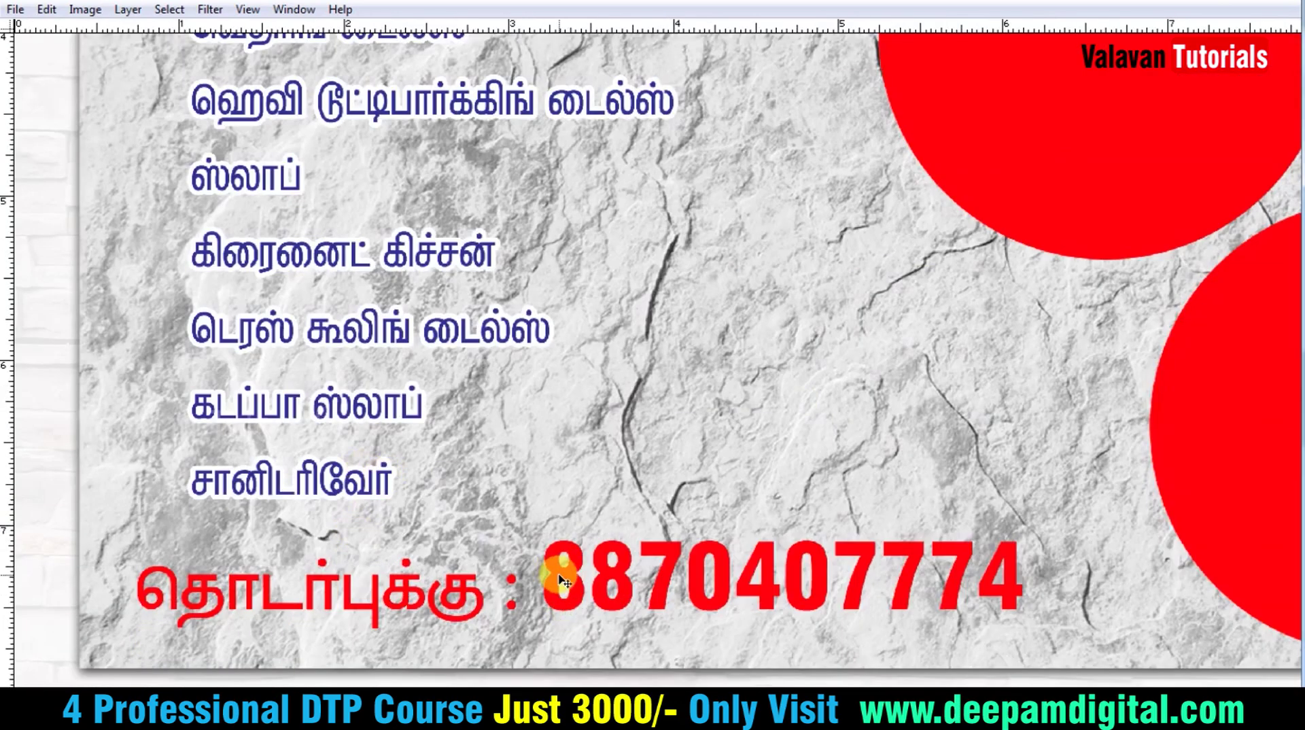
- Recolour the phone number deep purple and fit the whole flyer on screen
key("alt+l")
key("y")
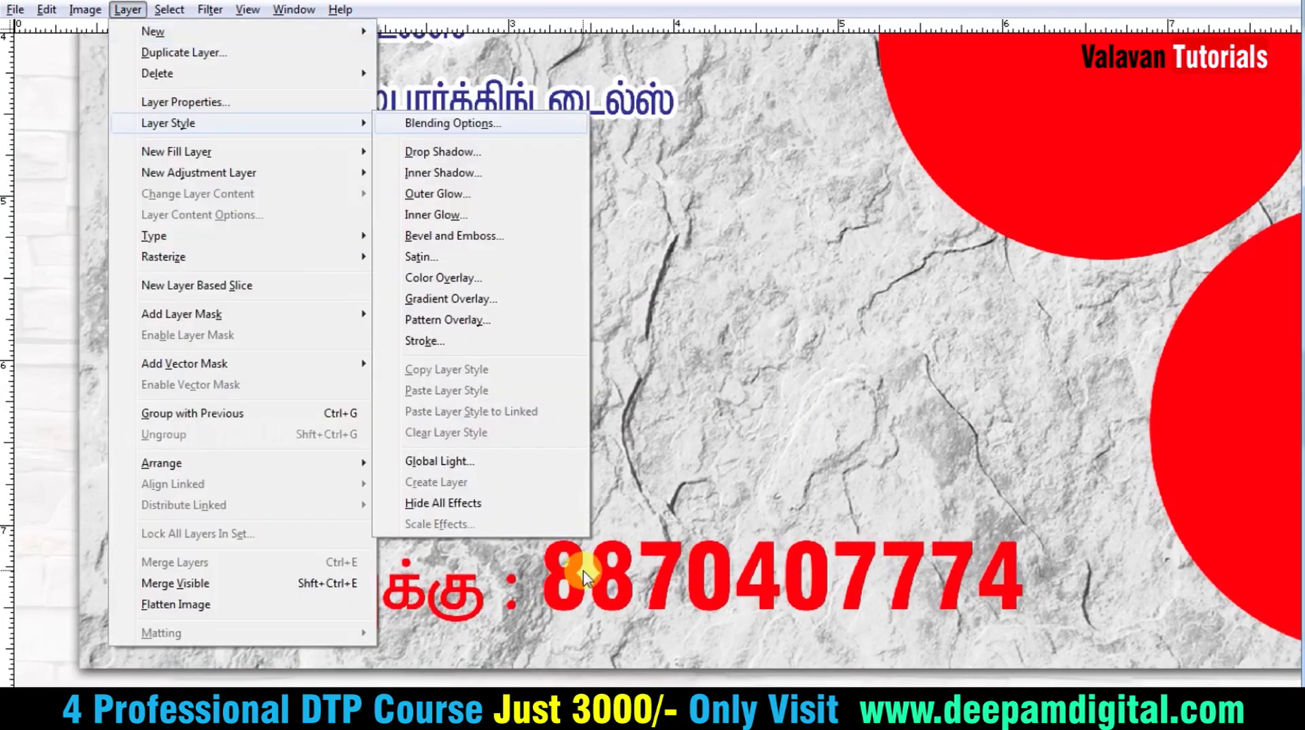
key("k")
left_click(1077, 290)
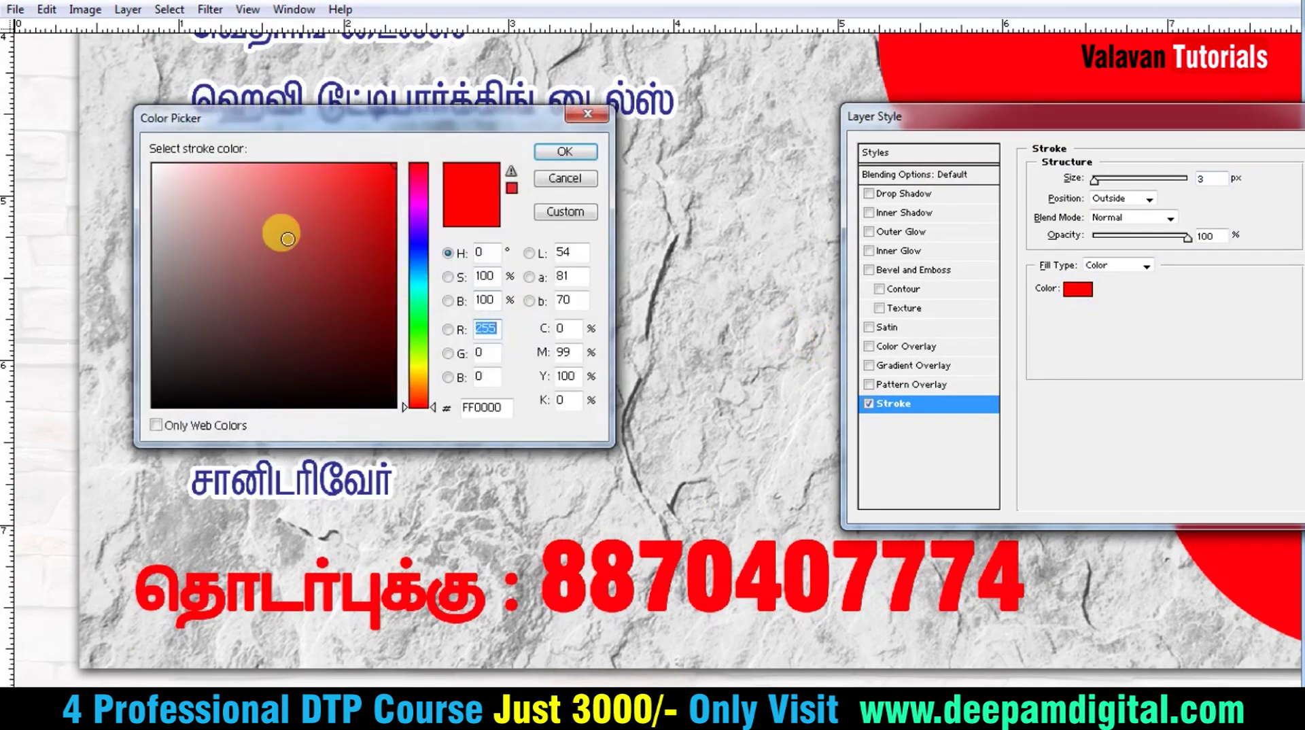
left_click(277, 227)
left_click(560, 152)
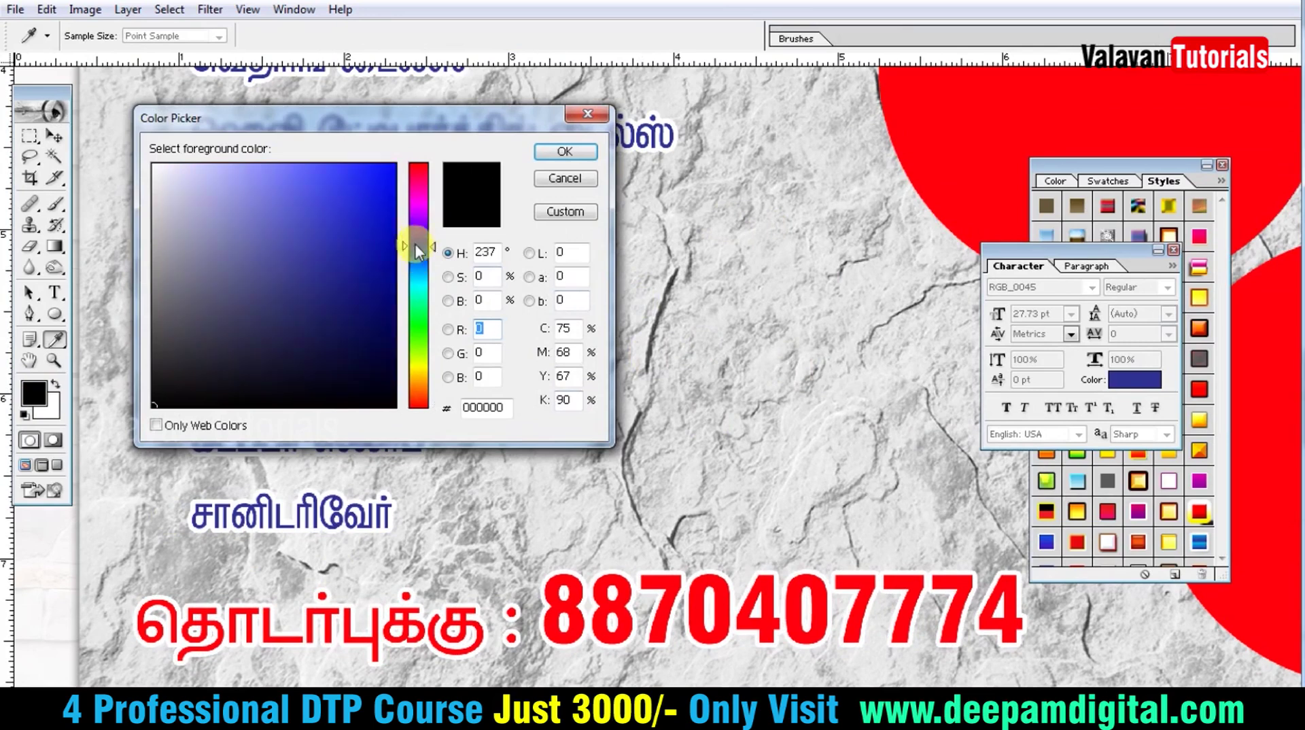
left_click_drag(417, 261, 417, 221)
left_click(394, 227)
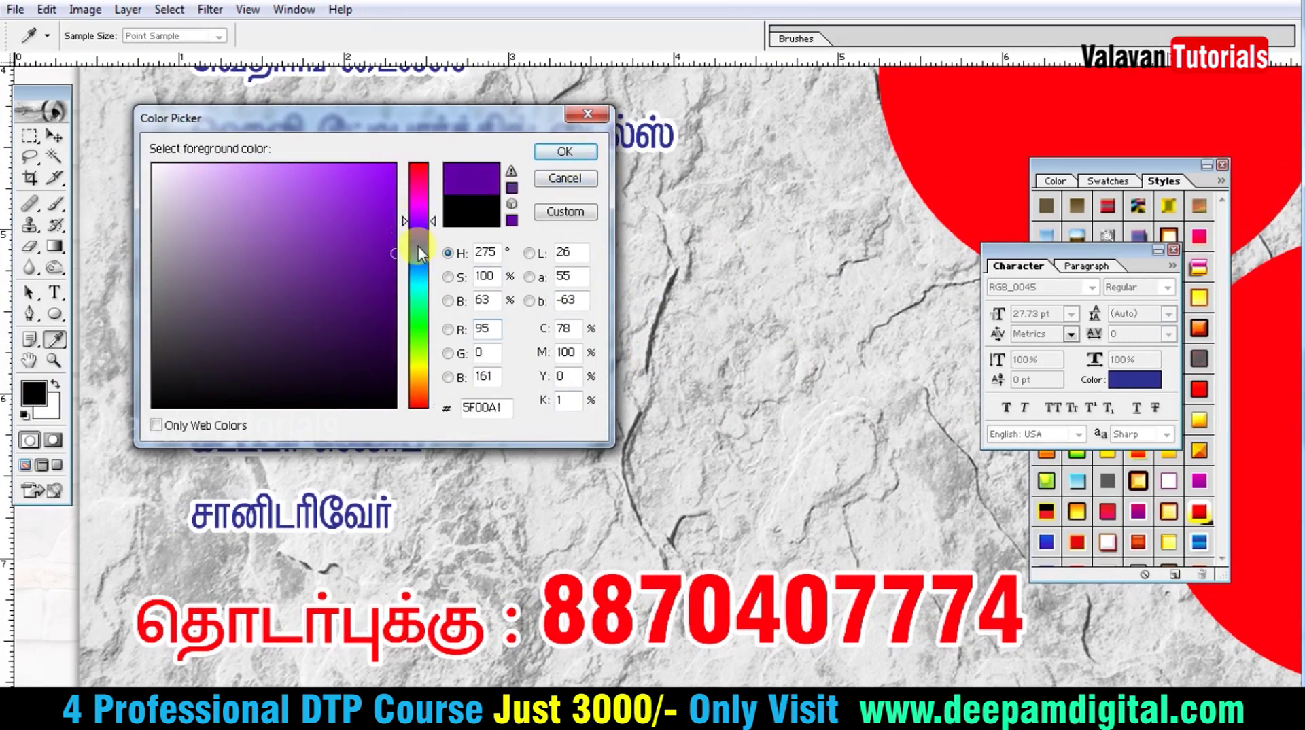
key("Return")
key("v")
key("alt+BackSpace")
key("Tab")
key("ctrl+0")
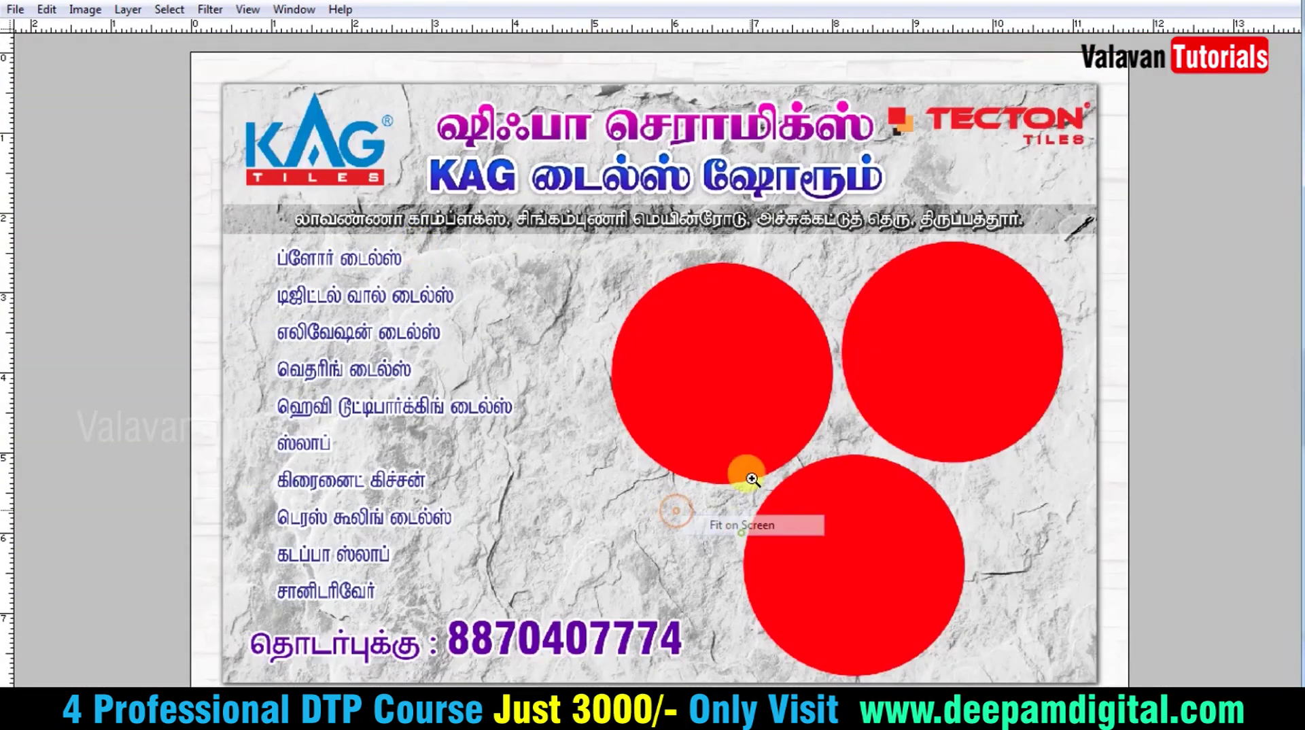
- Give the left red circle a white Stroke outline
left_click(737, 357)
key("alt+l")
key("y")
key("k")
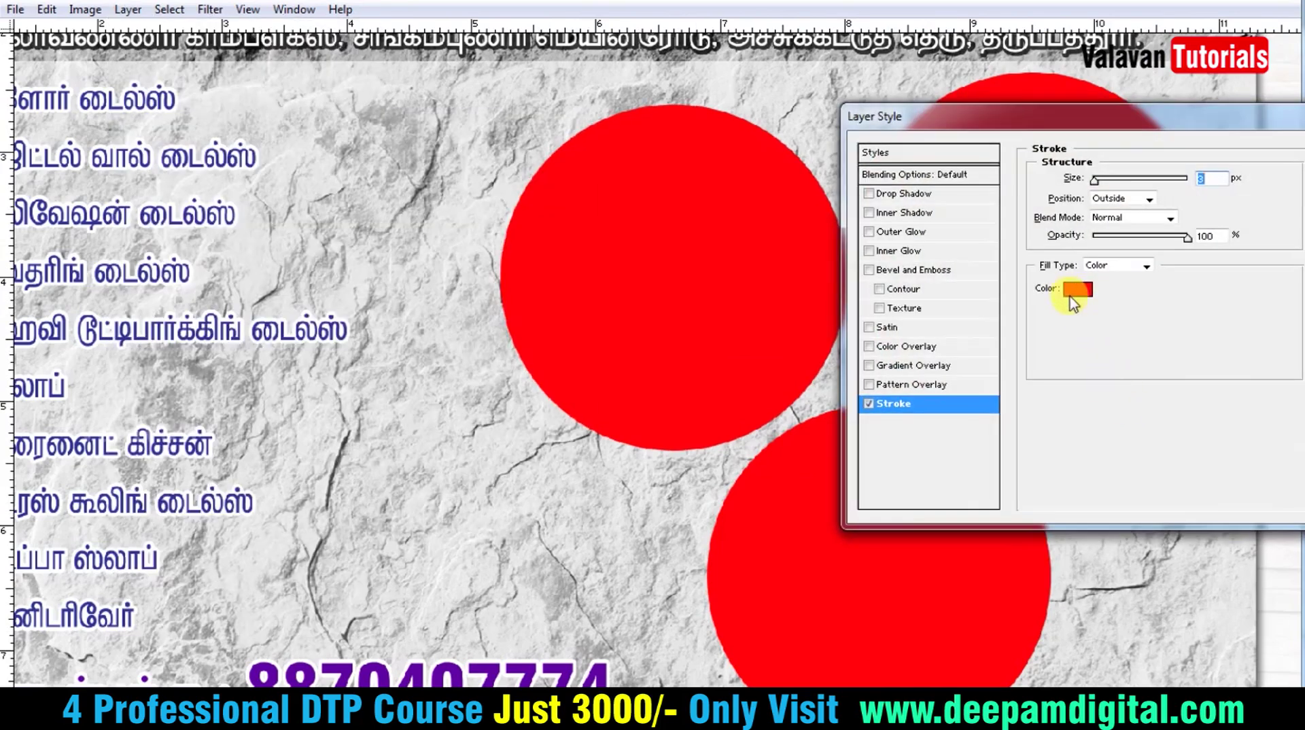
left_click(1086, 292)
left_click_drag(213, 218, 162, 162)
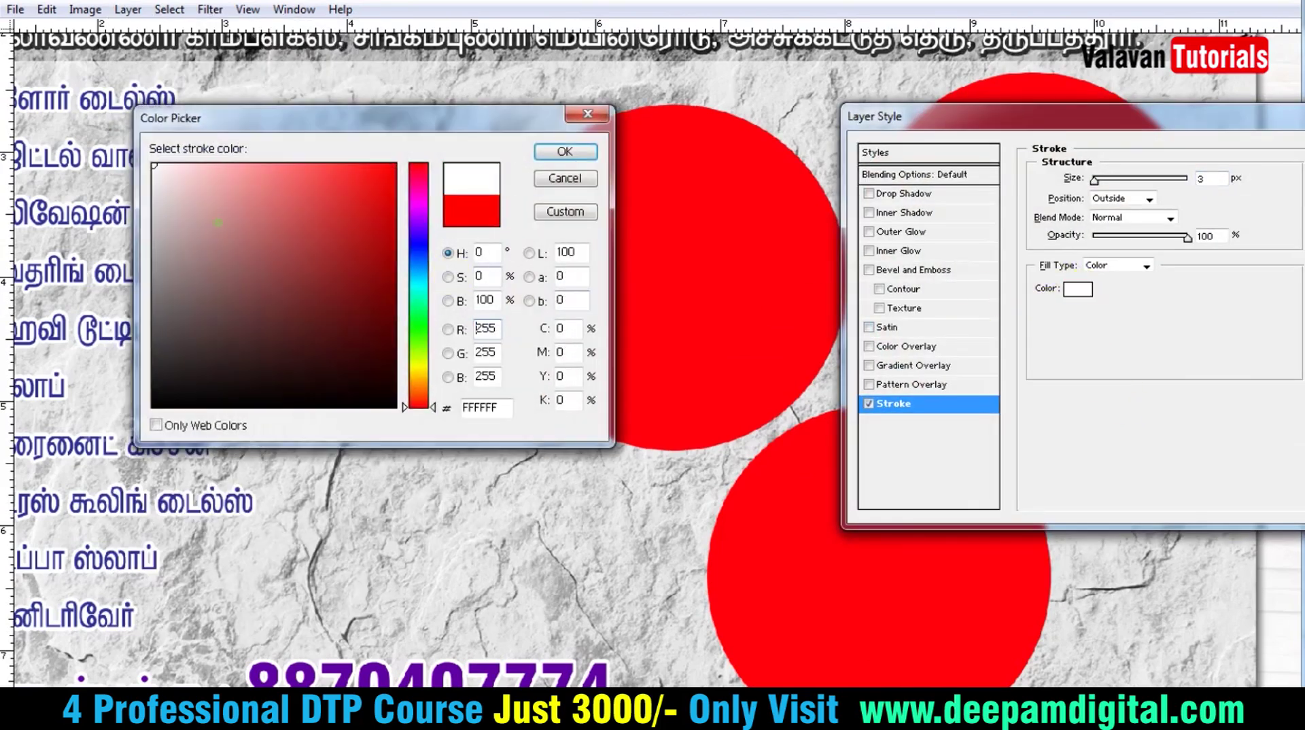
left_click(574, 150)
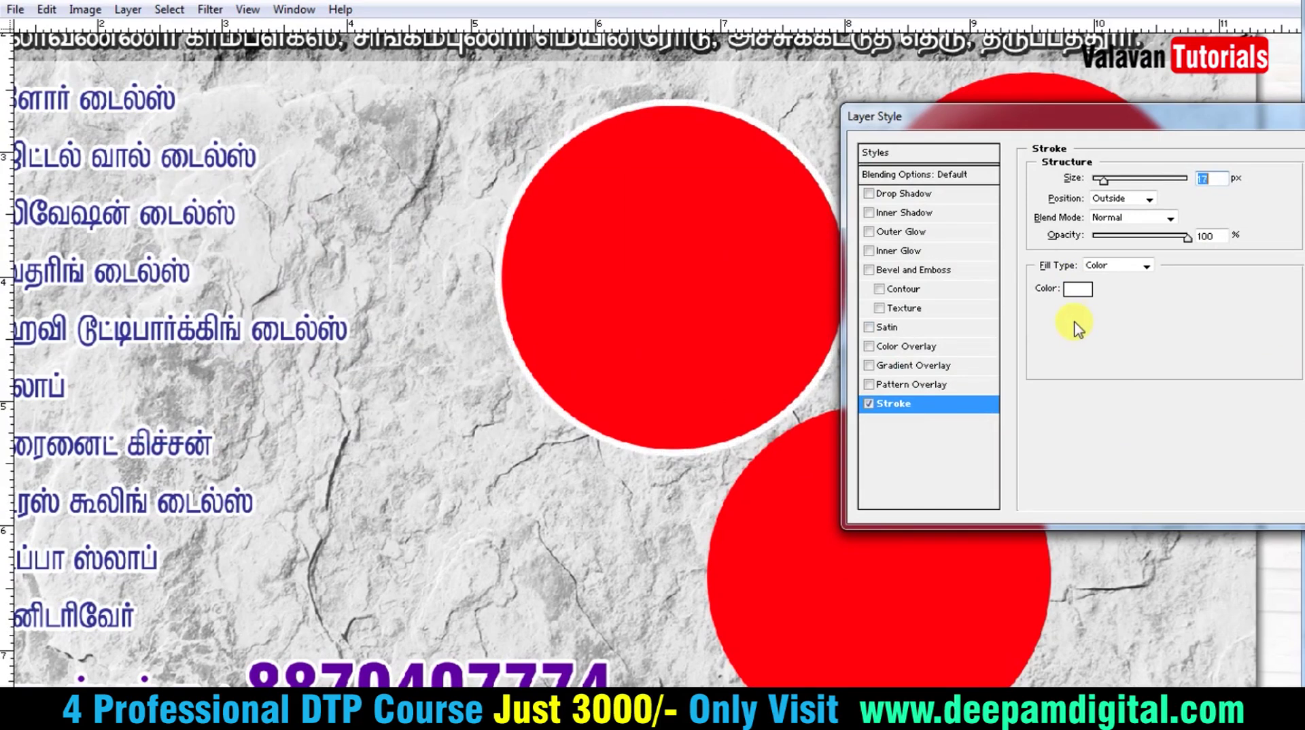
- Add a 38 px Inner Shadow to the circle instead of a drop shadow
left_click_drag(1065, 132, 1054, 129)
left_click(890, 202)
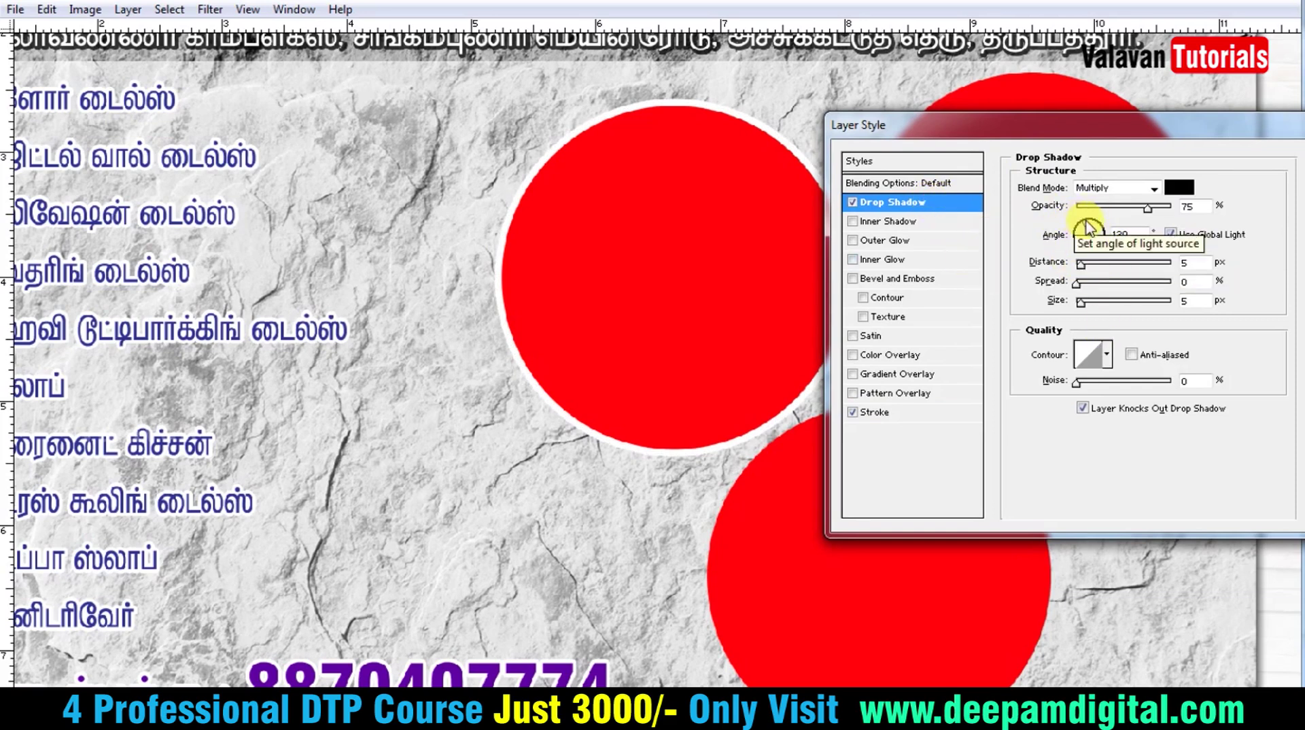
left_click(853, 202)
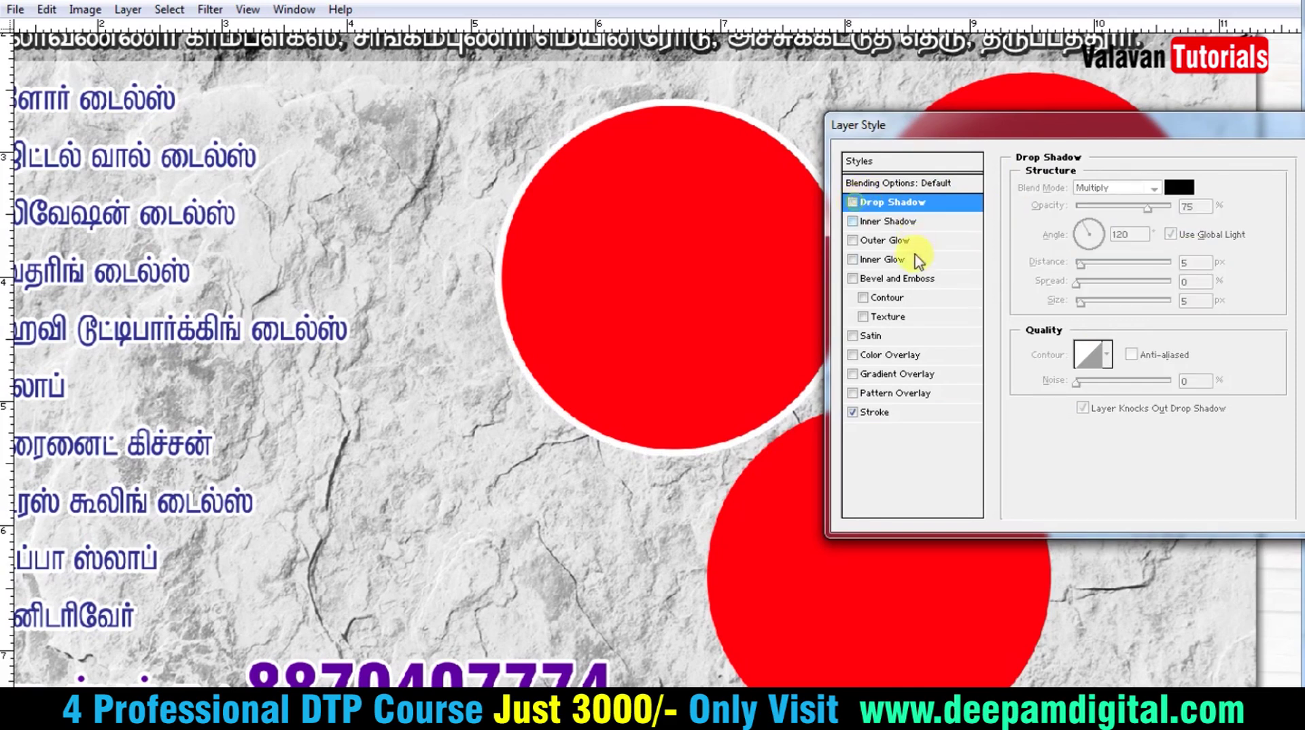
left_click(898, 223)
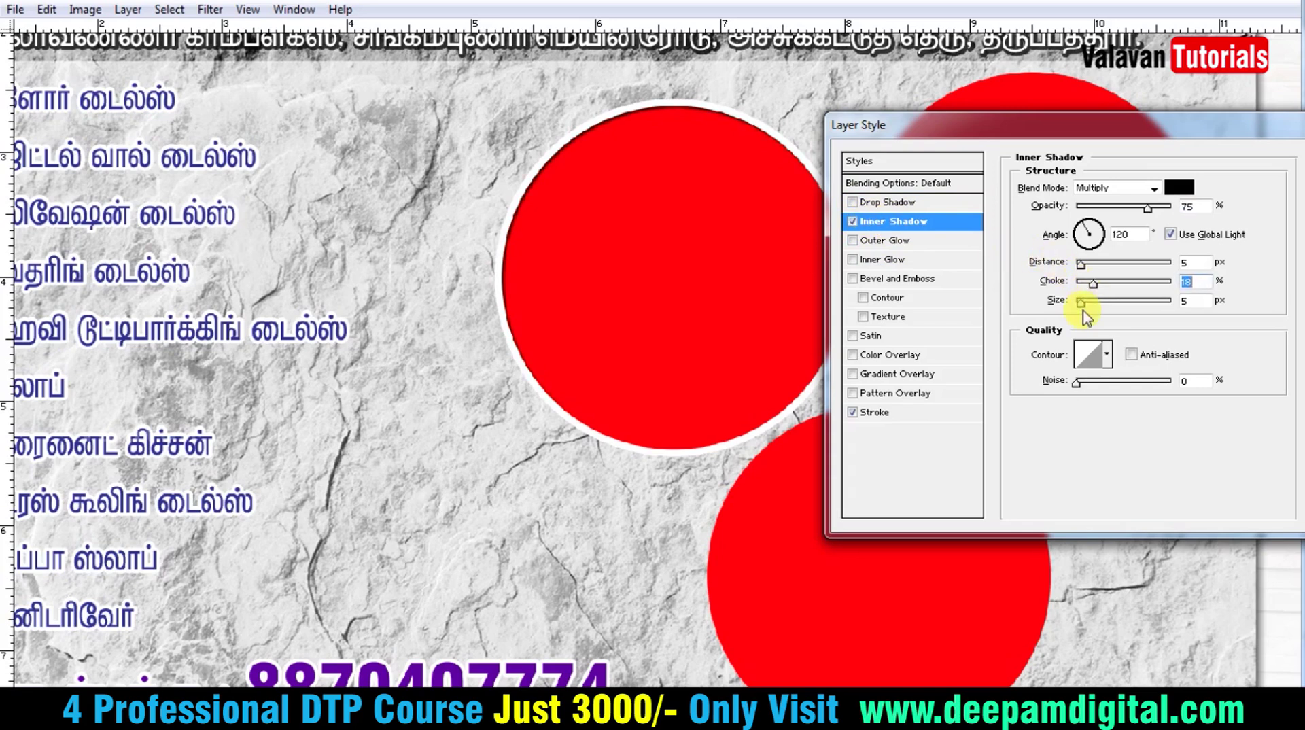
left_click_drag(1088, 303, 1096, 303)
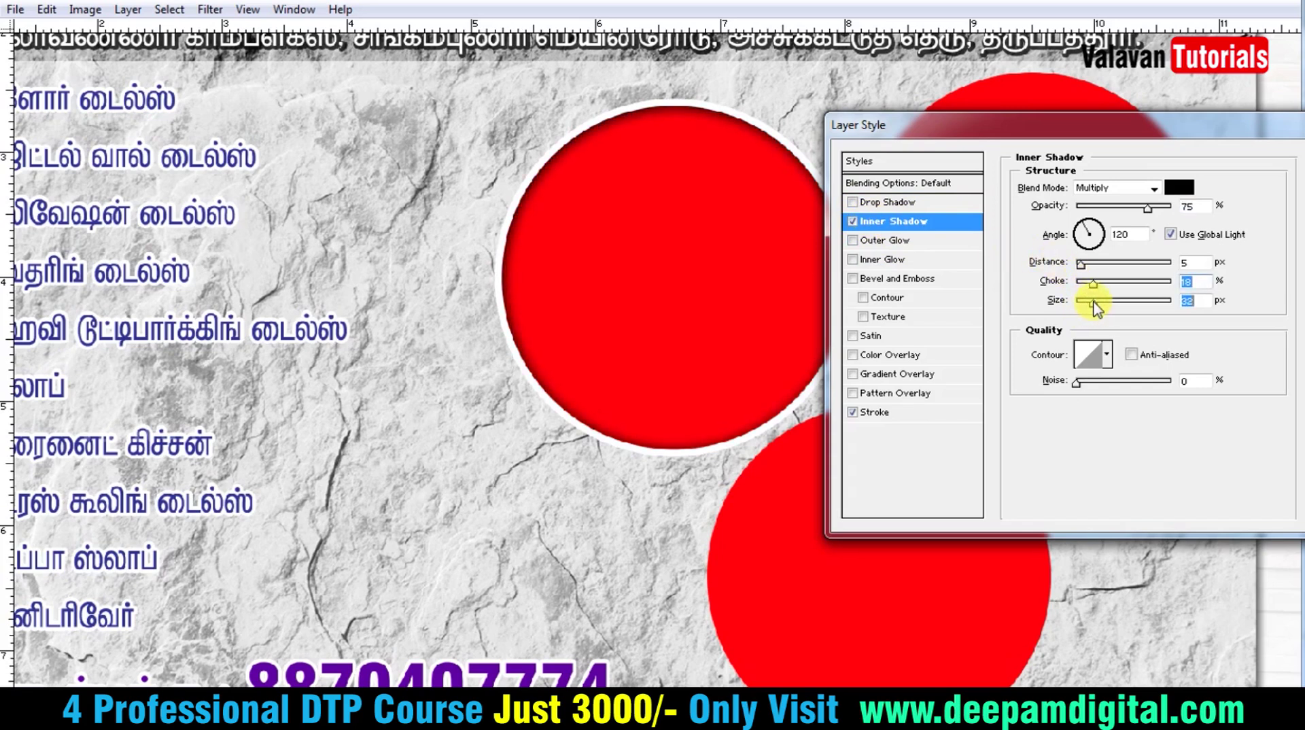
key("Return")
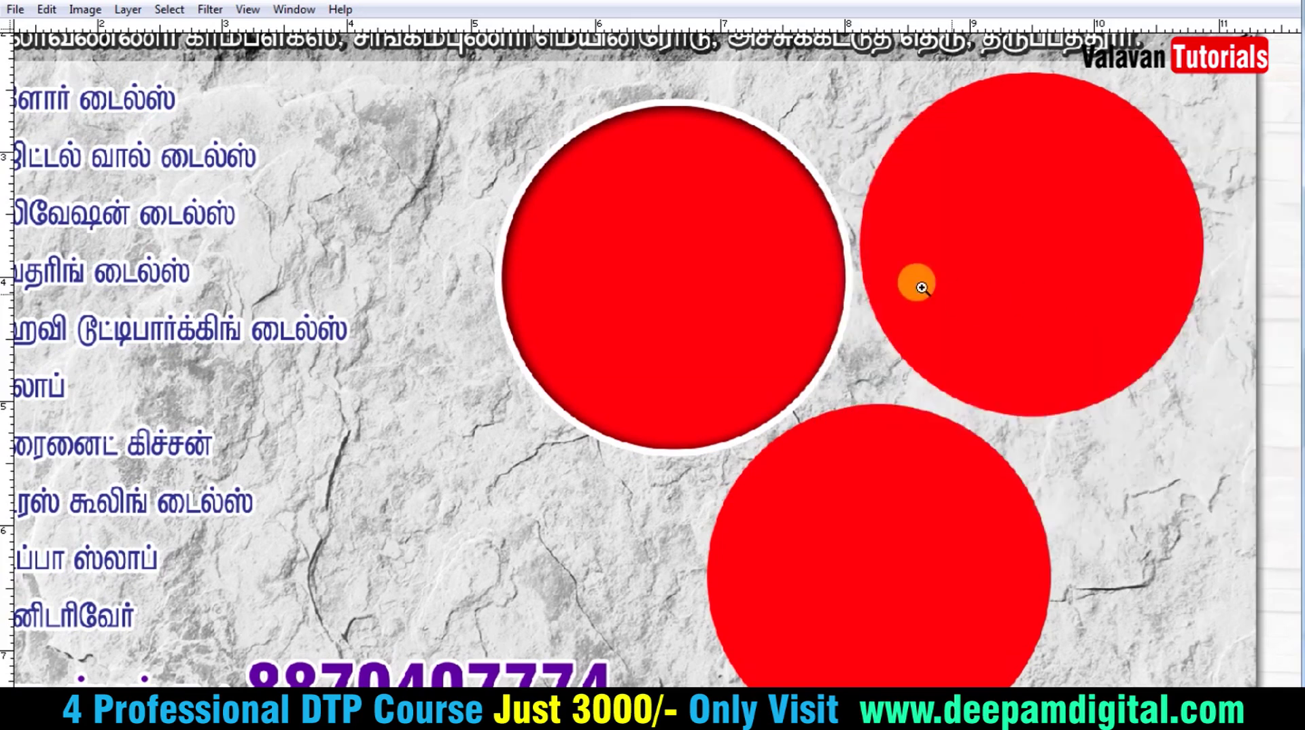
key("ctrl+0")
- Zoom out to show the whole flyer, then select Chrome's image search text
scroll(805, 364, "up", 2)
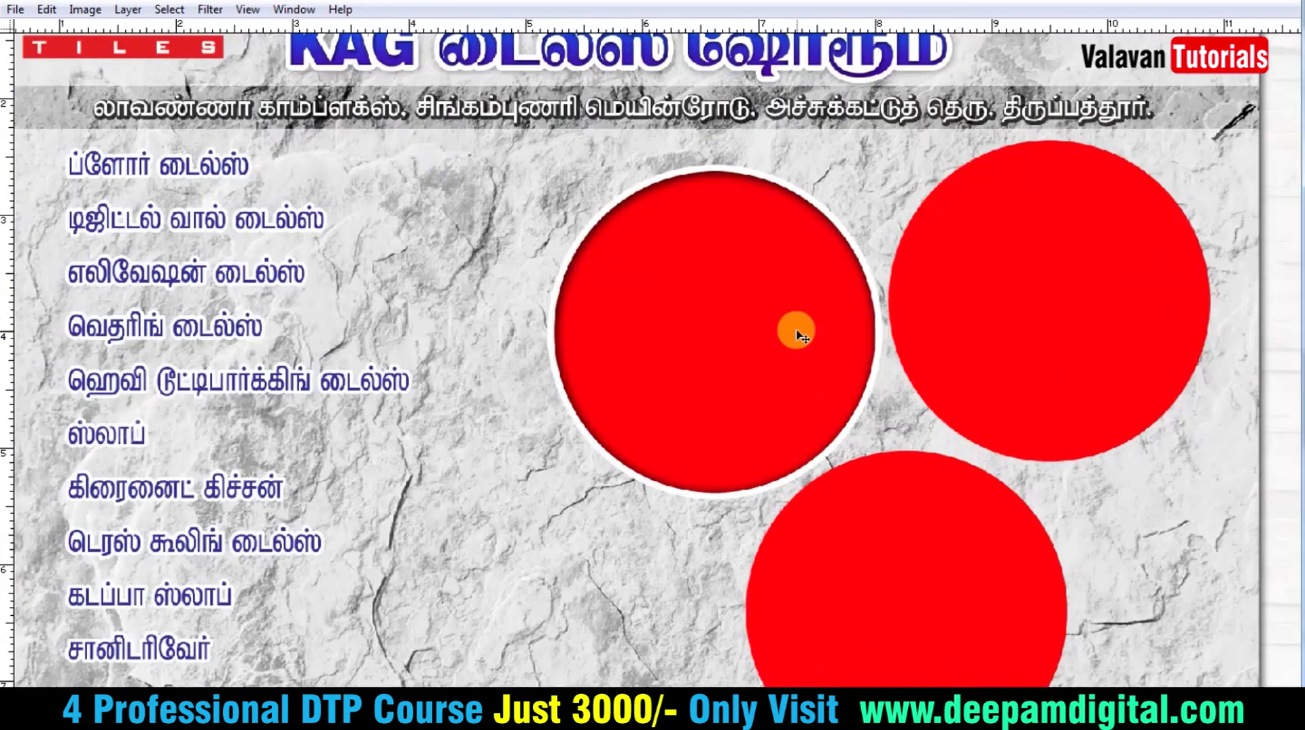
right_click(329, 261)
left_click(374, 275)
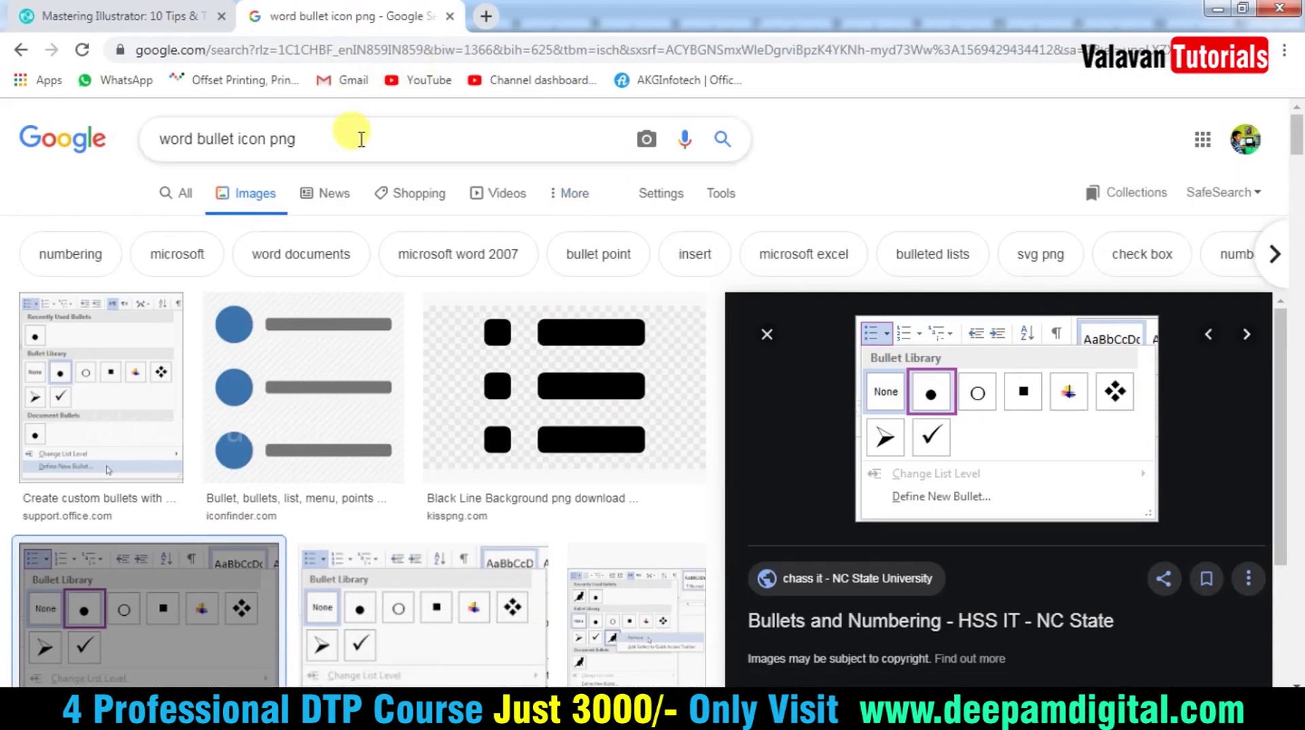
left_click_drag(359, 139, 66, 142)
- Search Google Images for 'floor tiles design' and scroll through the results
type("floor tiles")
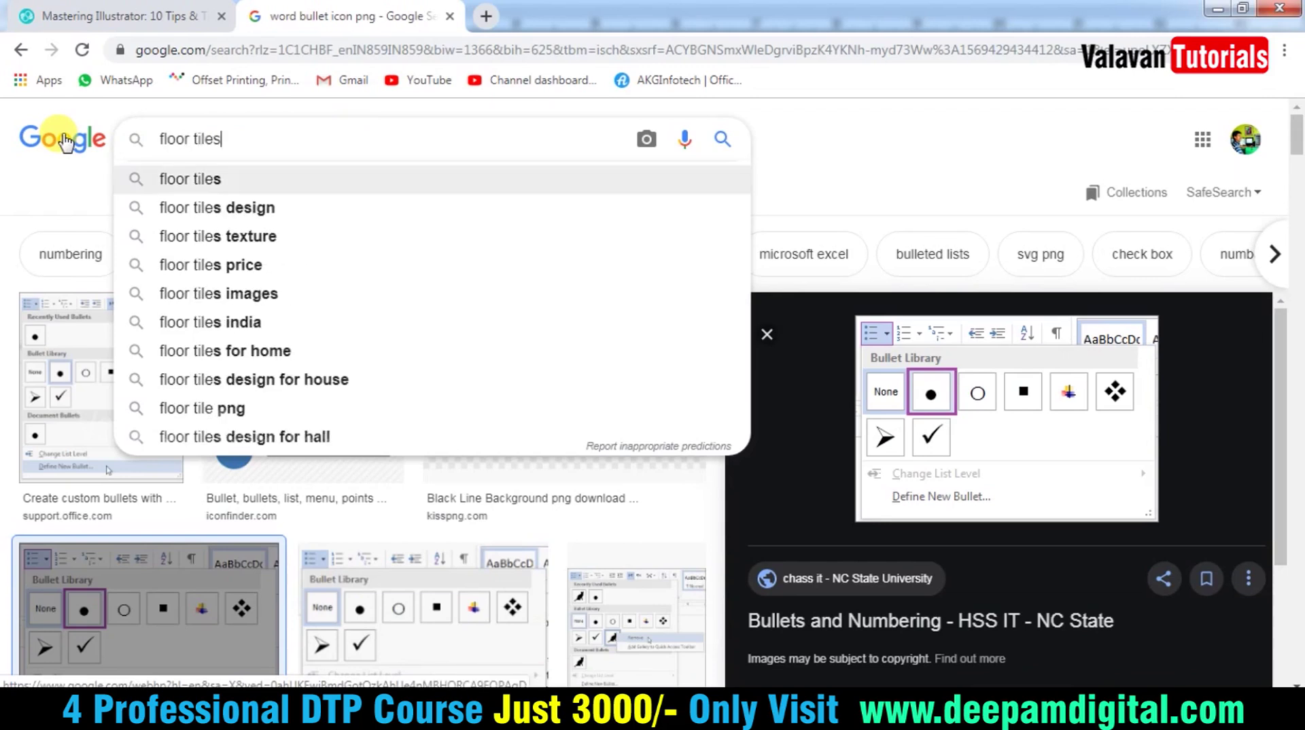
type(" design")
key("Return")
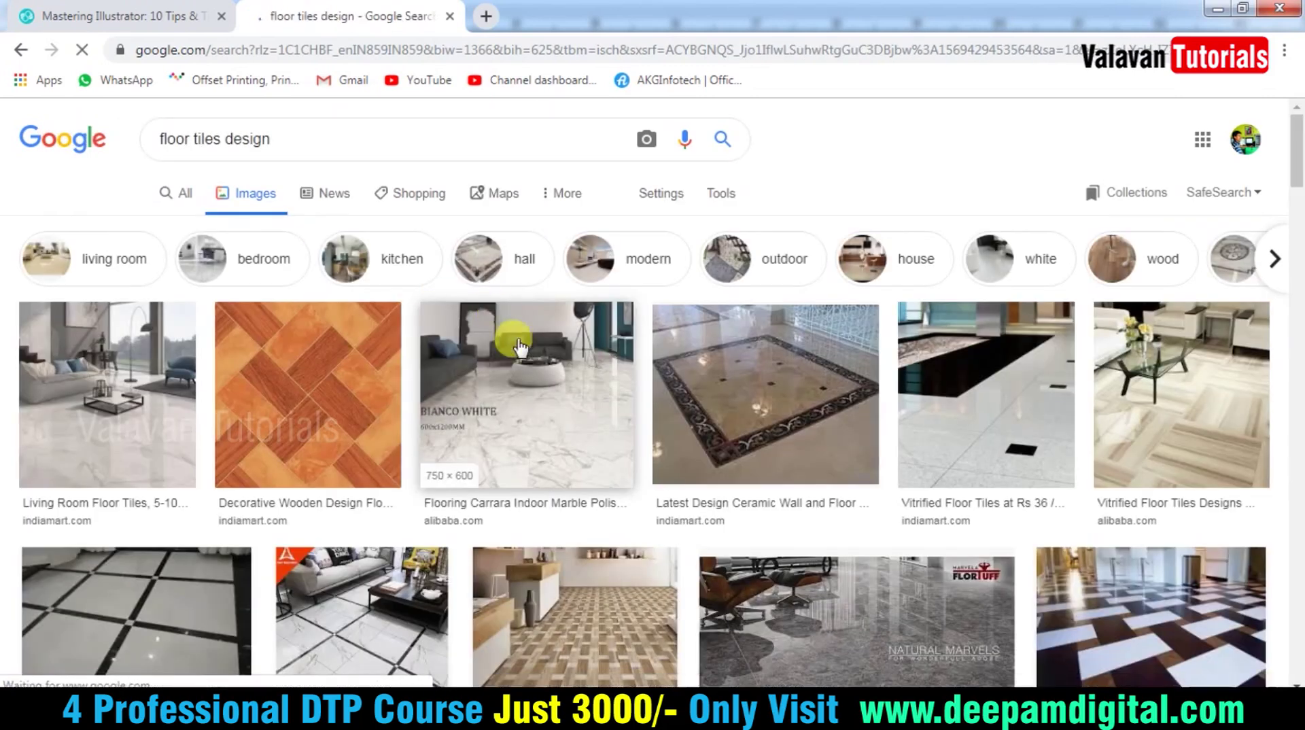
scroll(811, 494, "down", 3)
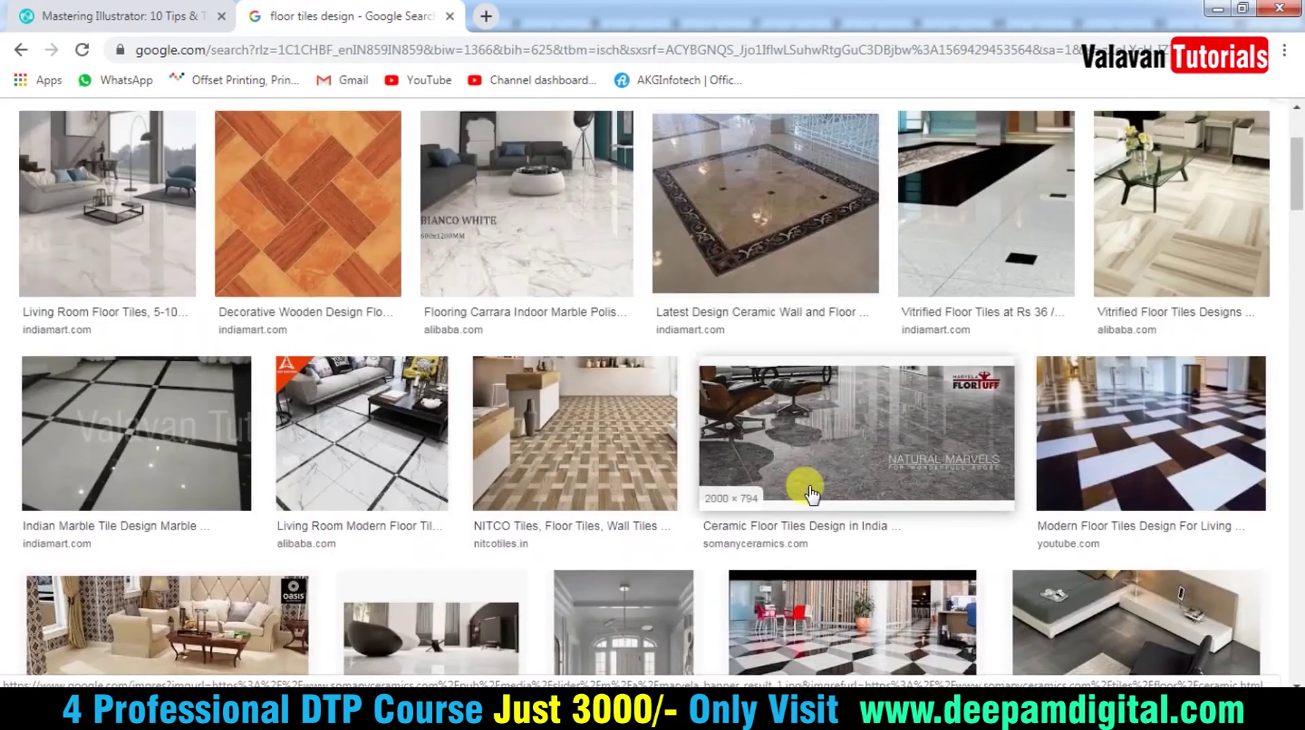
scroll(932, 480, "down", 3)
scroll(932, 481, "down", 4)
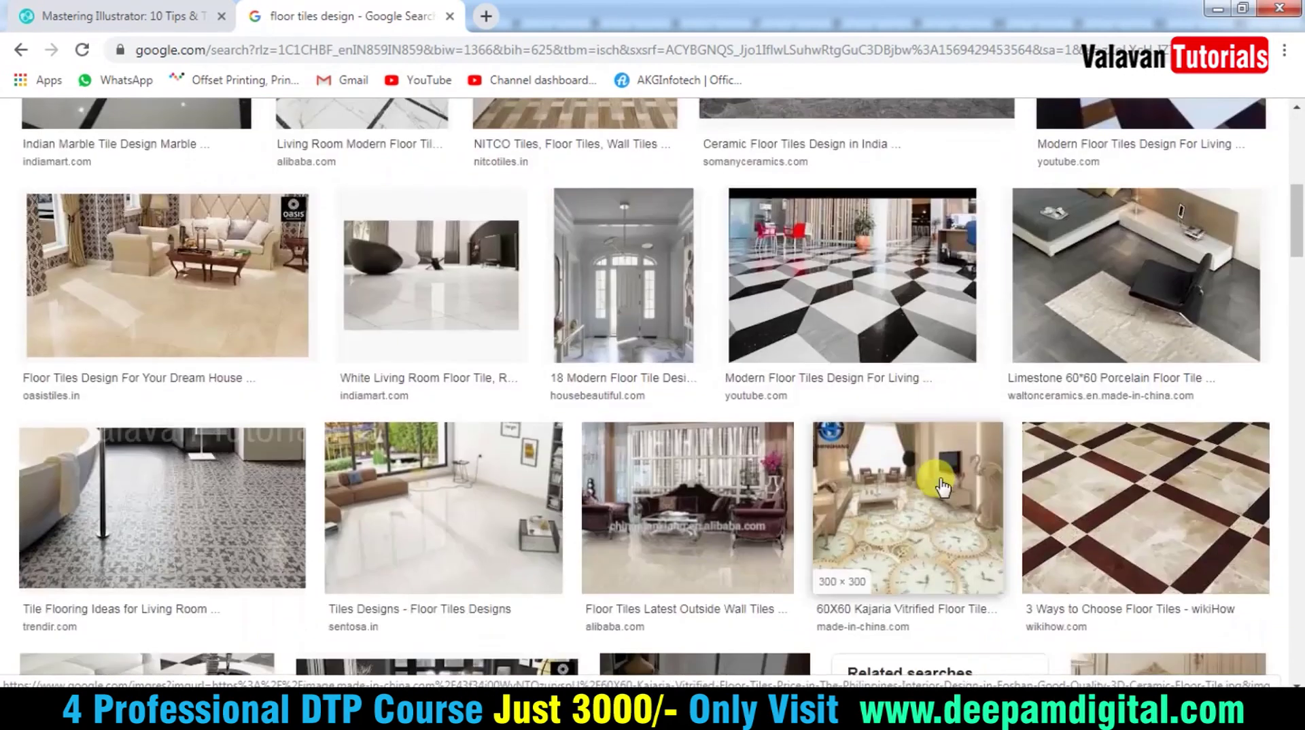
scroll(940, 476, "down", 2)
scroll(941, 476, "down", 2)
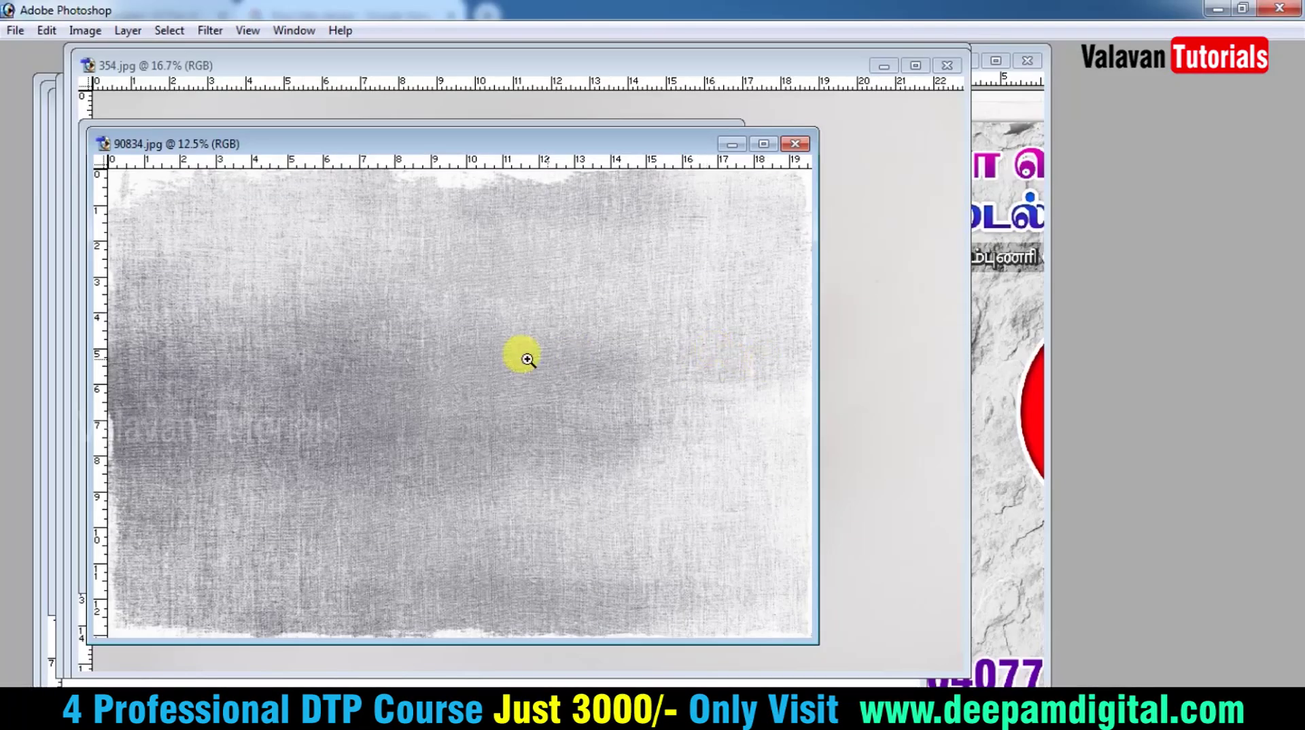
- Close the grey, torn-paper and another texture image without saving
left_click(528, 359)
key("ctrl+w")
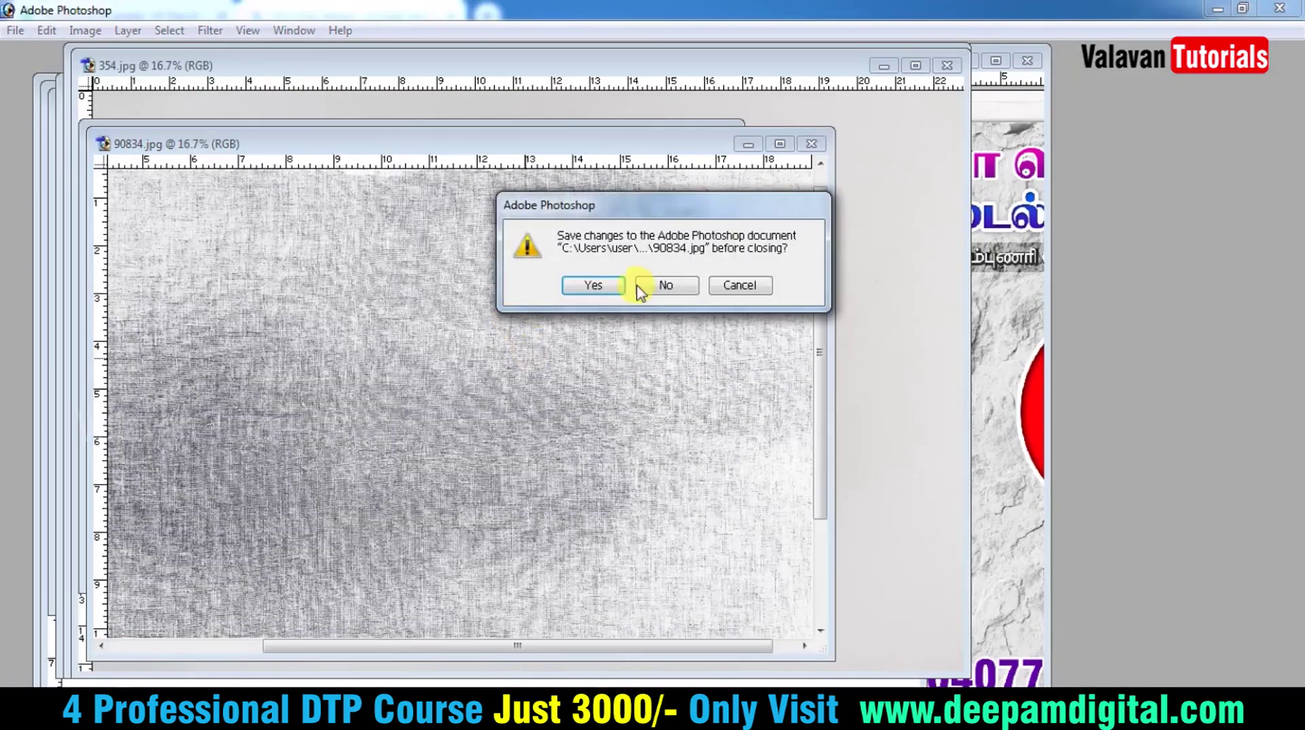
left_click(652, 282)
key("ctrl+w")
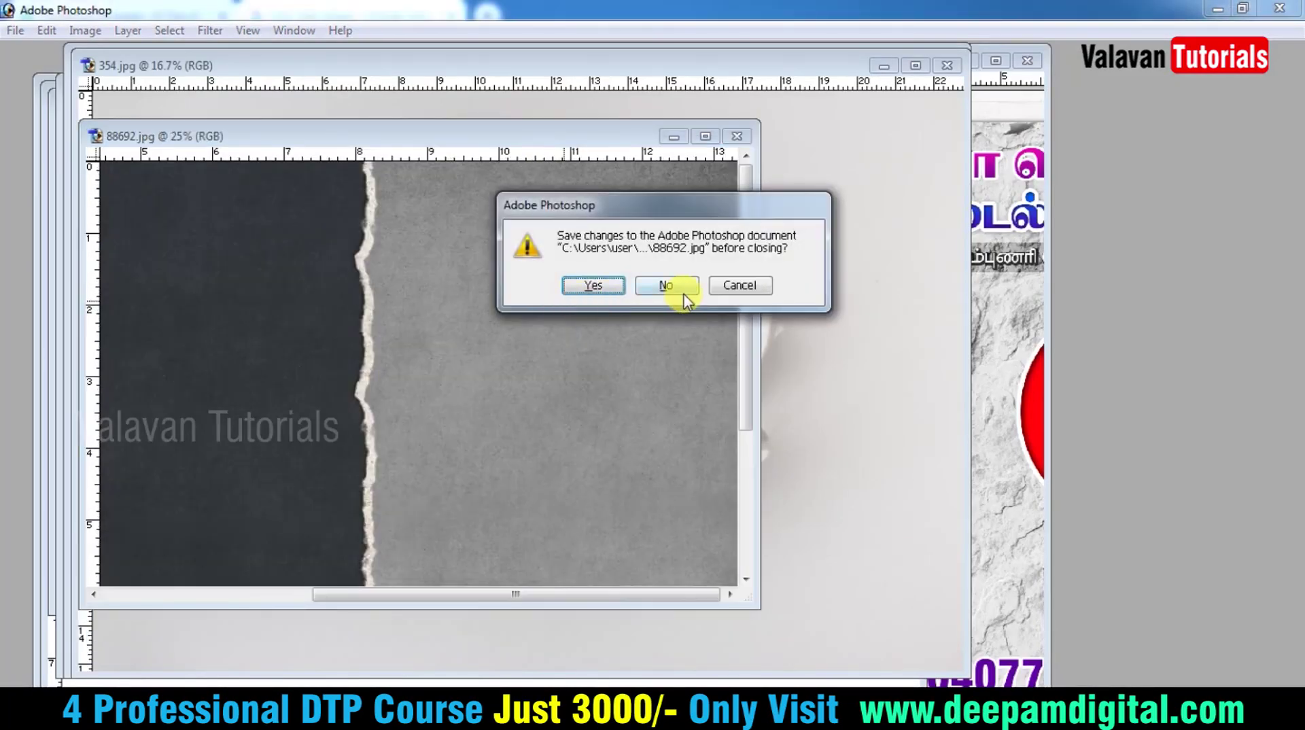
left_click(675, 288)
key("ctrl+w")
- Close the pink note-paper and brown parchment textures without saving, and zoom into the reference flyer
key("ctrl+w")
left_click(669, 287)
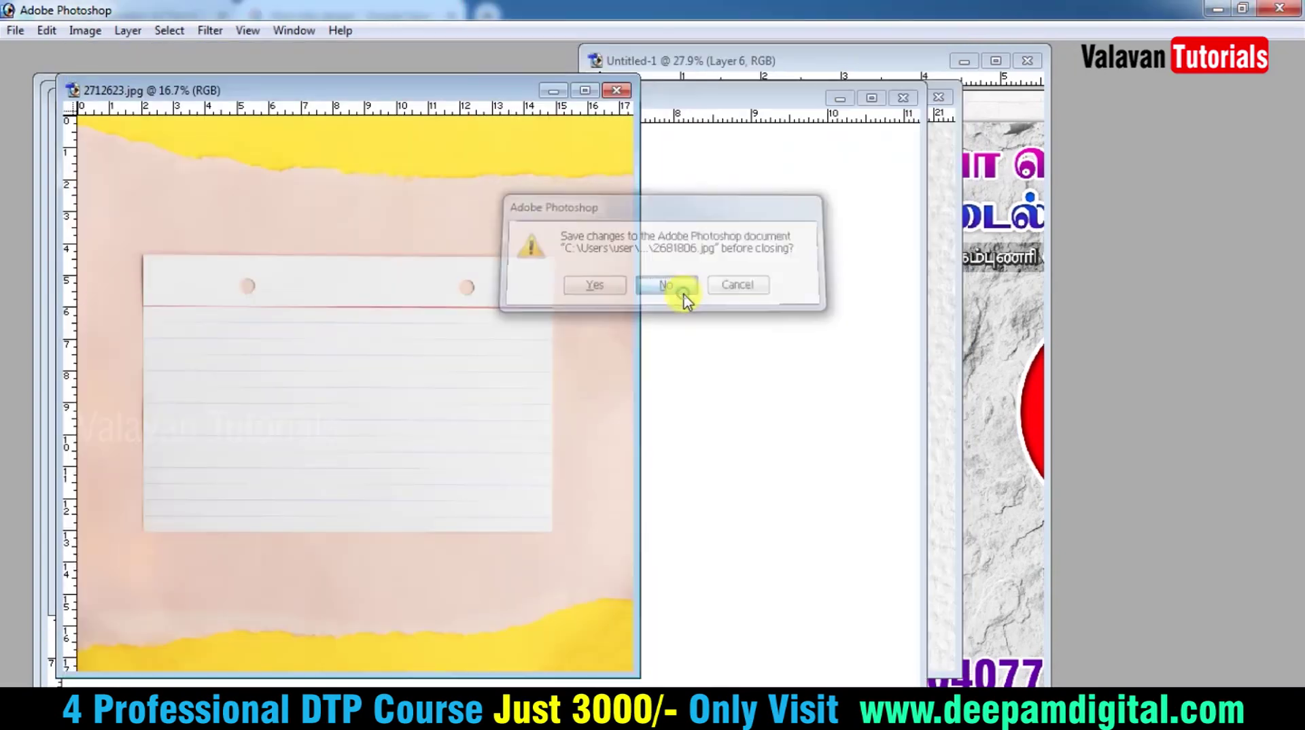
key("ctrl+w")
left_click(684, 291)
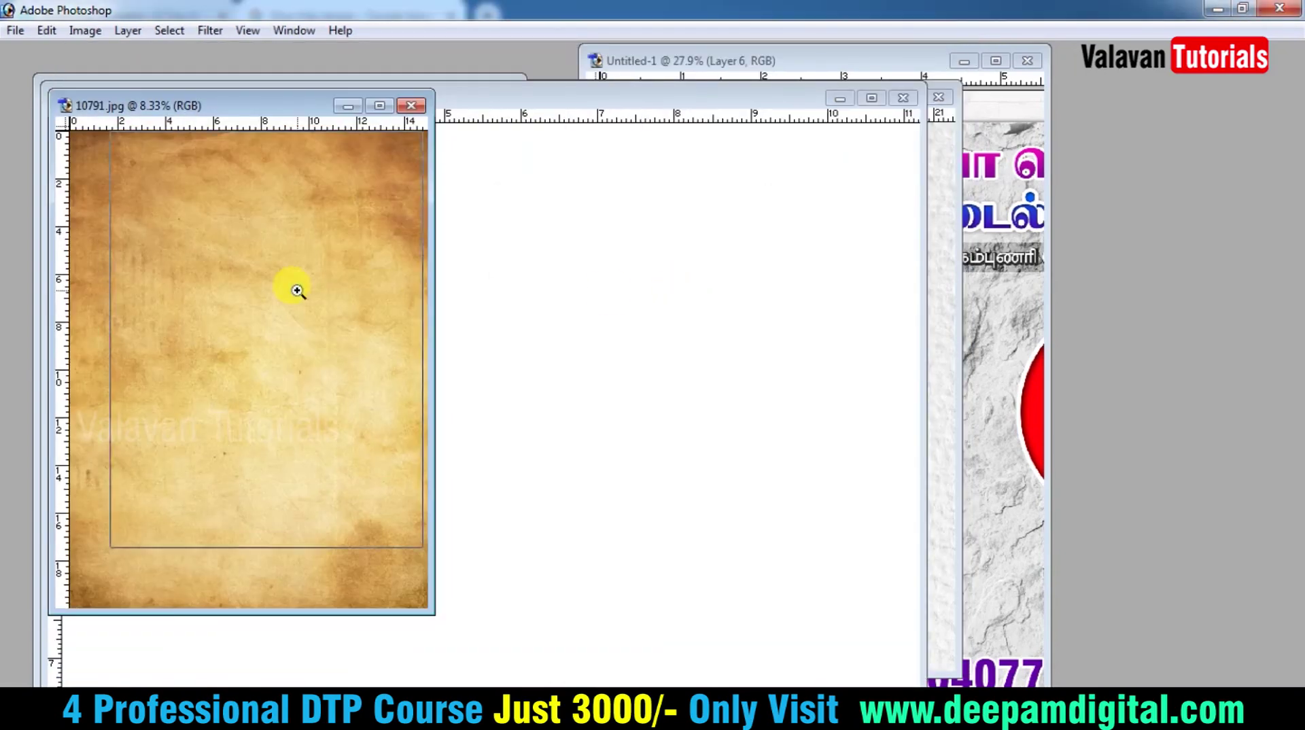
key("ctrl+w")
key("ctrl+w")
left_click(668, 284)
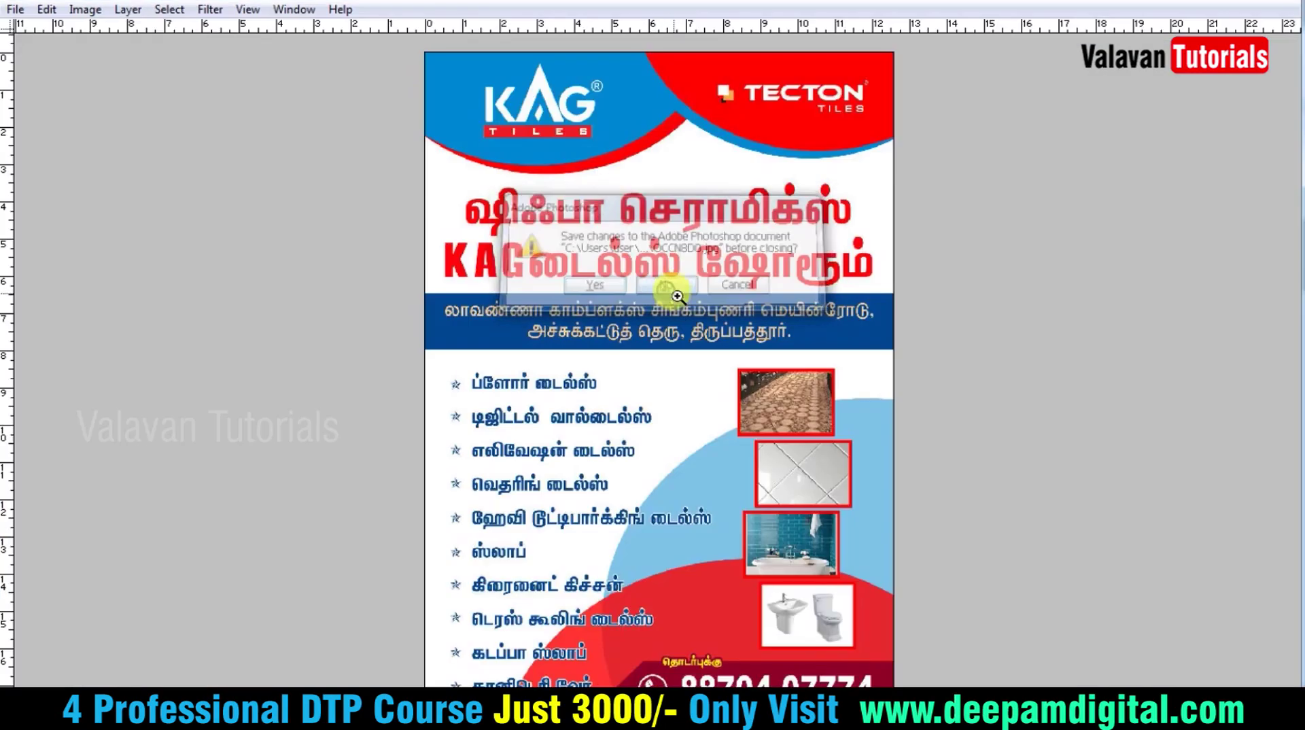
key("ctrl+plus")
key("ctrl+plus")
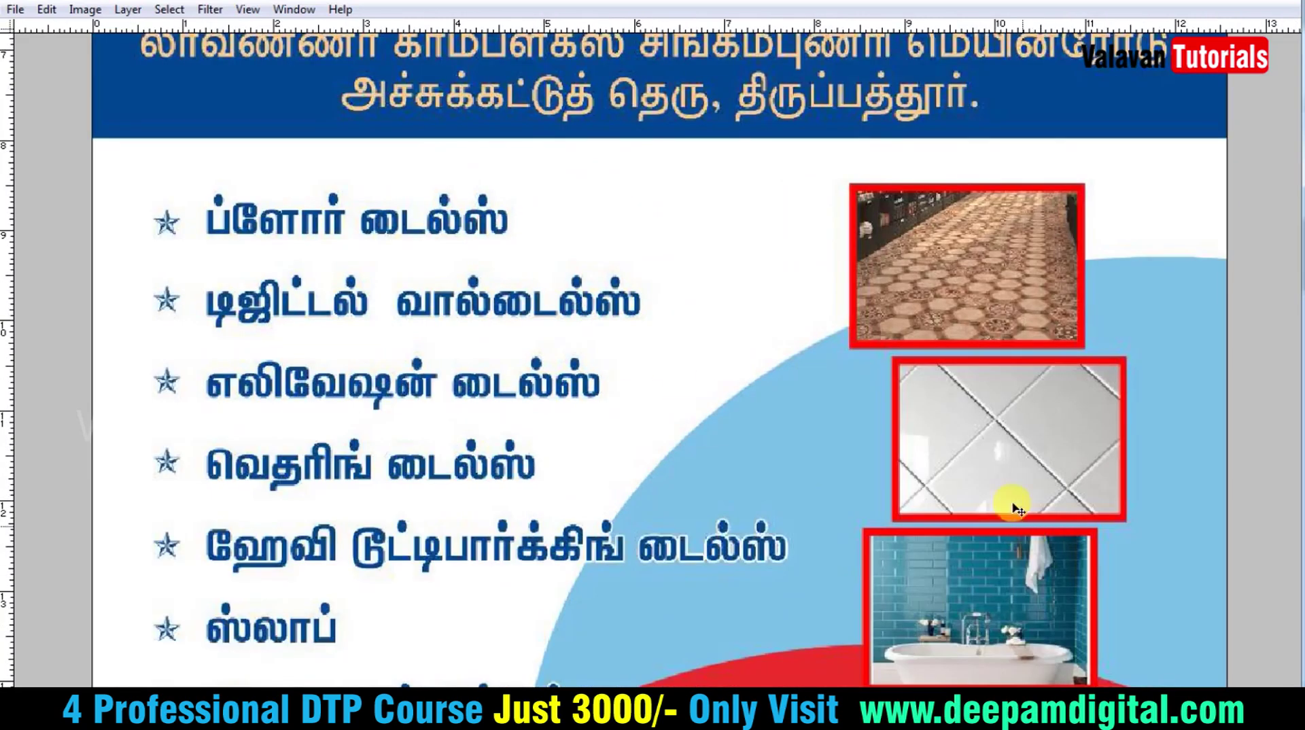
key("alt+Tab")
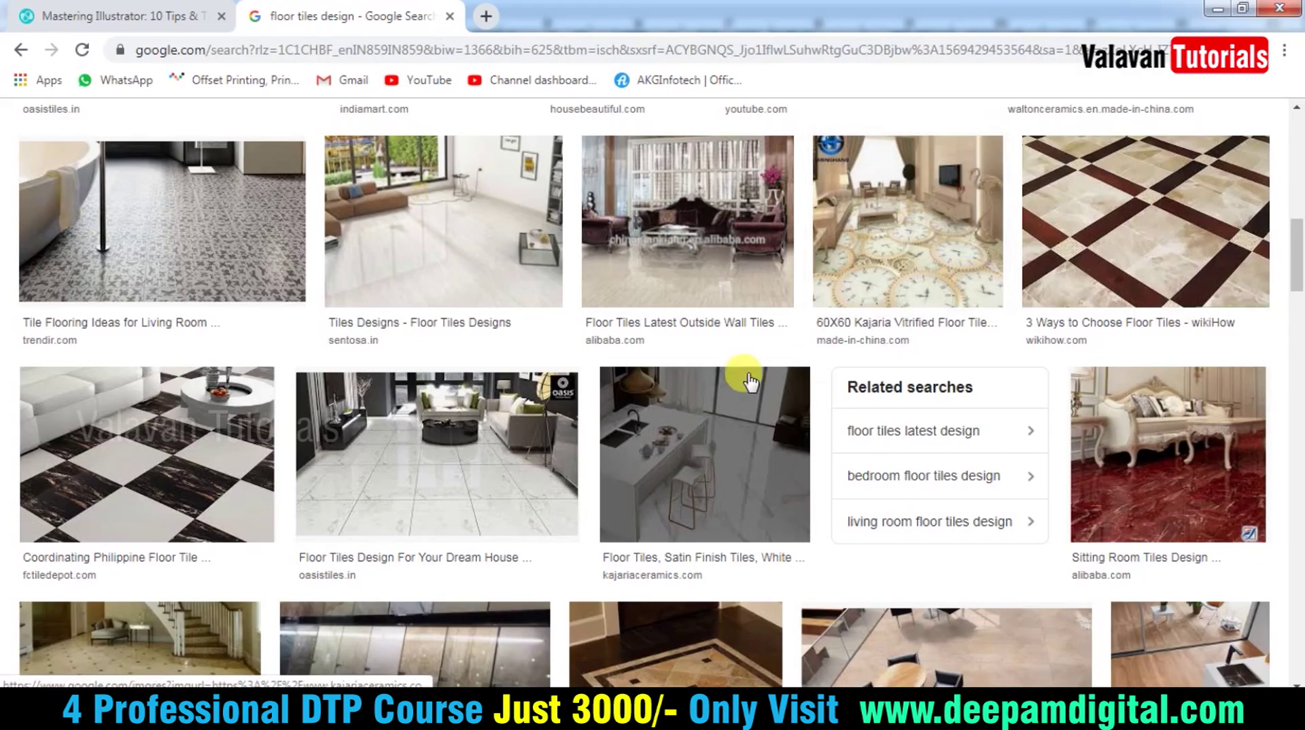
- Copy the wood-effect herringbone floor tile photo from the image results
scroll(748, 378, "down", 3)
scroll(753, 401, "down", 2)
left_click(690, 181)
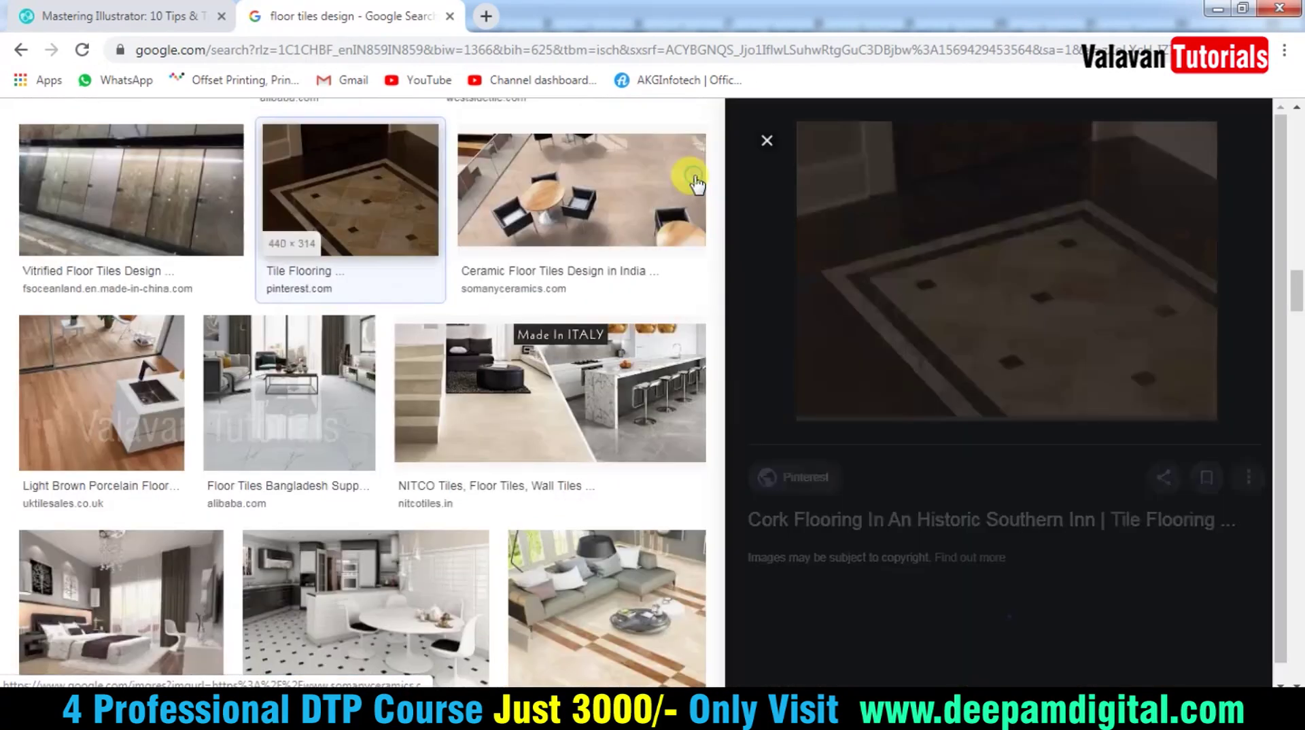
scroll(766, 452, "down", 5)
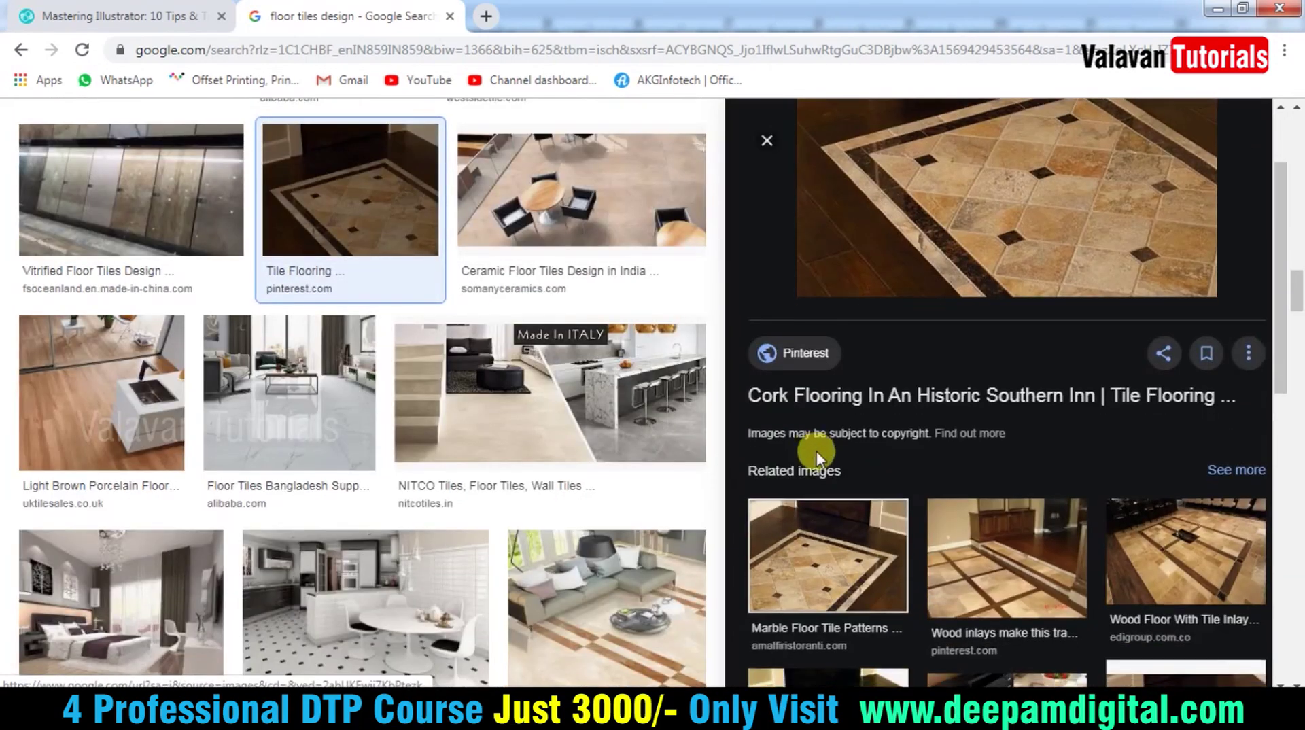
scroll(817, 451, "down", 3)
left_click(952, 383)
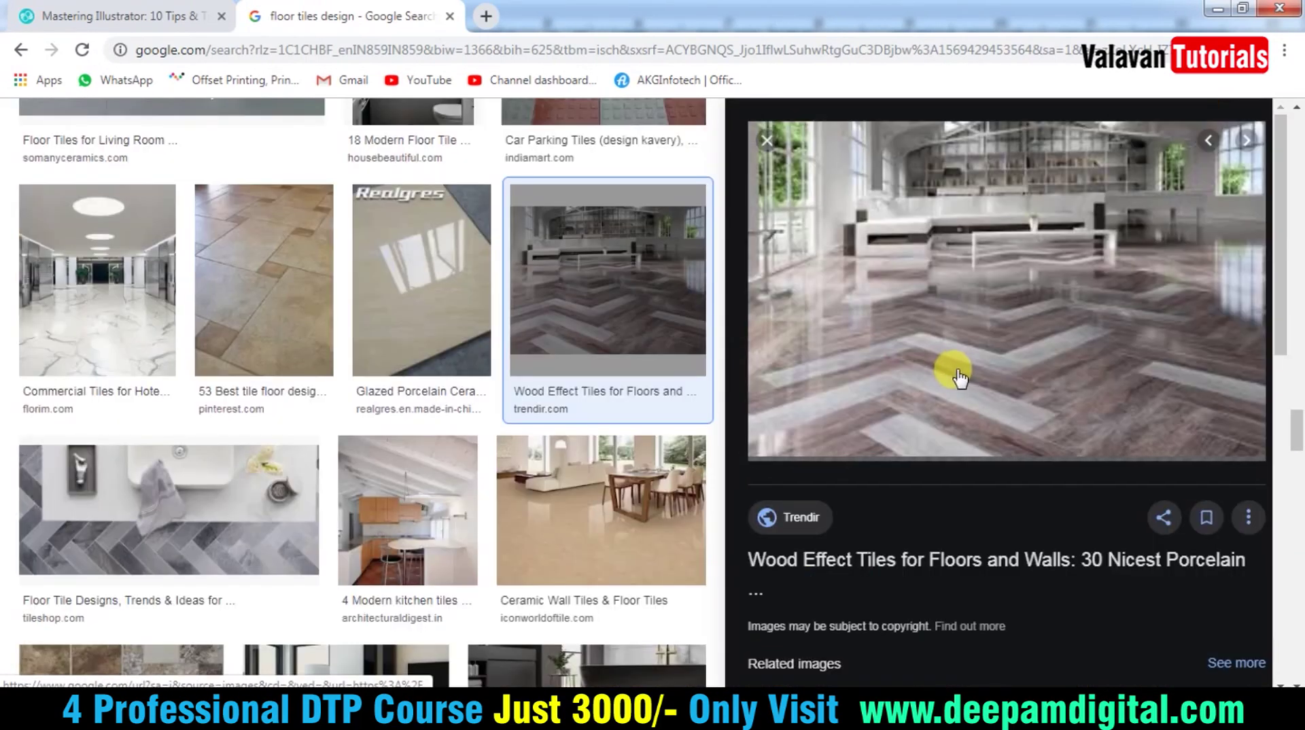
right_click(1010, 264)
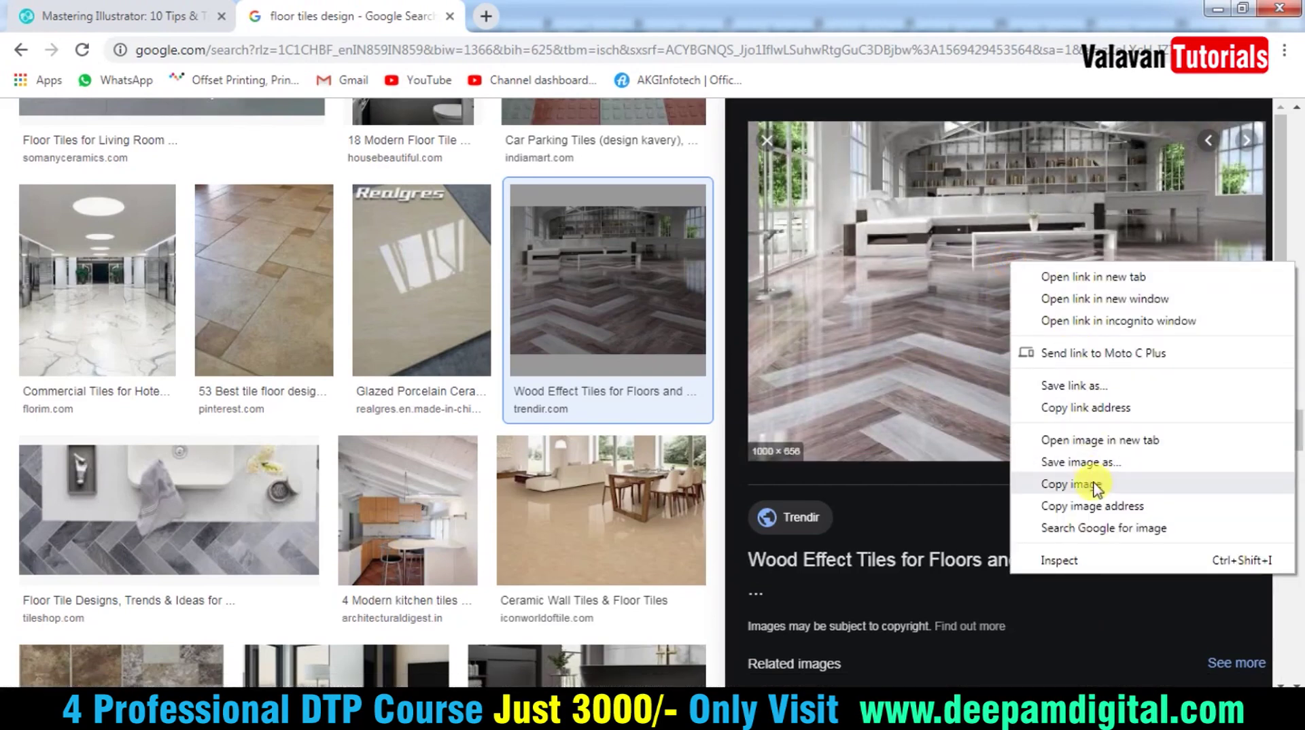
left_click(1095, 488)
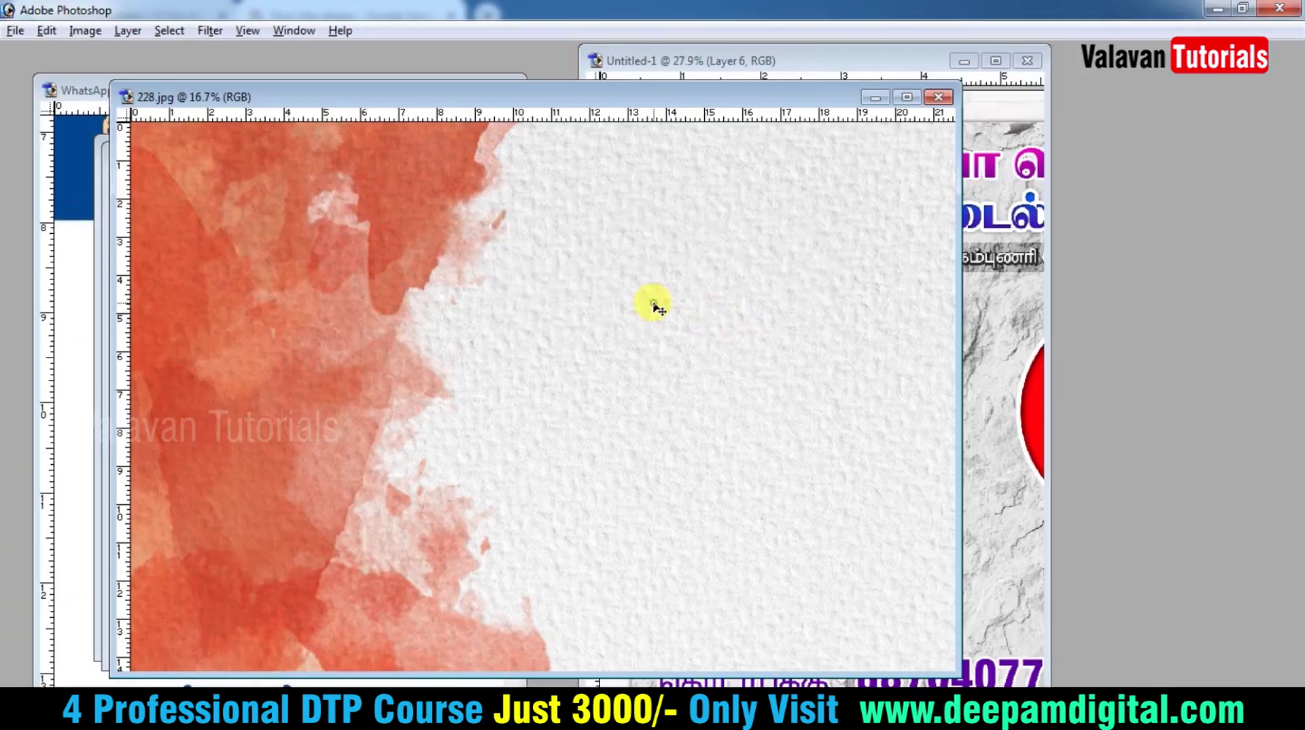
- Close the orange watercolour texture, paste the tile photo into the left circle and enlarge it
key("ctrl+w")
key("ctrl+w")
key("ctrl+w")
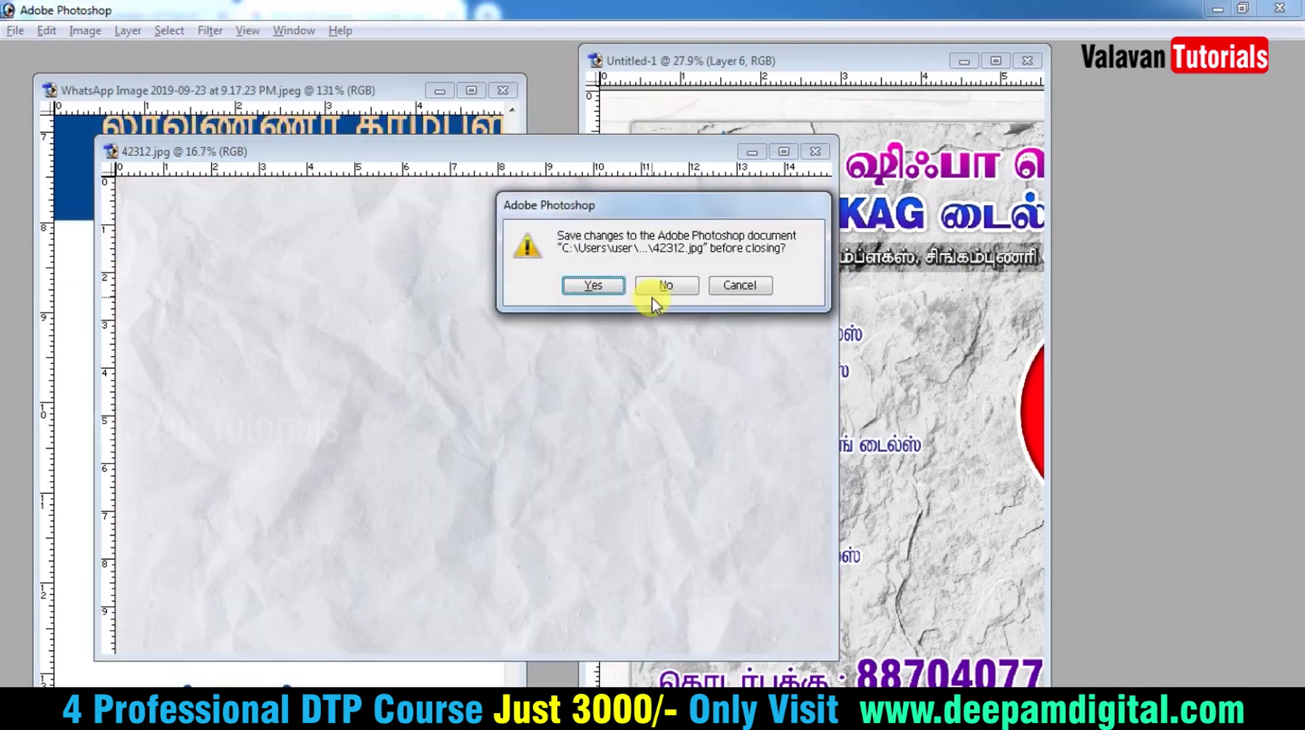
left_click(651, 297)
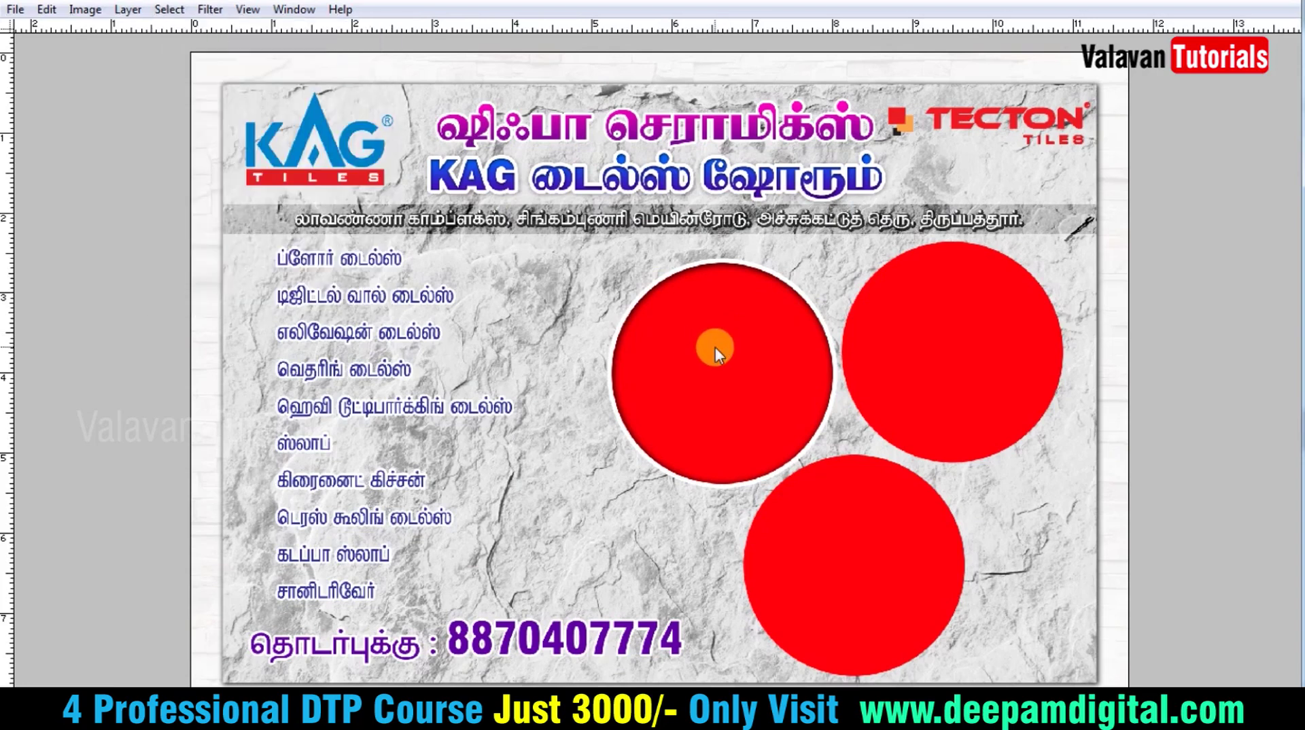
key("ctrl+shift+v")
key("ctrl+t")
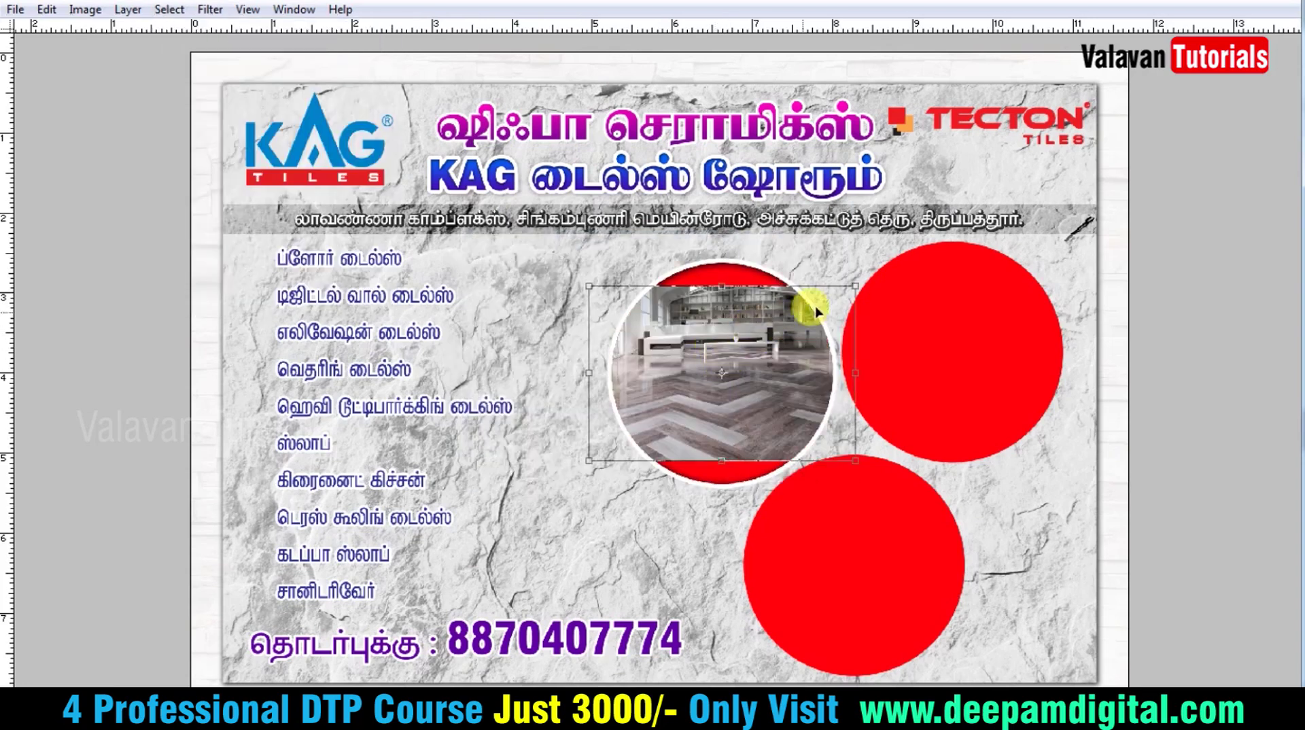
left_click_drag(850, 286, 917, 256)
key("Return")
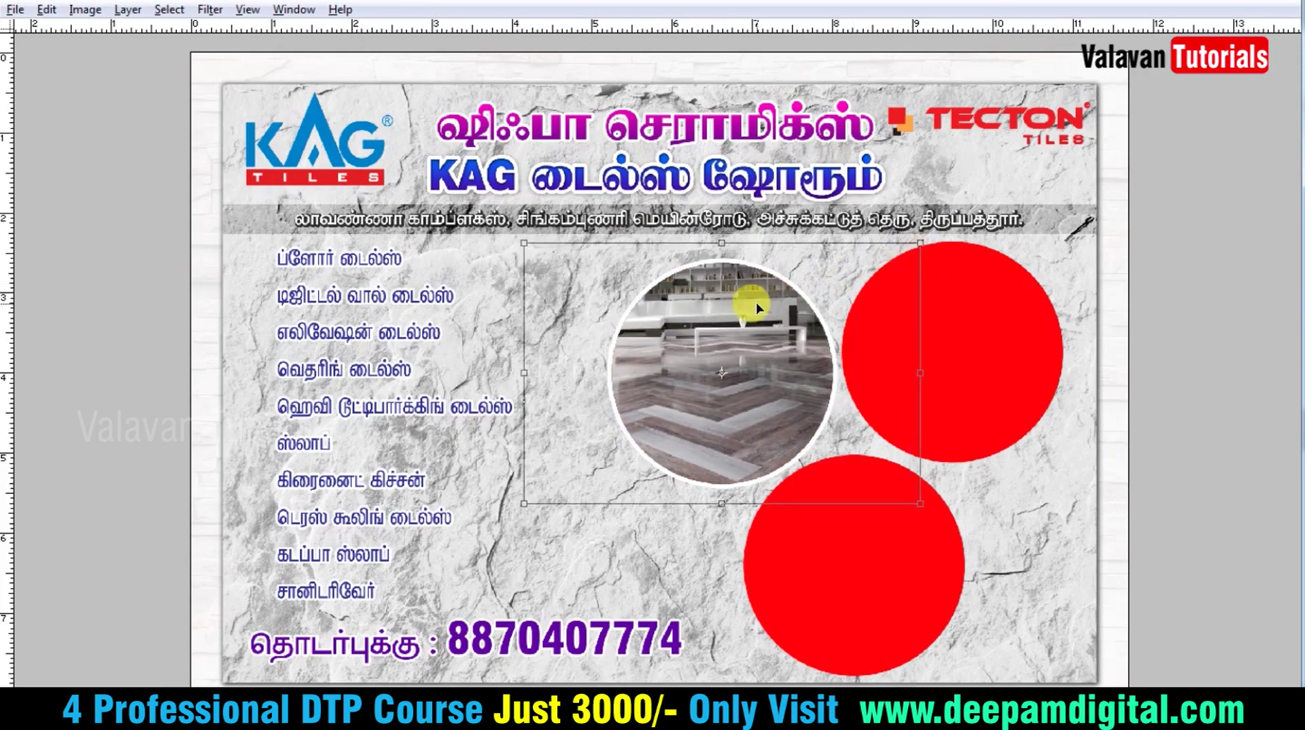
- Reposition and scale down the tile photo inside the circle, then hide it to compare
left_click_drag(744, 346, 735, 359)
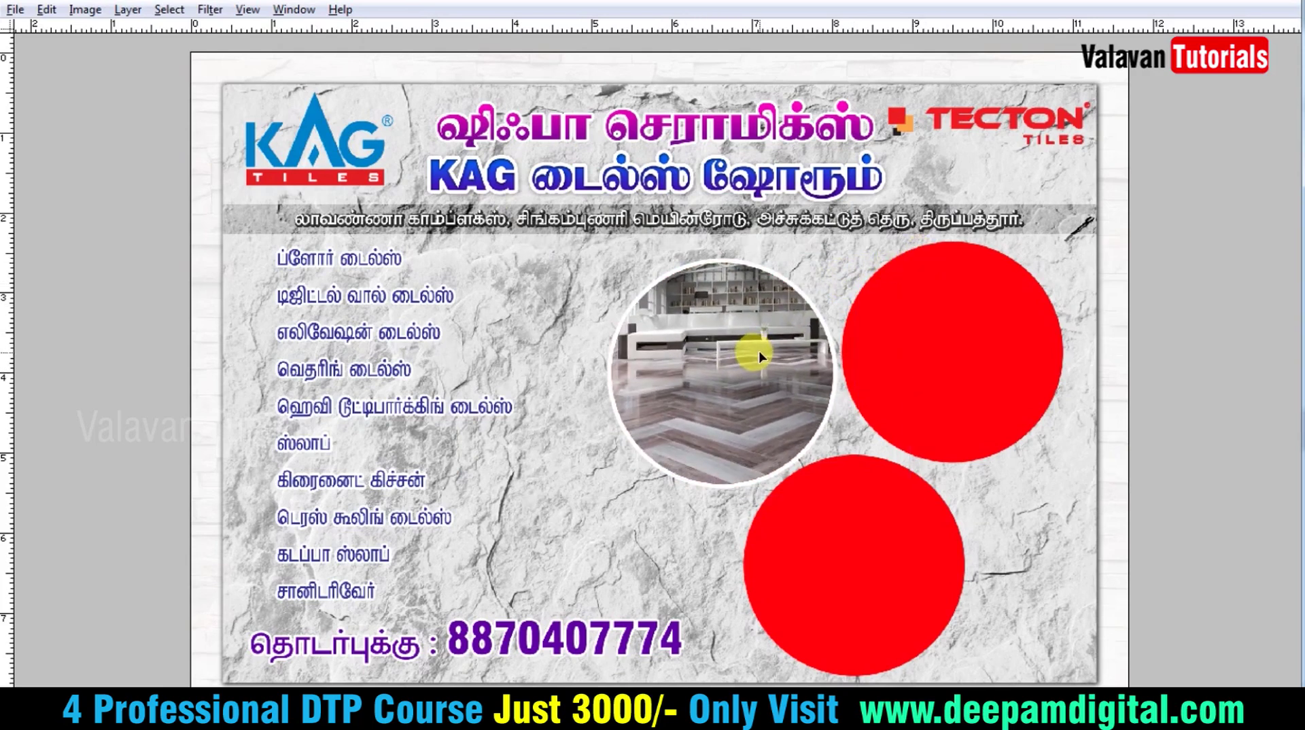
scroll(902, 394, "up", 2)
key("ctrl+t")
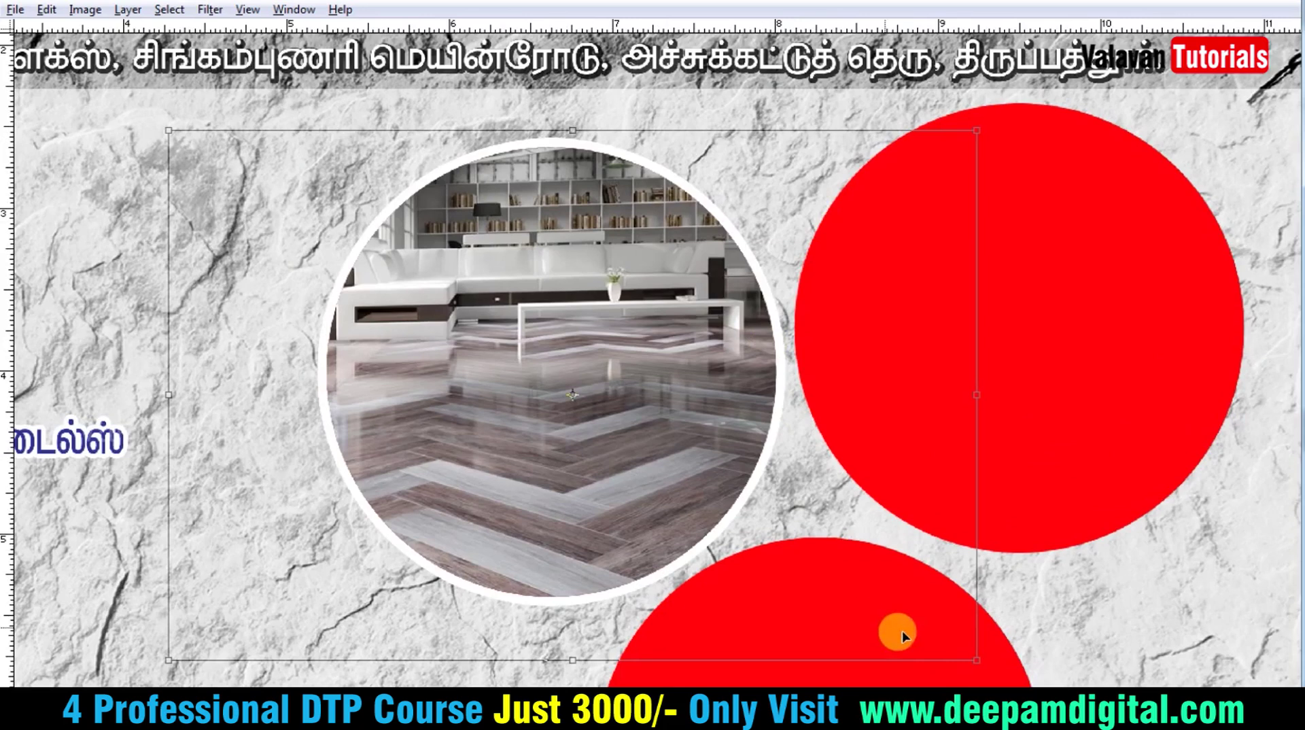
left_click_drag(977, 657, 836, 545)
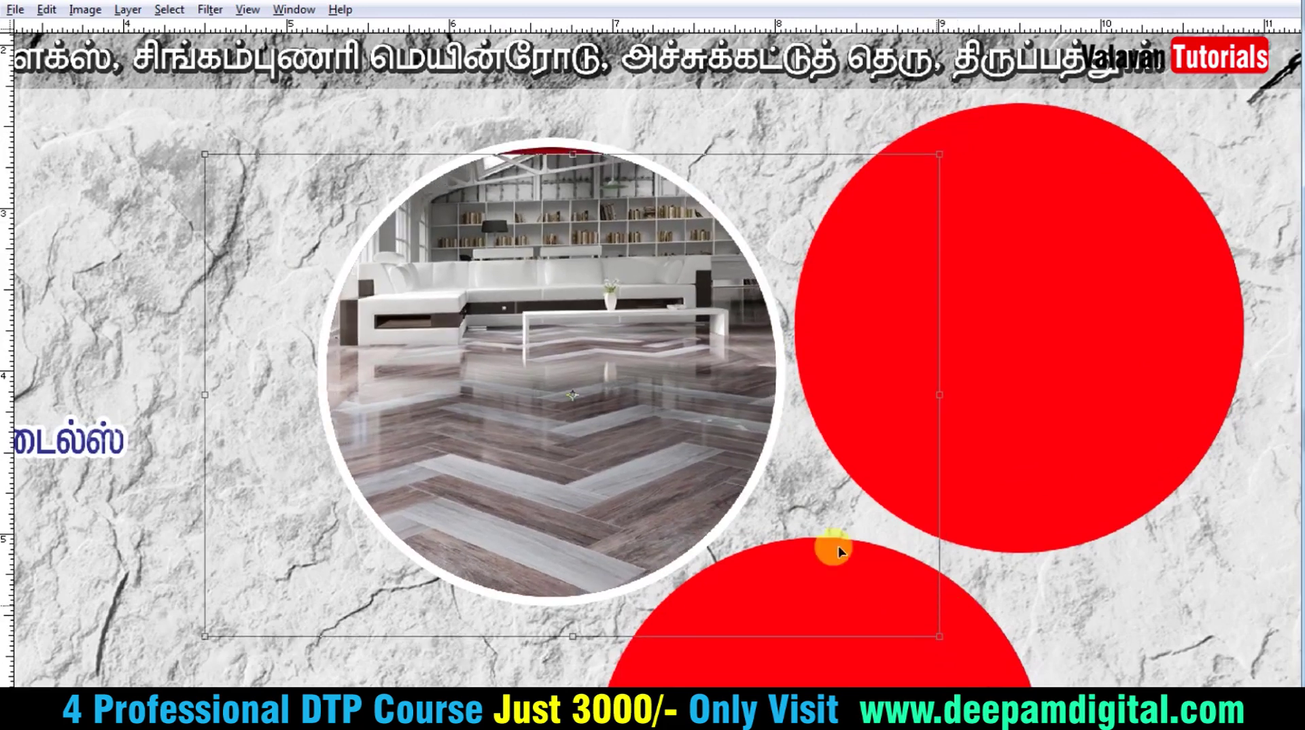
key("Return")
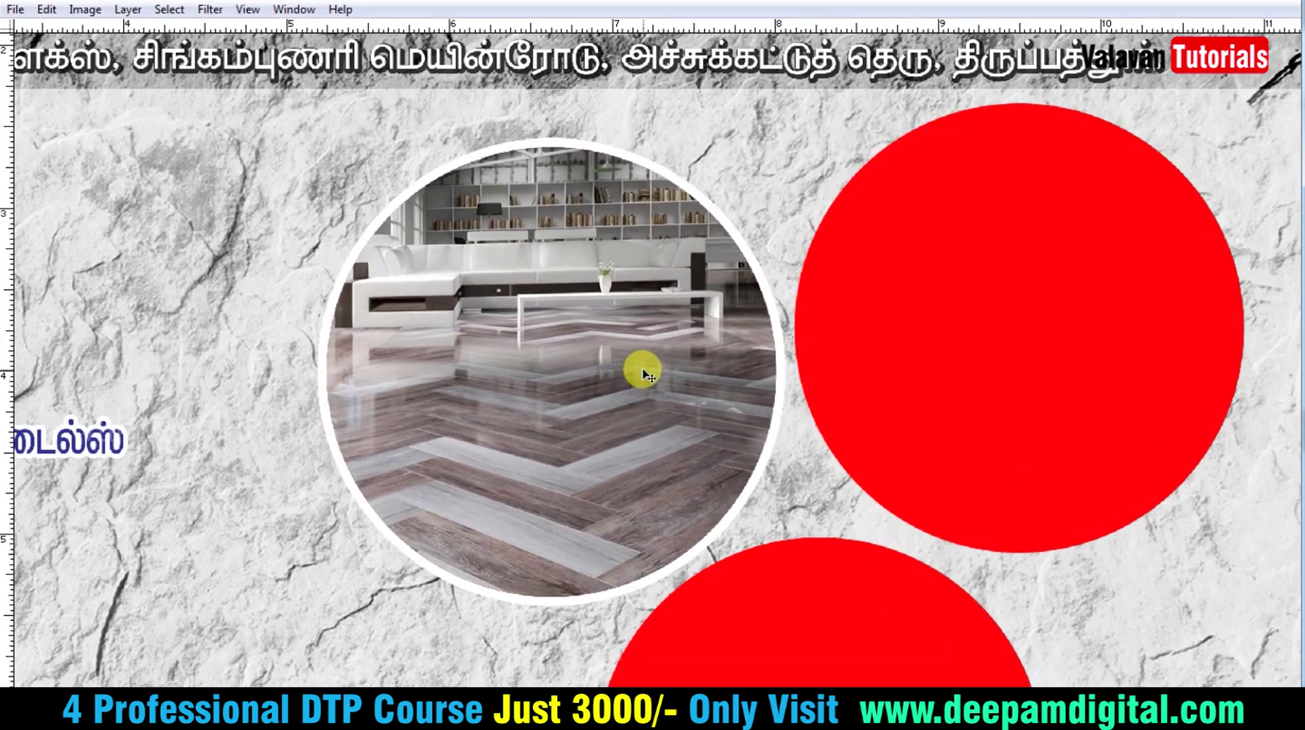
left_click(643, 373)
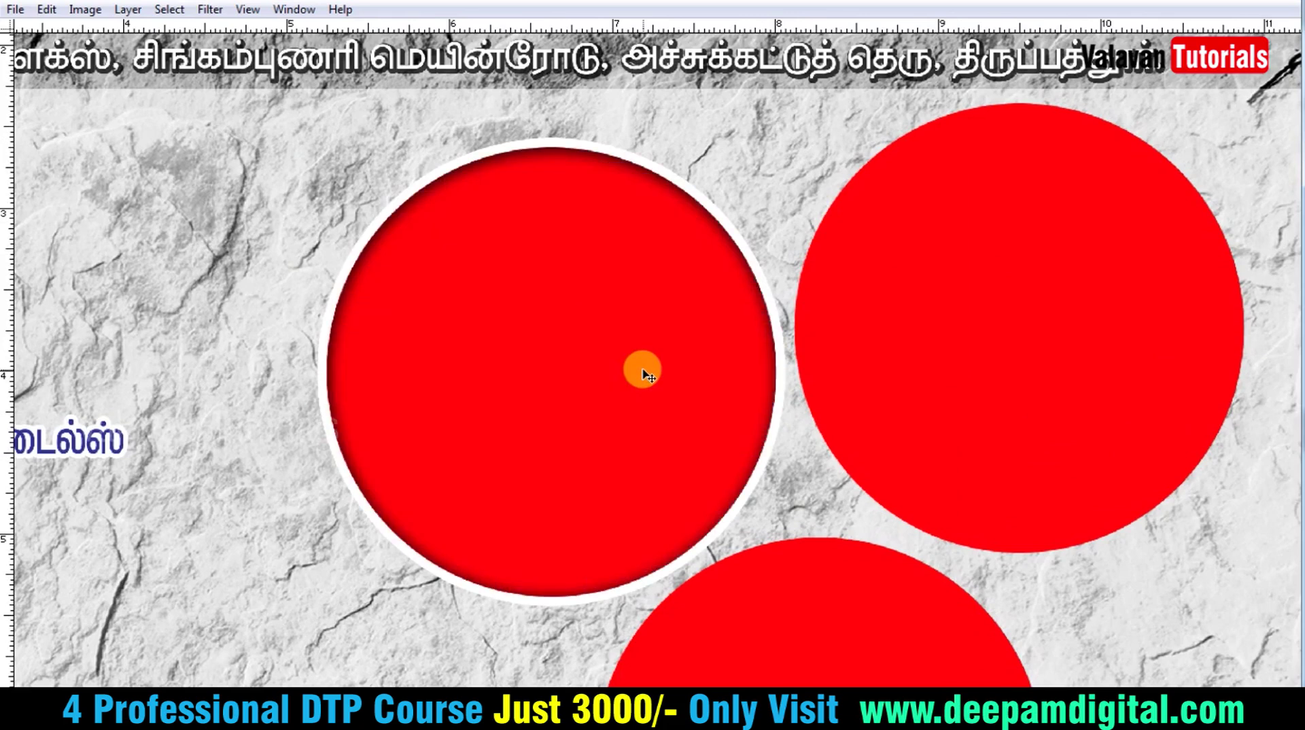
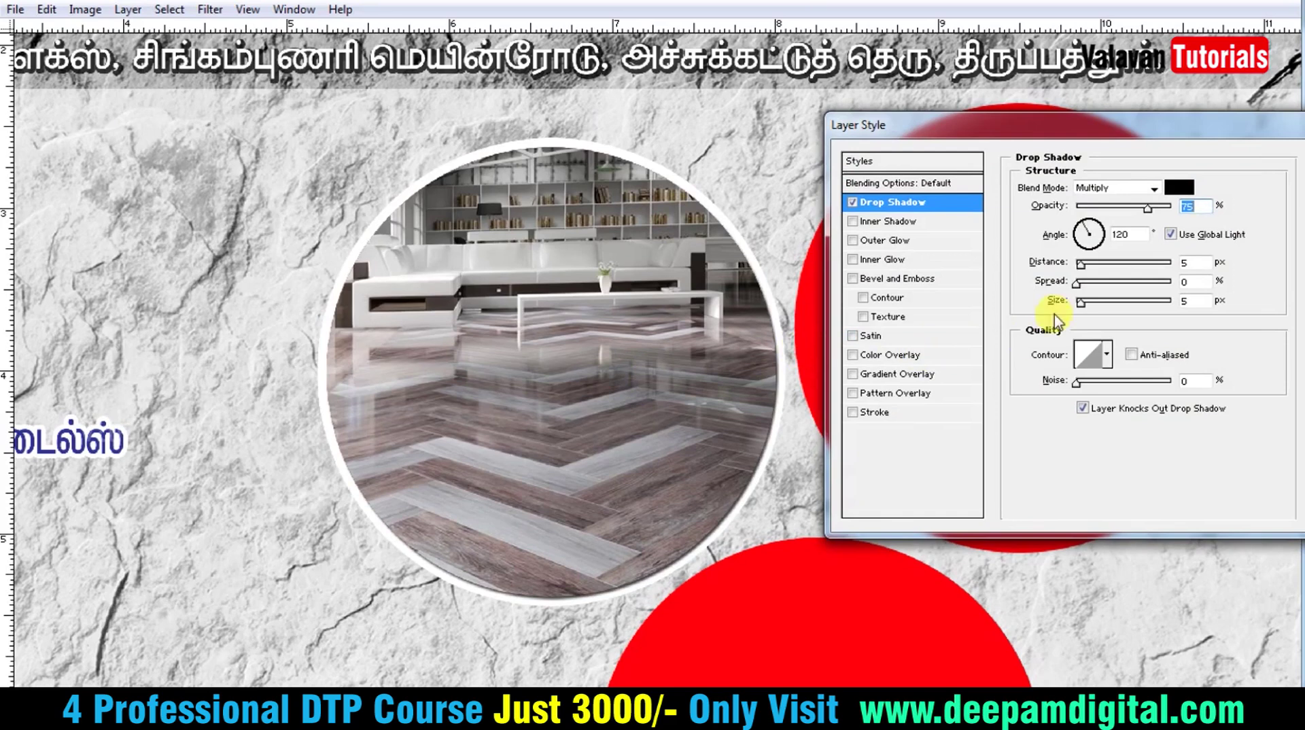
- Swap the photo circle's drop shadow for a 57 px inner shadow and fit the flyer on screen
left_click(853, 202)
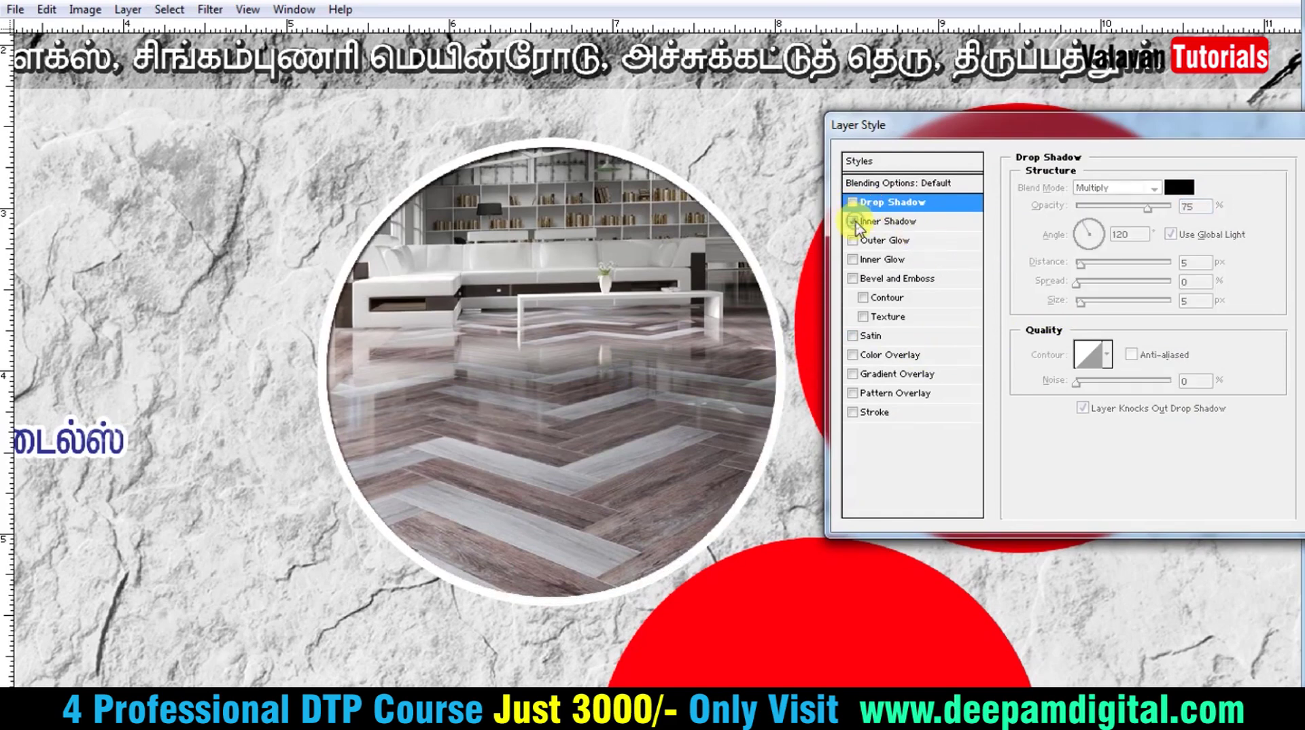
left_click(906, 223)
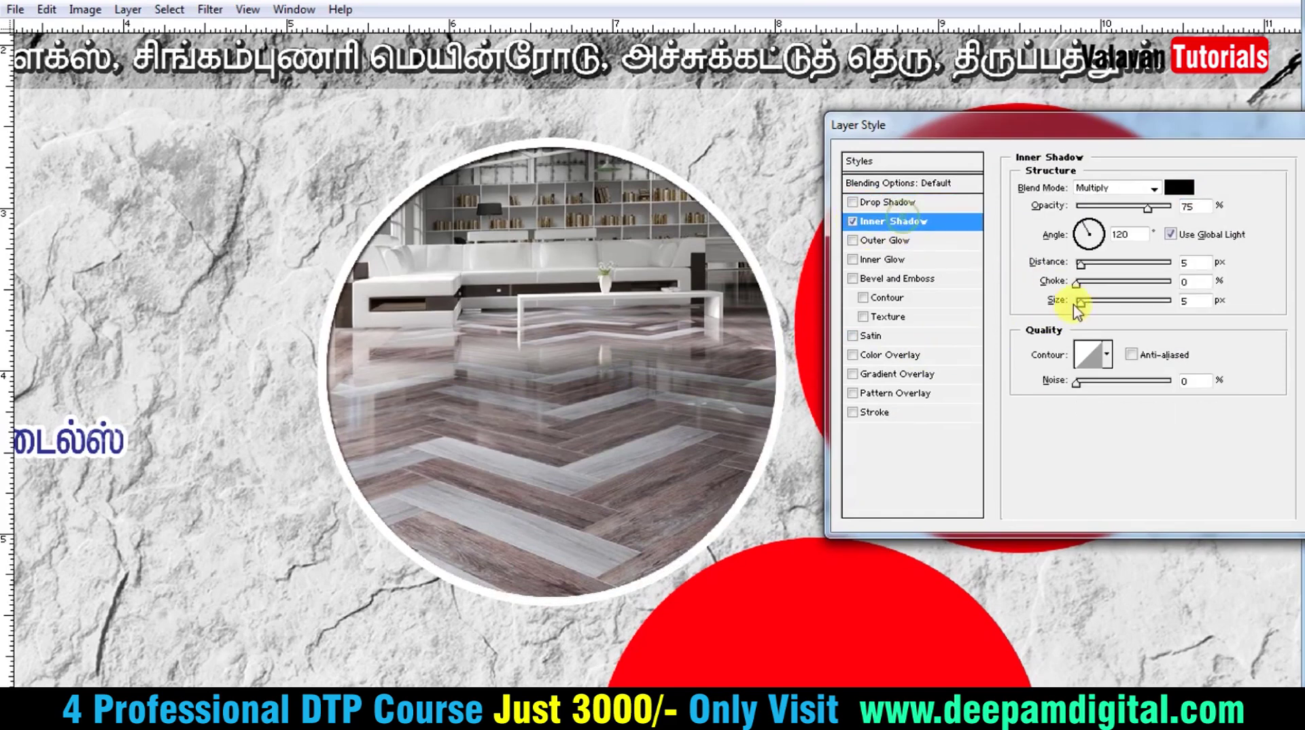
mouse_move(1088, 307)
left_mouse_down()
mouse_move(1104, 309)
mouse_move(1096, 289)
left_mouse_up()
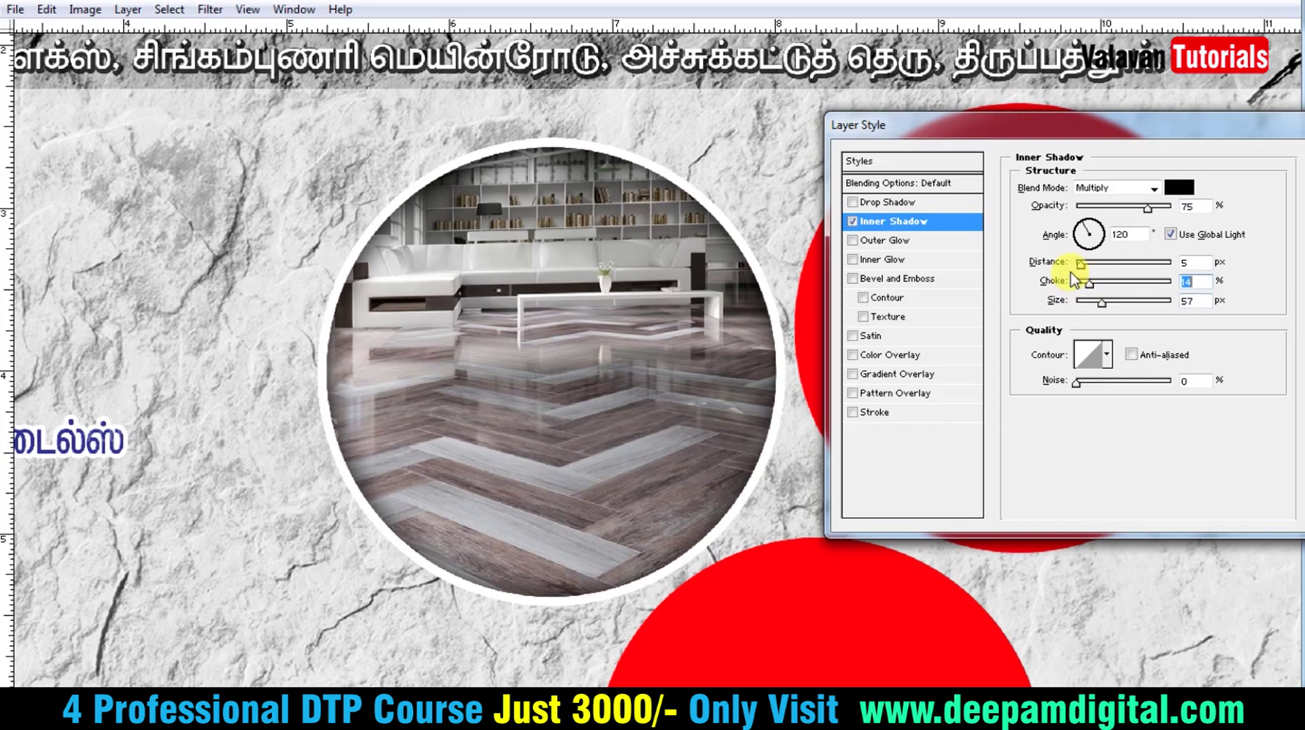
key("Return")
right_click(796, 272)
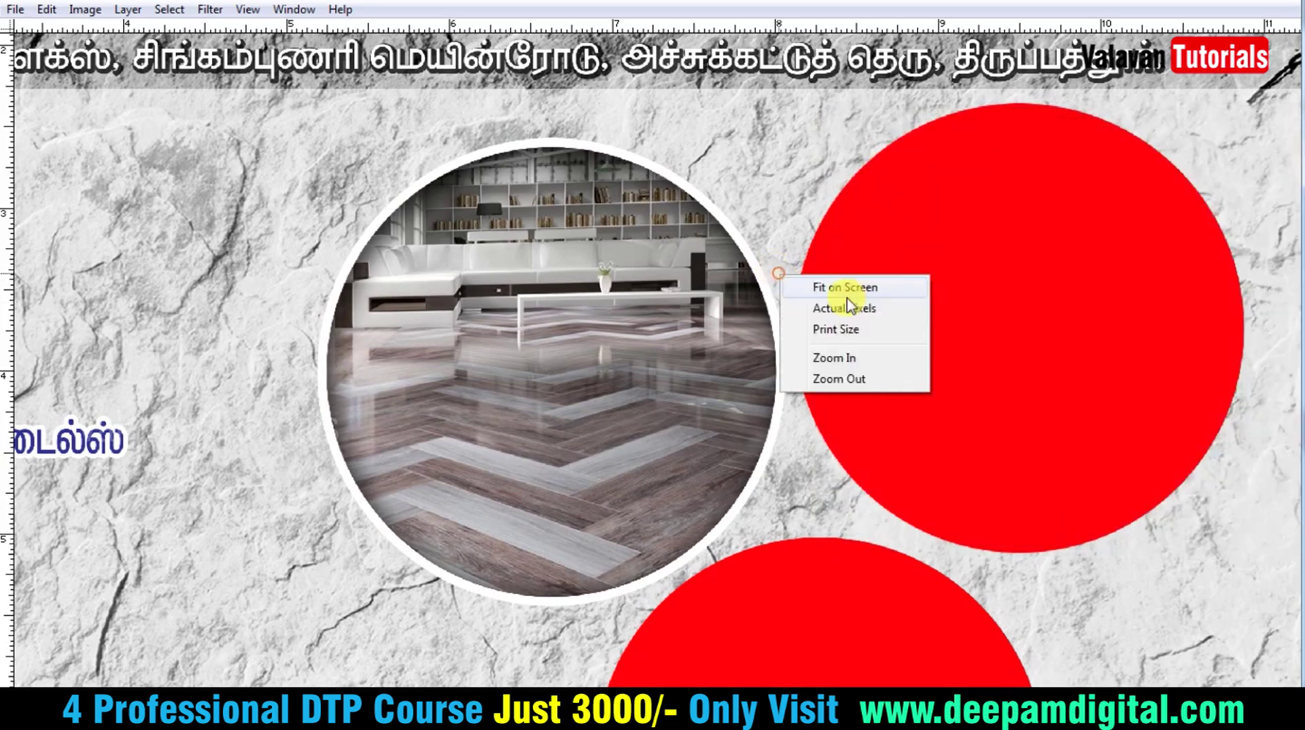
left_click(826, 285)
- Select the tile photo's layer and copy its layer style
key("ctrl+plus")
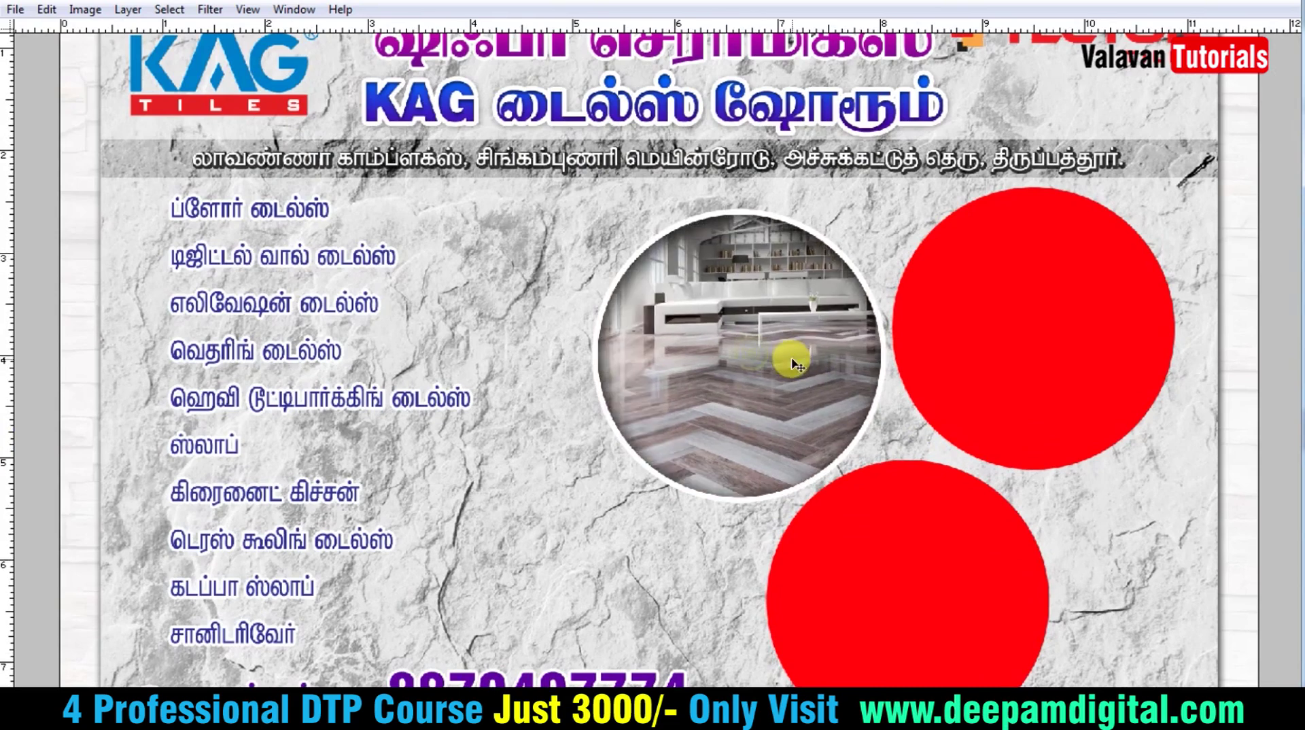
right_click(748, 301)
left_click(781, 331)
right_click(775, 317)
left_click(796, 342)
key("alt+l")
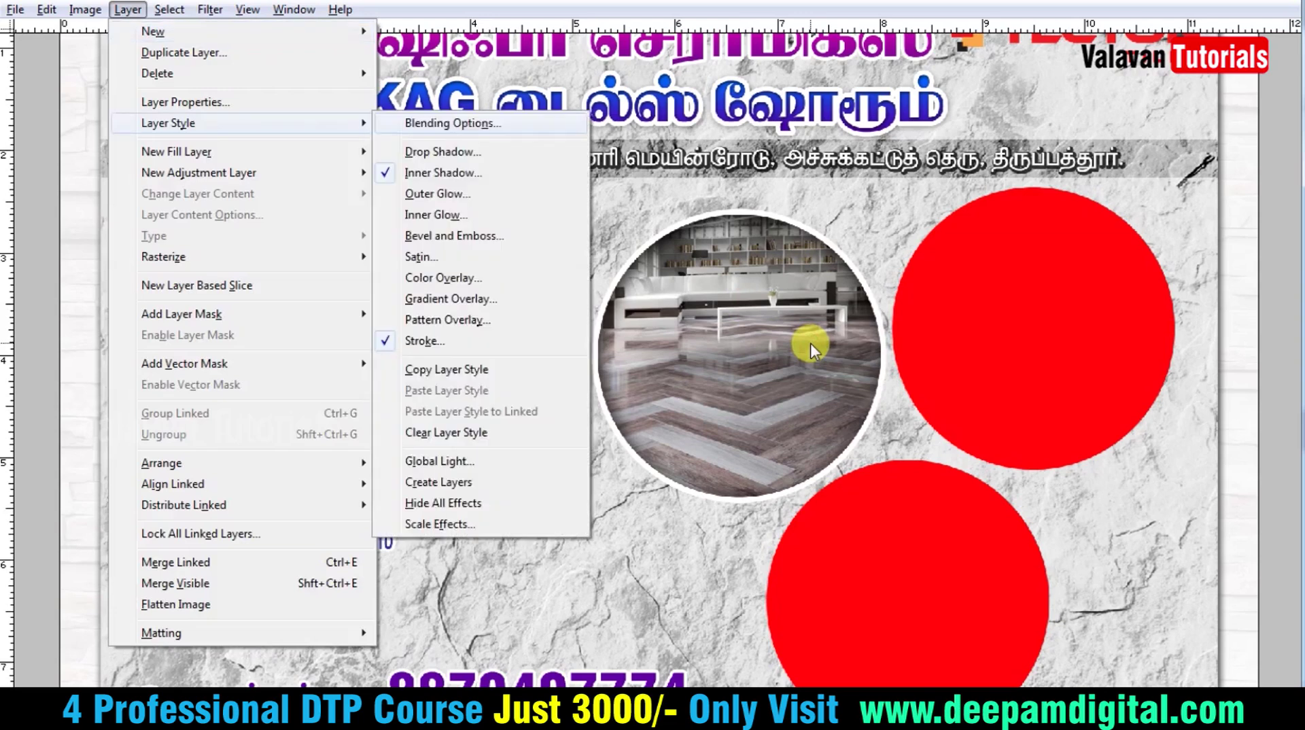
key("Escape")
- Paste the photo circle's white-outline style onto both the upper and lower red circles
key("alt+l")
key("y")
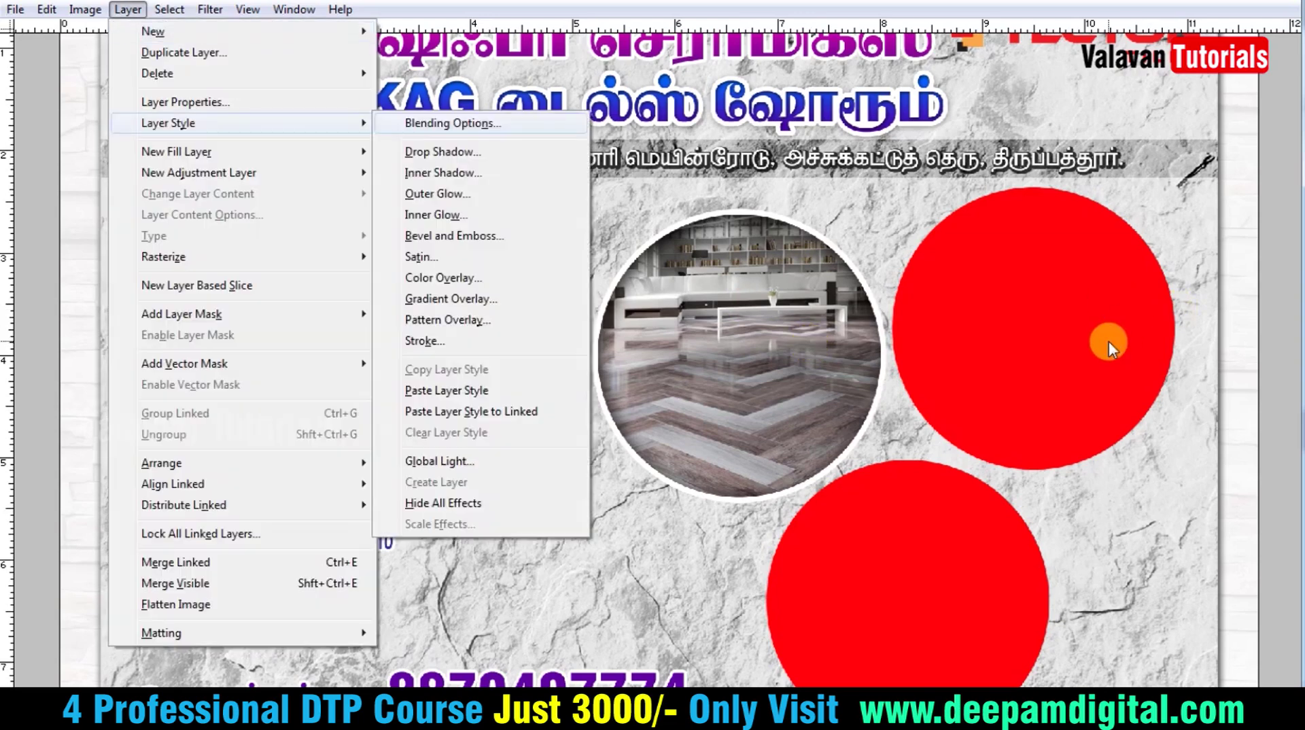
key("p")
key("alt+l")
key("y")
key("p")
left_click_drag(1029, 415, 1062, 302)
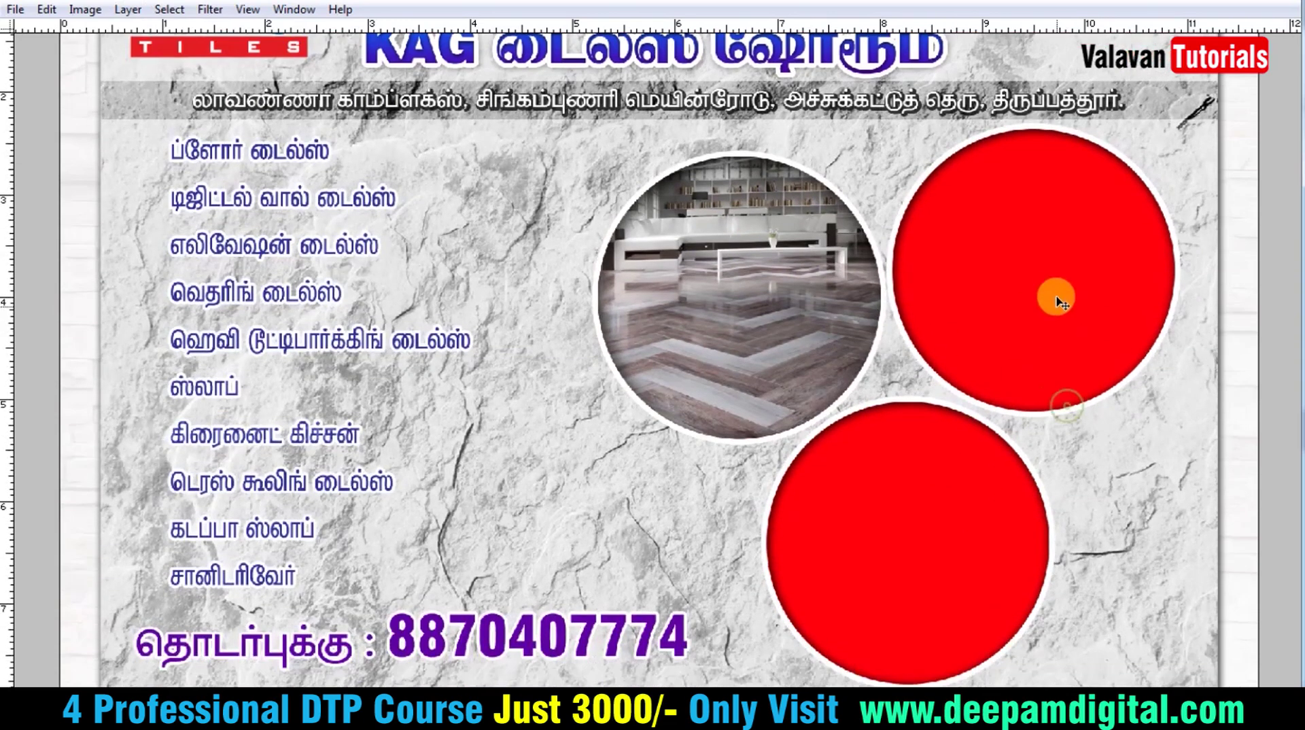
- Turn off the inner shadow in the upper red circle's layer style
key("alt+l")
key("y")
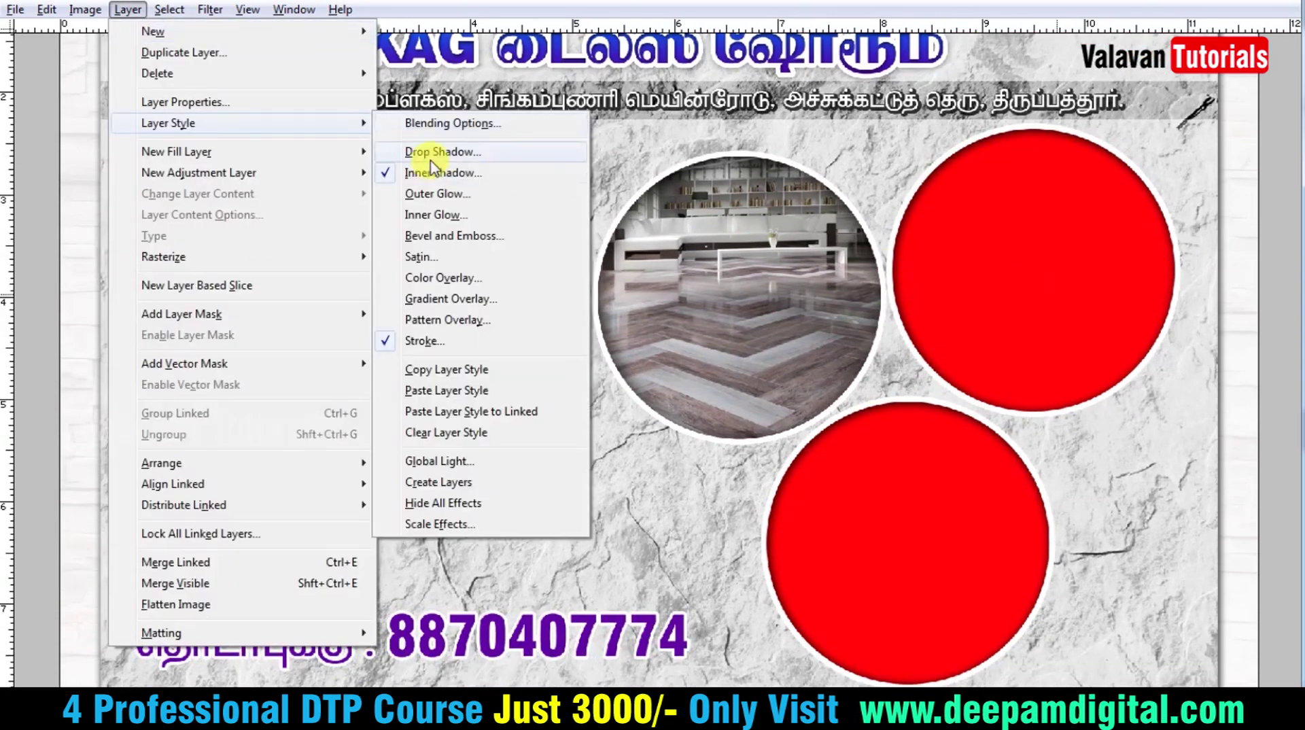
left_click(445, 174)
left_click(853, 222)
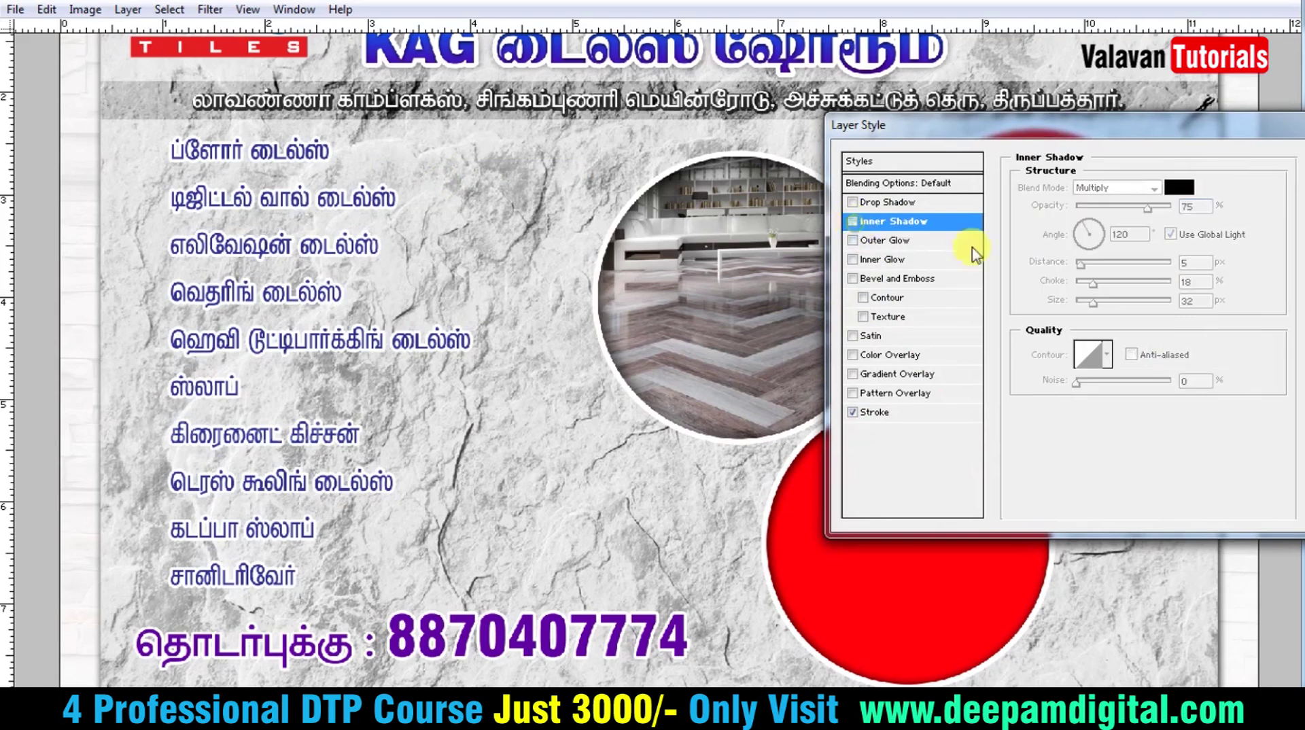
left_click_drag(1236, 145, 929, 147)
left_click(1037, 162)
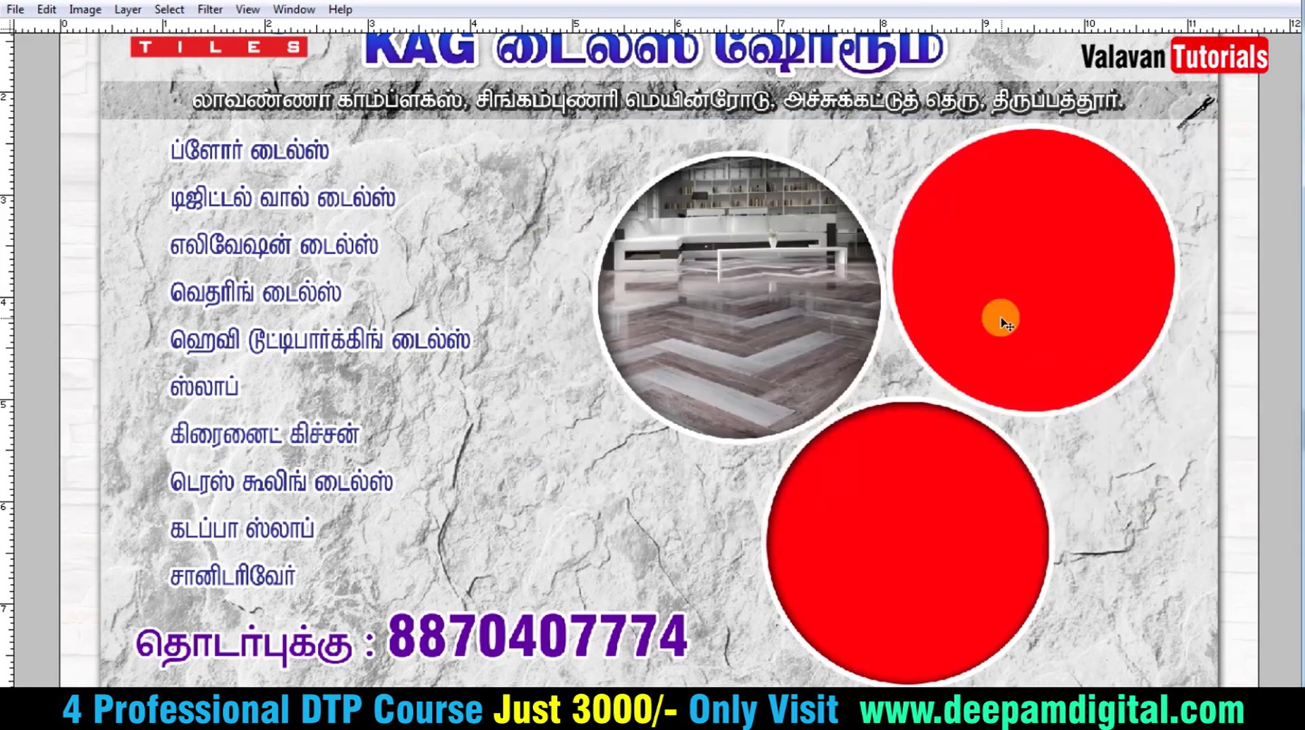
key("alt+l")
key("Escape")
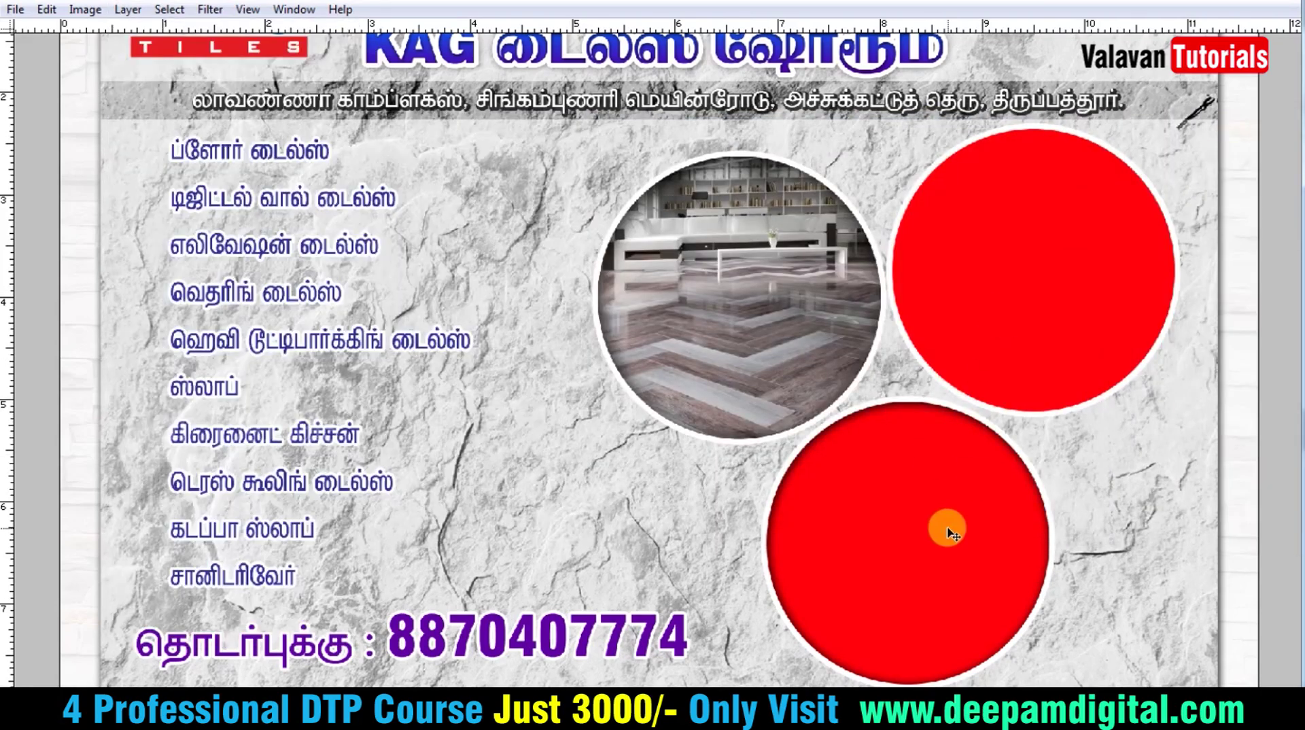
key("alt+l")
key("Escape")
key("Escape")
- Replace the lower red circle's style with the upper circle's white outline without inner shadow
key("alt+l")
key("y")
key("a")
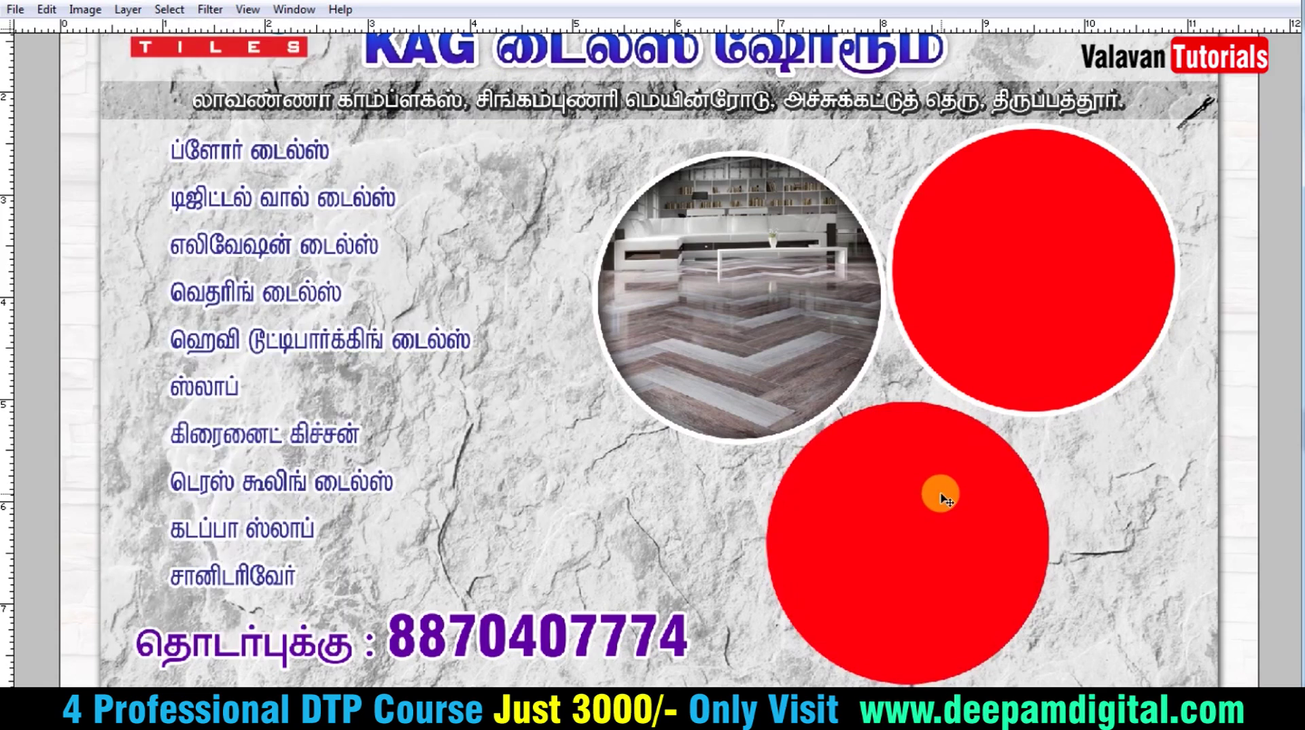
key("alt+l")
key("Escape")
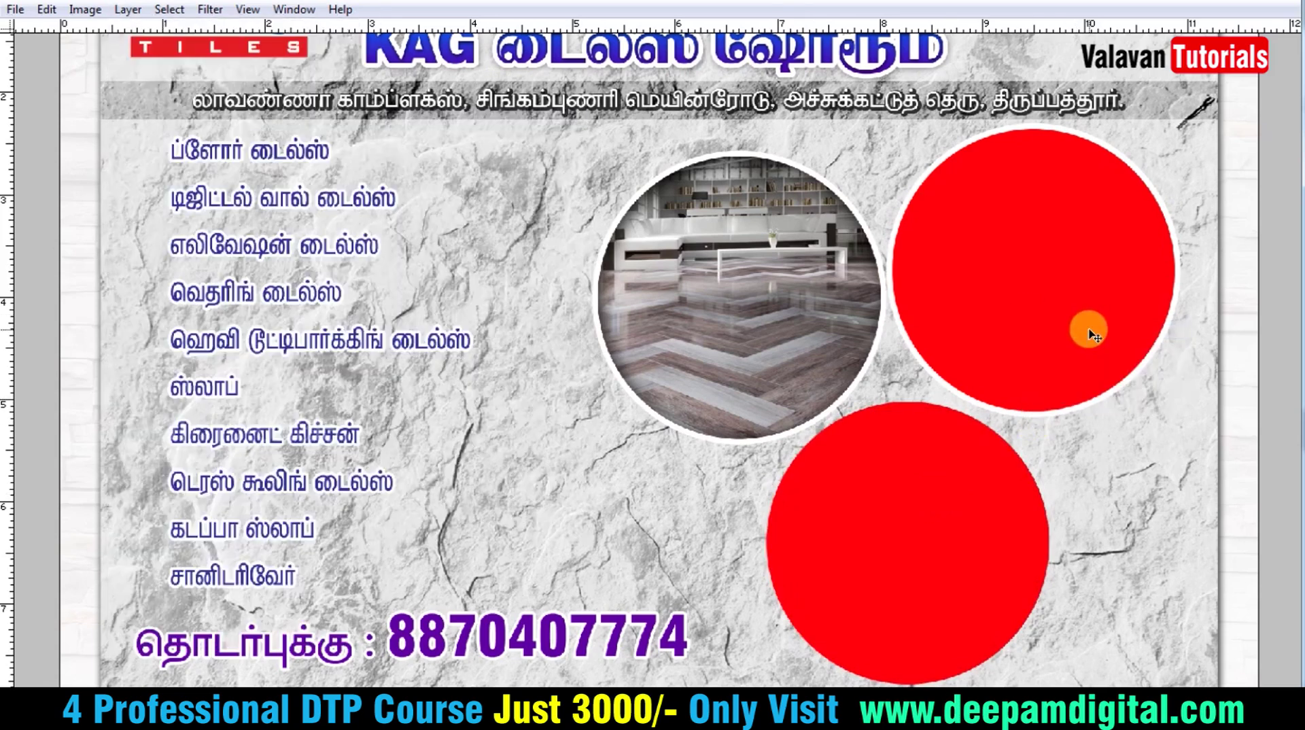
key("alt+l")
key("y")
key("p")
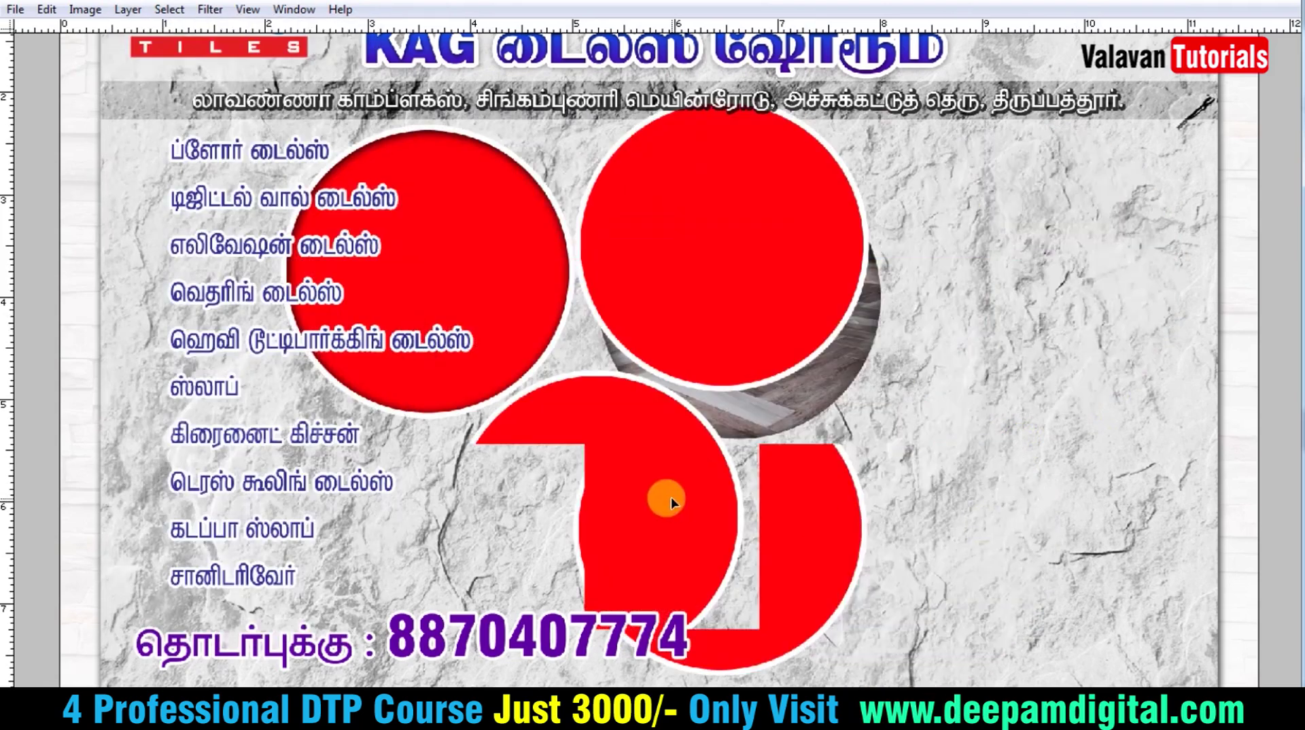
- Shift the lower red circle right and scale a smaller circle beneath the photo
mouse_move(932, 525)
left_mouse_down()
mouse_move(967, 530)
mouse_move(705, 474)
left_mouse_up()
key("ctrl+t")
mouse_move(689, 425)
left_mouse_down()
mouse_move(620, 489)
mouse_move(700, 498)
left_mouse_up()
key("Return")
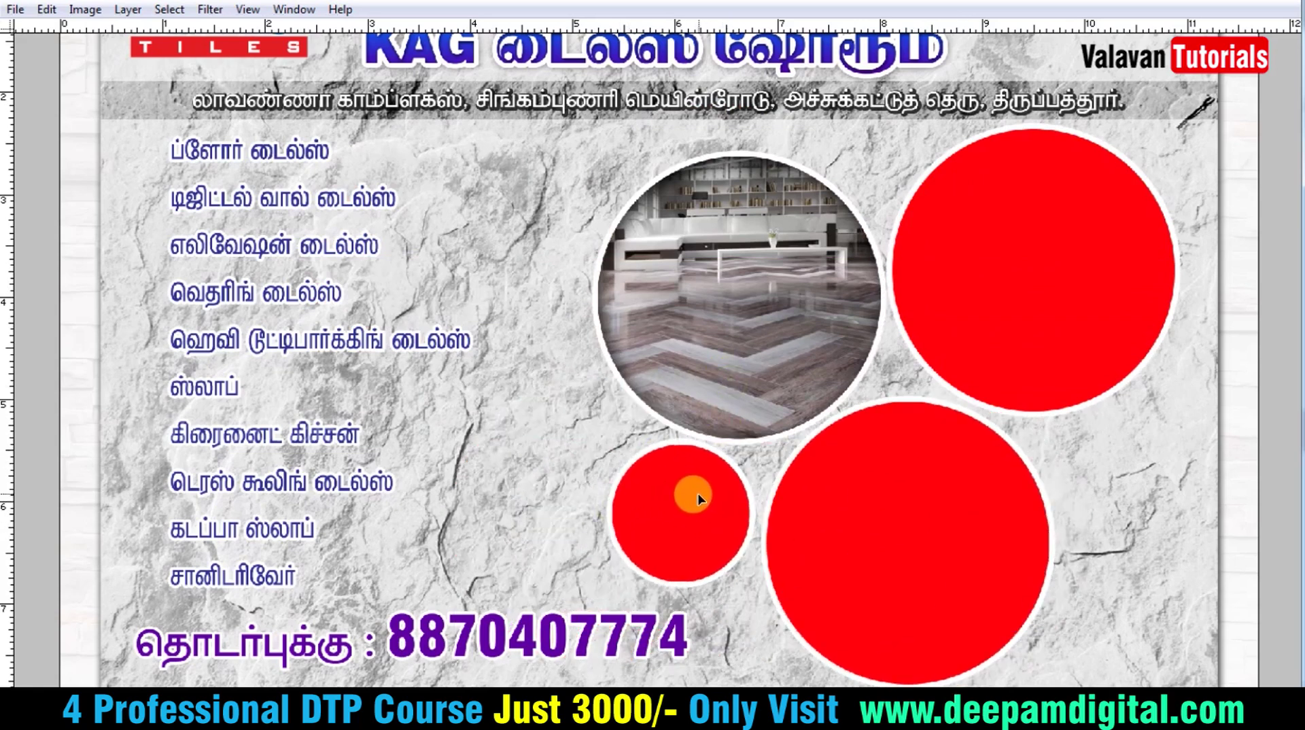
key("ctrl+t")
left_click_drag(614, 582, 582, 597)
key("Return")
- Place a small white-outlined red circle beside the large lower circle
left_click_drag(694, 524, 1123, 472)
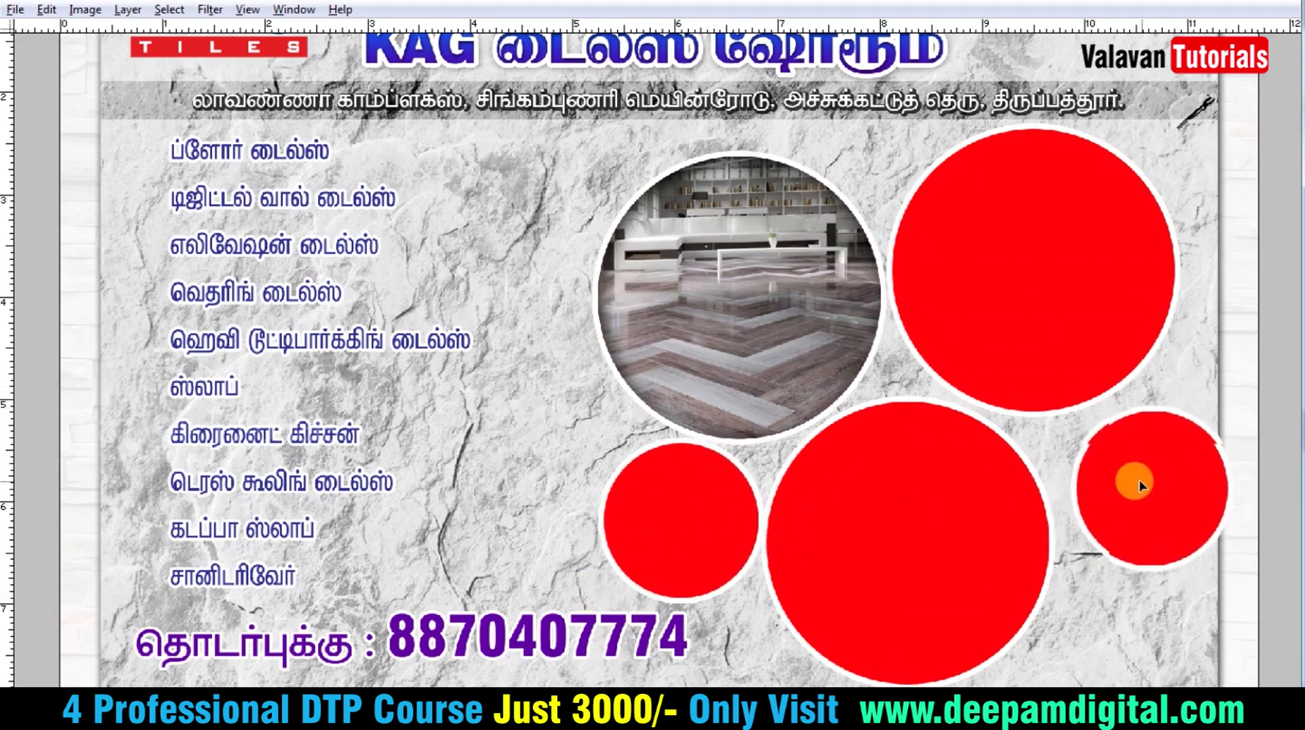
key("ctrl+t")
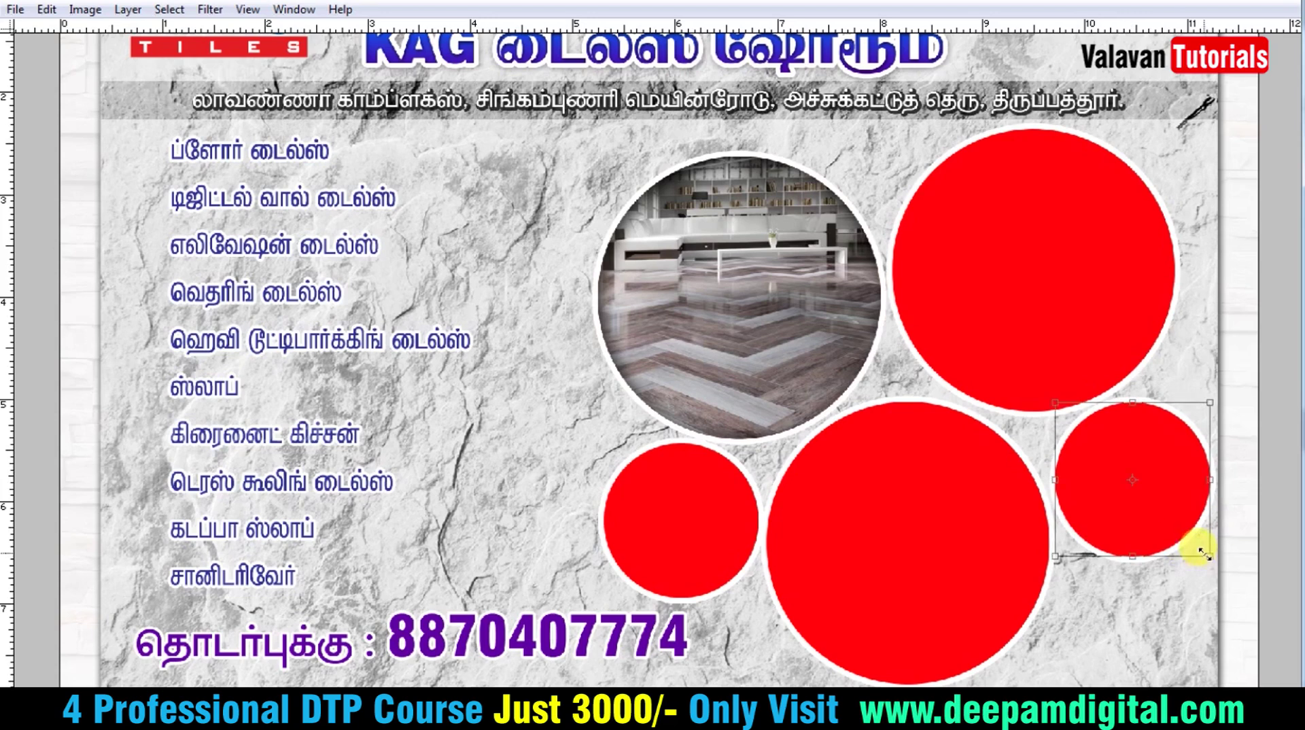
double_click(1161, 481)
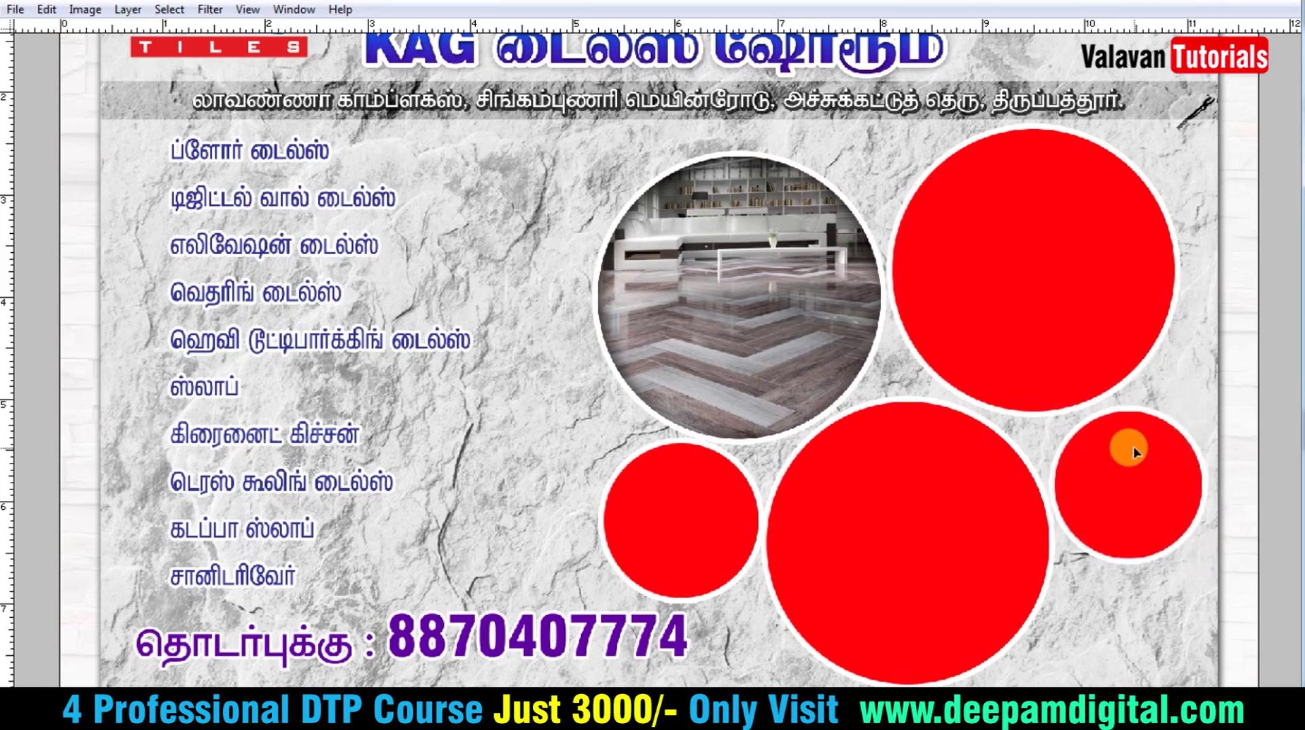
right_click(1140, 452)
left_click(1076, 443)
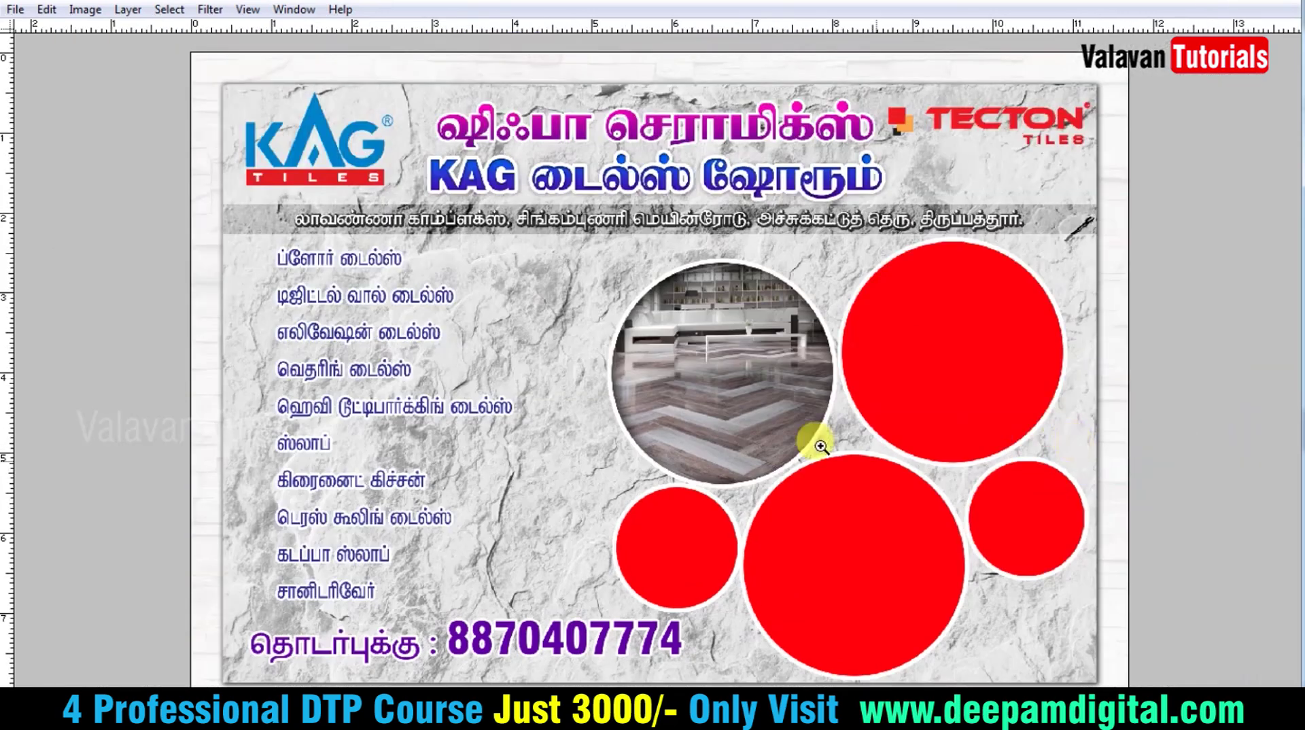
key("ctrl+plus")
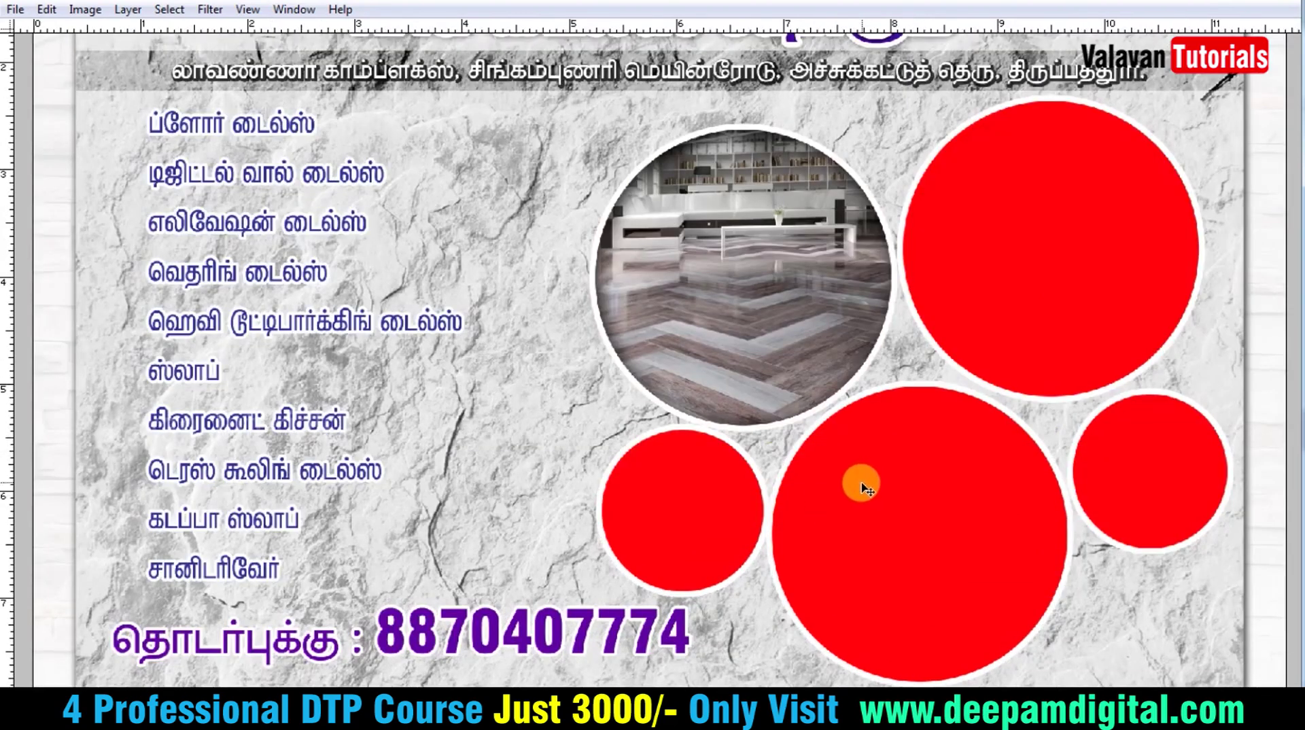
- Search Google Images for 'digital wall tiles'
key("alt+Tab")
scroll(501, 268, "up", 5)
scroll(463, 245, "up", 5)
scroll(425, 217, "up", 5)
scroll(427, 226, "up", 10)
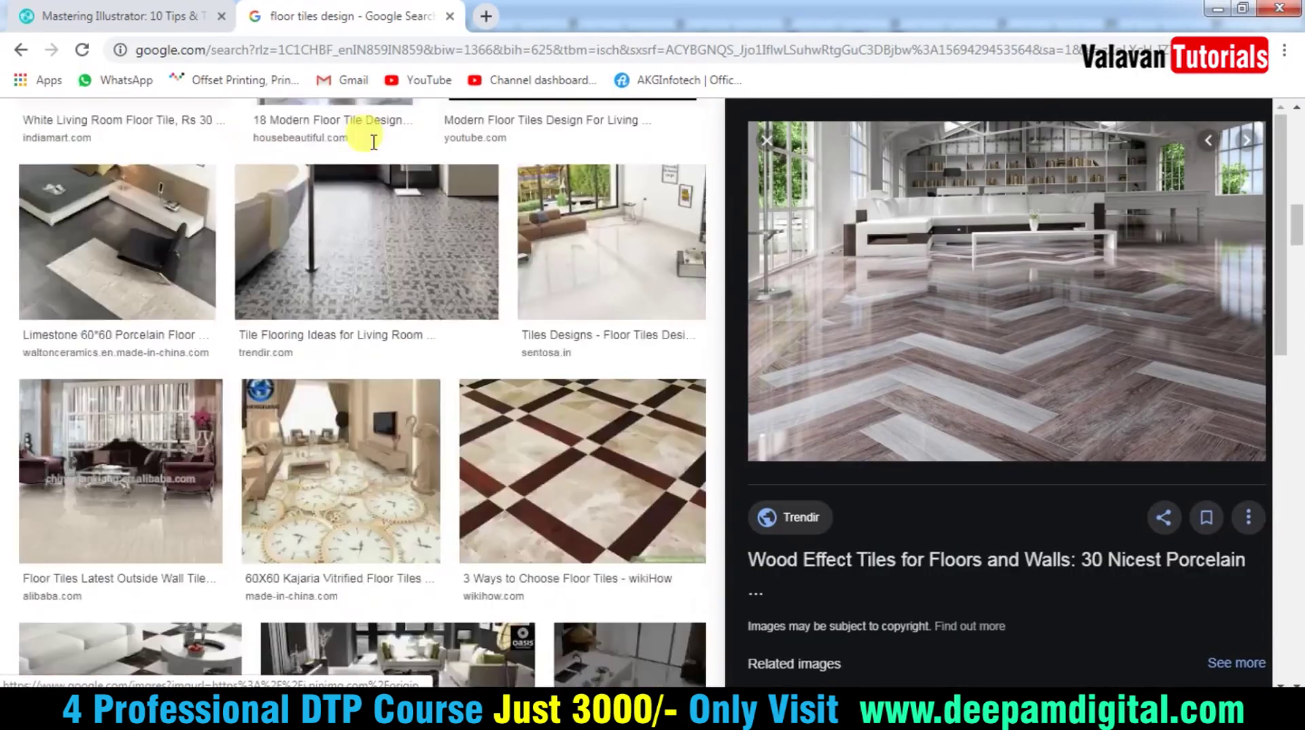
scroll(381, 190, "up", 5)
triple_click(329, 136)
type("digital wall tiles")
key("Return")
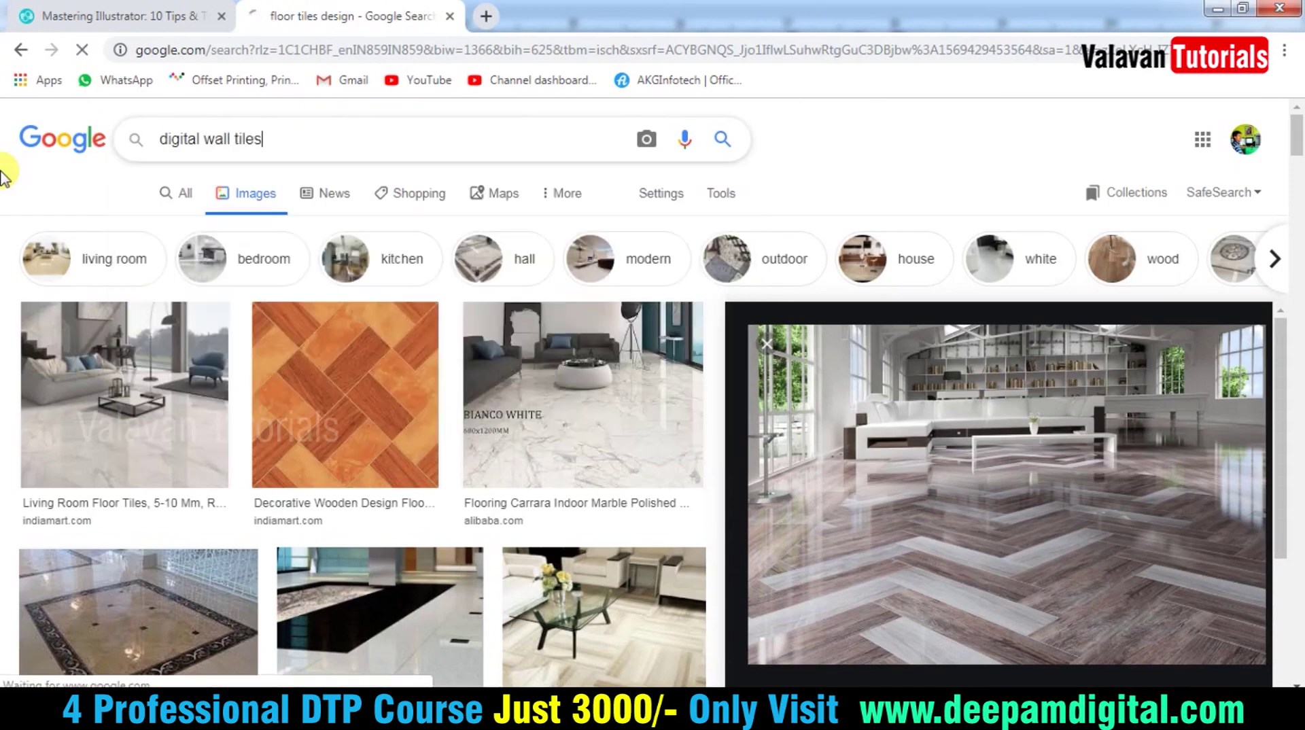
- Preview an elevation digital wall tile image and browse further results
scroll(422, 459, "down", 3)
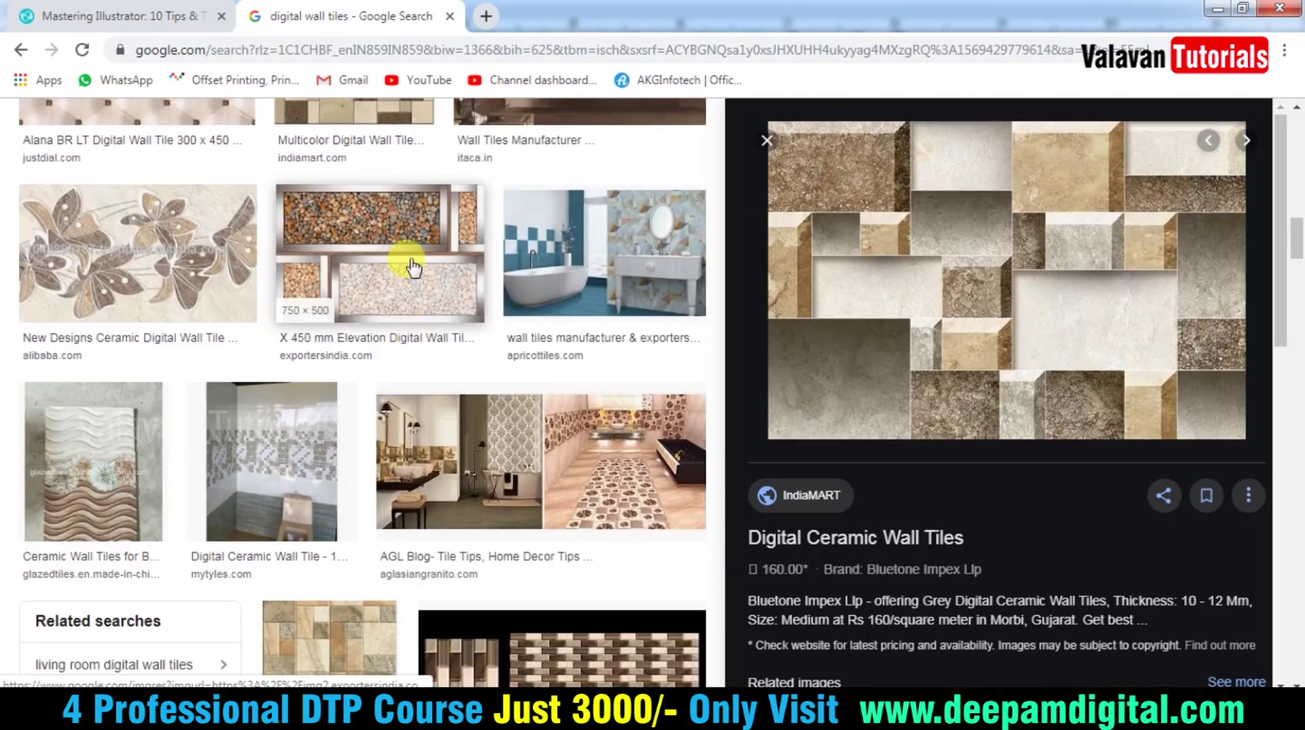
left_click(408, 268)
scroll(548, 459, "down", 3)
scroll(542, 449, "down", 4)
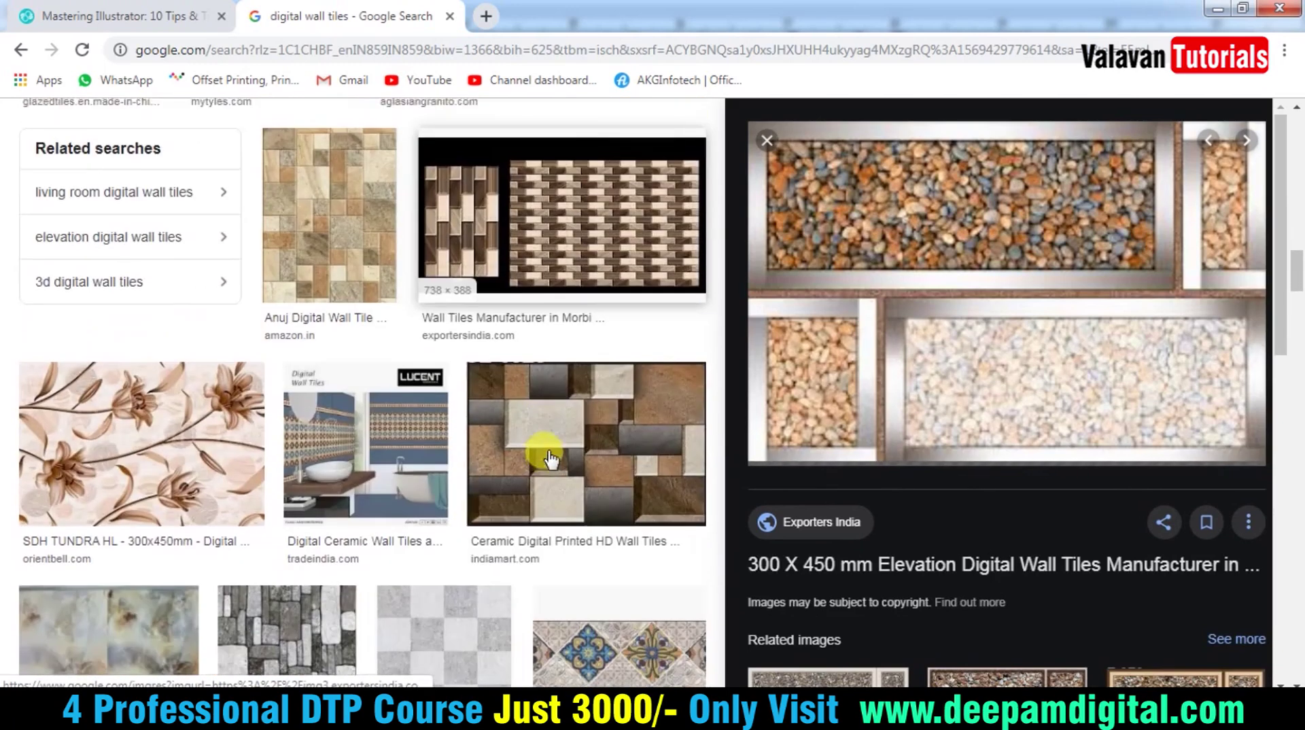
scroll(548, 455, "down", 2)
scroll(573, 484, "down", 3)
scroll(573, 484, "down", 3)
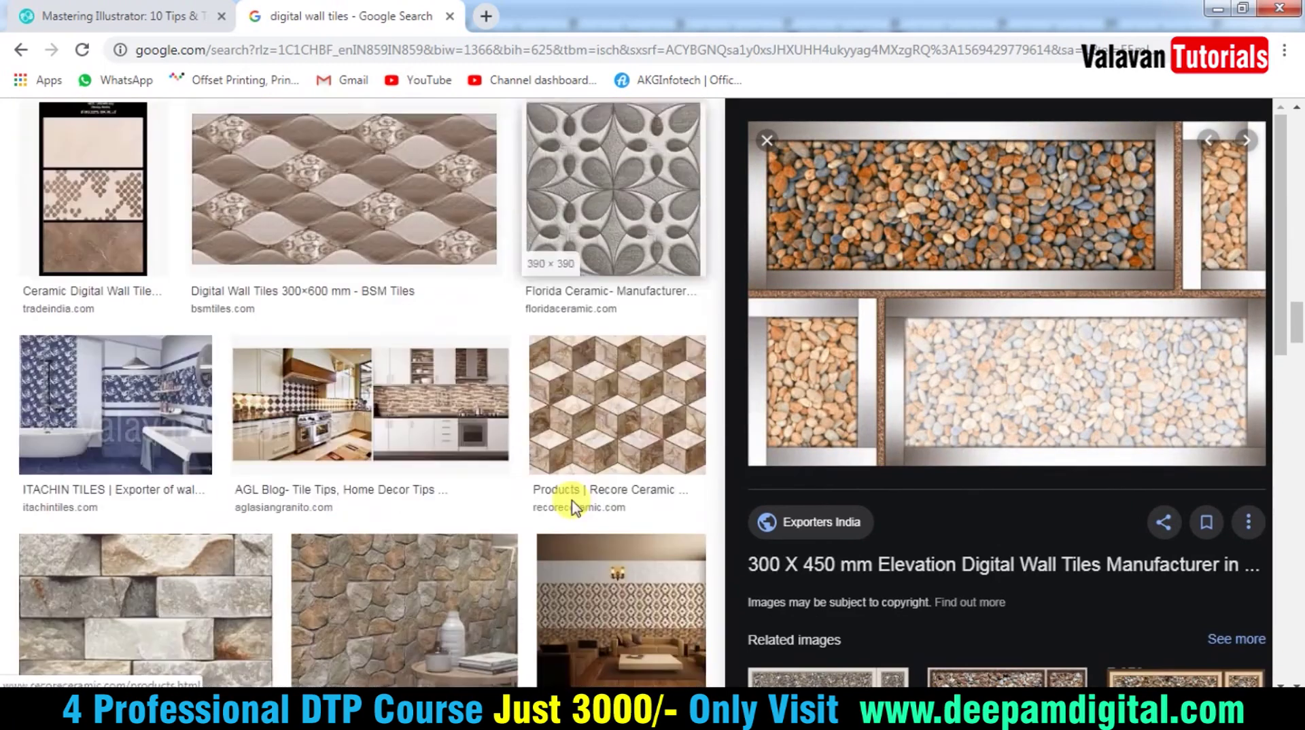
scroll(573, 484, "down", 1)
scroll(572, 466, "down", 1)
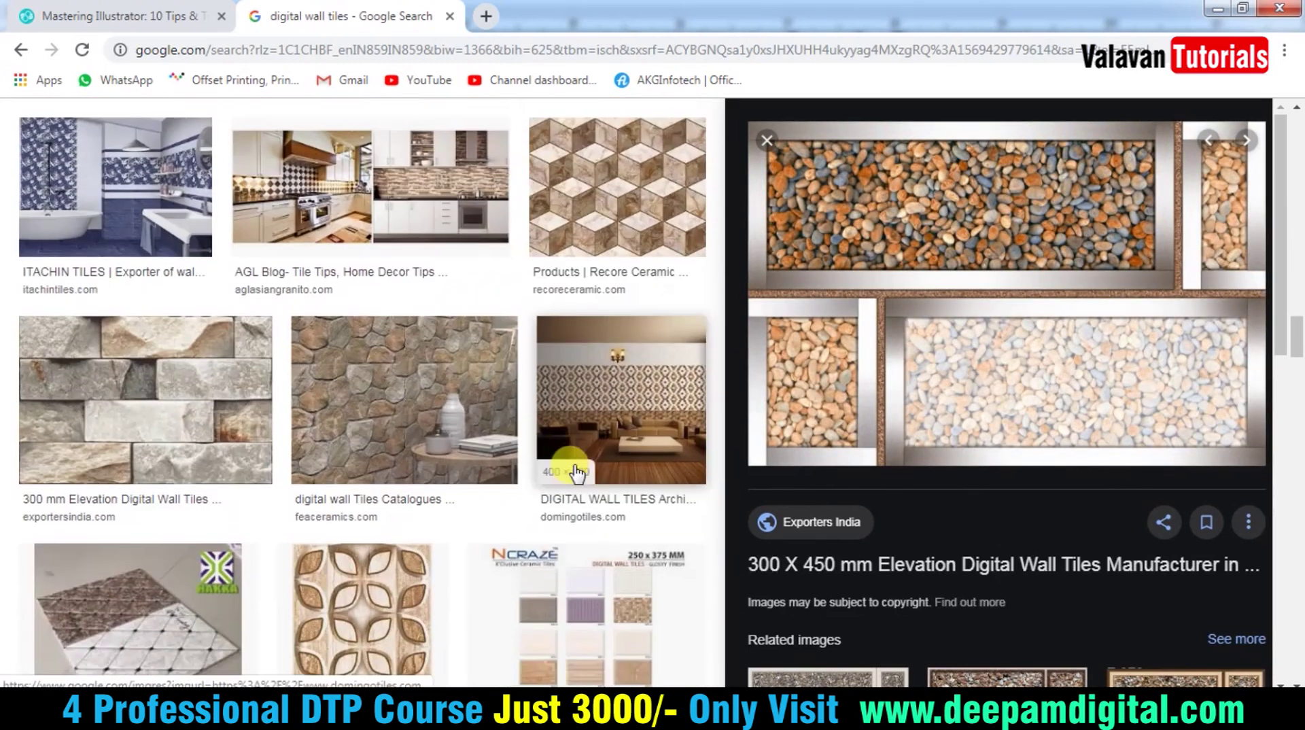
scroll(572, 466, "down", 1)
- Copy the Domingo Tiles living-room photo with patterned wall tiles
left_click(674, 313)
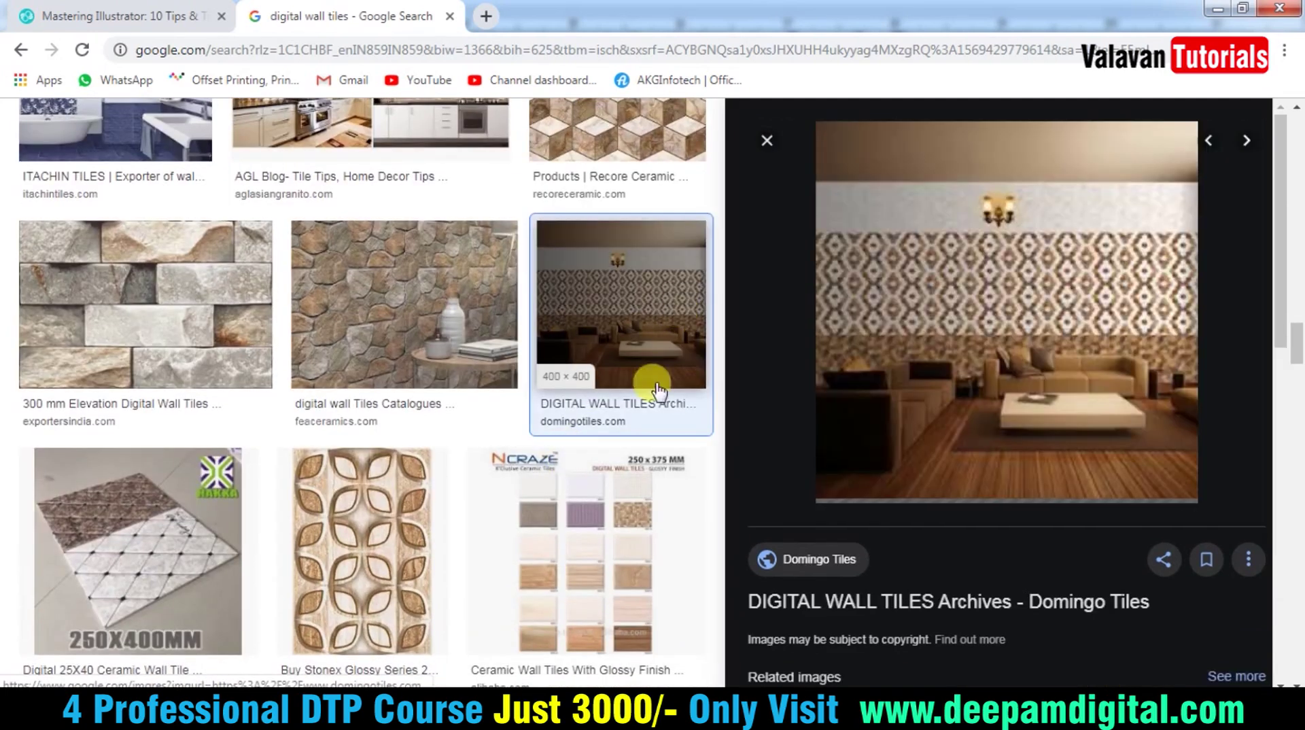
scroll(1108, 381, "down", 1)
scroll(1095, 425, "down", 3)
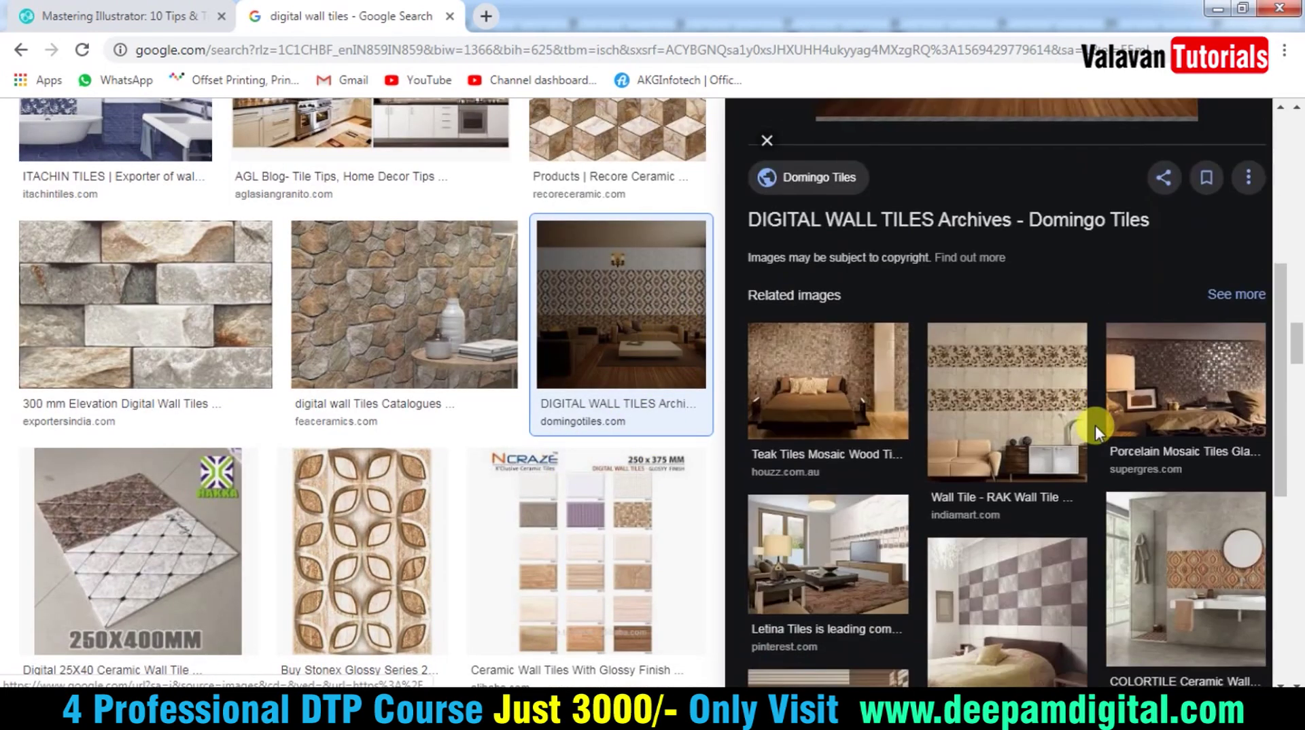
scroll(1095, 426, "up", 5)
scroll(945, 397, "down", 2)
scroll(976, 303, "up", 2)
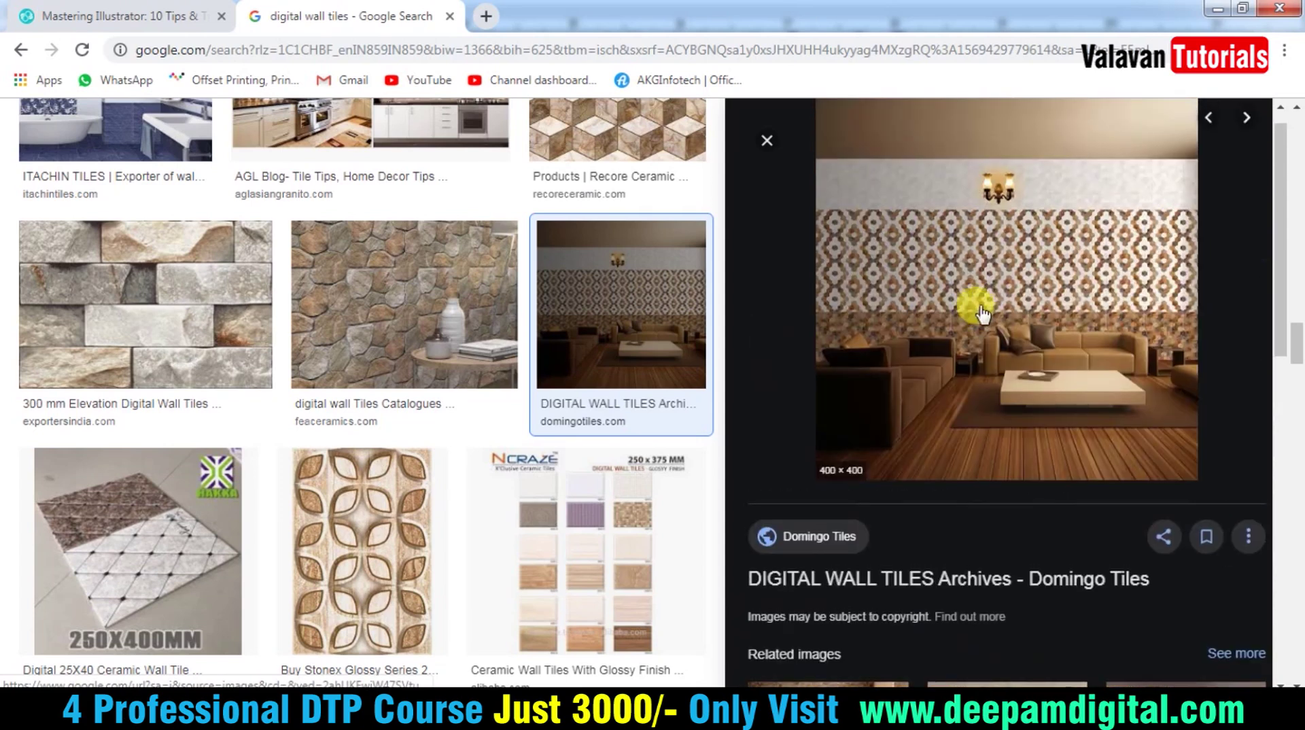
right_click(987, 268)
left_click(1057, 468)
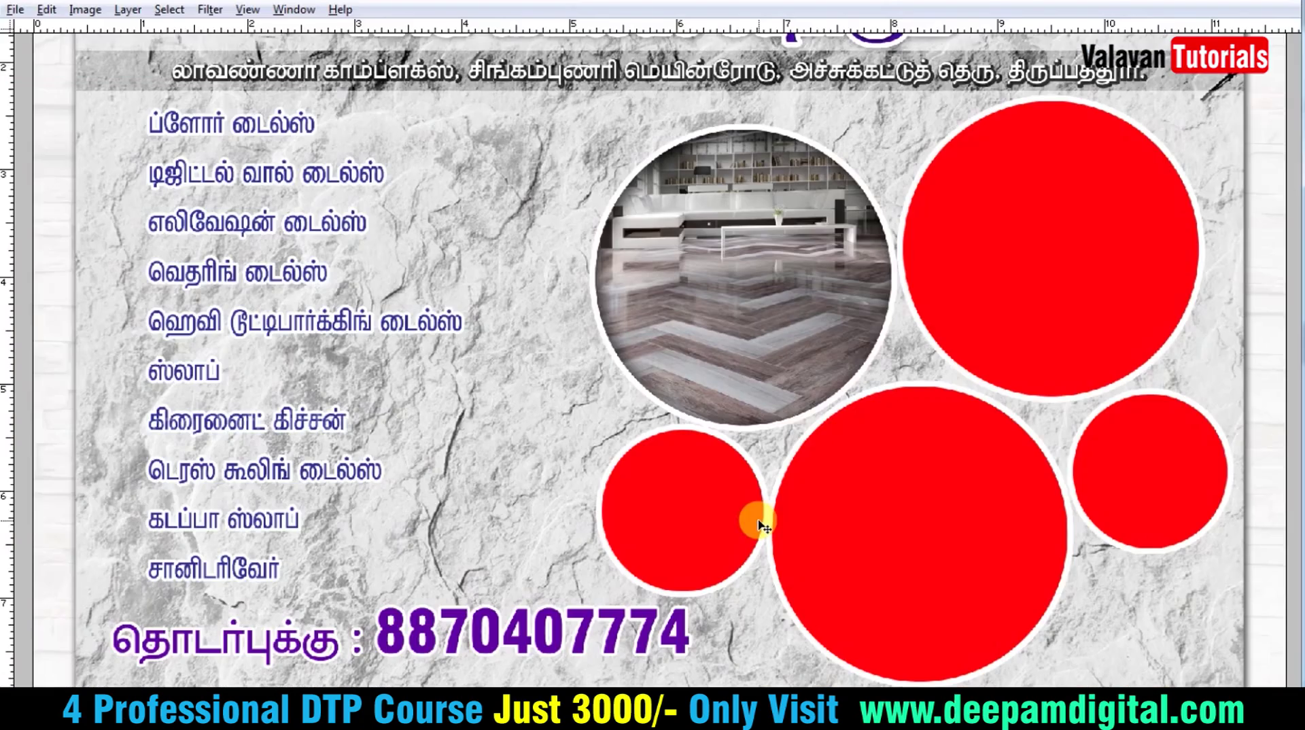
- Paste the wall-tile room photo into the upper-right red circle and fit the flyer on screen
key("ctrl+v")
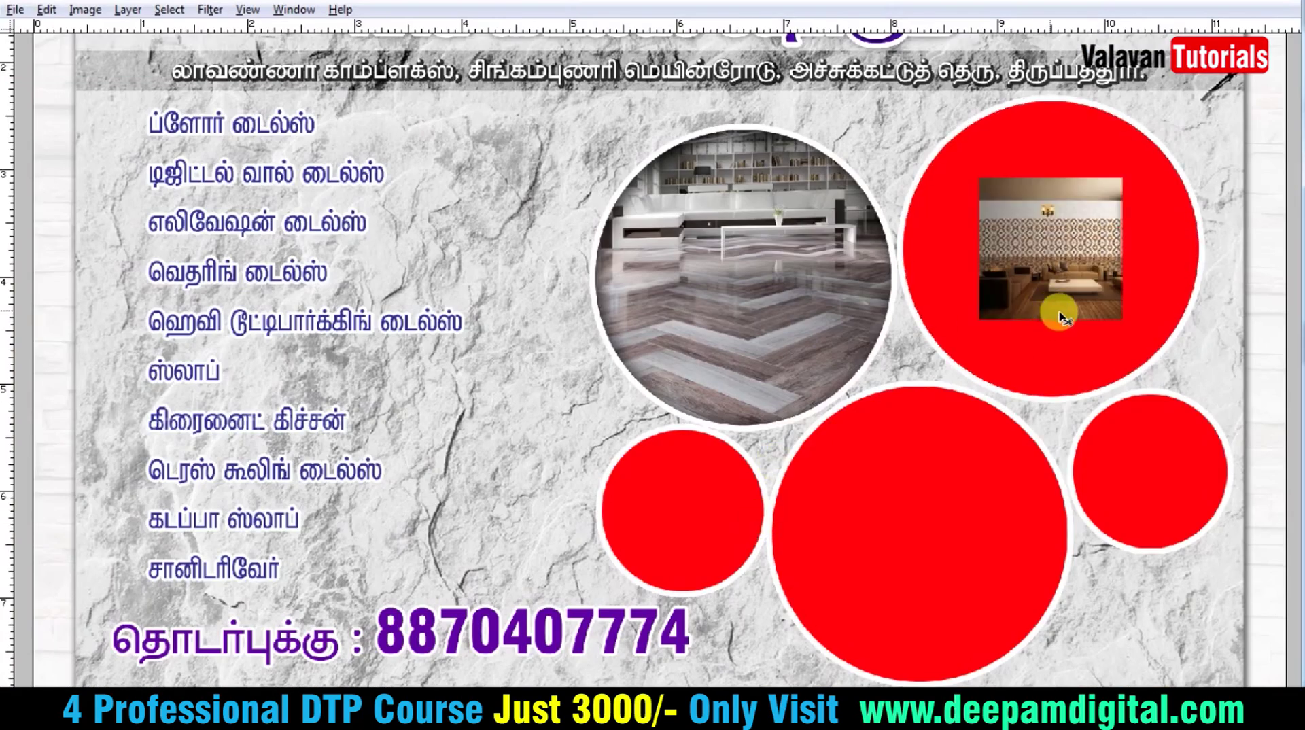
key("Return")
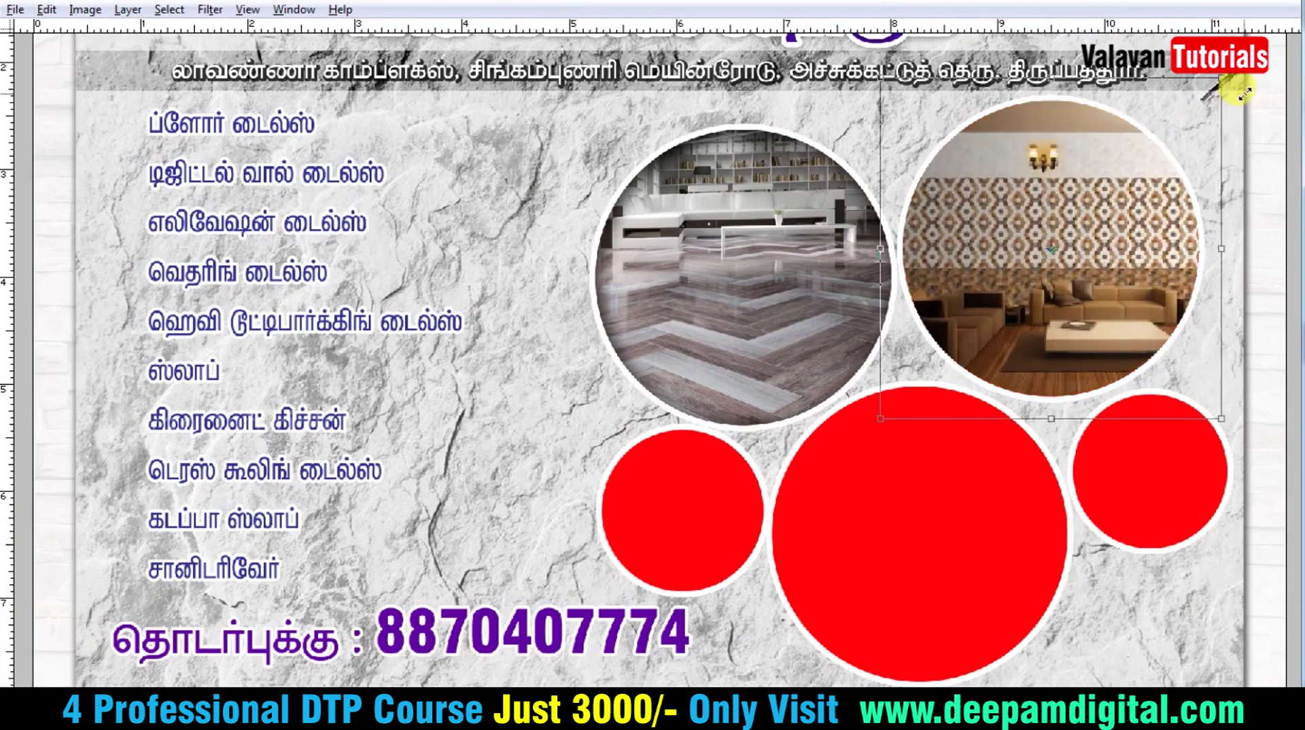
key("alt+l")
key("Escape")
key("alt+l")
key("y")
key("Escape")
key("Escape")
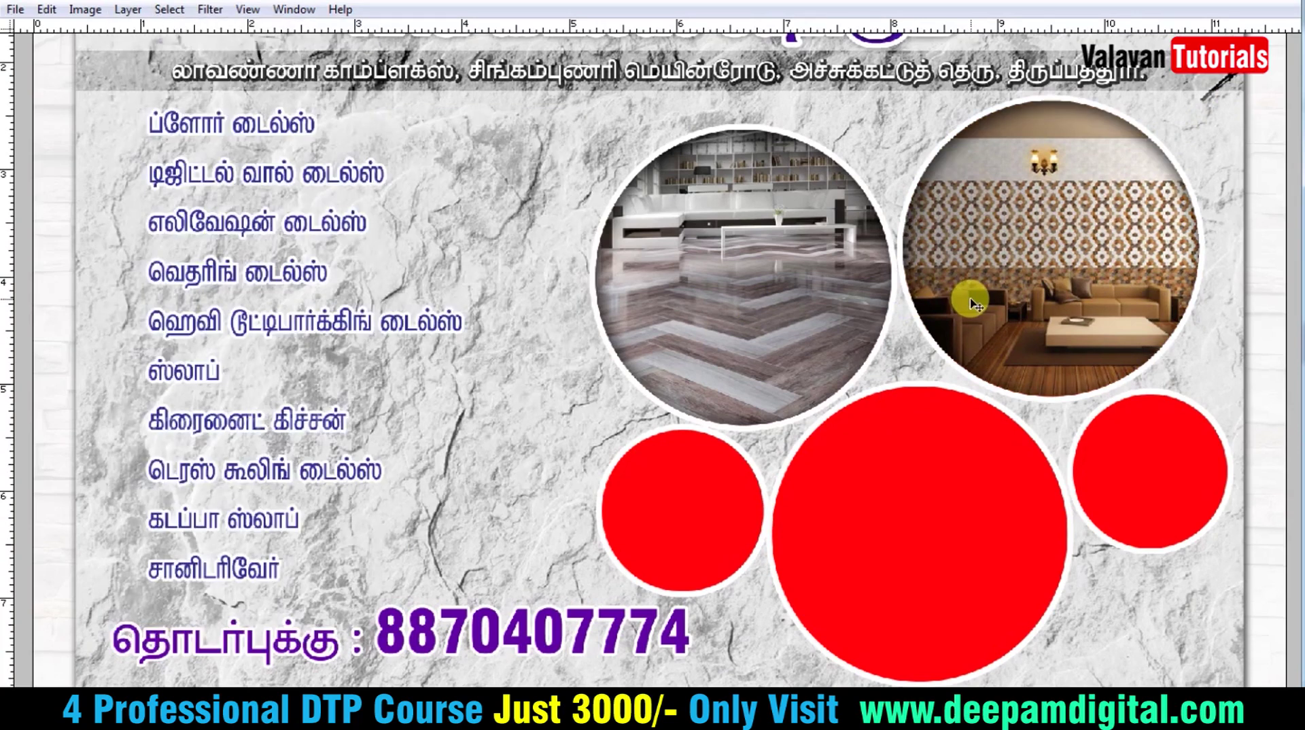
right_click(896, 331)
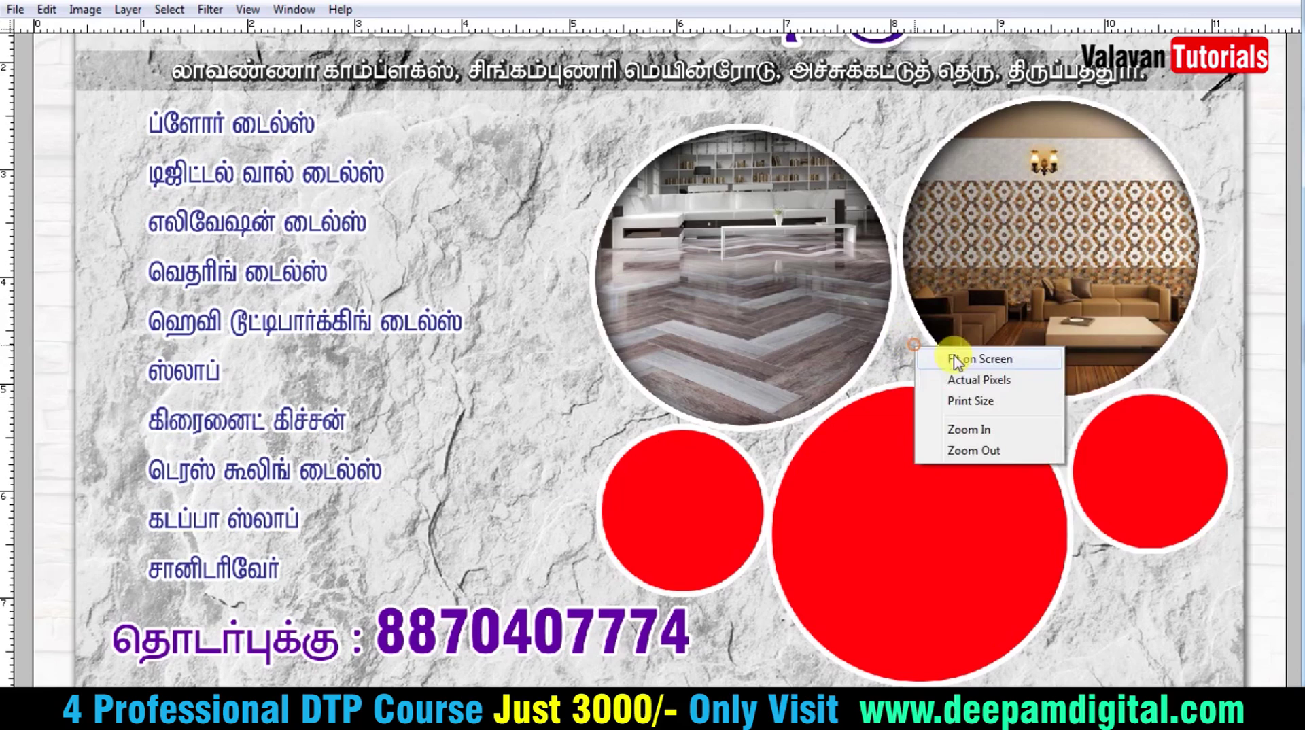
left_click(953, 354)
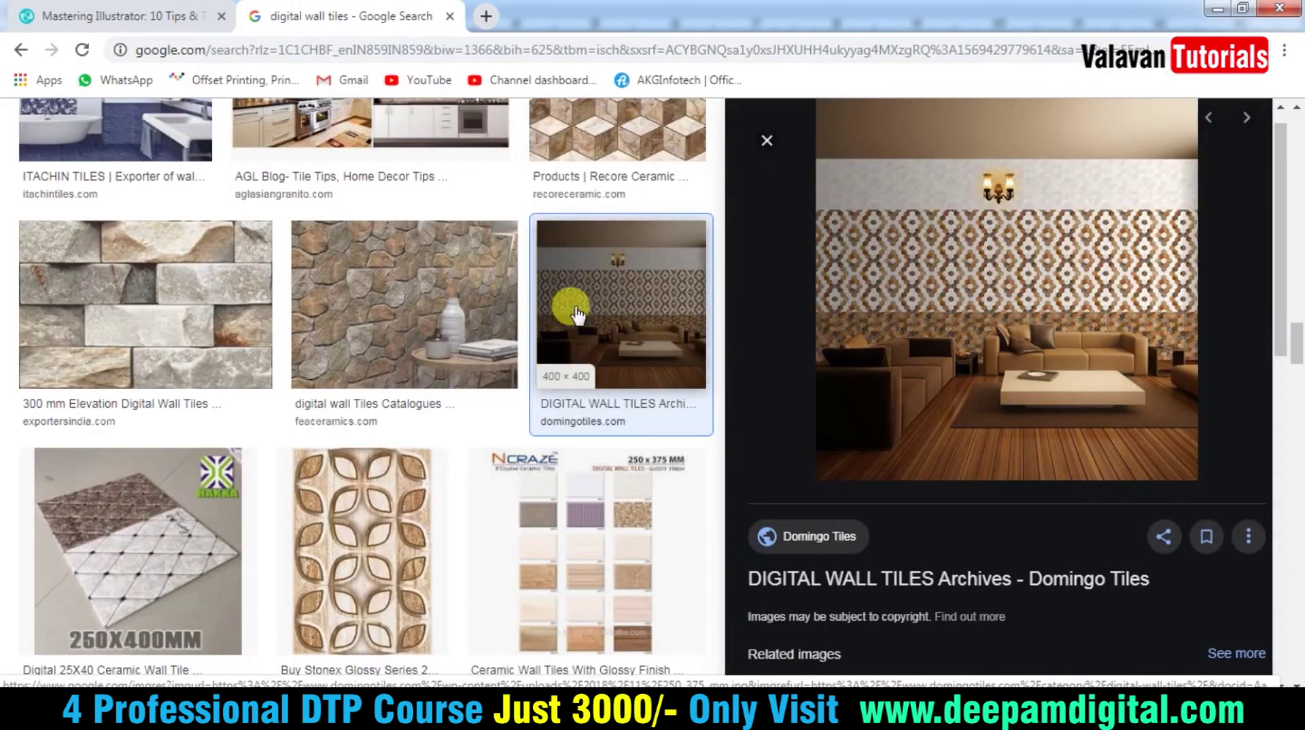
- Search Google Images for 'sanitary ware'
scroll(574, 319, "up", 5)
scroll(320, 210, "down", 5)
scroll(333, 216, "down", 5)
scroll(333, 217, "up", 10)
triple_click(306, 125)
type("sani")
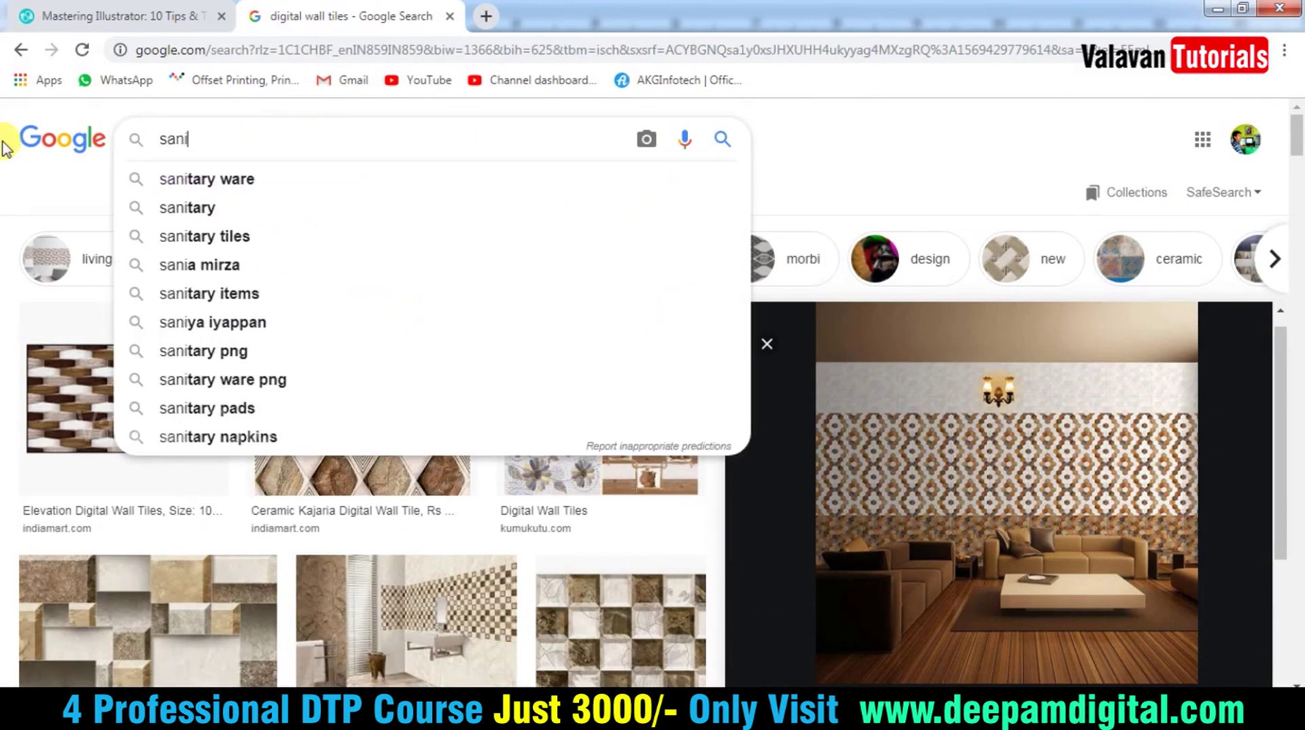
key("Down")
key("Return")
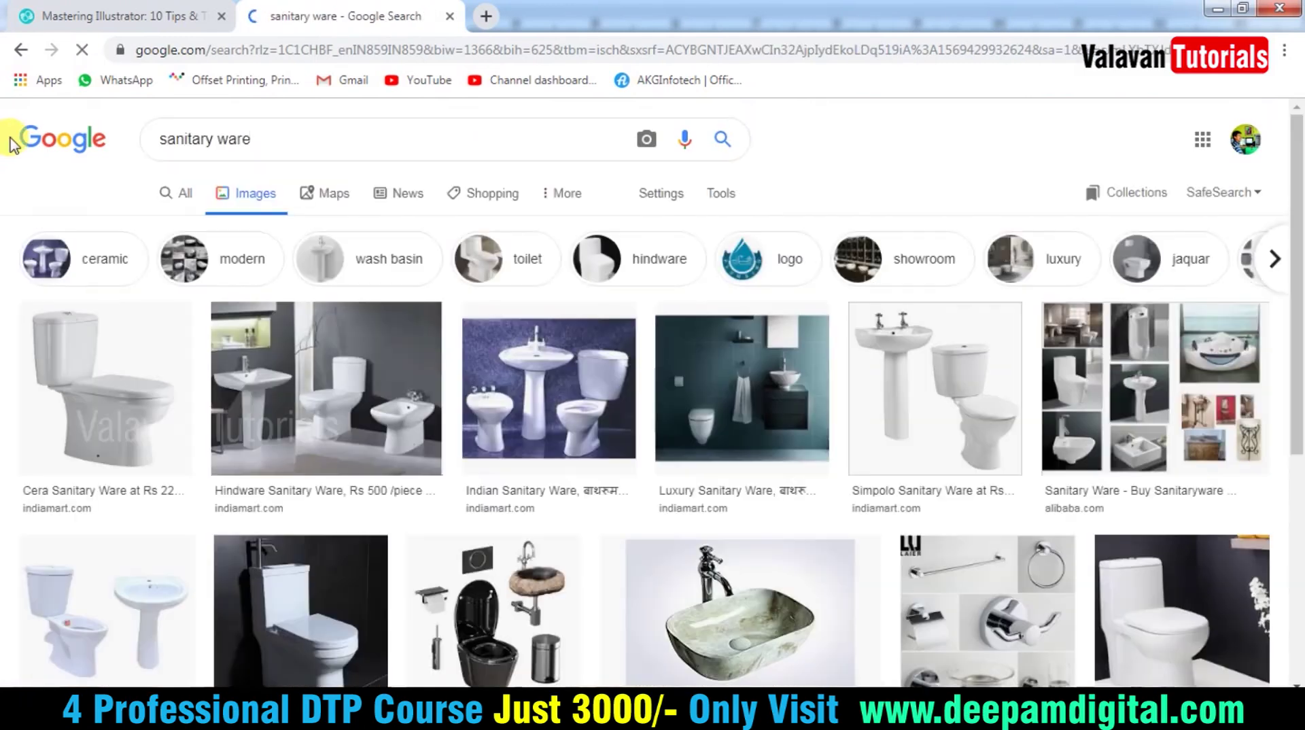
- Preview several bathroom images, including grey-blue, Hindware and ceramic basin-and-toilet photos
scroll(582, 482, "down", 5)
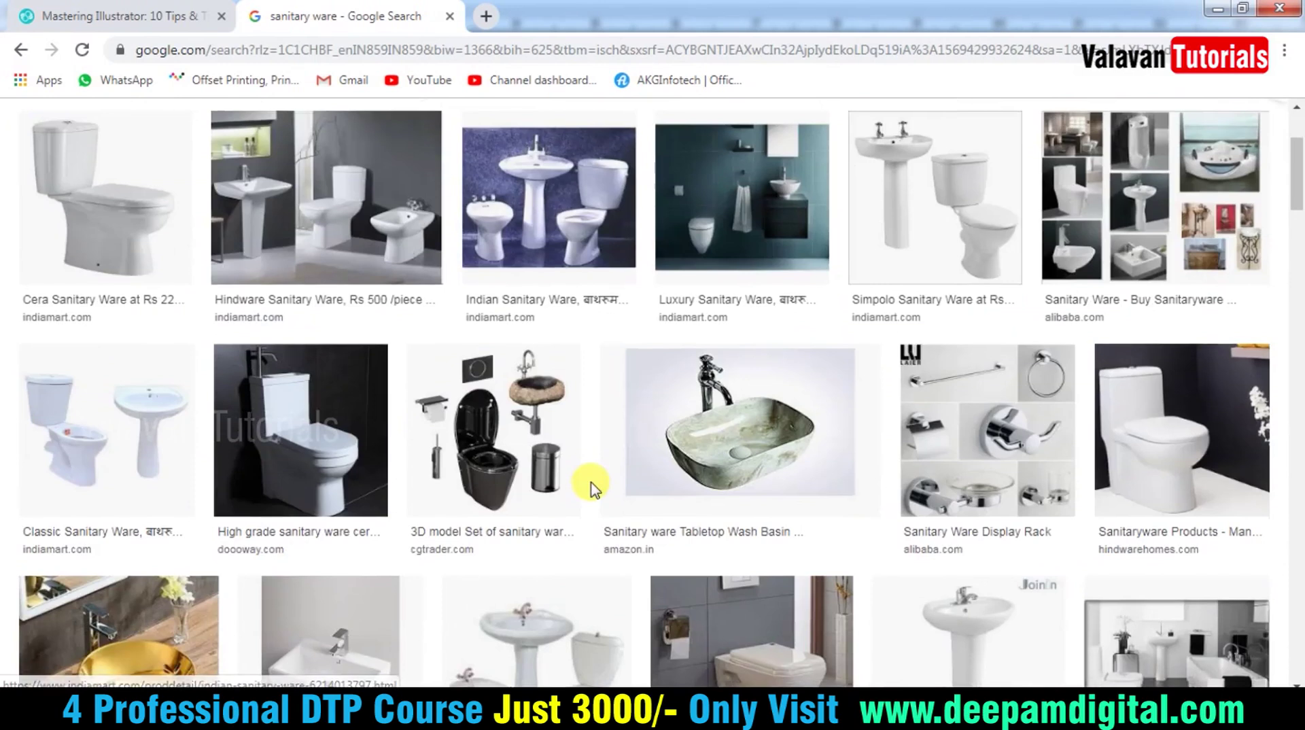
scroll(592, 488, "down", 3)
scroll(593, 489, "down", 2)
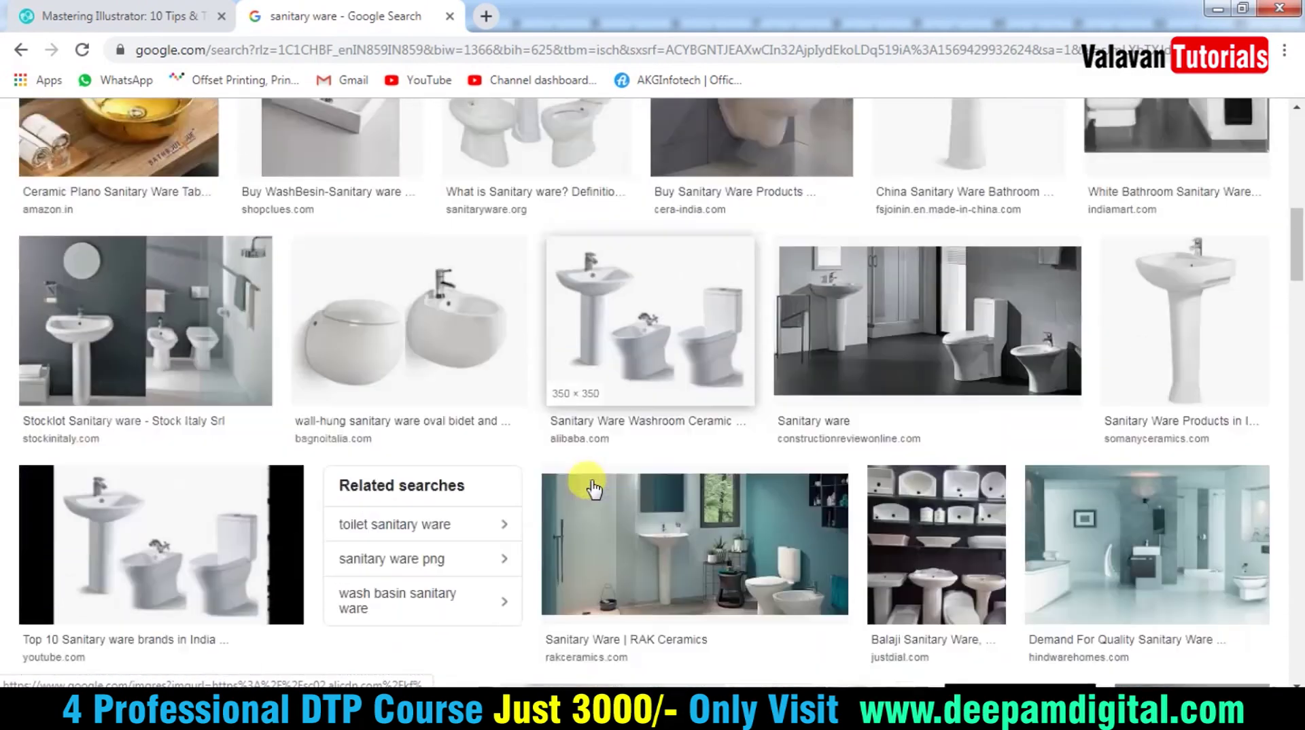
scroll(593, 489, "down", 2)
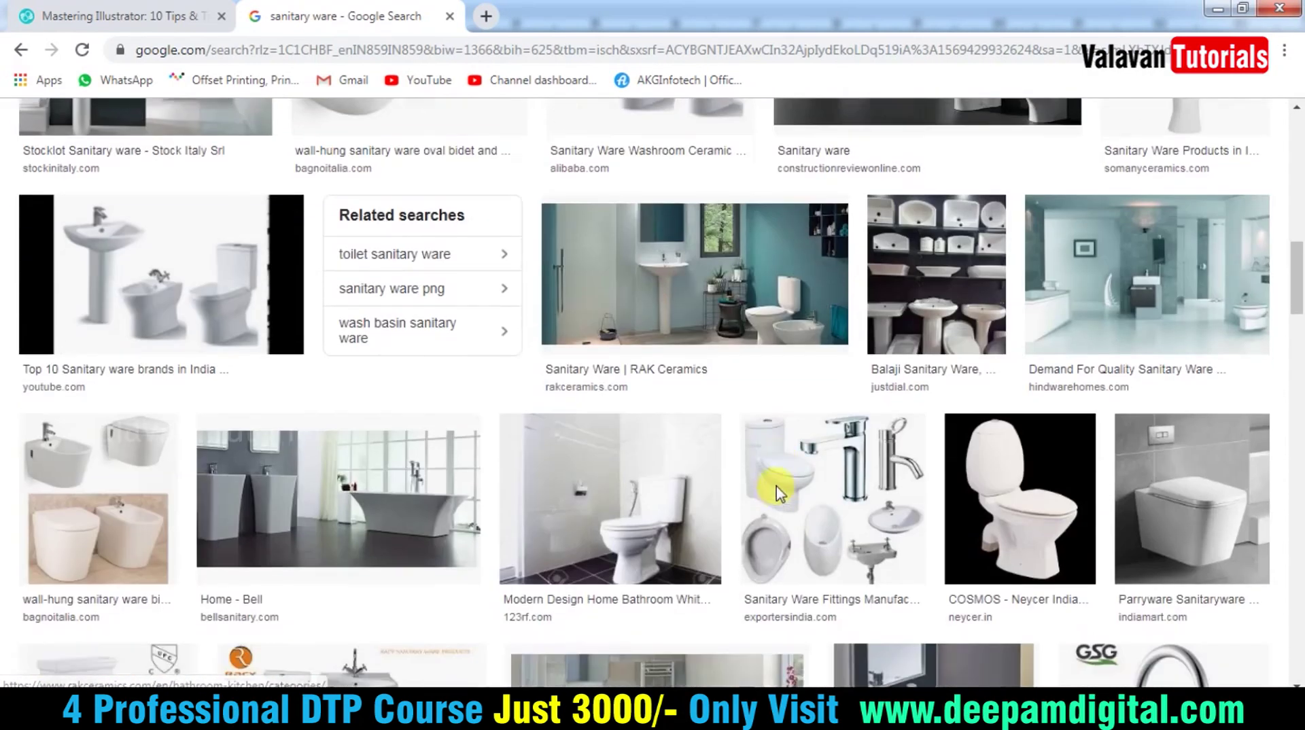
left_click(1128, 316)
scroll(853, 416, "down", 2)
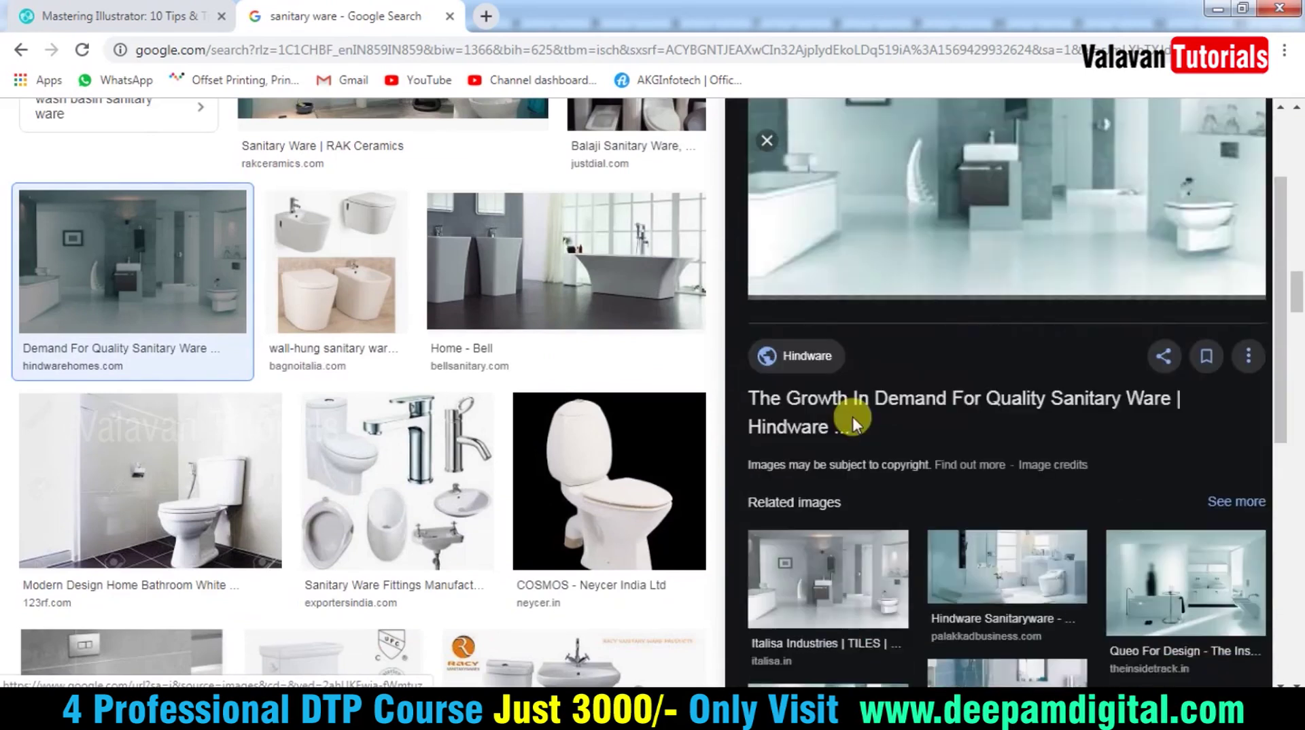
scroll(763, 442, "down", 3)
scroll(1034, 288, "down", 2)
left_click(1050, 237)
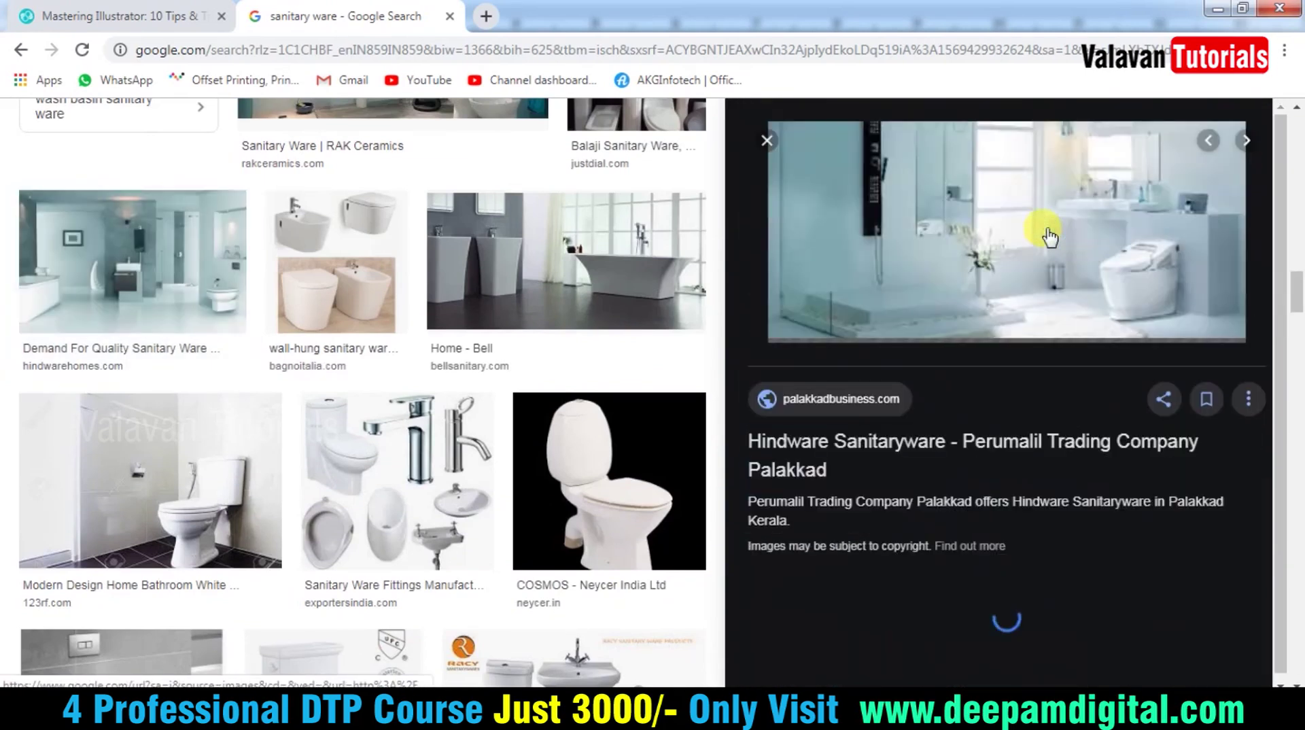
scroll(1071, 476, "down", 3)
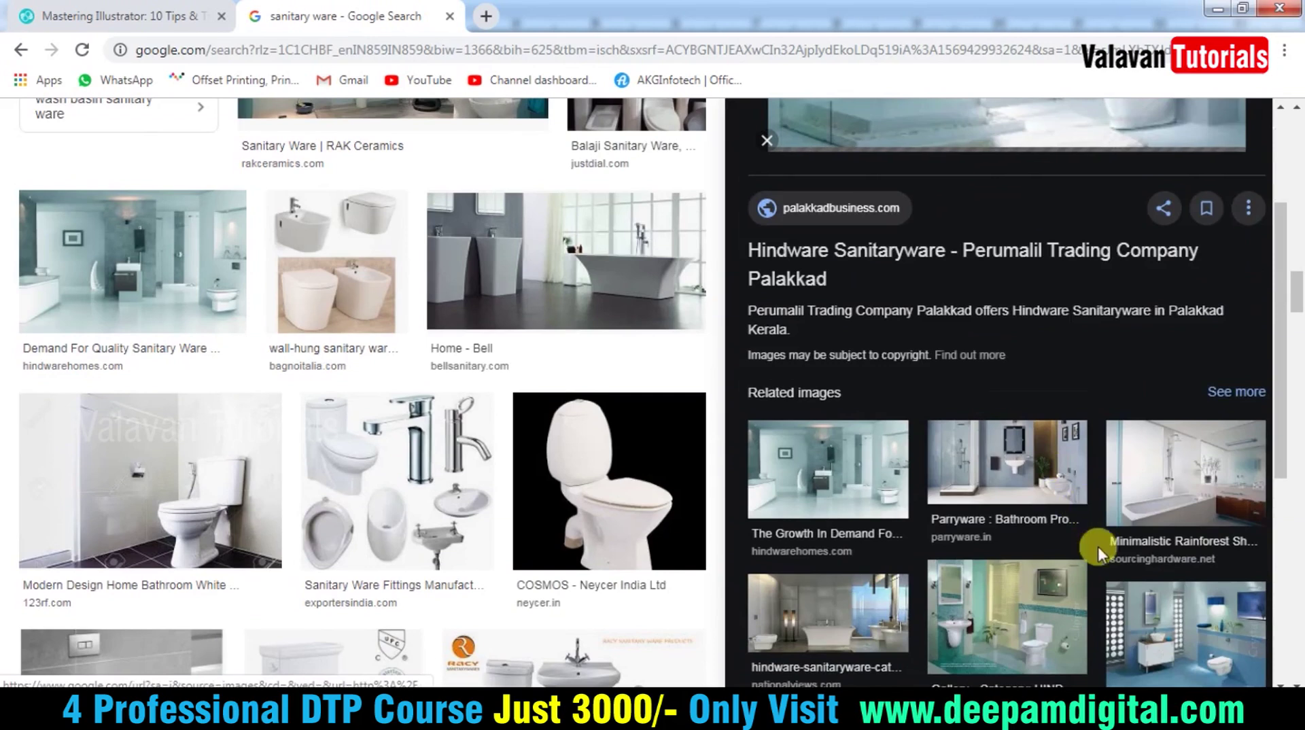
scroll(1099, 544, "down", 3)
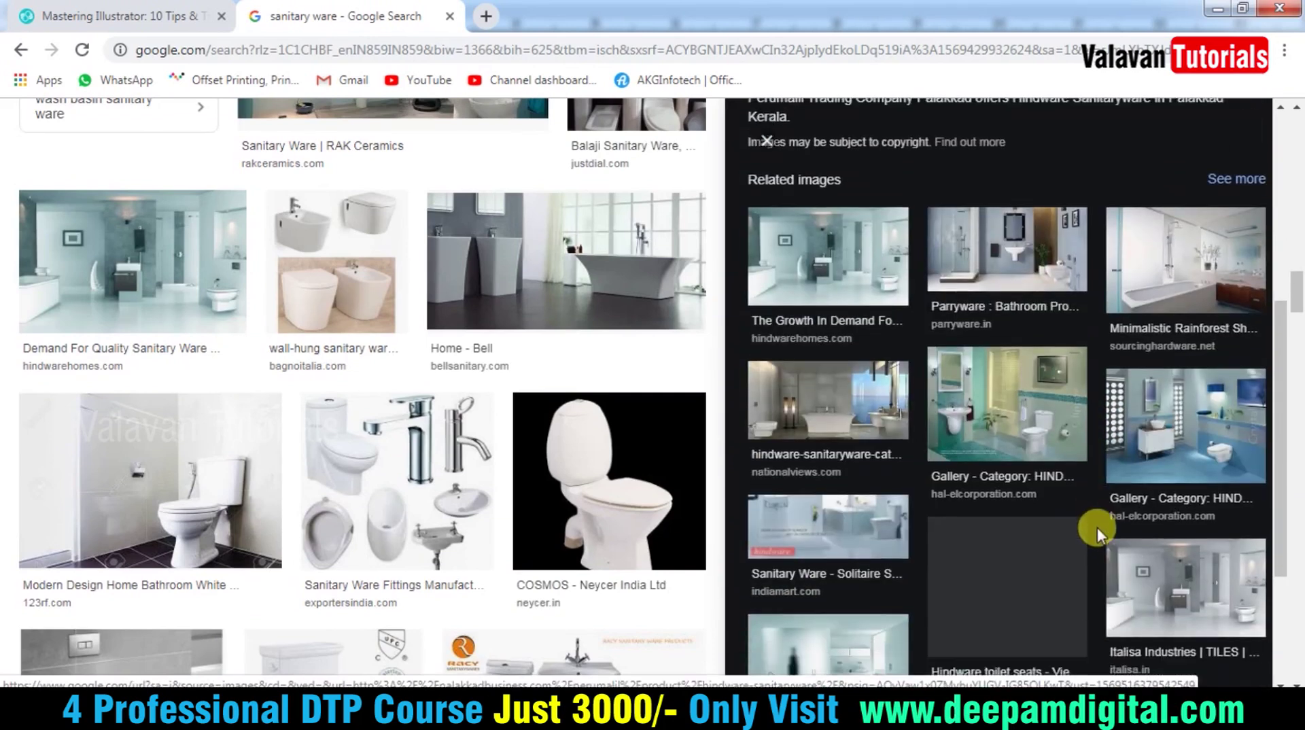
left_click(1097, 528)
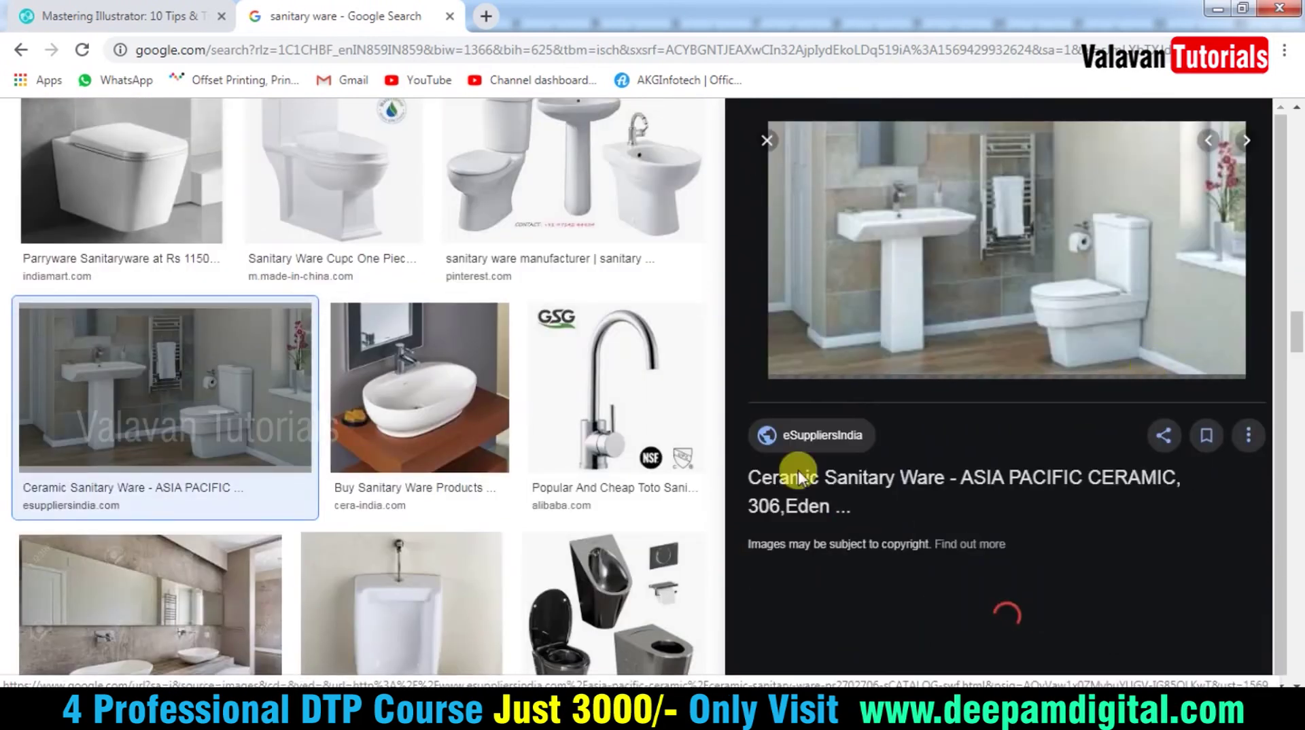
- Copy the Toilet Sanitary Ware Products Malaysia bathroom photo
scroll(475, 531, "down", 2)
scroll(503, 530, "down", 2)
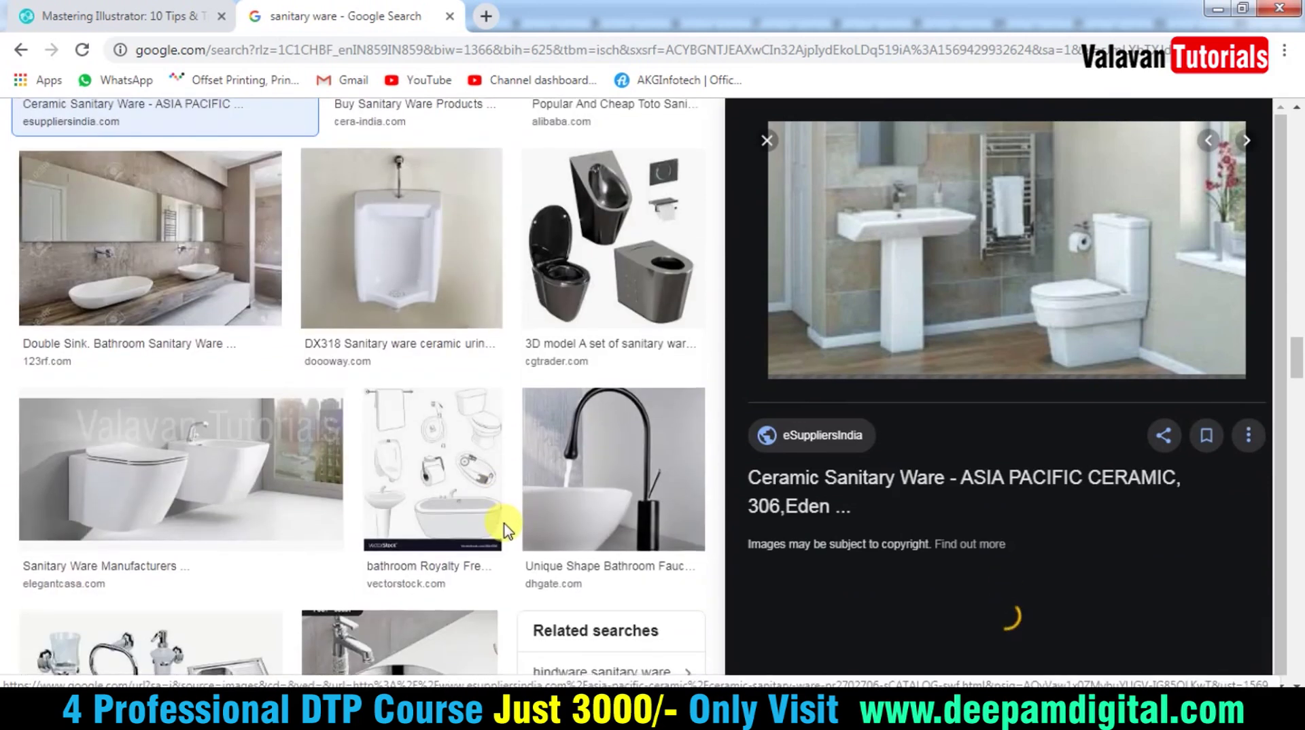
scroll(504, 528, "down", 2)
scroll(505, 529, "down", 2)
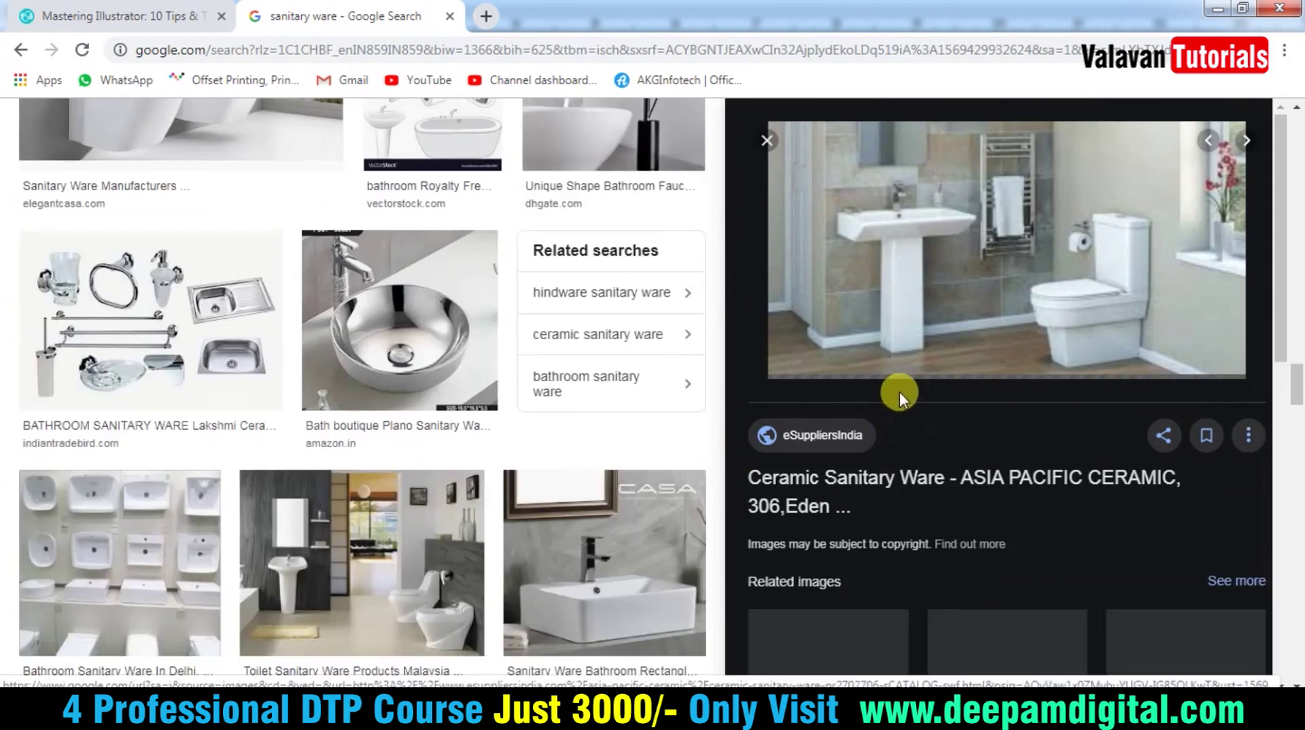
scroll(476, 442, "down", 1)
left_click(384, 460)
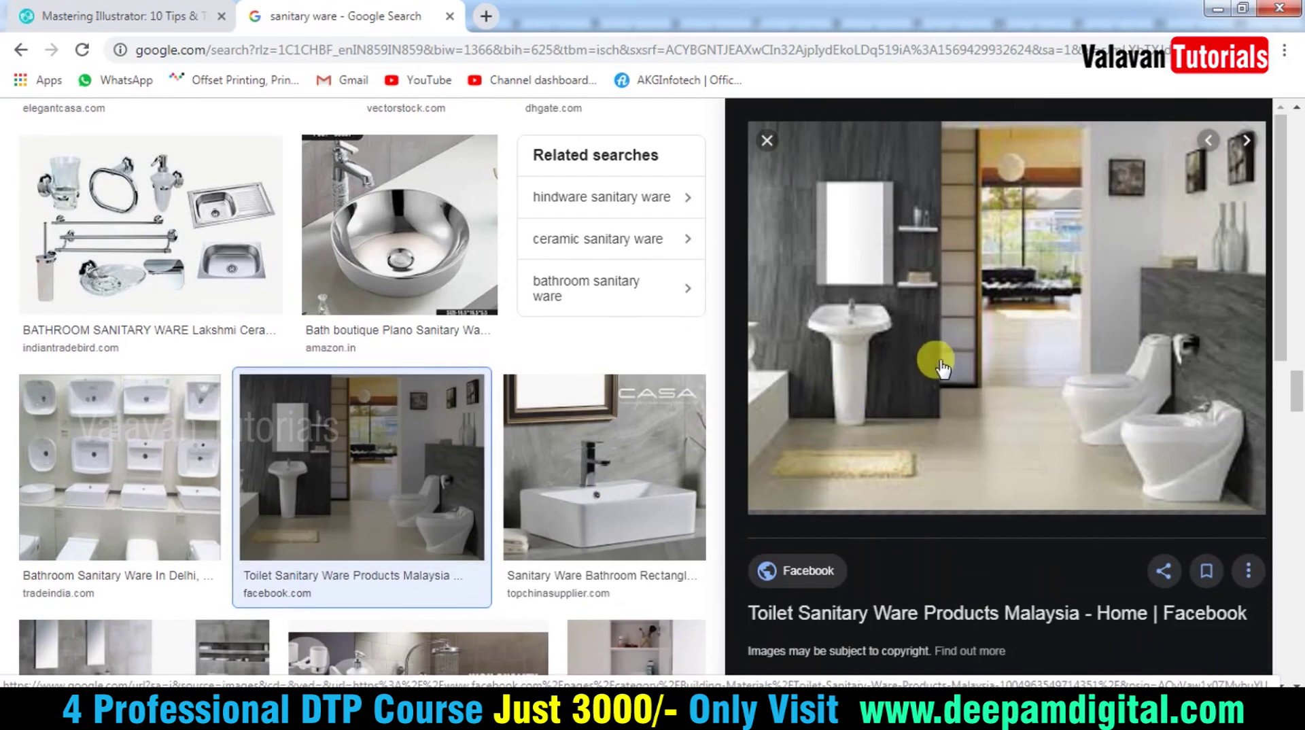
right_click(979, 255)
left_click(1064, 462)
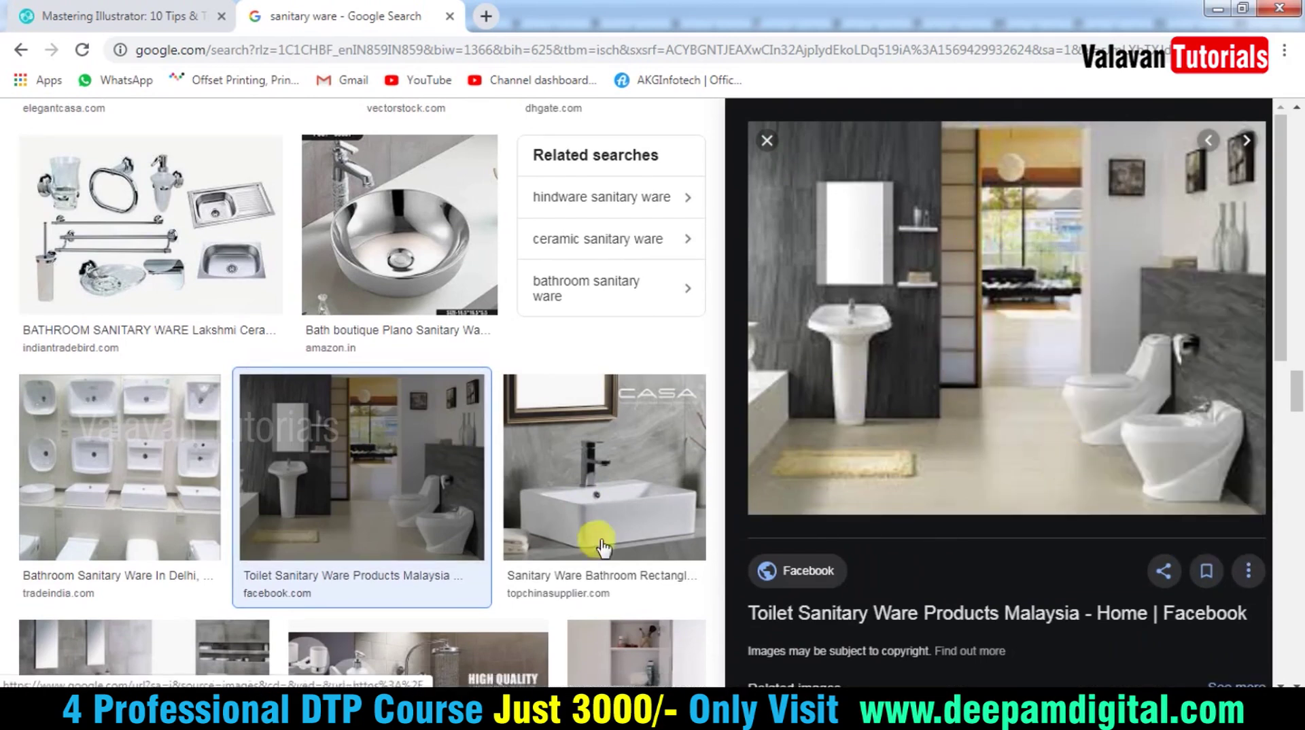
- Preview more sanitaryware photos and bring up options on the mastermagnets.com bathroom image
scroll(602, 547, "down", 3)
scroll(532, 530, "down", 1)
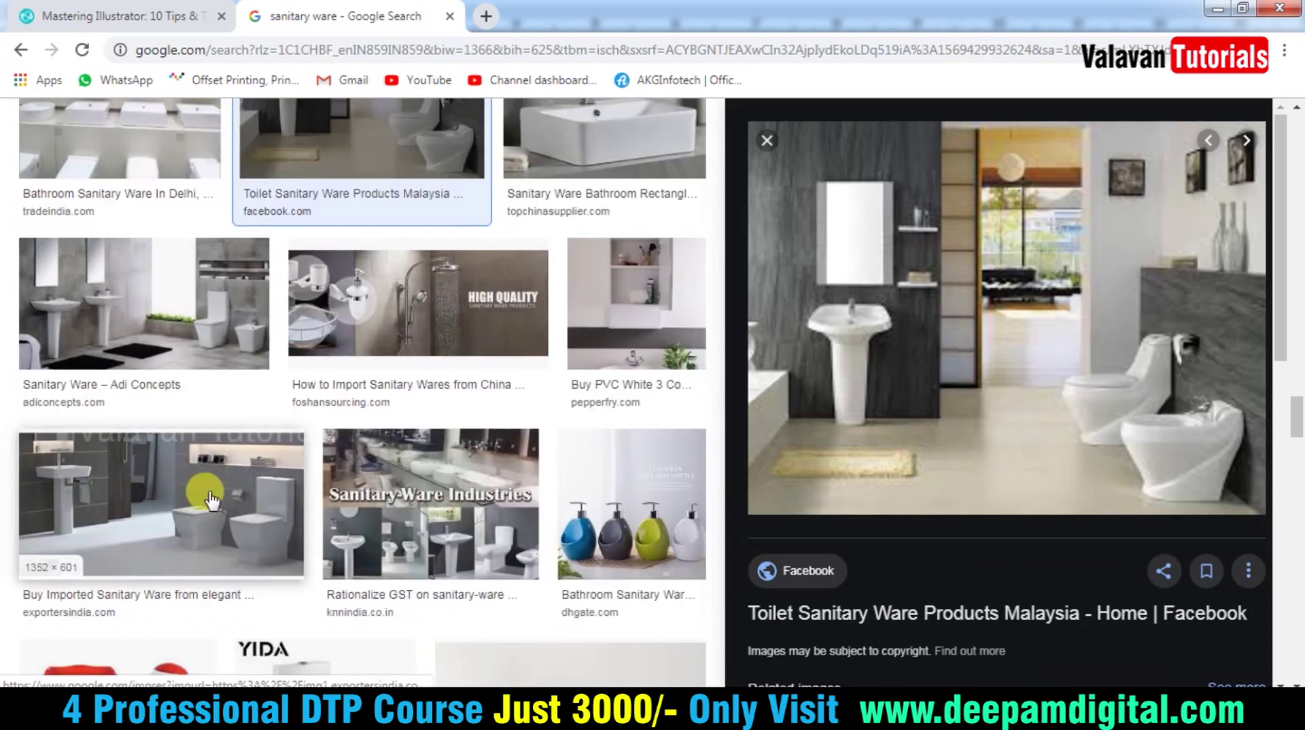
left_click(210, 499)
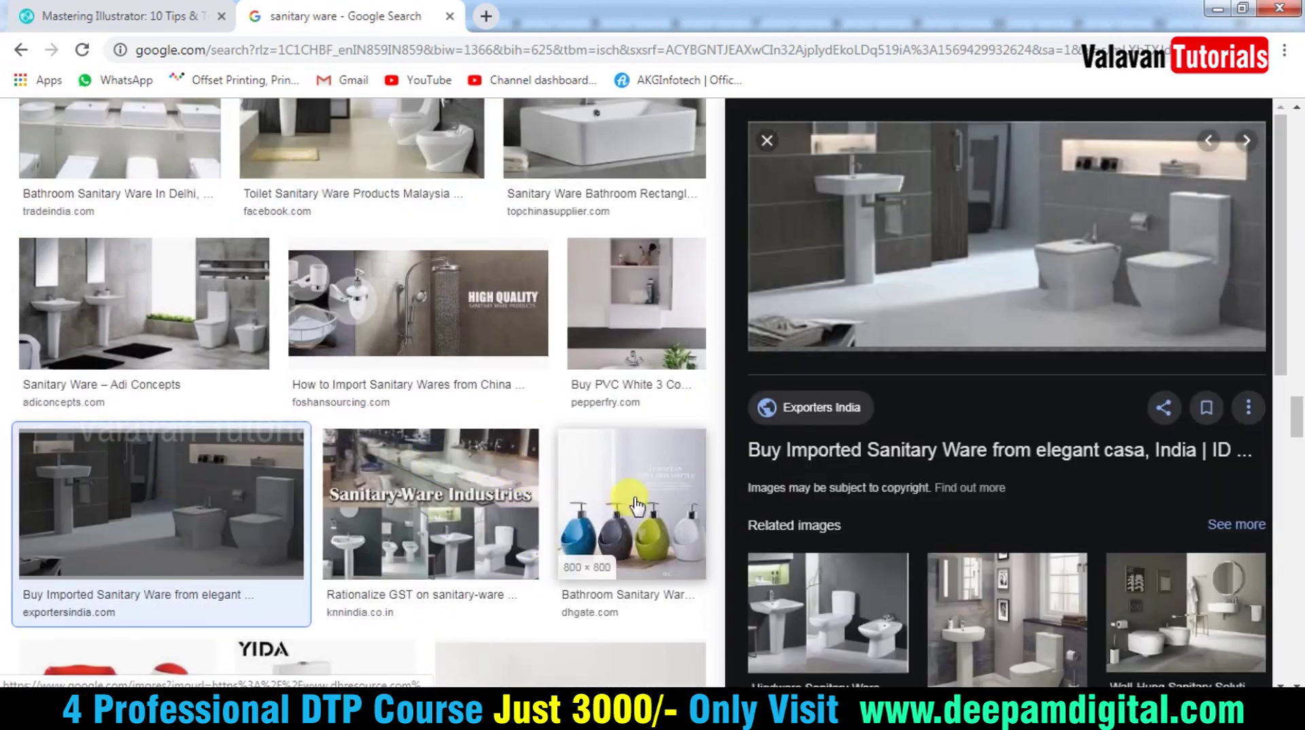
left_click(815, 571)
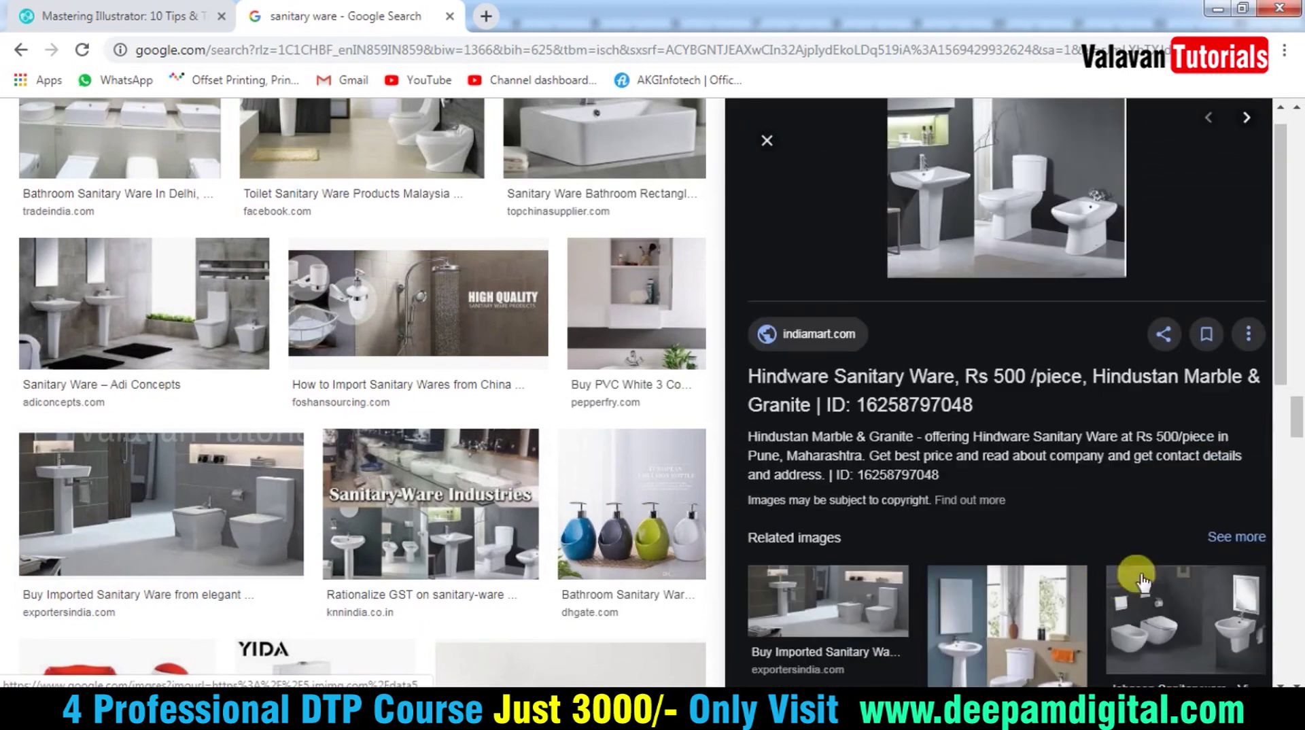
left_click(1142, 581)
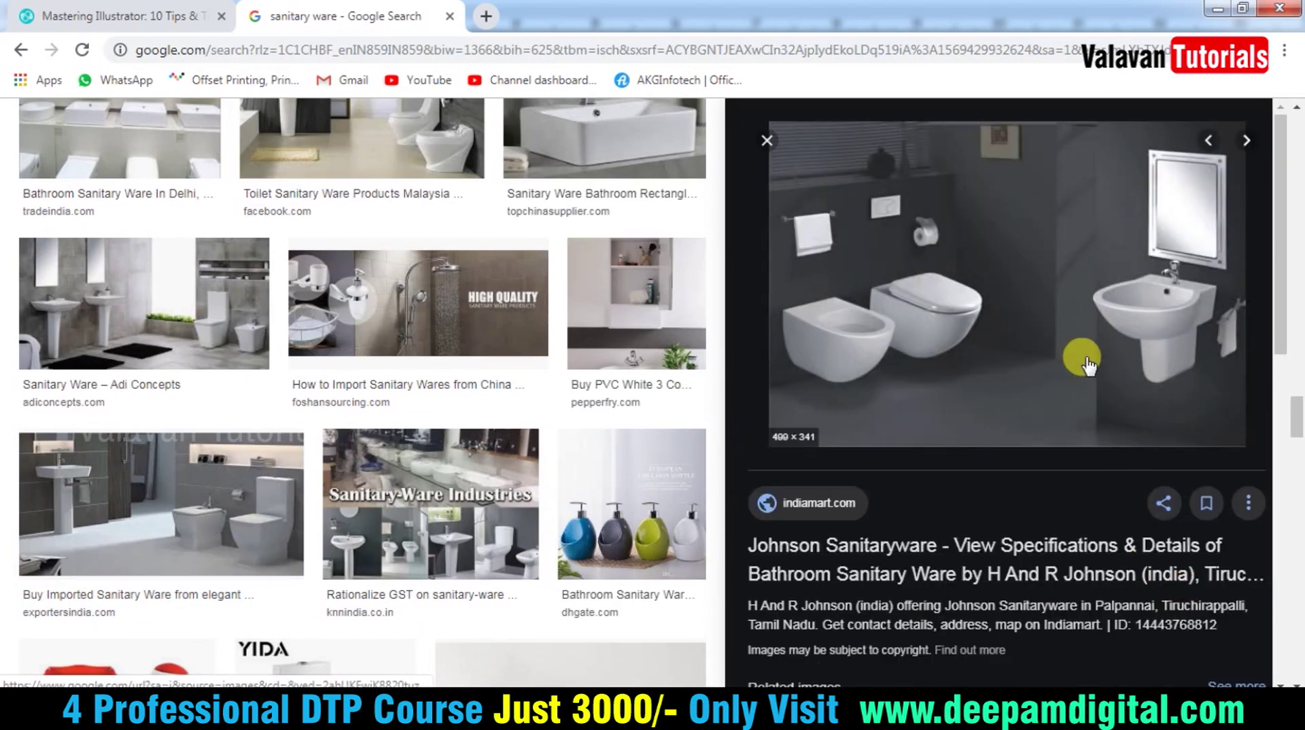
scroll(830, 480, "down", 4)
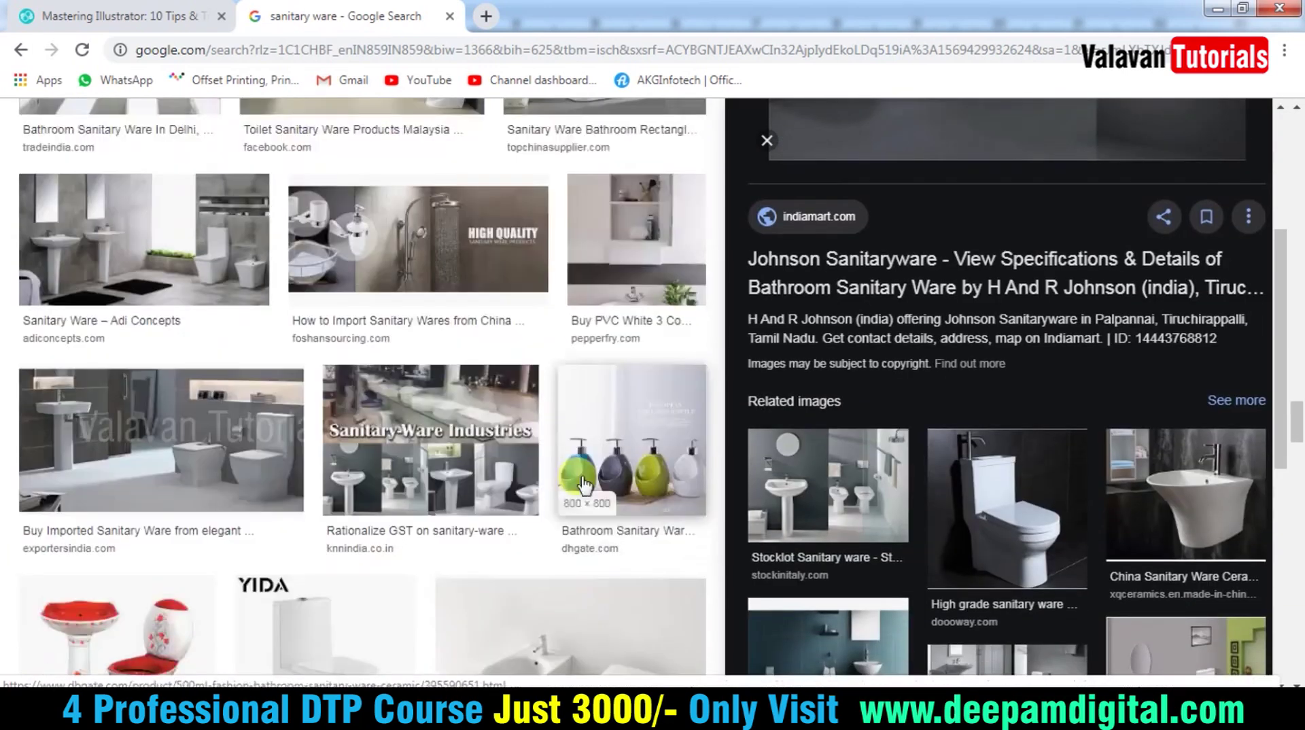
scroll(615, 486, "down", 6)
scroll(815, 503, "down", 3)
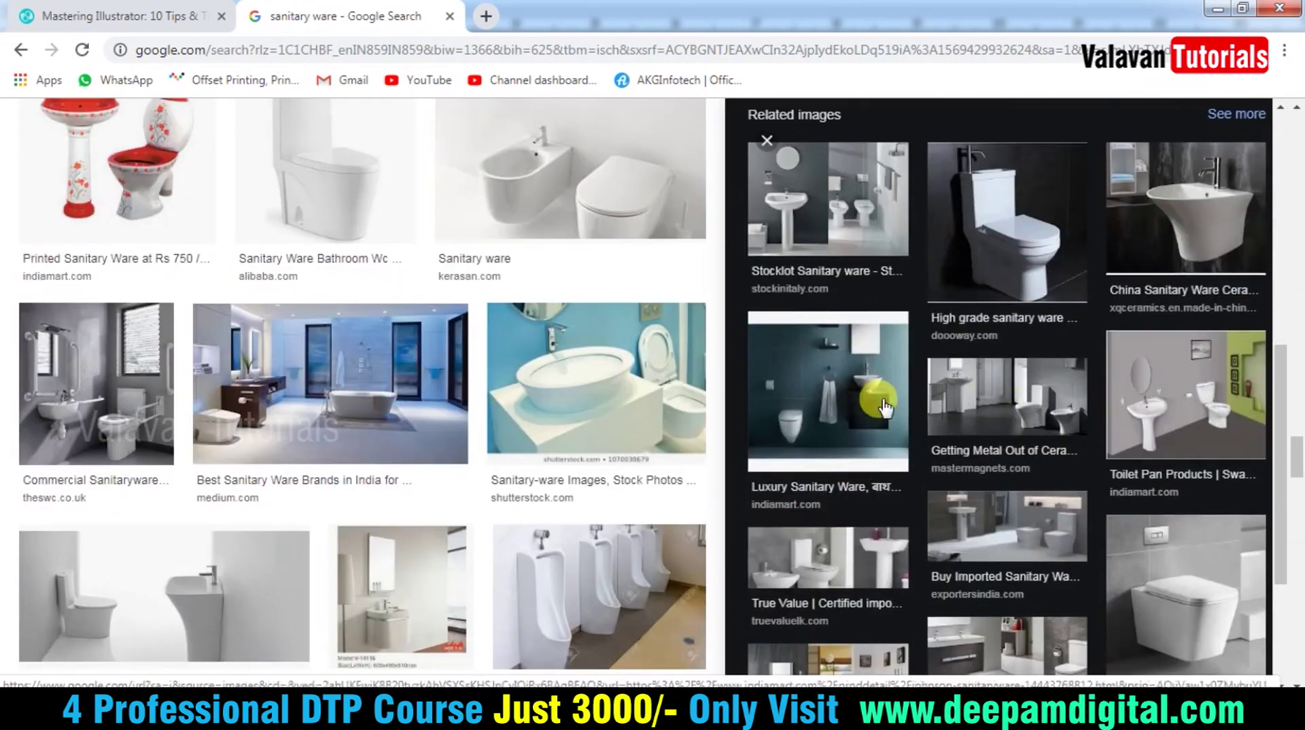
left_click(997, 406)
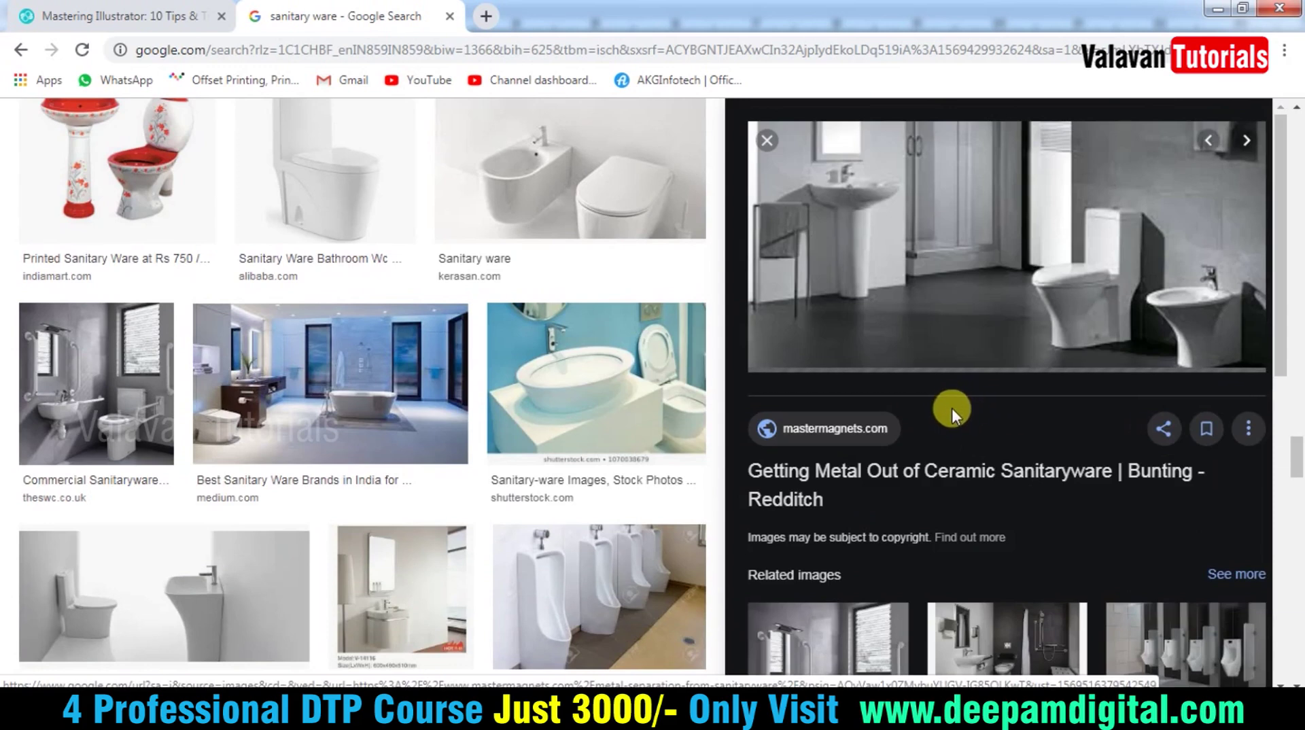
right_click(1004, 176)
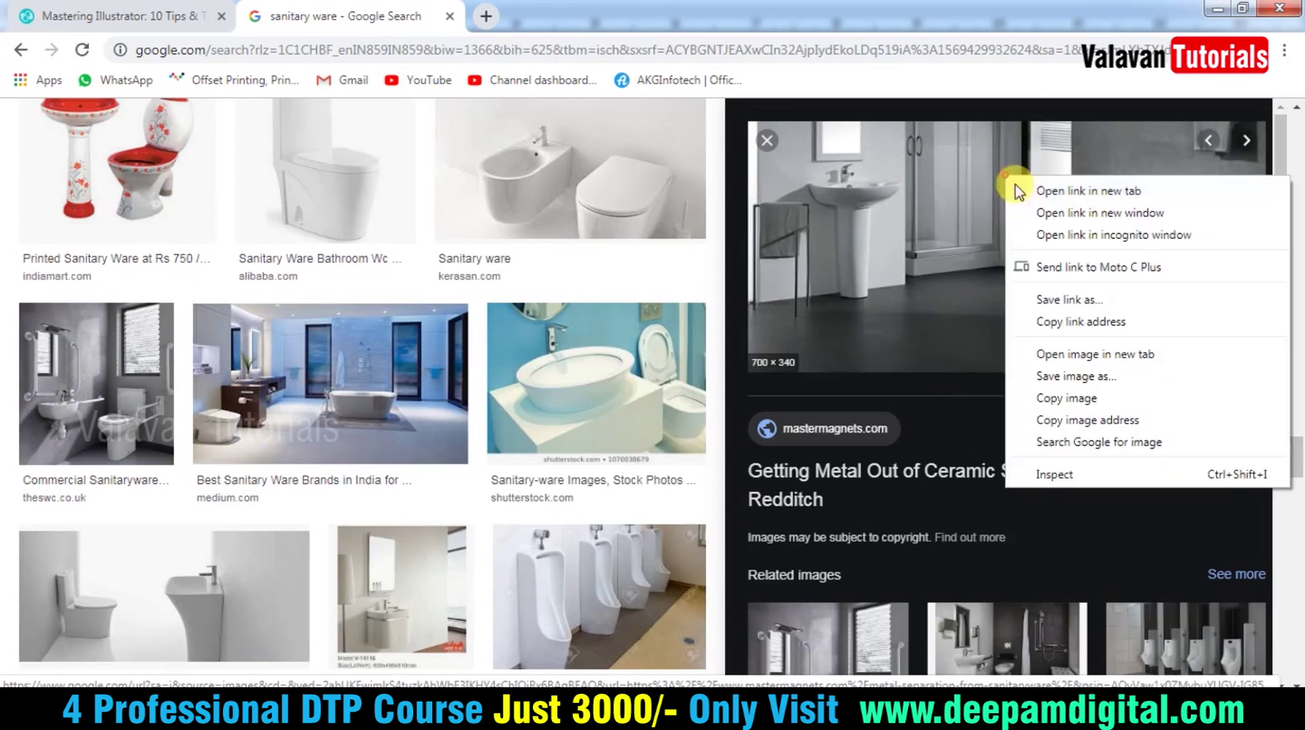
- Load the large red circle as a selection and copy the bathroom photo from the browser
left_click(1072, 405)
key("alt+Tab")
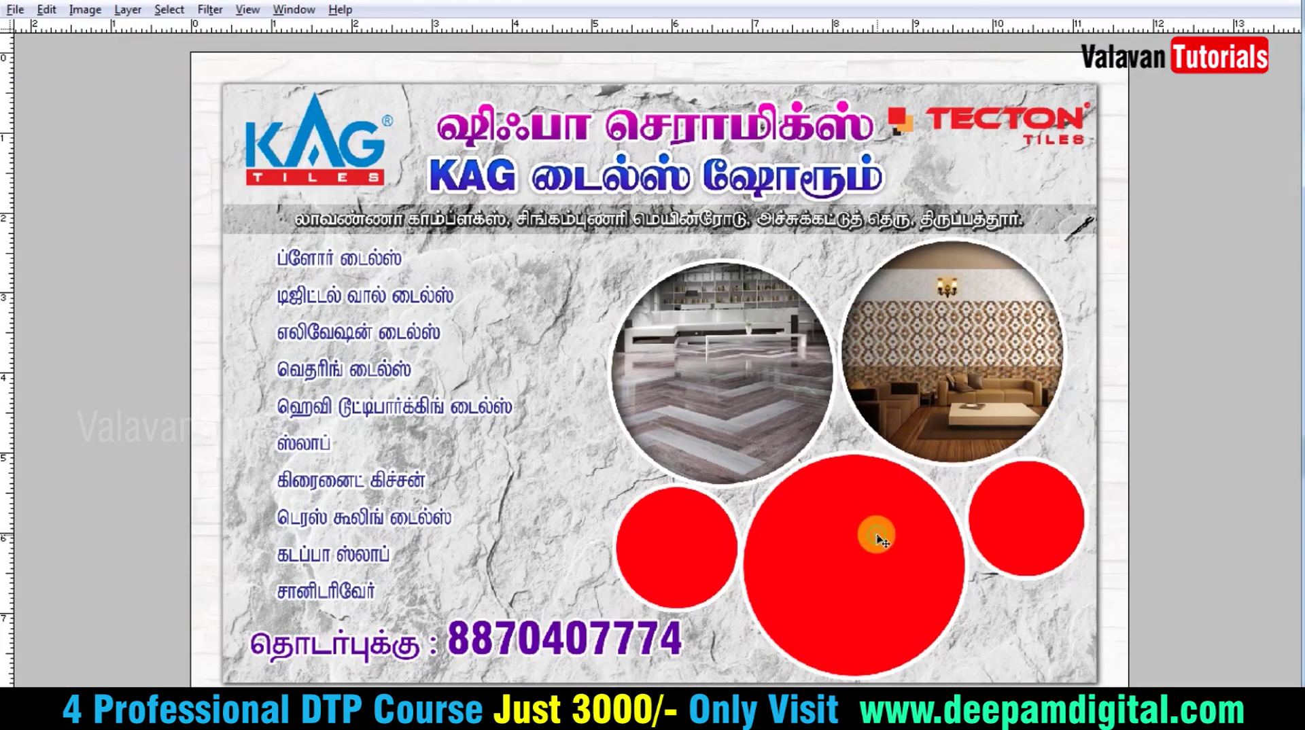
left_click(875, 536)
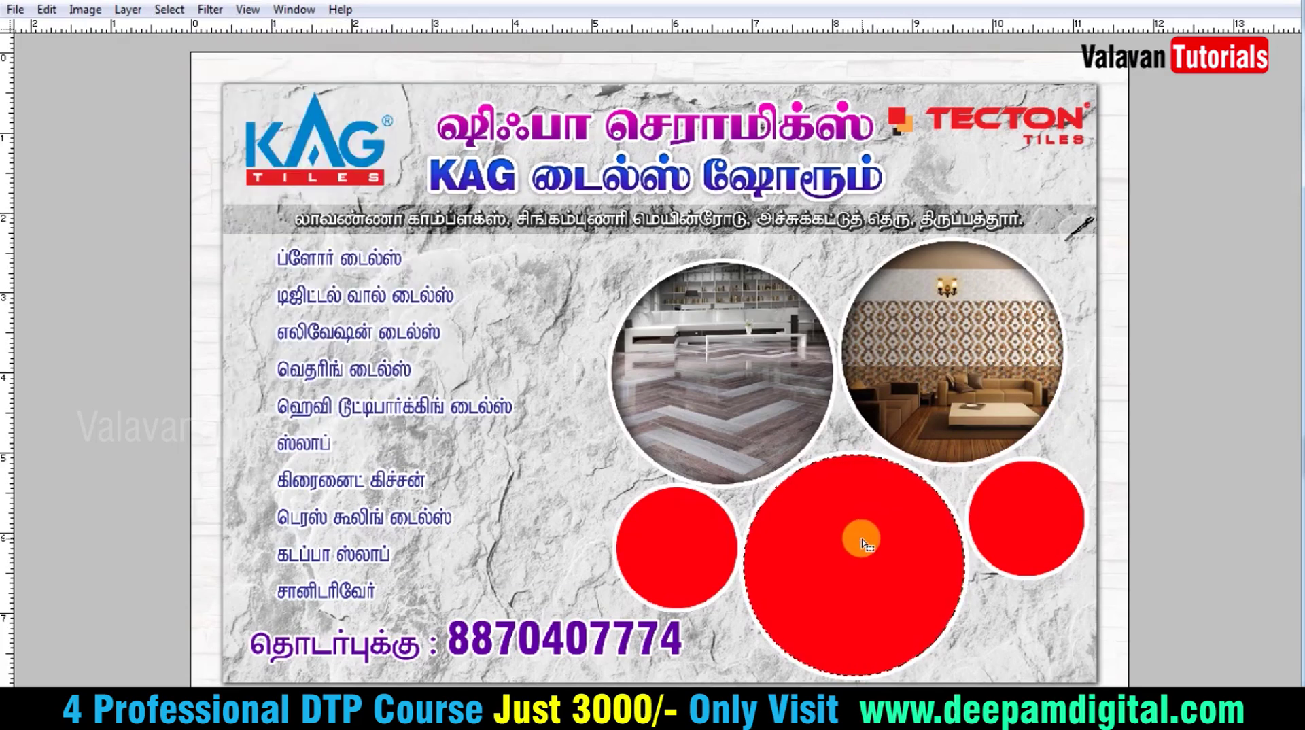
key("alt+Tab")
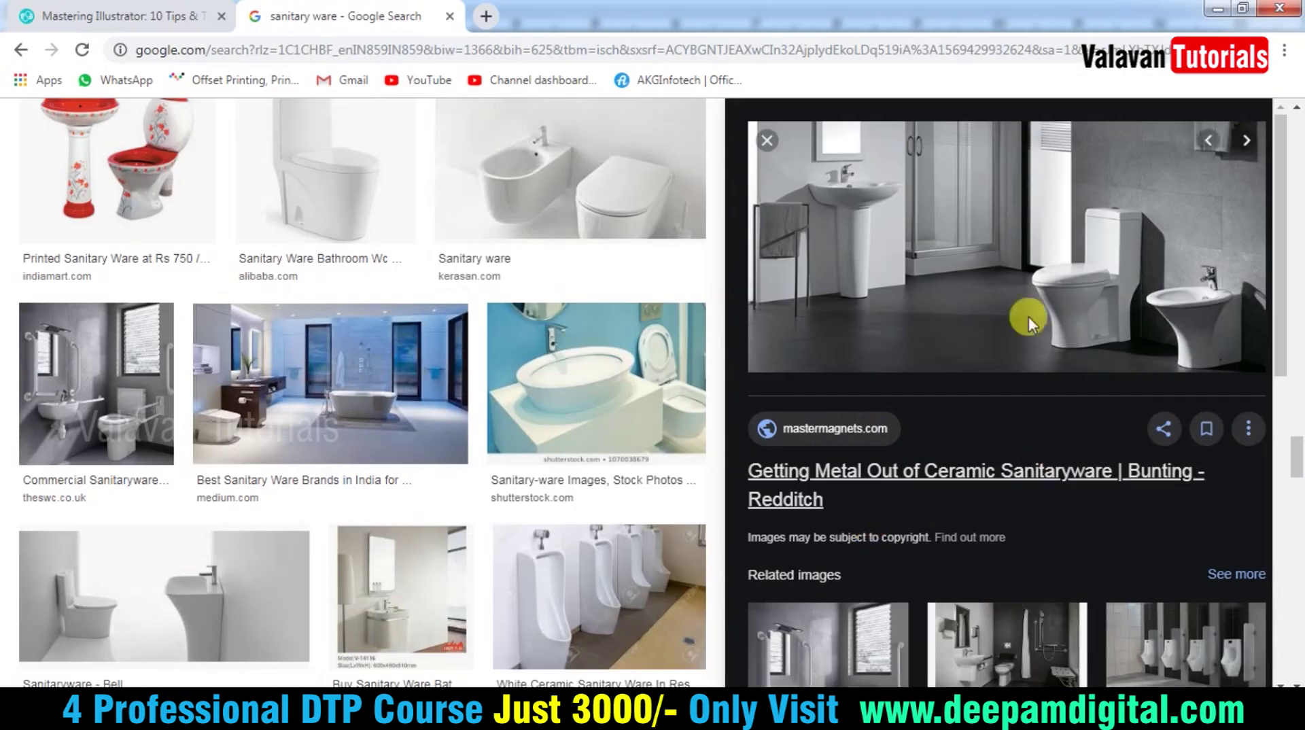
right_click(1021, 292)
left_click(1077, 512)
key("alt+Tab")
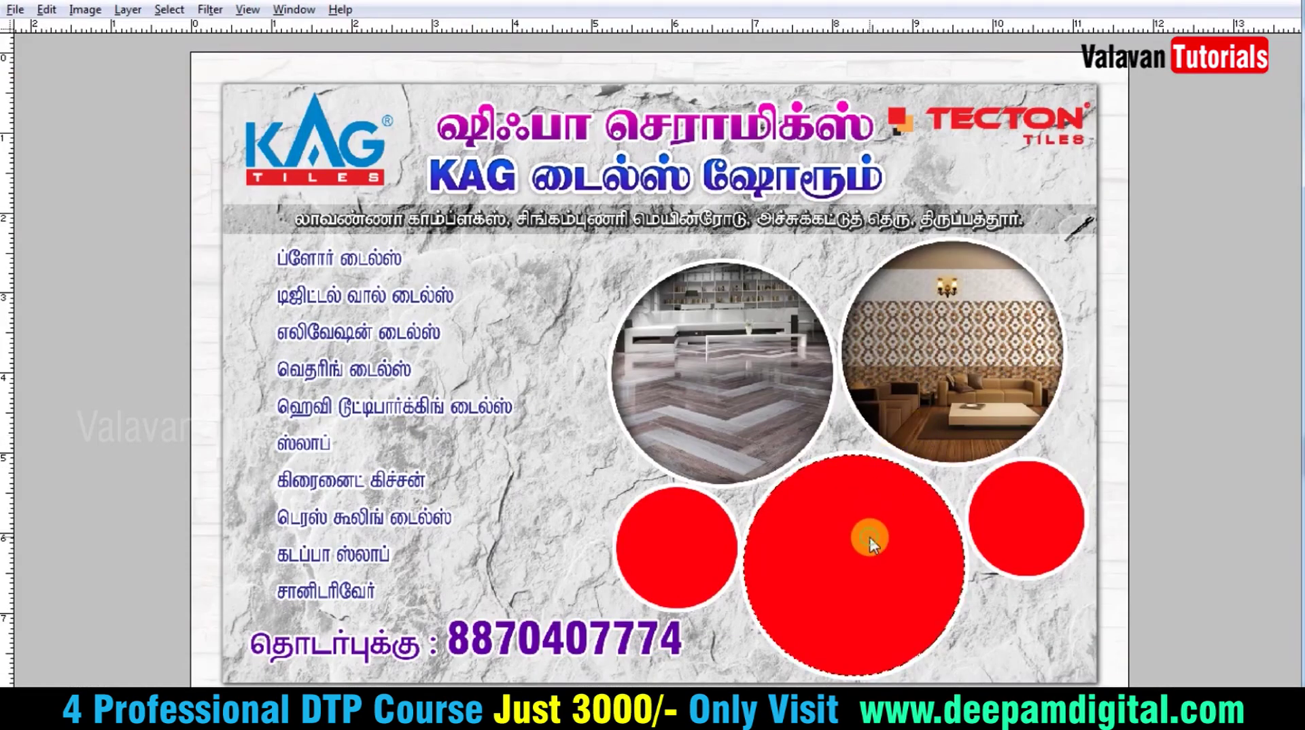
- Paste the bathroom photo into the red circle and enlarge and shift it to fill
key("ctrl+v")
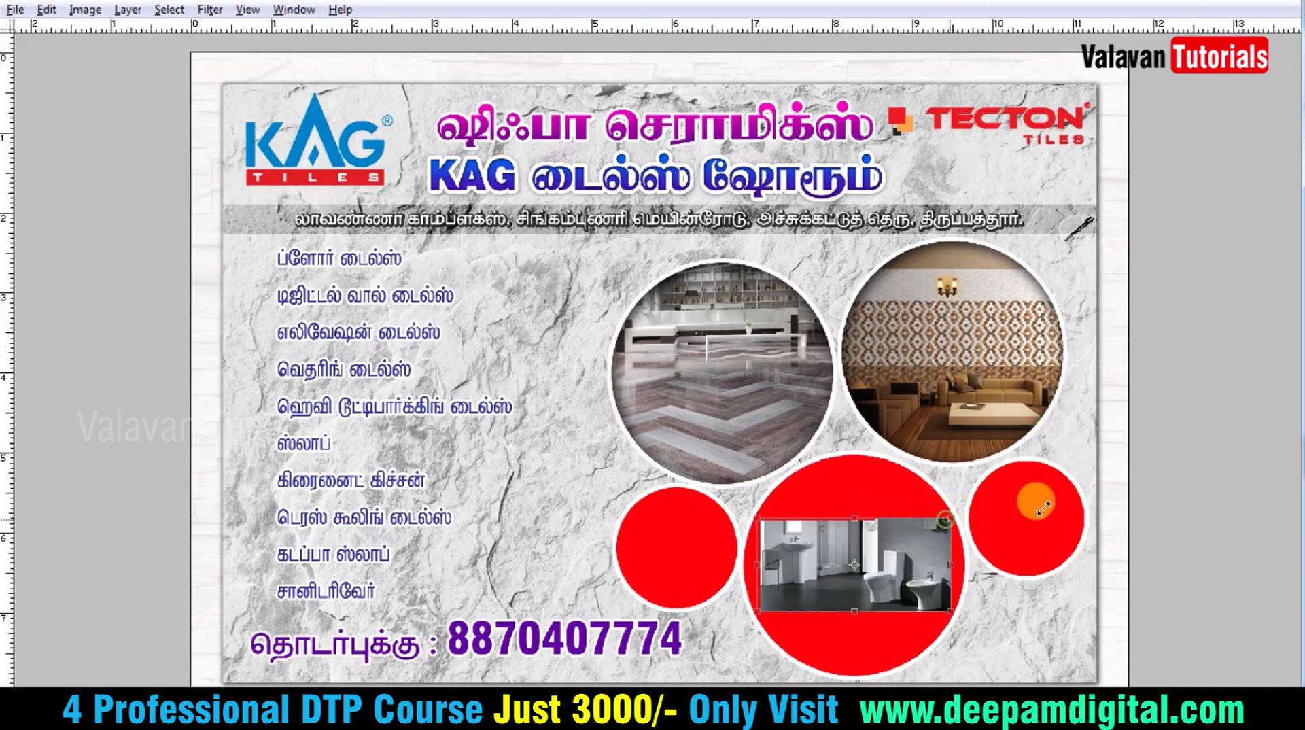
left_click_drag(946, 520, 1065, 462)
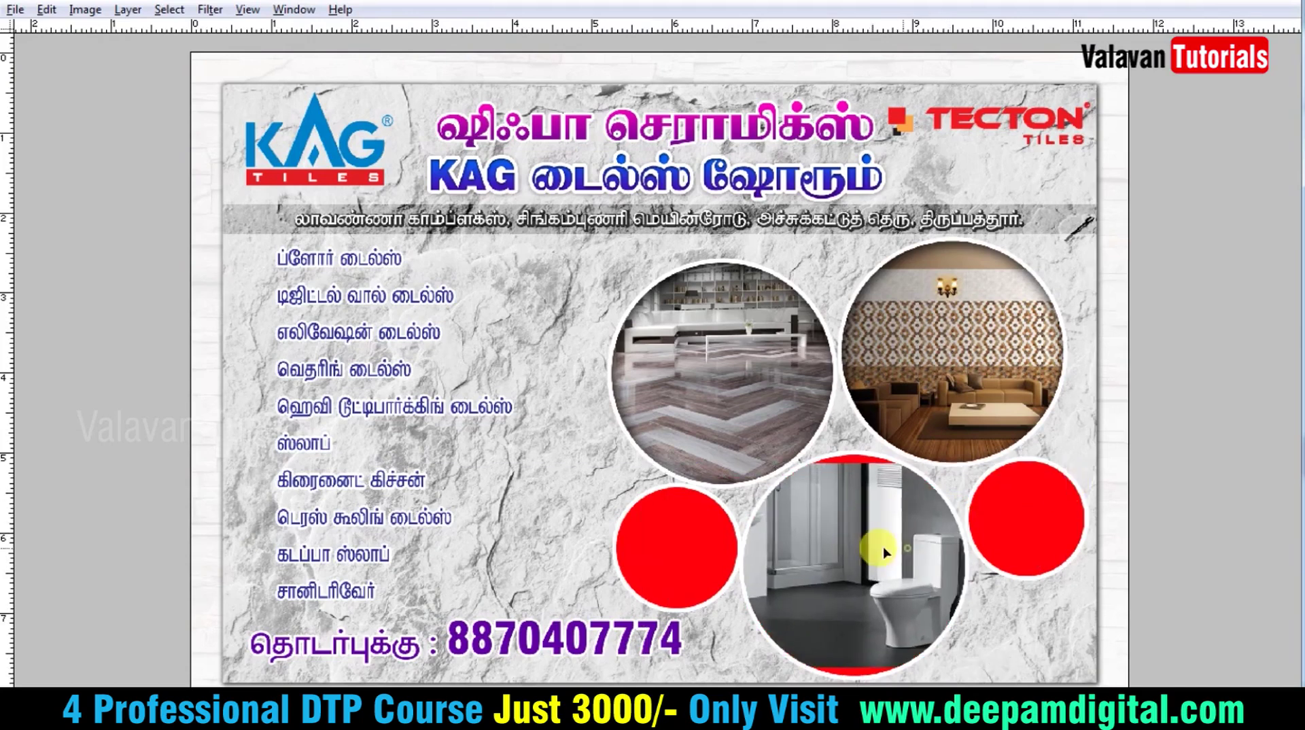
left_click_drag(876, 532, 808, 531)
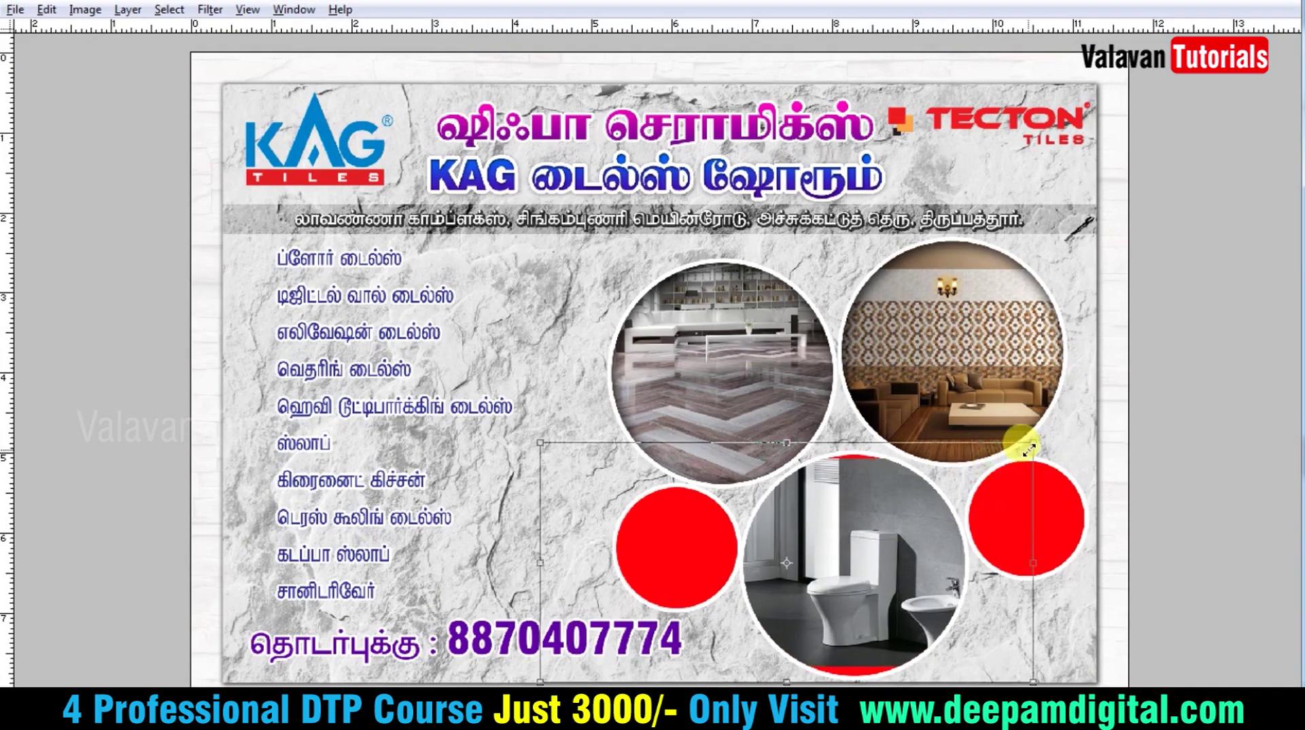
key("Return")
mouse_move(882, 534)
left_mouse_down()
mouse_move(877, 559)
mouse_move(890, 558)
left_mouse_up()
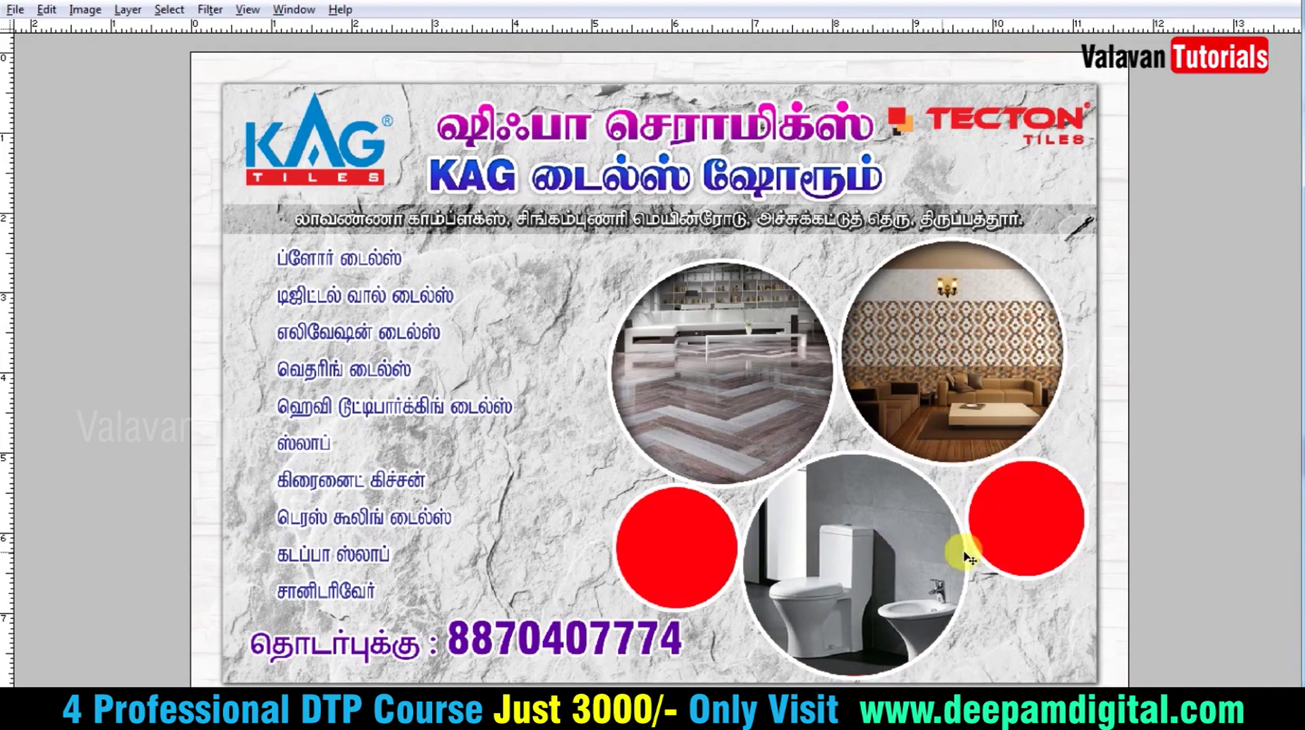
- Browse the browser image results and select the old search words for replacement
key("alt+Tab")
key("alt+Tab")
key("alt+Tab")
scroll(422, 291, "down", 3)
scroll(422, 291, "down", 3)
scroll(398, 271, "down", 3)
scroll(398, 271, "up", 5)
scroll(388, 263, "up", 5)
triple_click(306, 133)
key("alt+Tab")
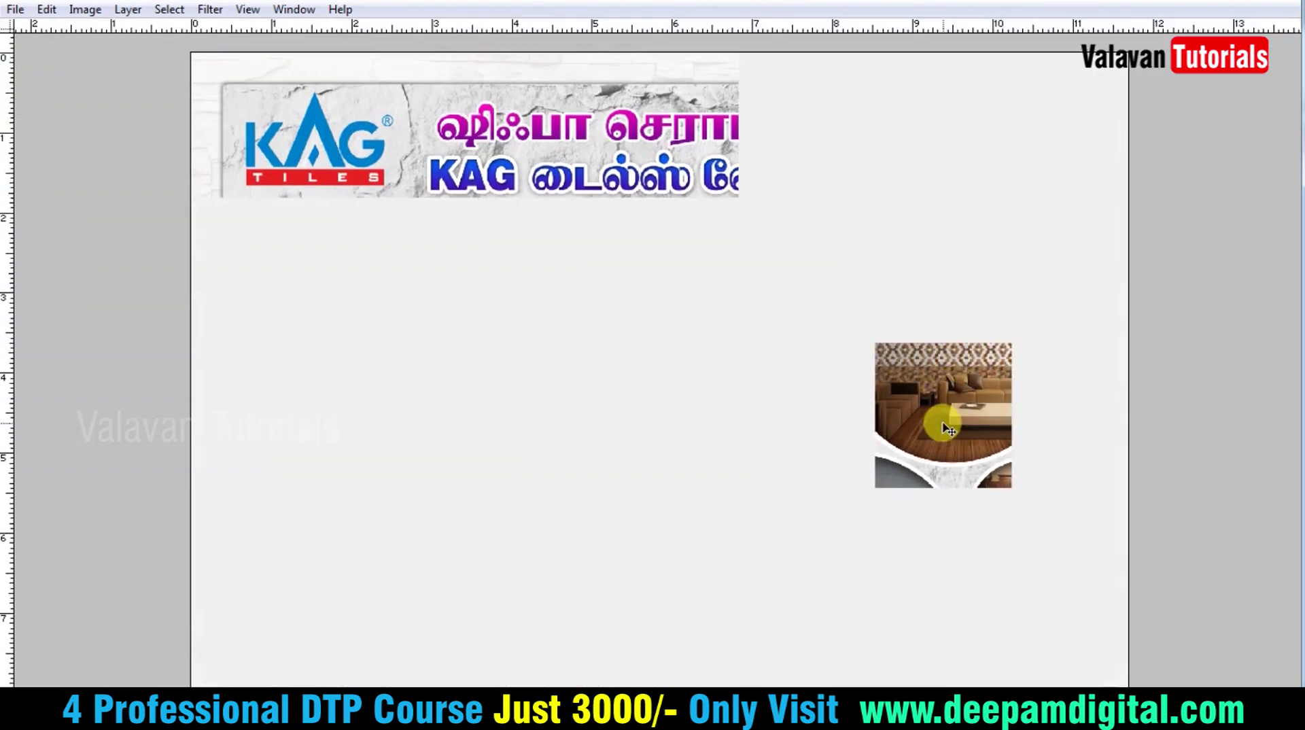
- Add a drop shadow to the TECTON logo with 40% opacity, spread 11 and size 21
right_click(873, 378)
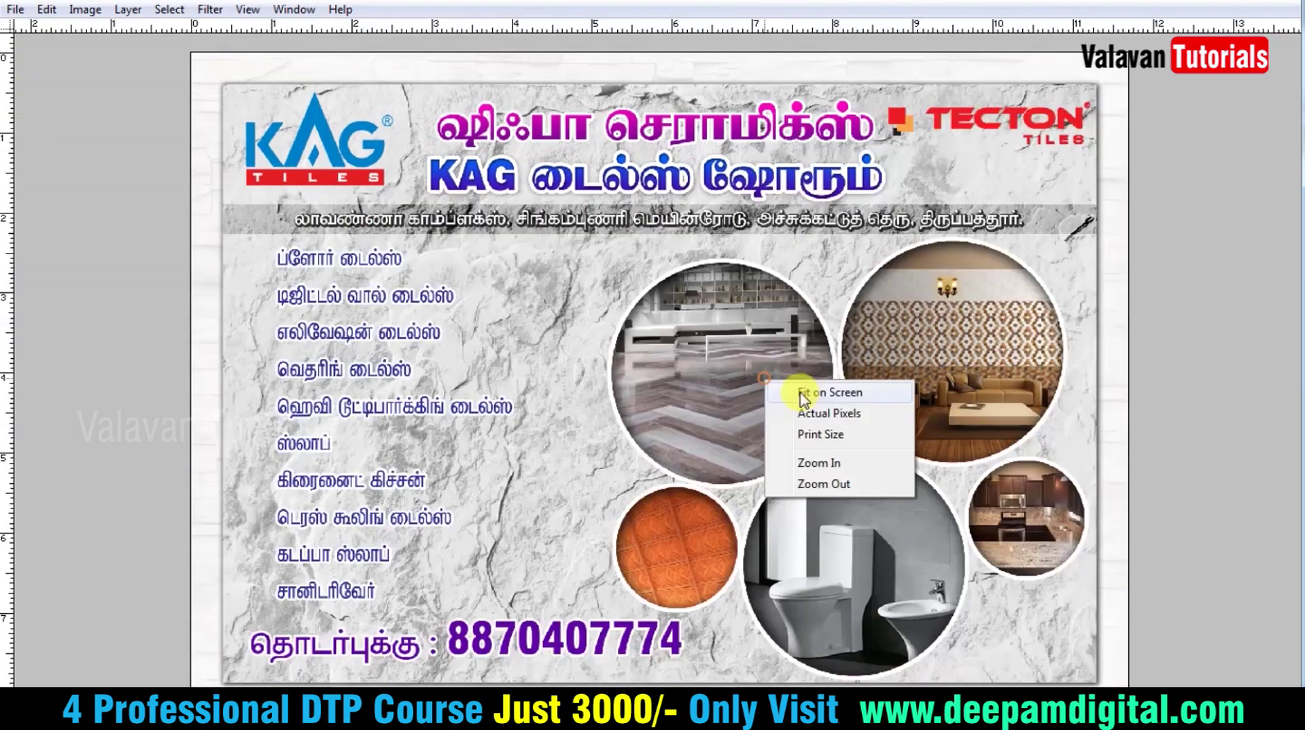
left_click(884, 382)
left_click(1019, 247)
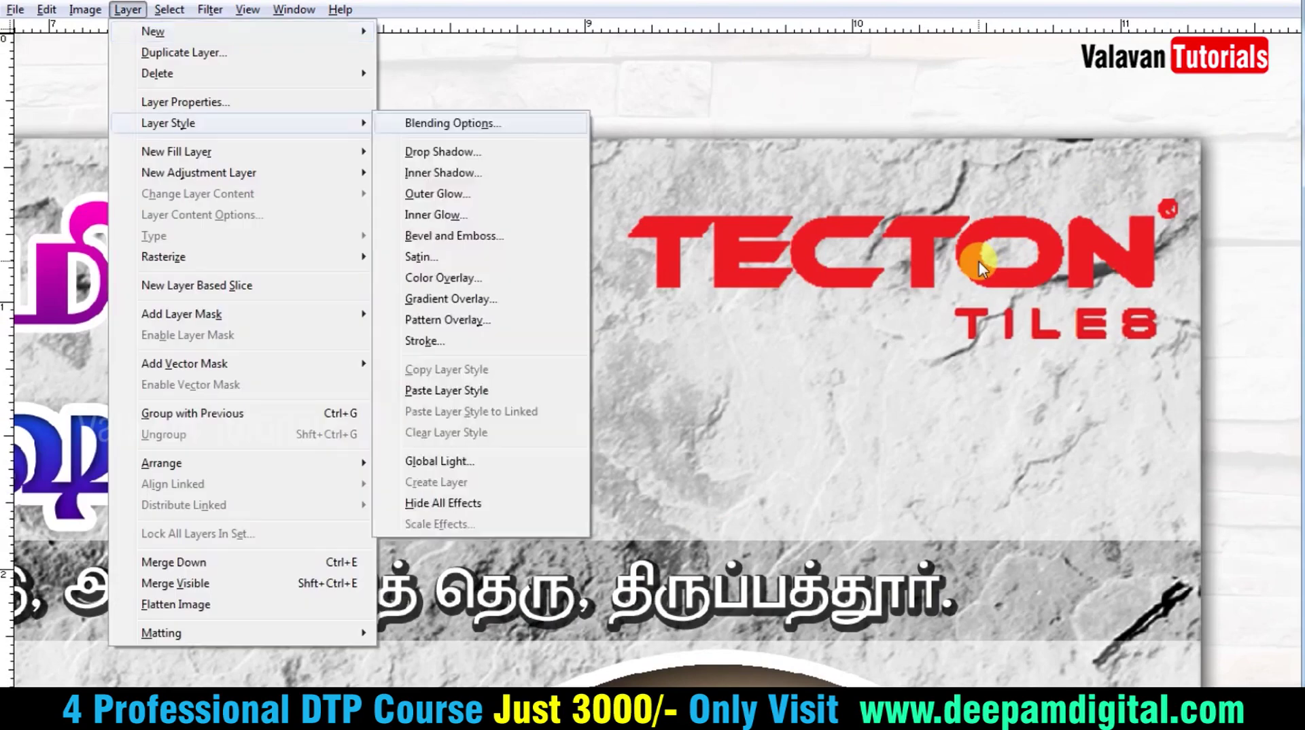
left_click_drag(738, 204, 387, 121)
left_click_drag(422, 283, 433, 306)
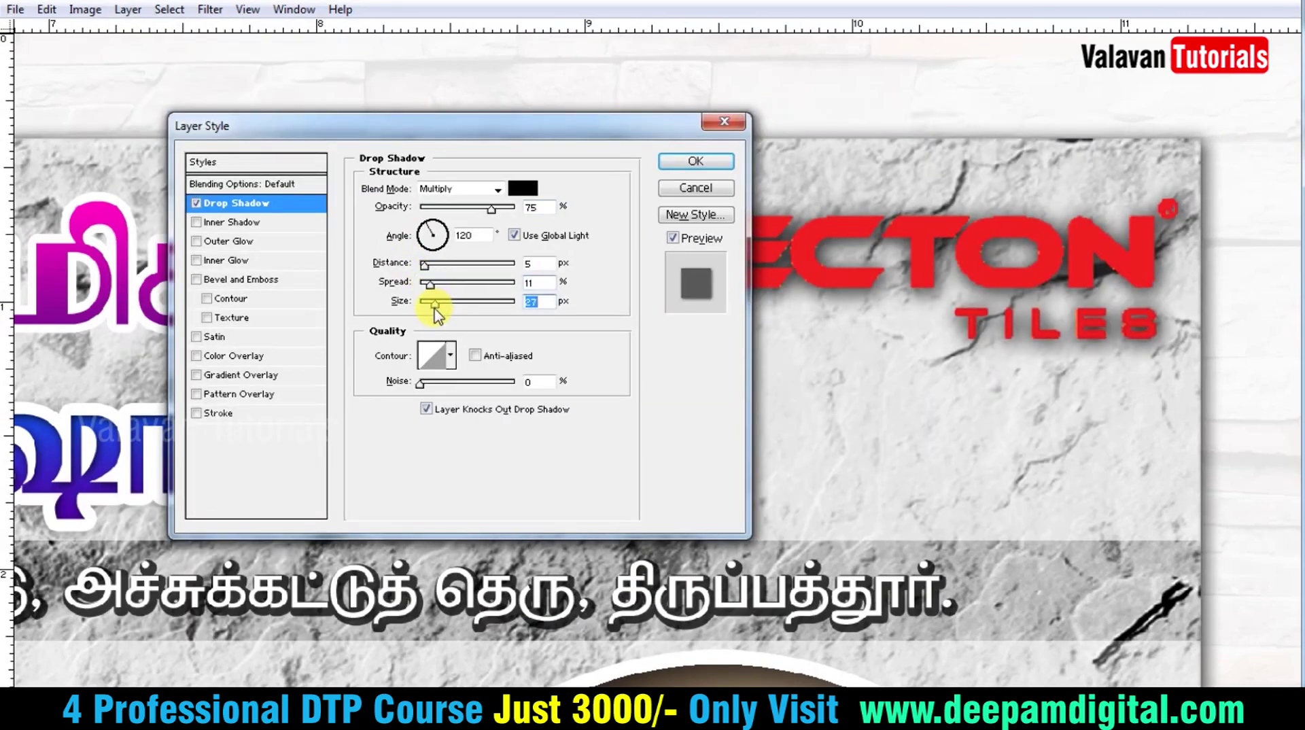
left_click_drag(491, 208, 461, 211)
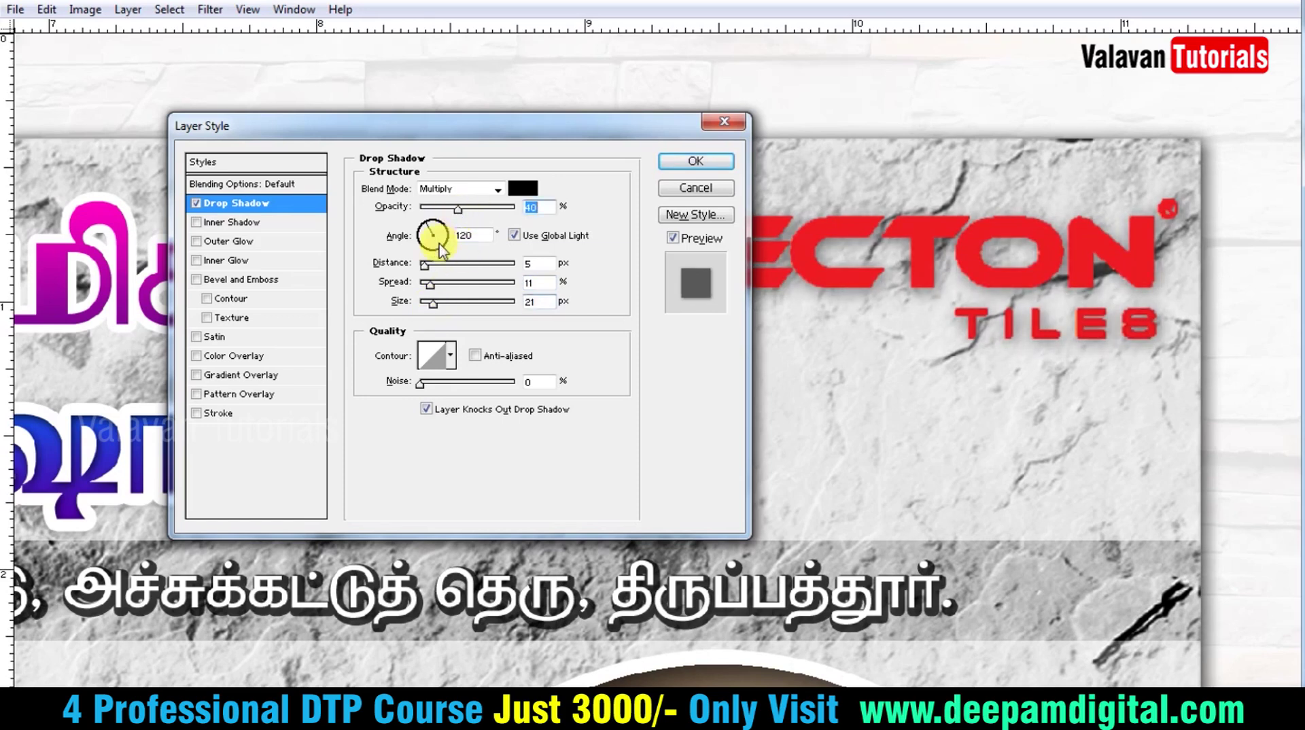
key("Return")
key("ctrl+0")
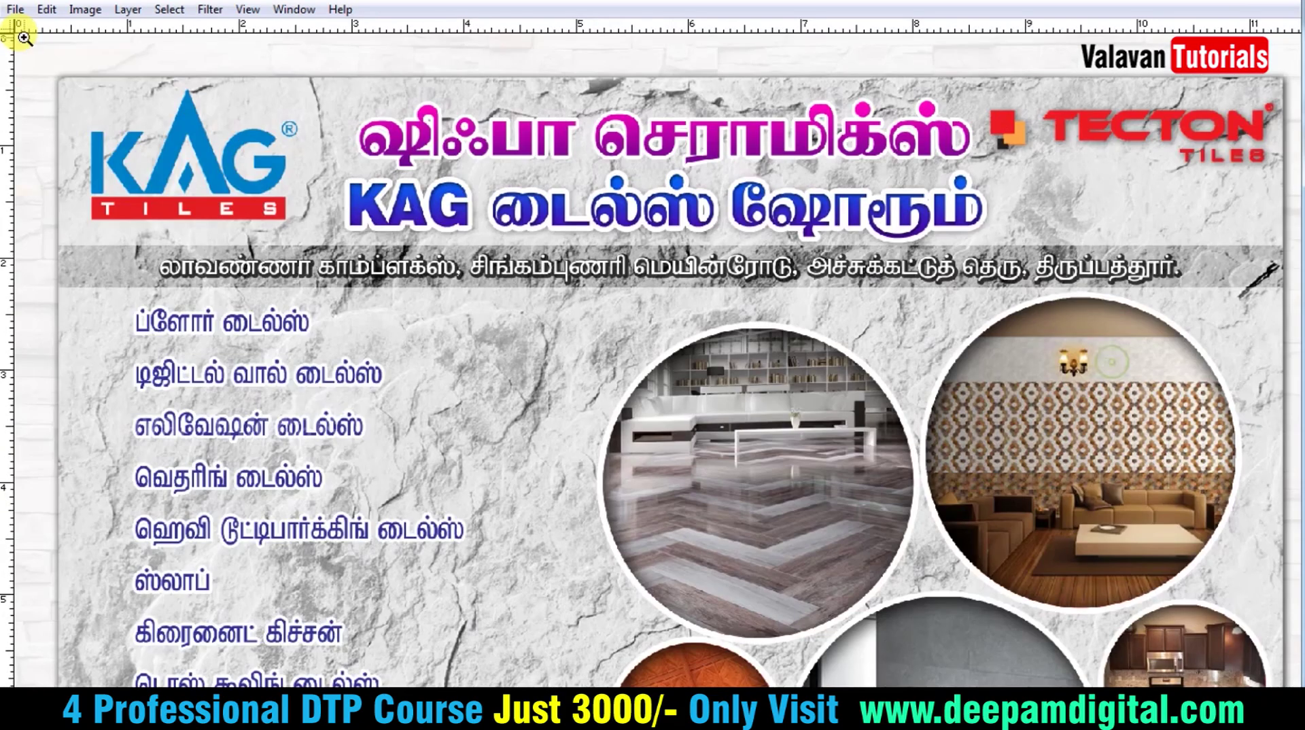
- Colour the address line purple and give its letters a white stroke outline
left_click(127, 9)
left_click(127, 9)
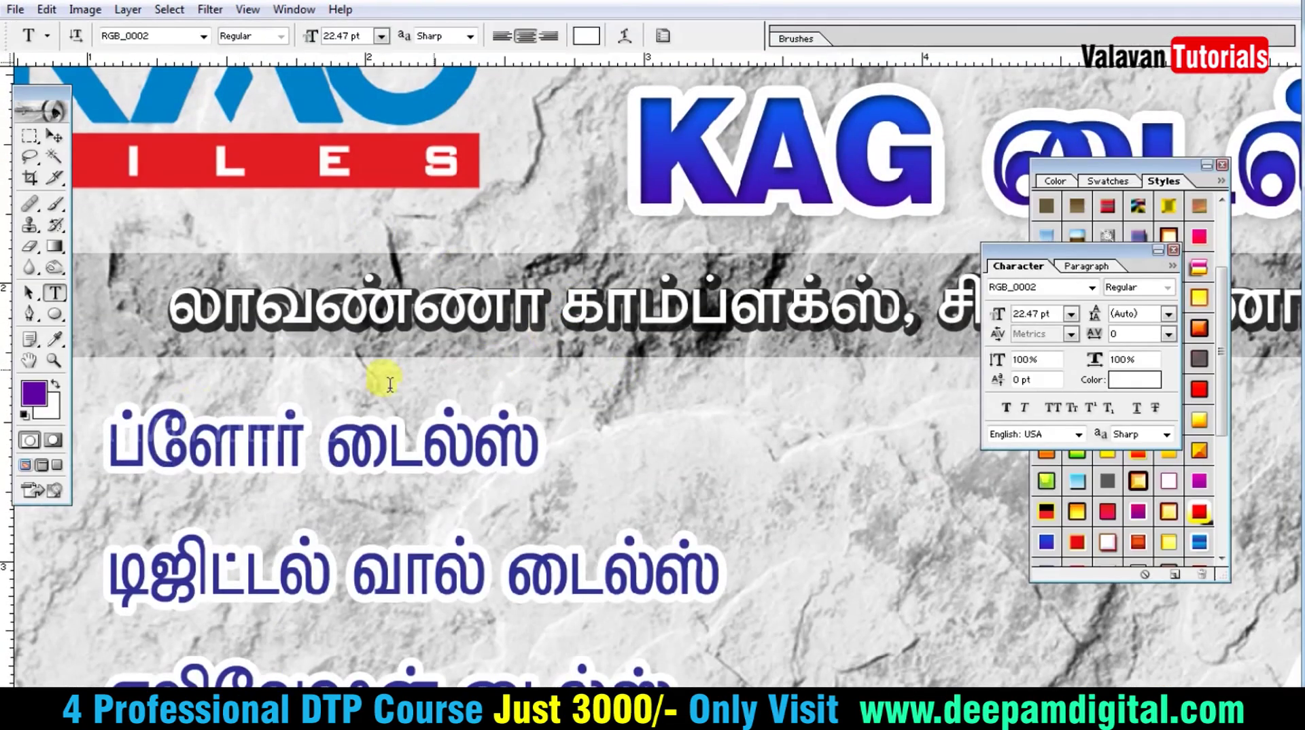
left_click(54, 136)
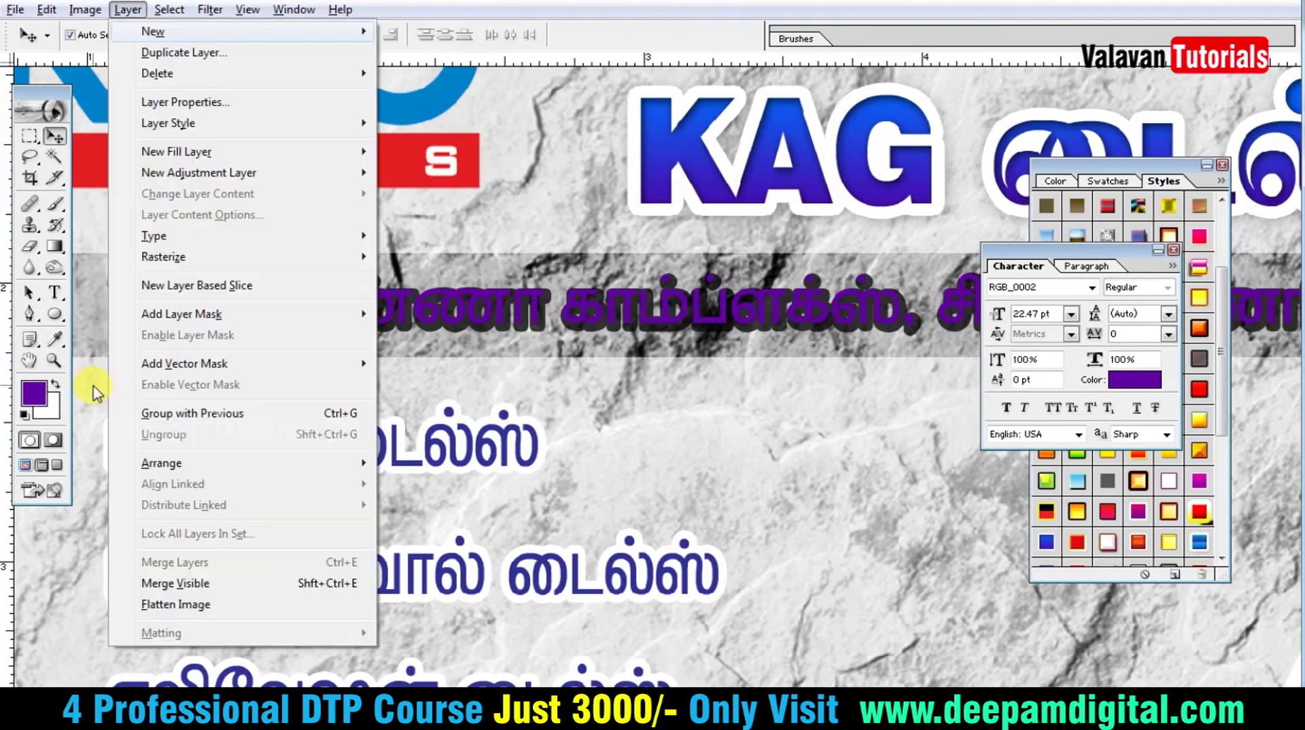
left_click(128, 9)
left_click(437, 338)
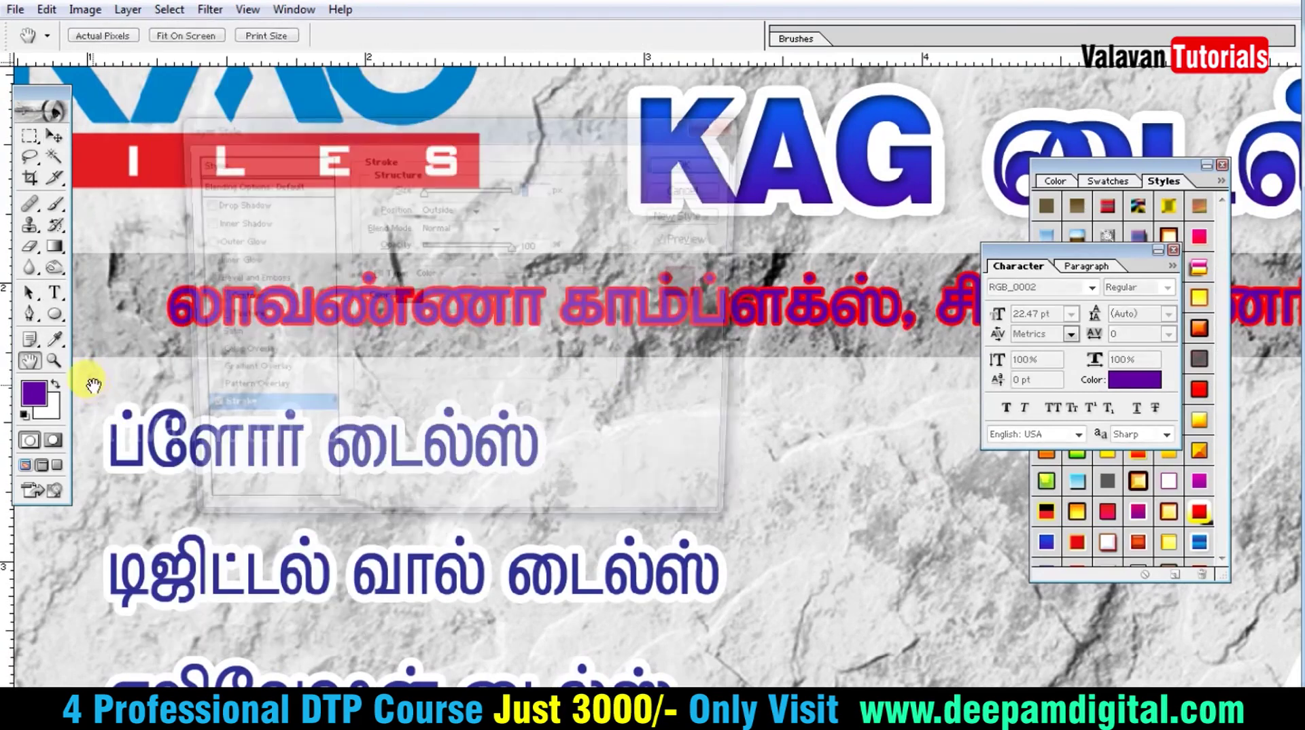
left_click(403, 306)
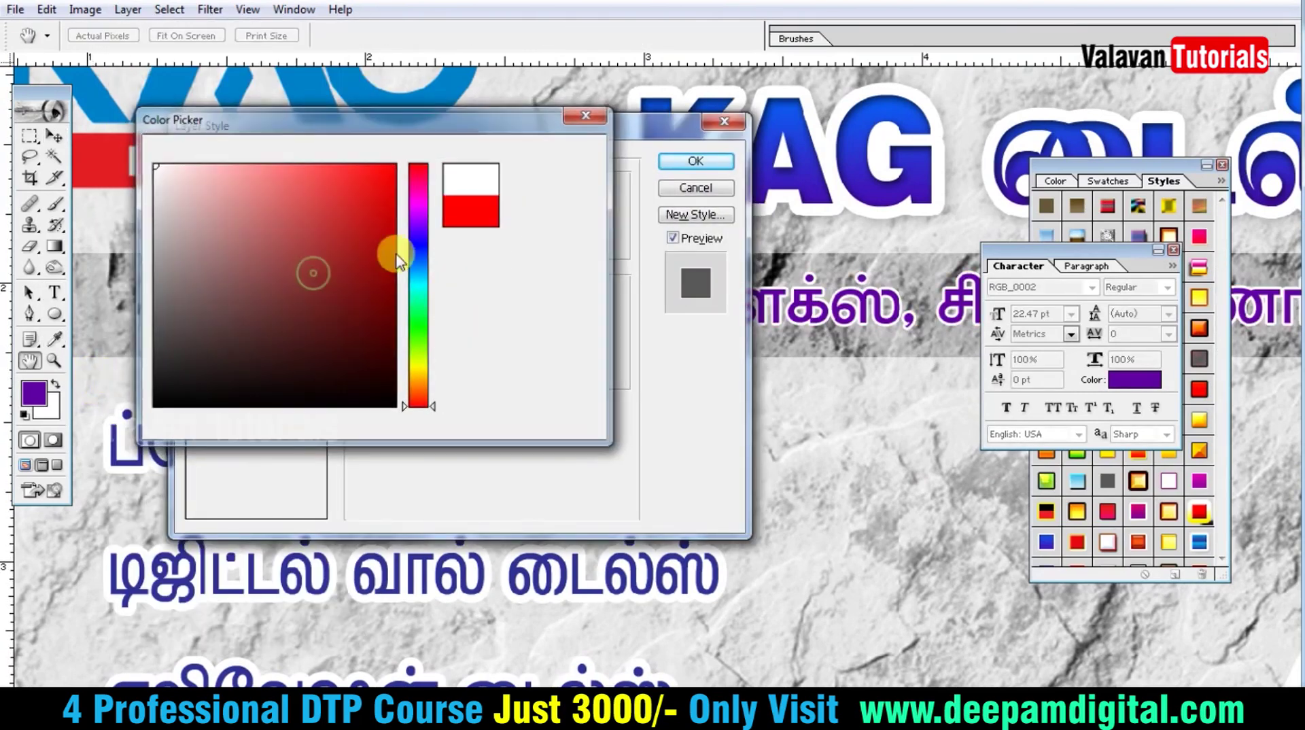
key("Return")
key("Return")
- Fit the flyer on screen, hide the panels and zoom in on the product list's top
right_click(615, 340)
left_click(653, 357)
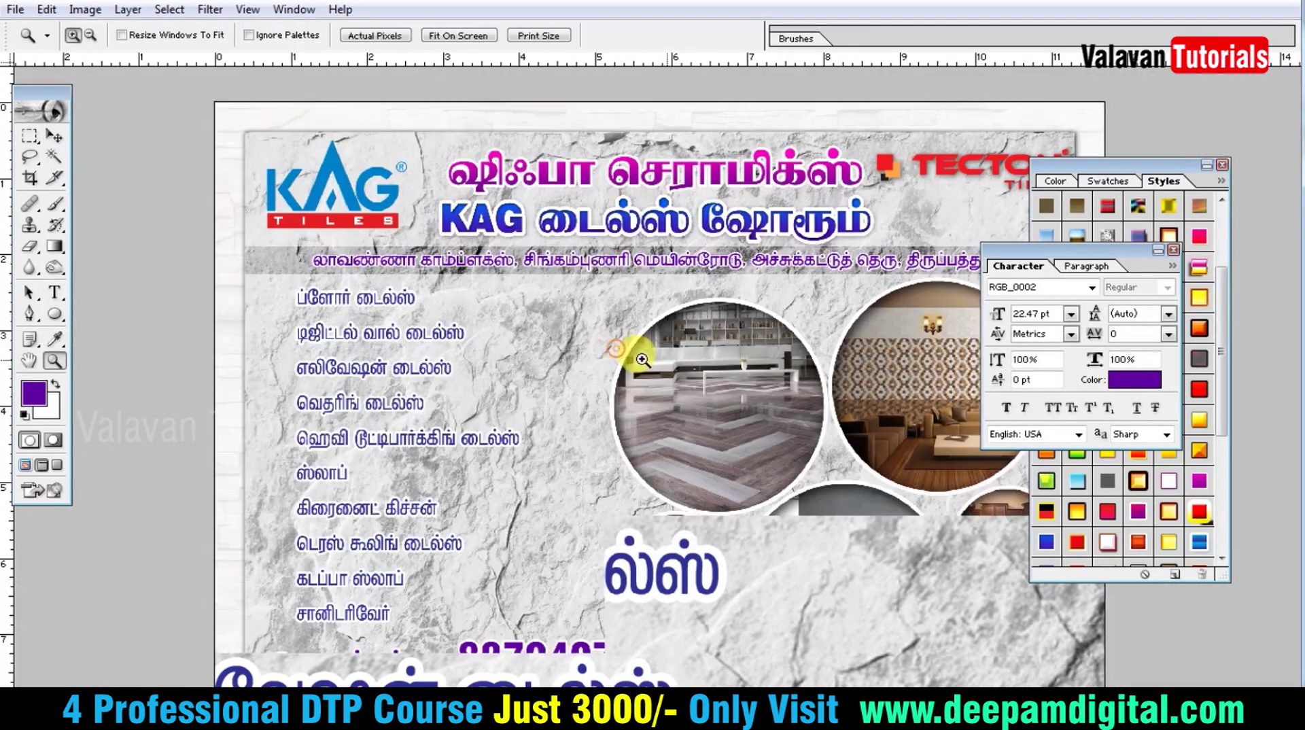
key("t")
key("Tab")
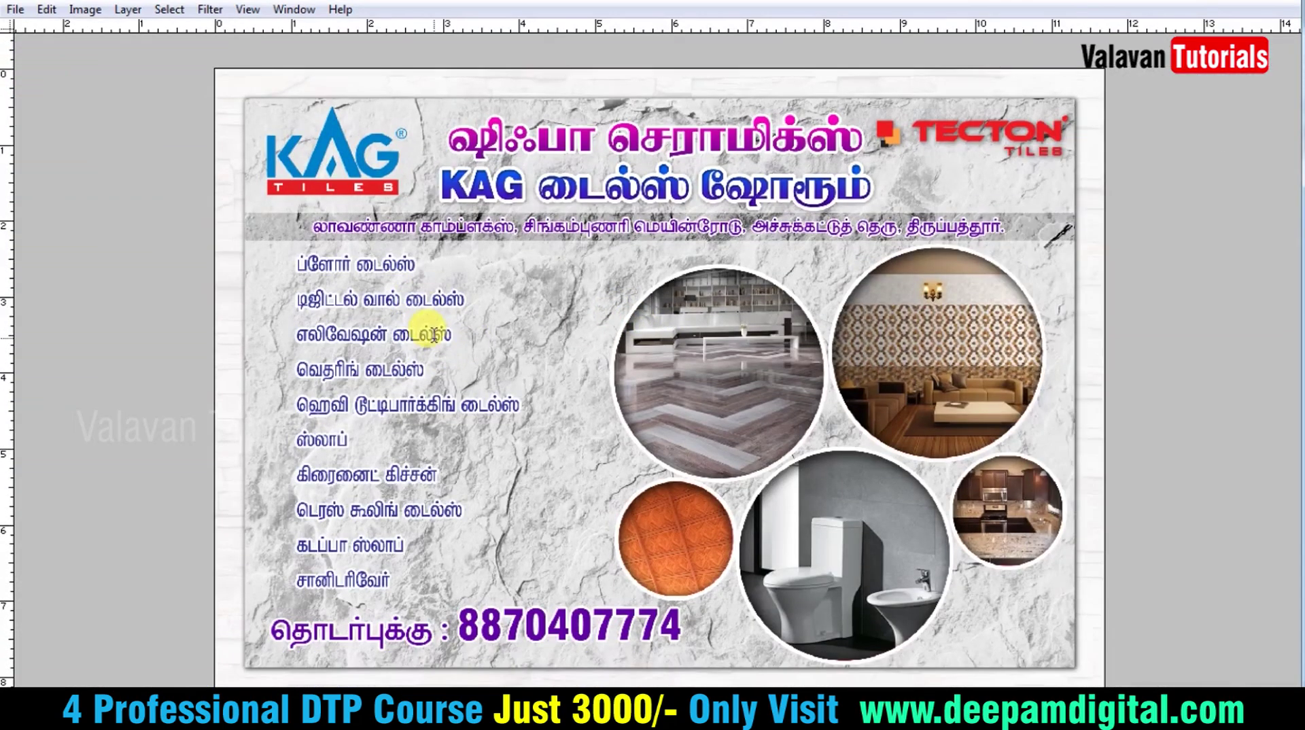
key("ctrl+plus")
key("ctrl+plus")
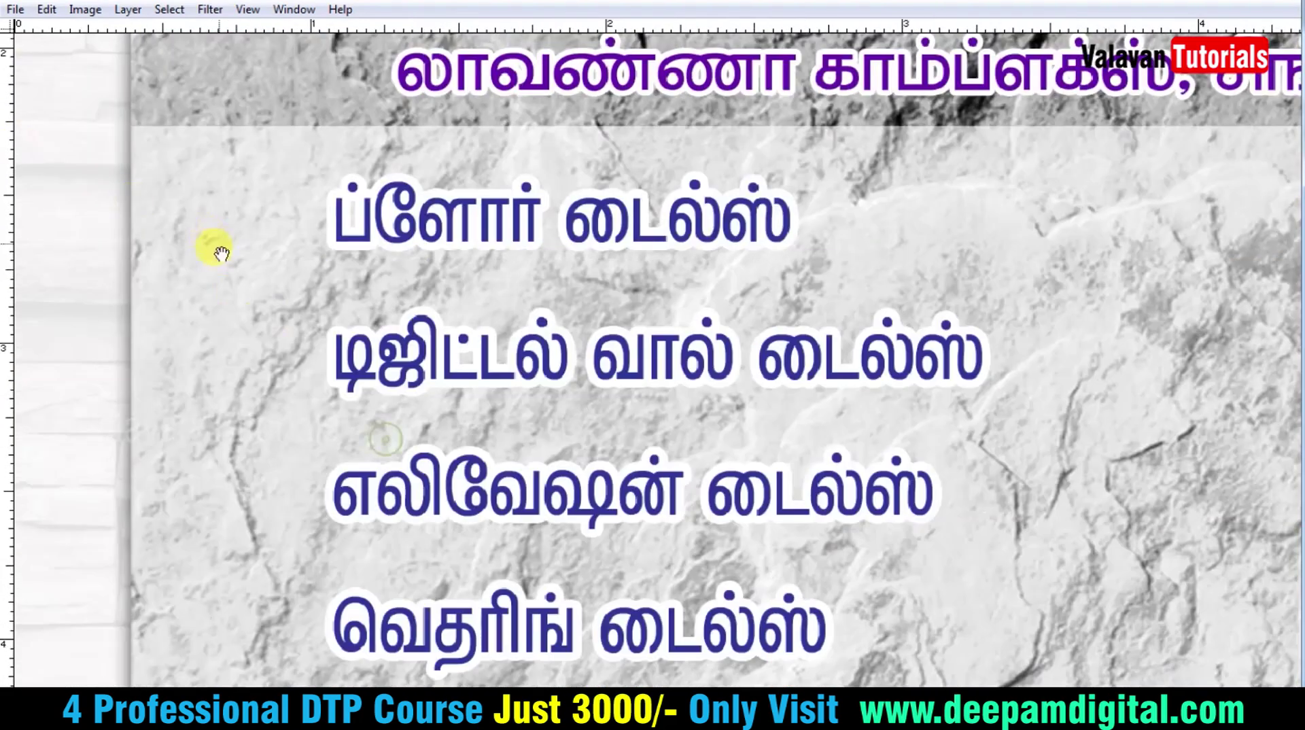
key("ctrl+plus")
key("ctrl+plus")
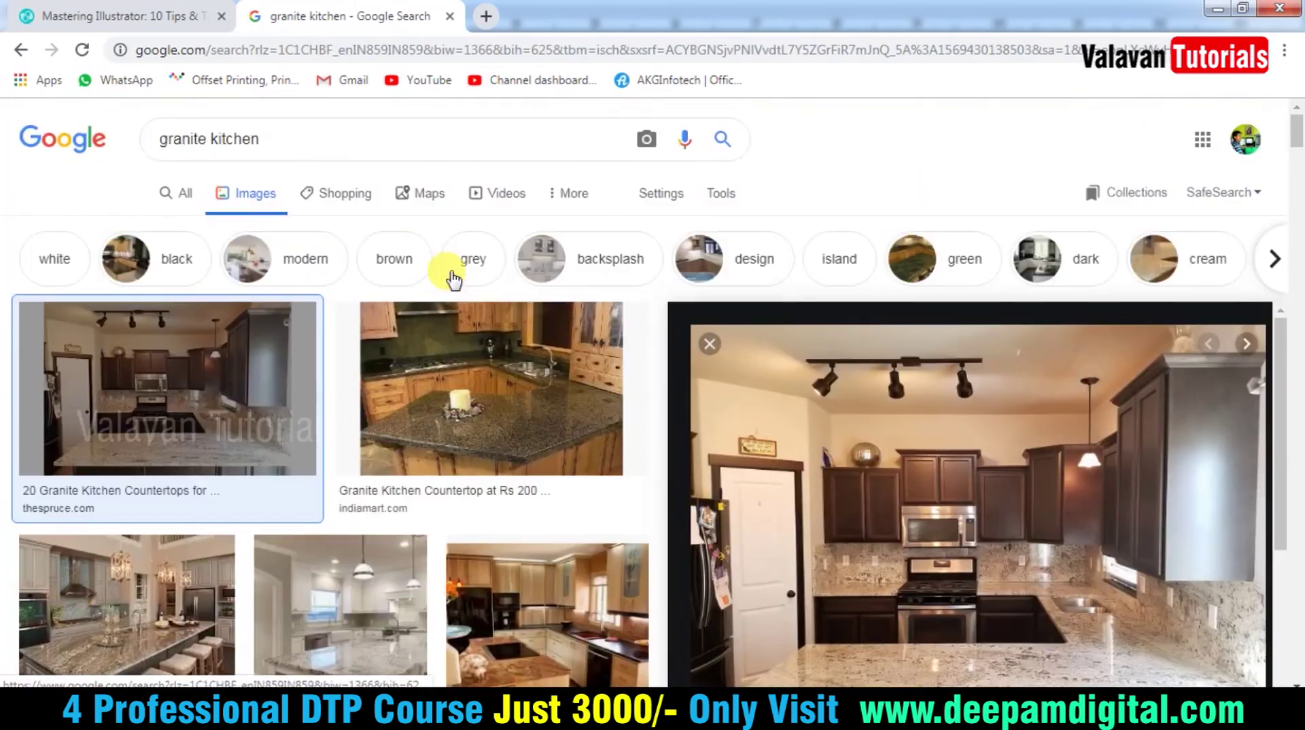
- Search Google Images for 'tiles' and preview the floor tile samples image
left_click(341, 140)
key("ctrl+a")
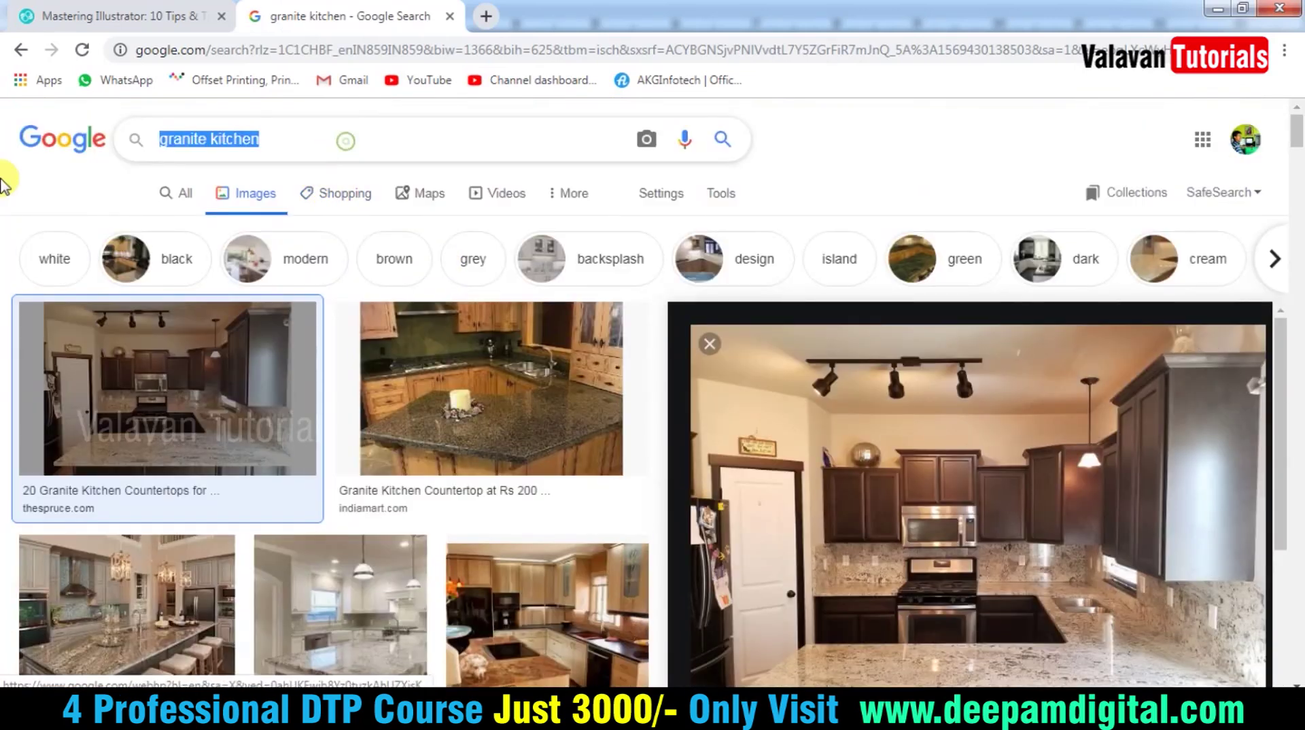
type("tile")
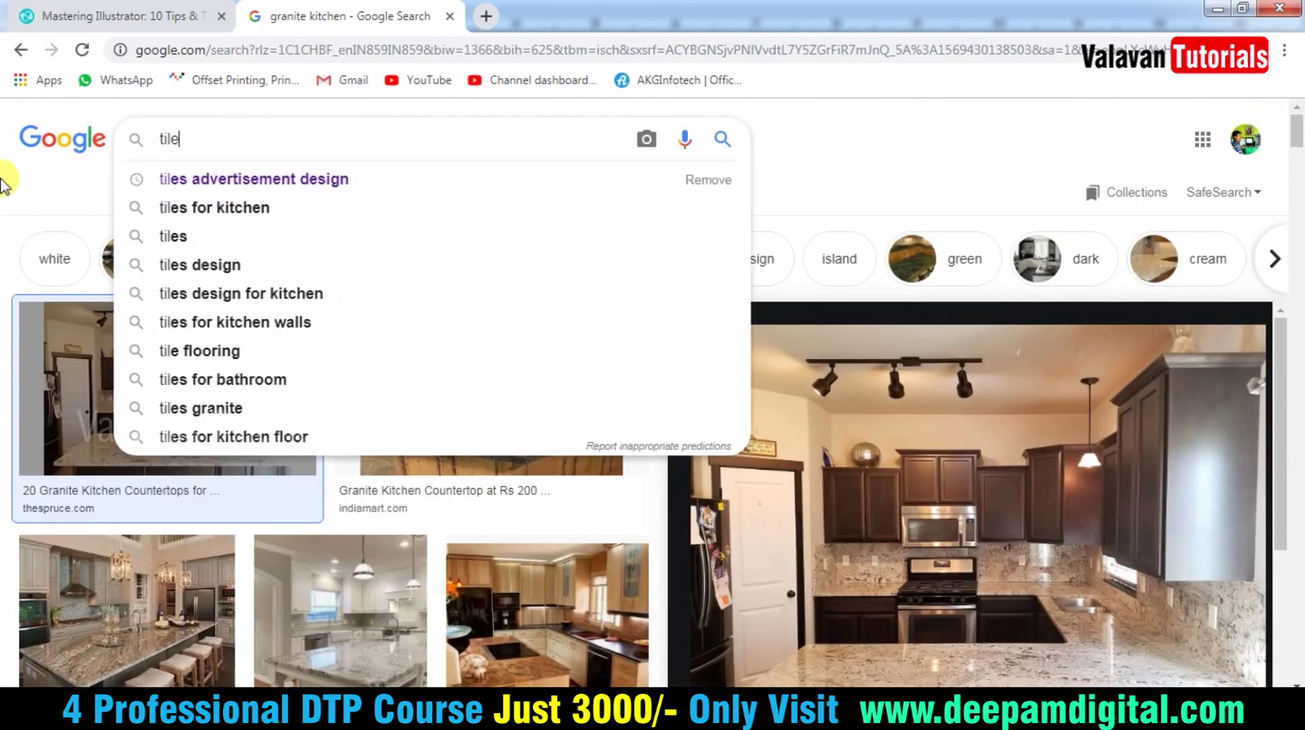
type("s")
key("Return")
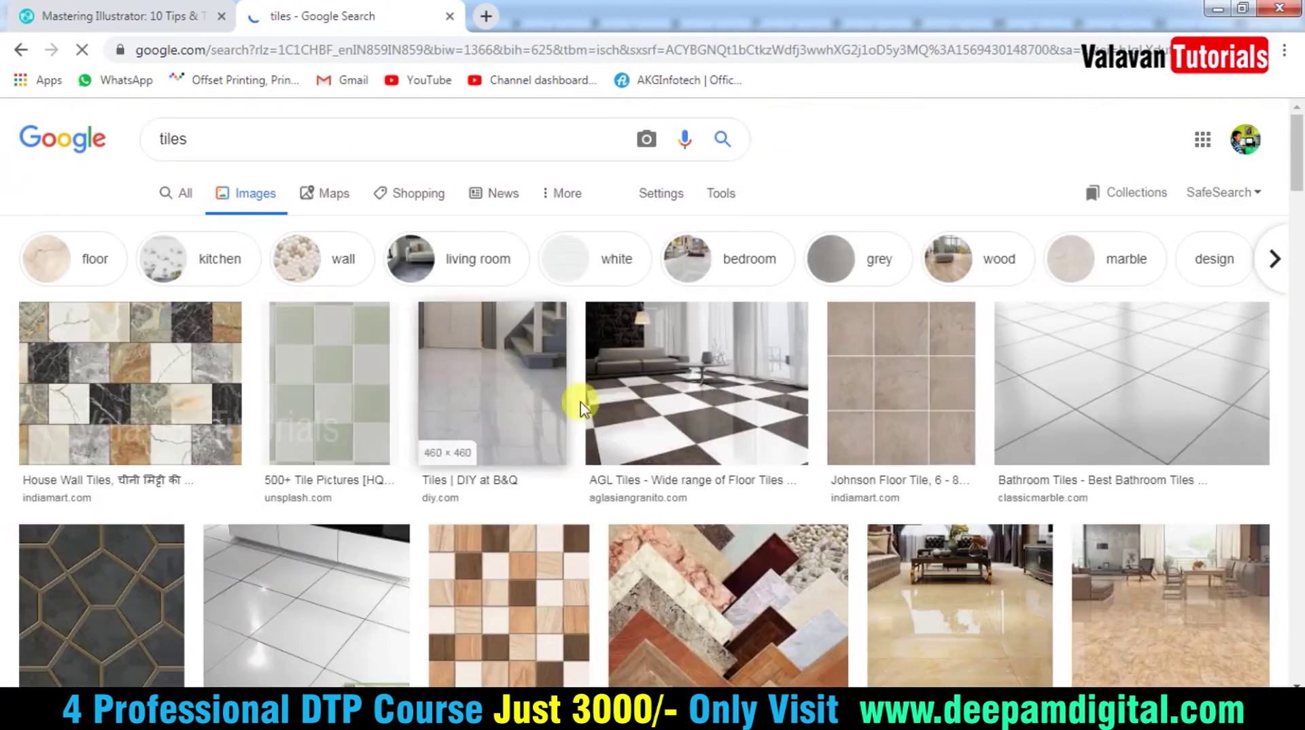
scroll(585, 408, "down", 3)
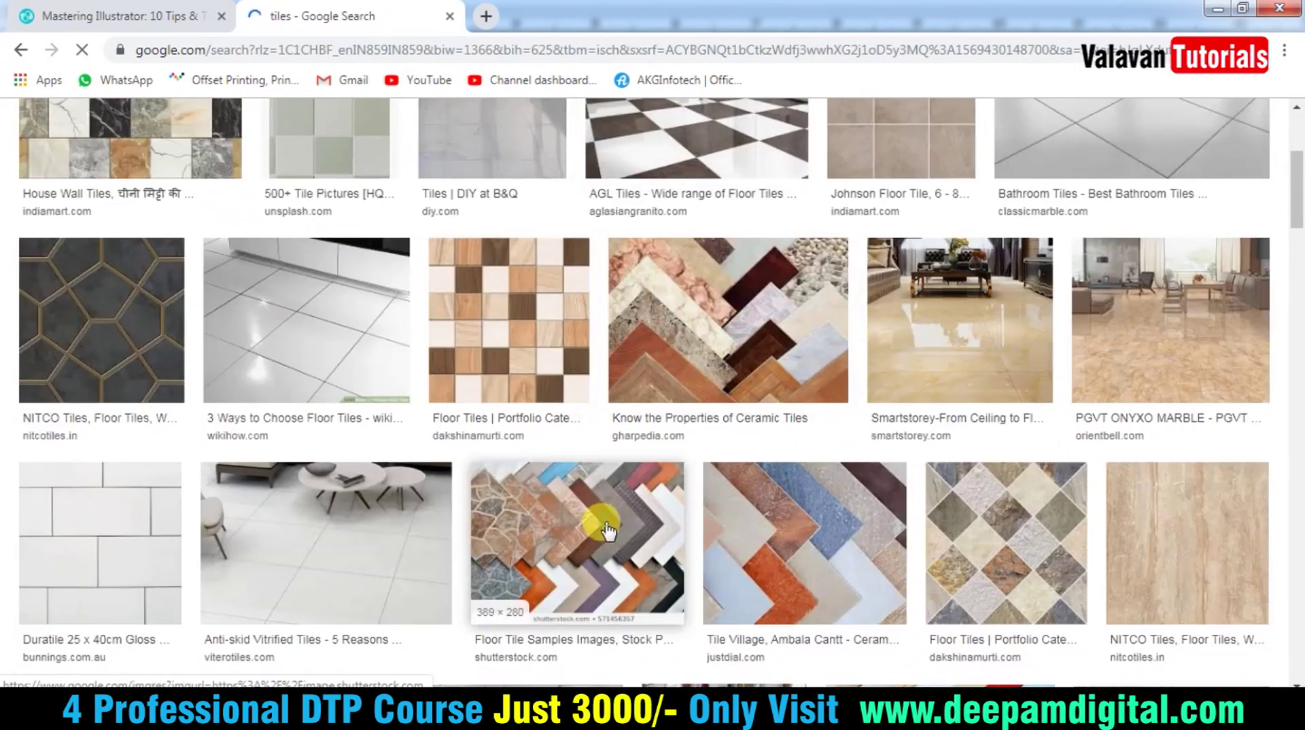
left_click(607, 530)
- Find the colourful floor tiles image, copy it, and paste it into the flyer
scroll(927, 475, "down", 3)
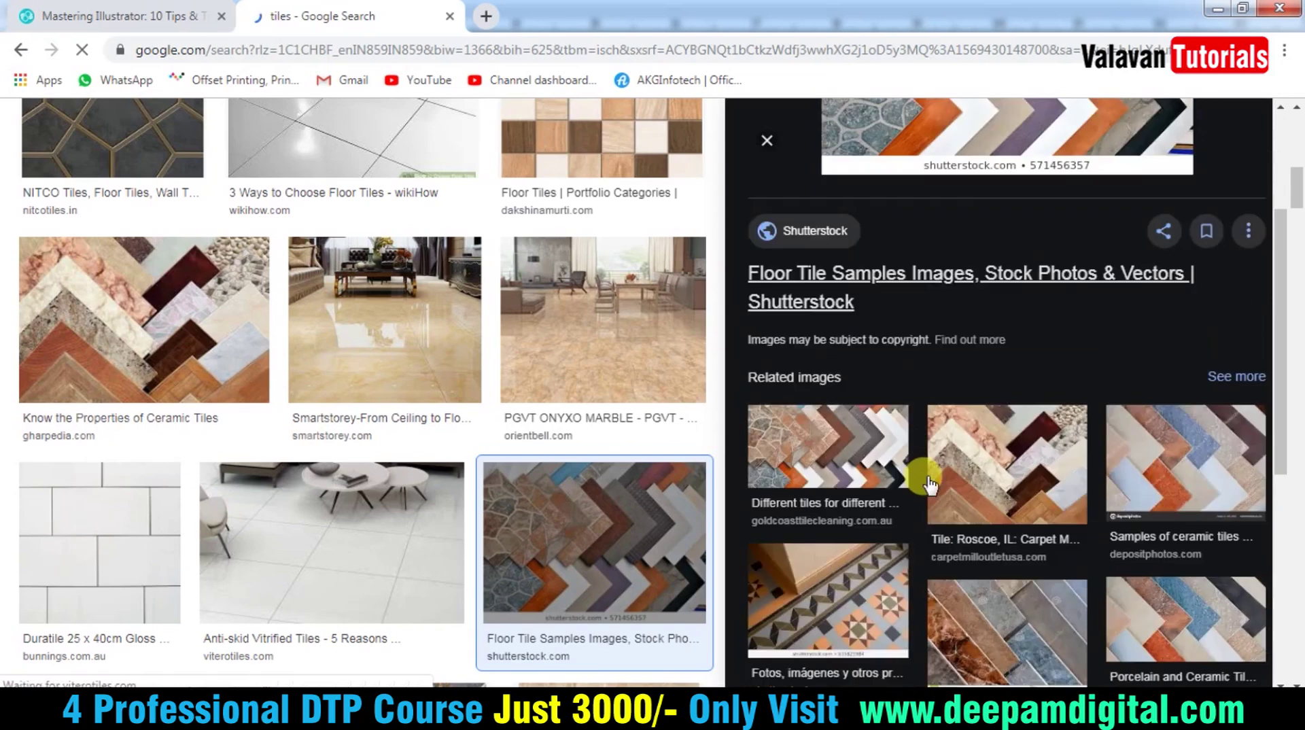
scroll(927, 476, "down", 5)
scroll(327, 450, "down", 5)
scroll(327, 451, "down", 4)
scroll(326, 451, "down", 1)
scroll(326, 450, "down", 1)
scroll(326, 451, "down", 3)
scroll(329, 447, "down", 3)
scroll(327, 445, "down", 2)
scroll(330, 443, "down", 5)
left_click(344, 537)
right_click(984, 278)
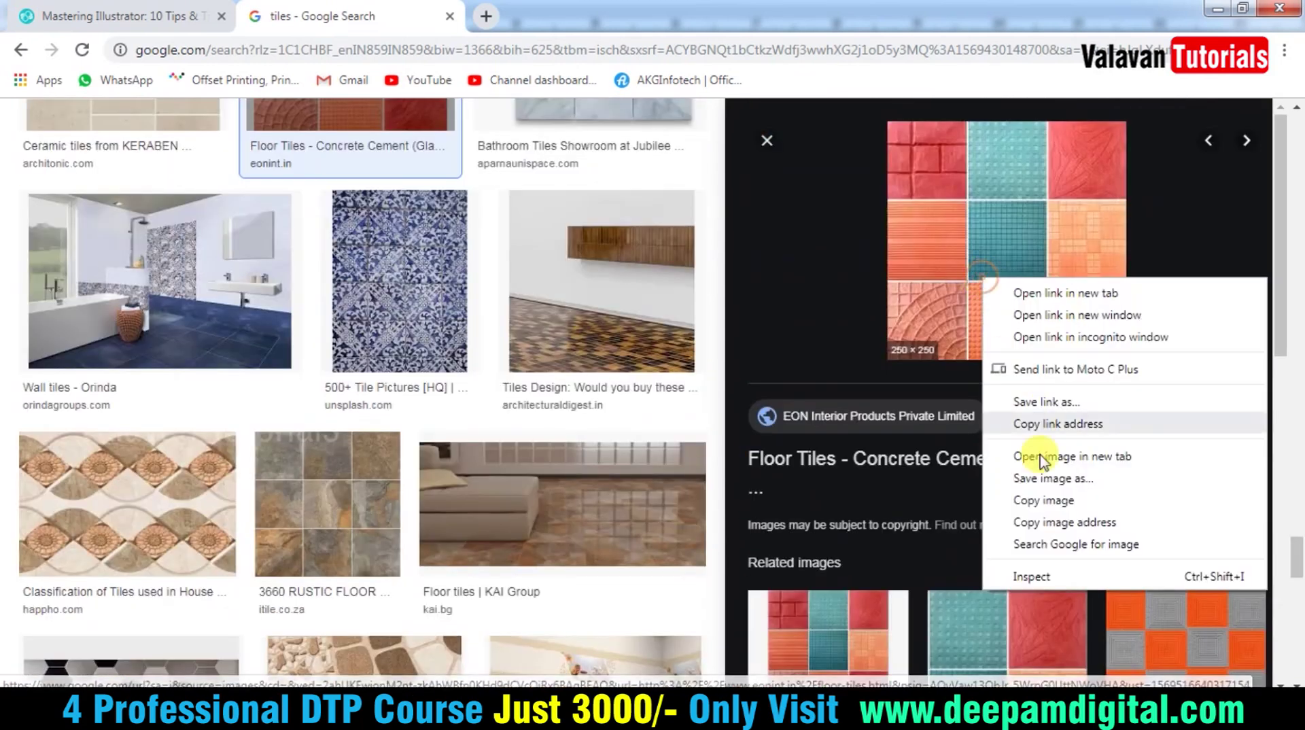
left_click(1044, 501)
key("ctrl+v")
- Place the tile image beside the first product line and zoom into the tile grid
left_click_drag(663, 394, 250, 269)
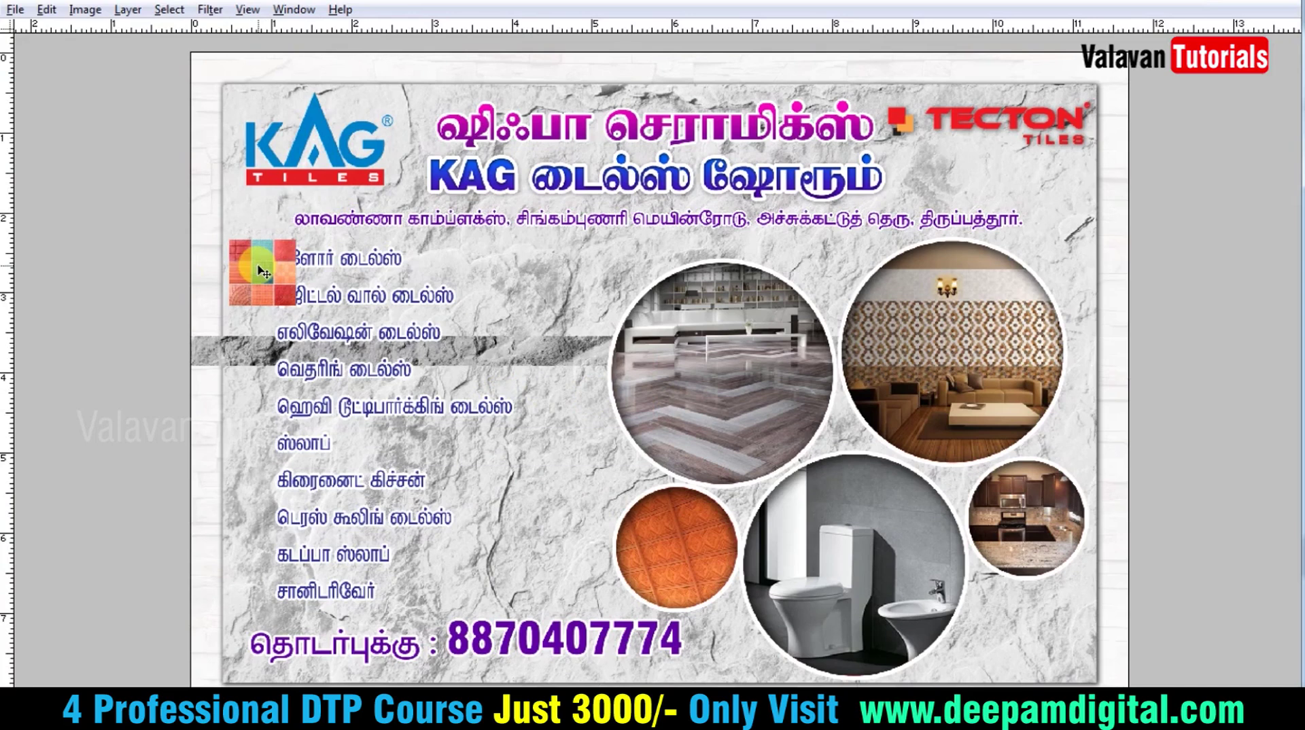
left_click(250, 269)
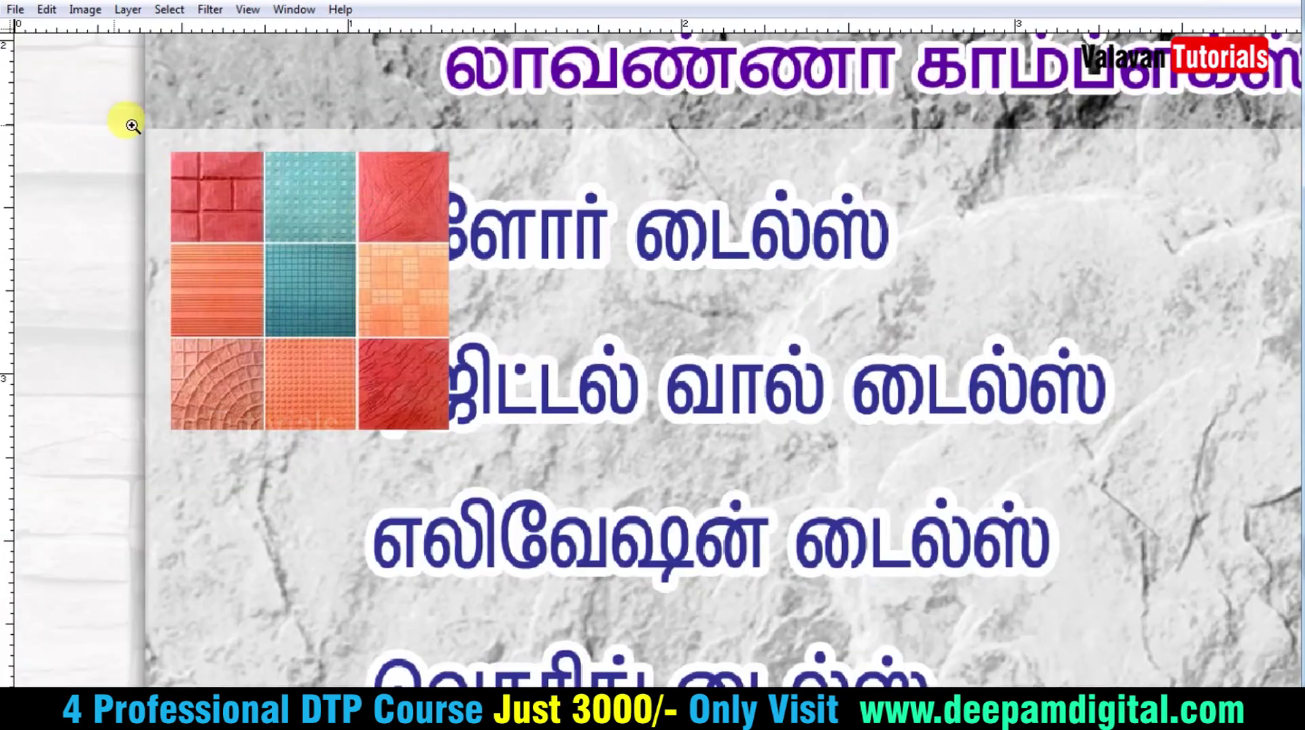
left_click(133, 126)
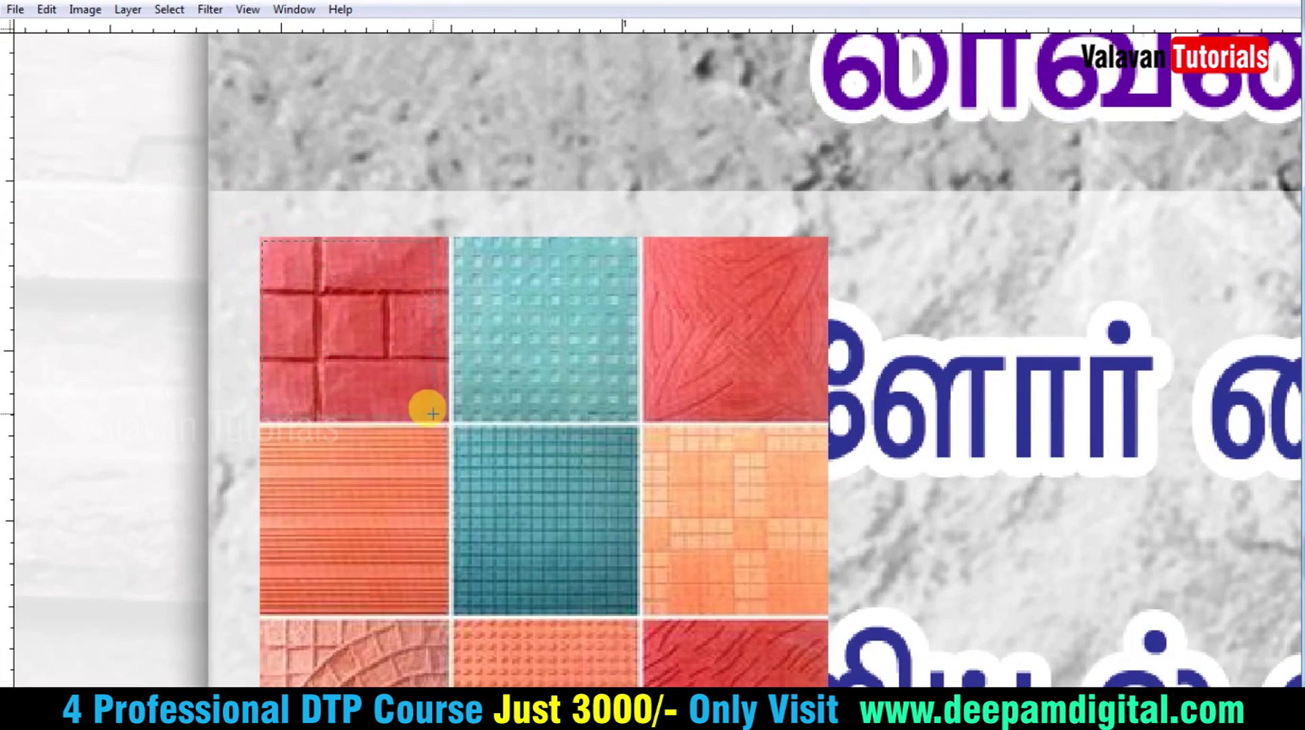
key("ctrl+j")
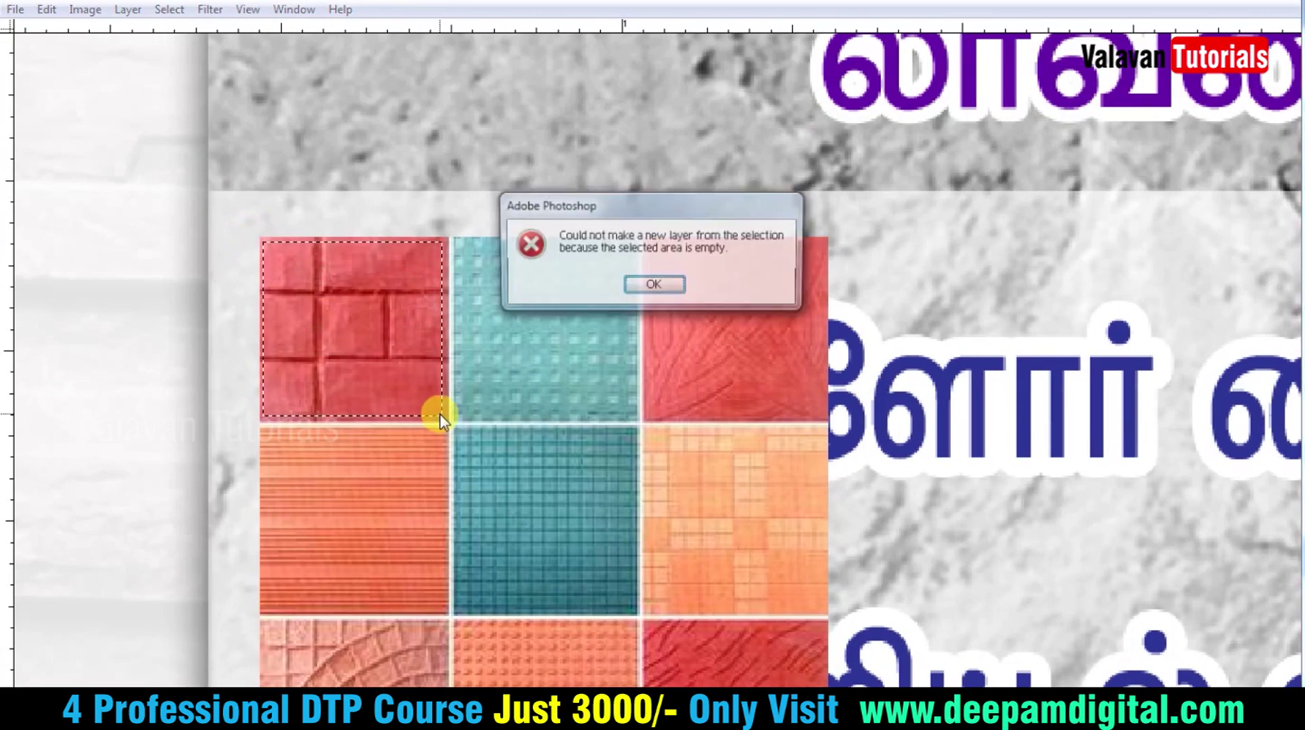
left_click(641, 286)
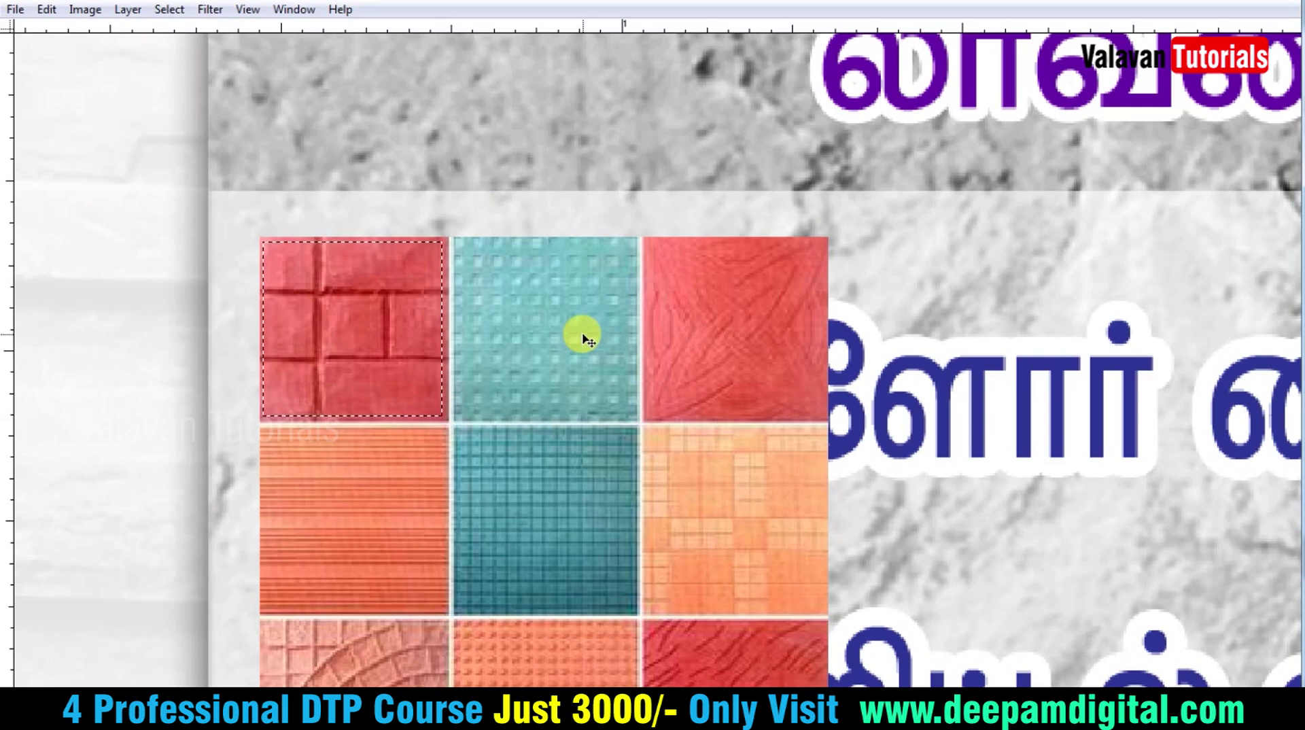
- Load the red brick tile's outline as a selection and move it across grid slots
left_click_drag(338, 309, 518, 300)
key("alt+s")
key("o")
key("Return")
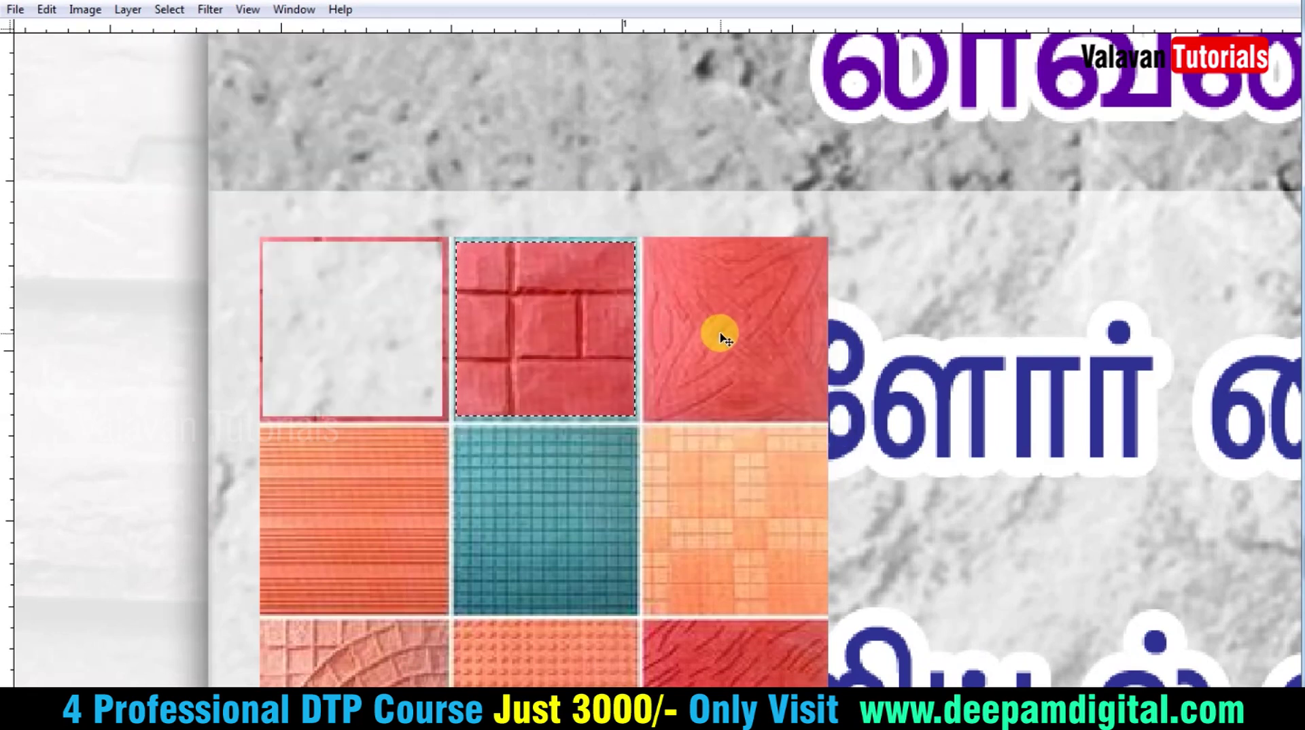
left_click_drag(530, 330, 721, 319)
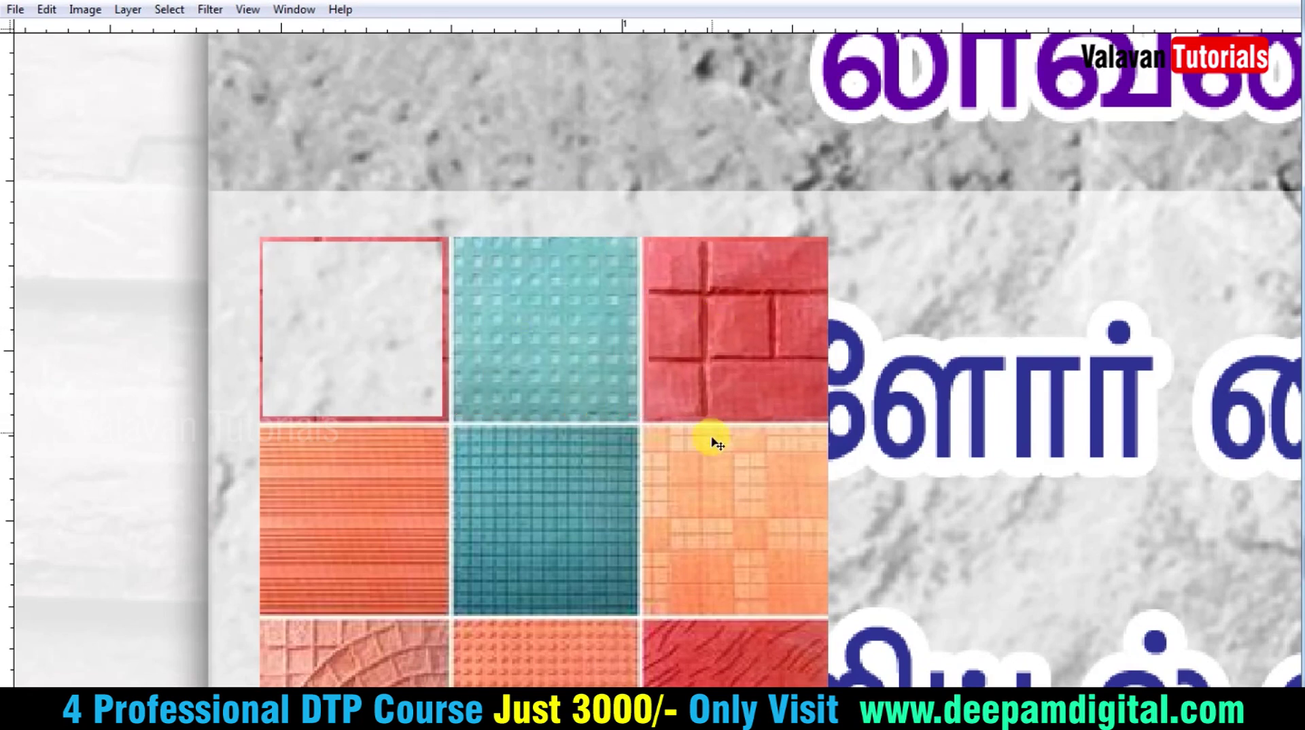
key("alt+s")
key("o")
key("Return")
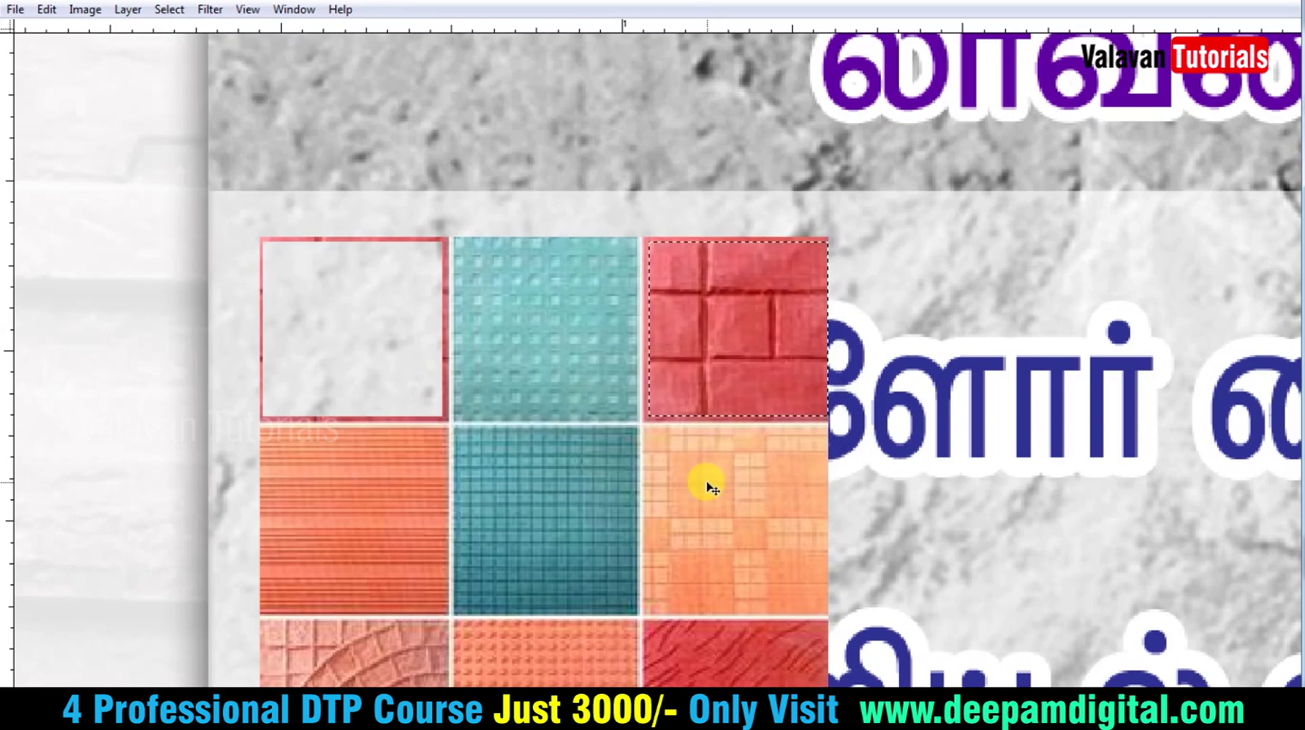
- Pull the red brick, teal and red zigzag tiles out of the grid as separate swatches
left_click_drag(763, 283, 880, 214)
left_click_drag(598, 315, 577, 150)
mouse_move(737, 346)
left_mouse_down()
mouse_move(714, 189)
mouse_move(725, 187)
left_mouse_up()
scroll(755, 377, "down", 2)
scroll(754, 377, "left", 1)
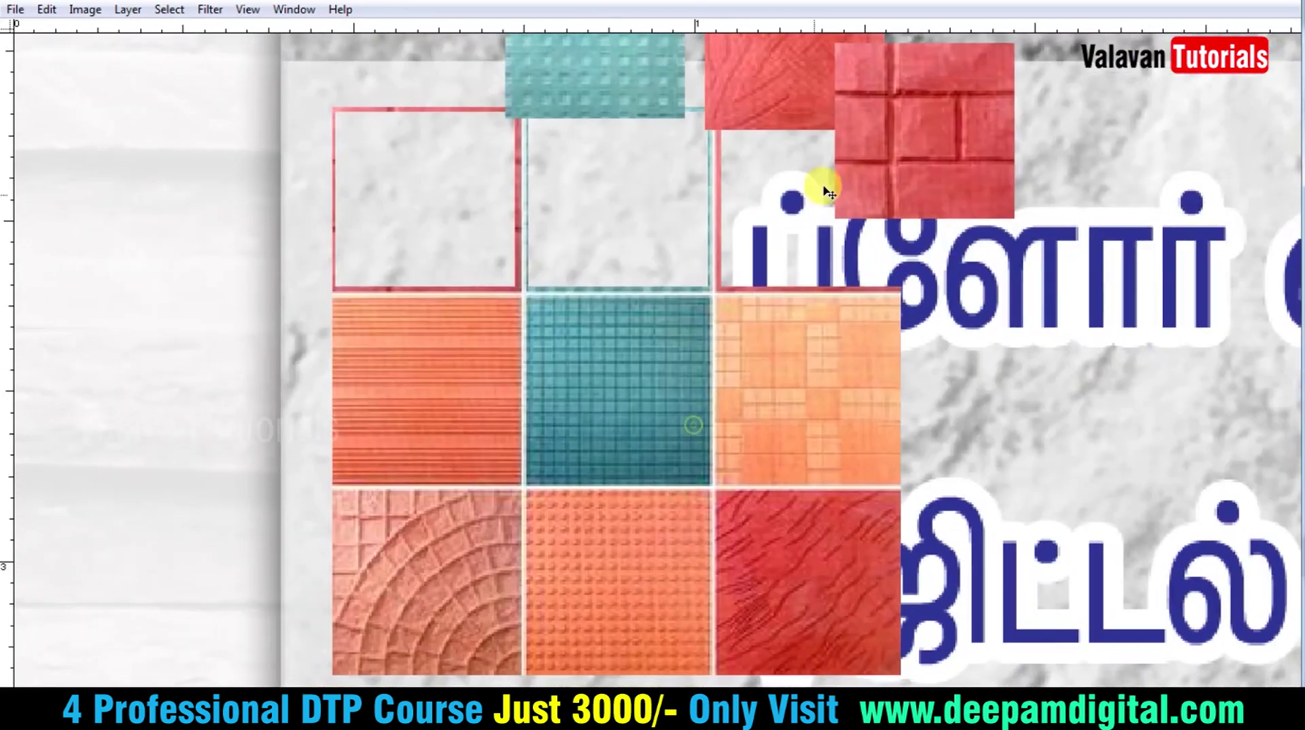
left_click_drag(905, 158, 402, 607)
scroll(418, 331, "down", 1)
scroll(418, 331, "right", 1)
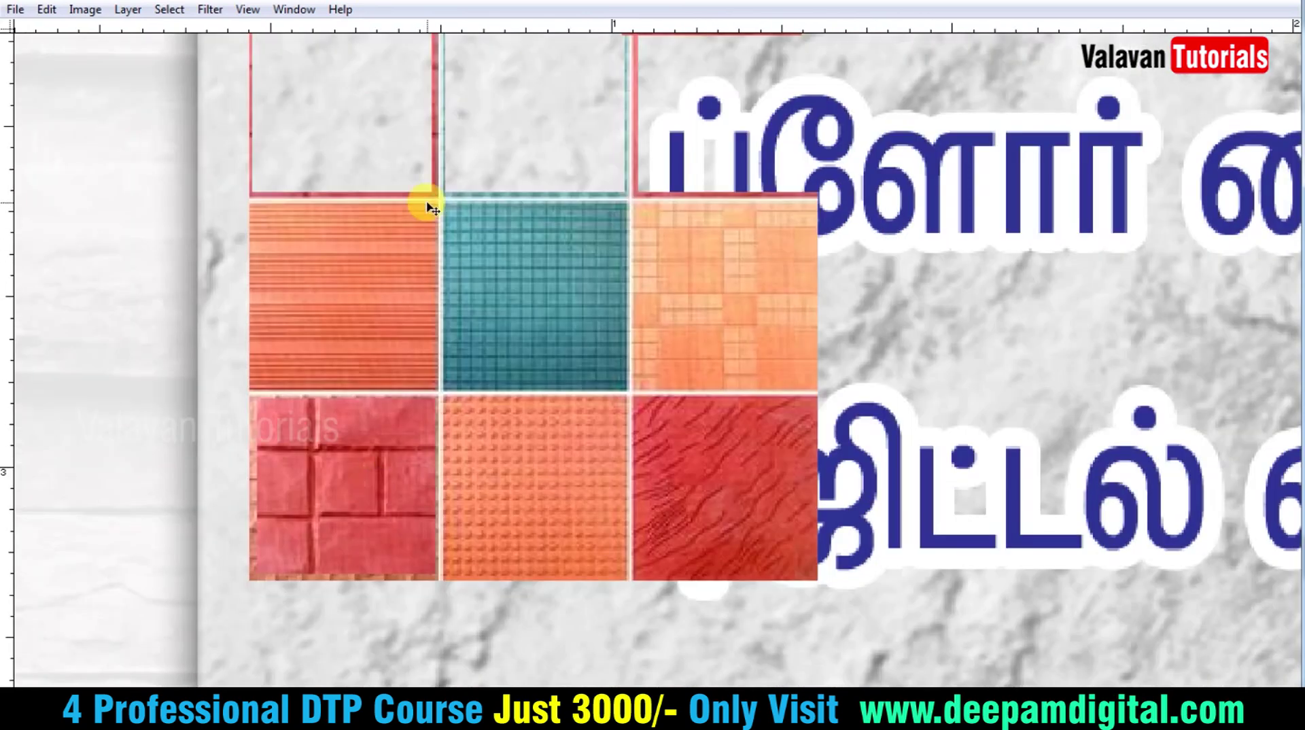
mouse_move(435, 200)
left_mouse_down()
mouse_move(530, 161)
mouse_move(433, 210)
left_mouse_up()
right_click(496, 260)
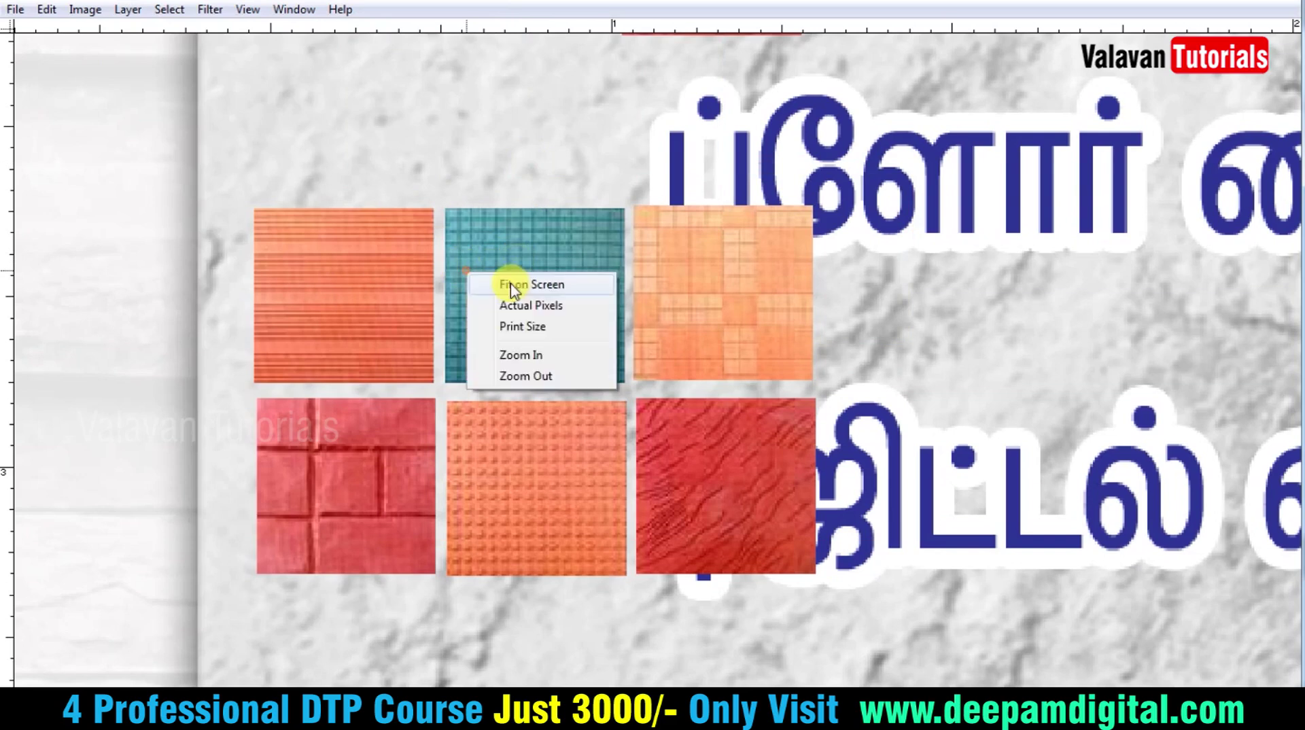
left_click(524, 279)
left_click(219, 221)
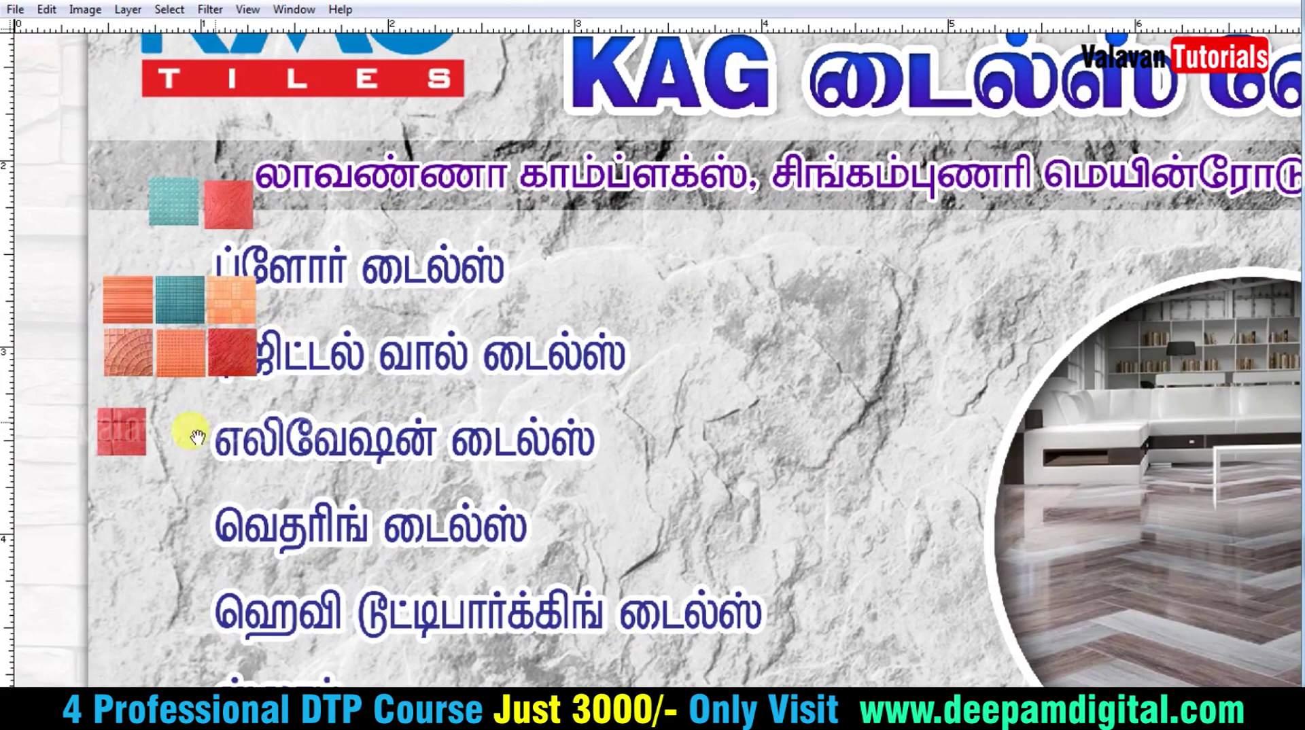
- Place tile swatches beside the சானிடரிவேர், கடப்பா ஸ்லாப், டெரஸ் கூலிங் and கிரைனைட் கிச்சன் lines
left_click_drag(197, 436, 198, 330)
left_click_drag(233, 432, 199, 175)
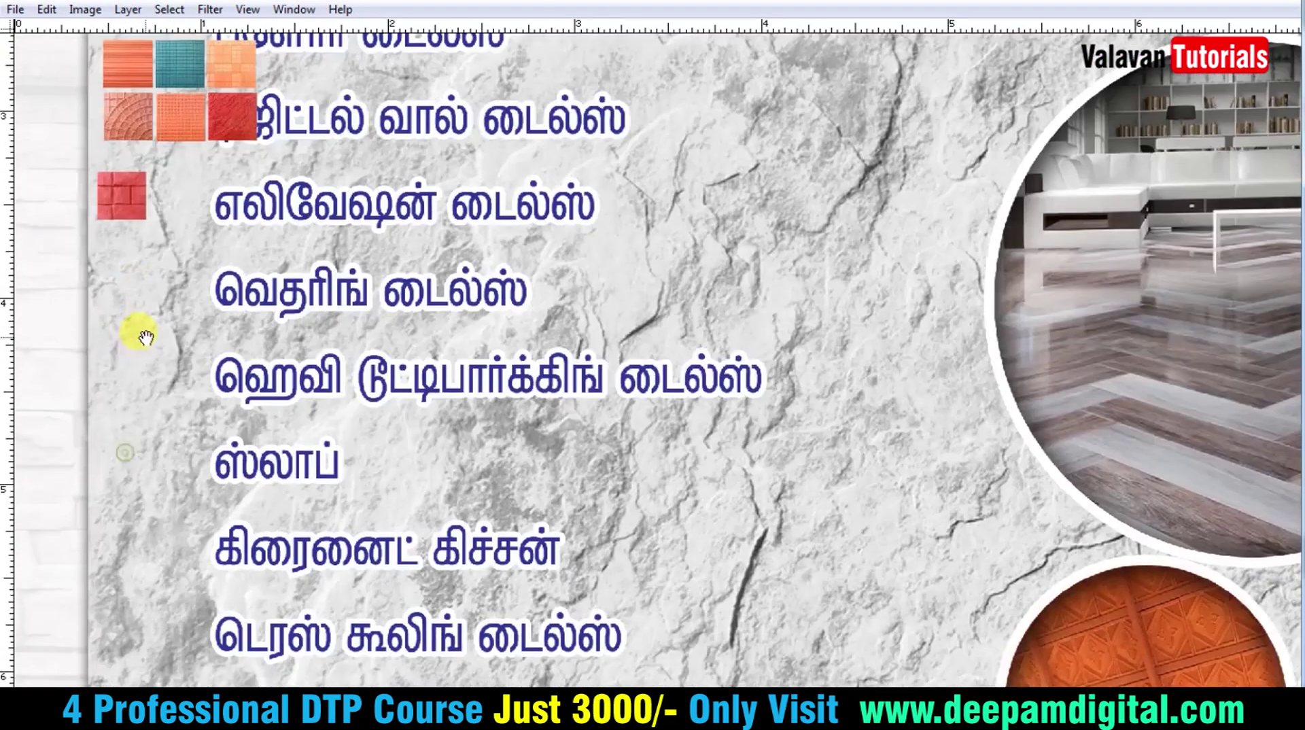
left_click_drag(145, 336, 155, 220)
mouse_move(132, 91)
left_mouse_down()
mouse_move(188, 322)
mouse_move(175, 436)
left_mouse_up()
scroll(15, 476, "up", 2)
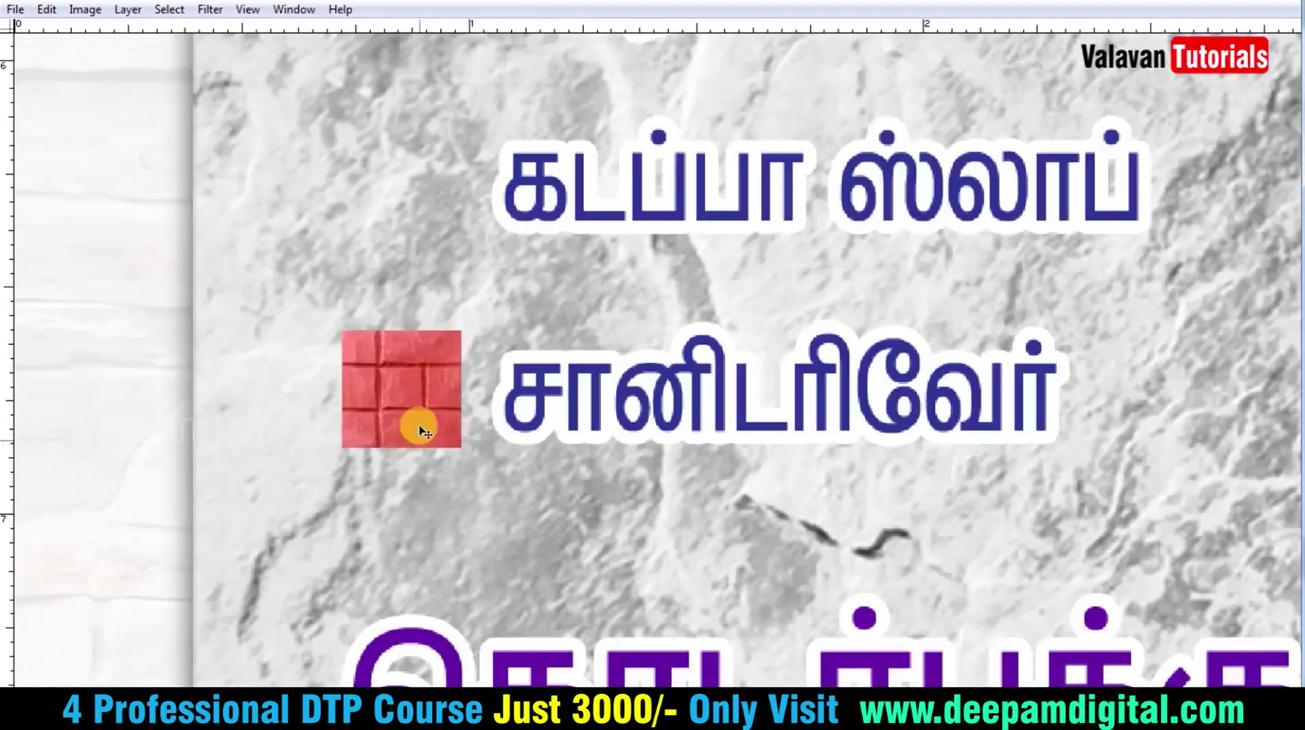
scroll(421, 400, "down", 3)
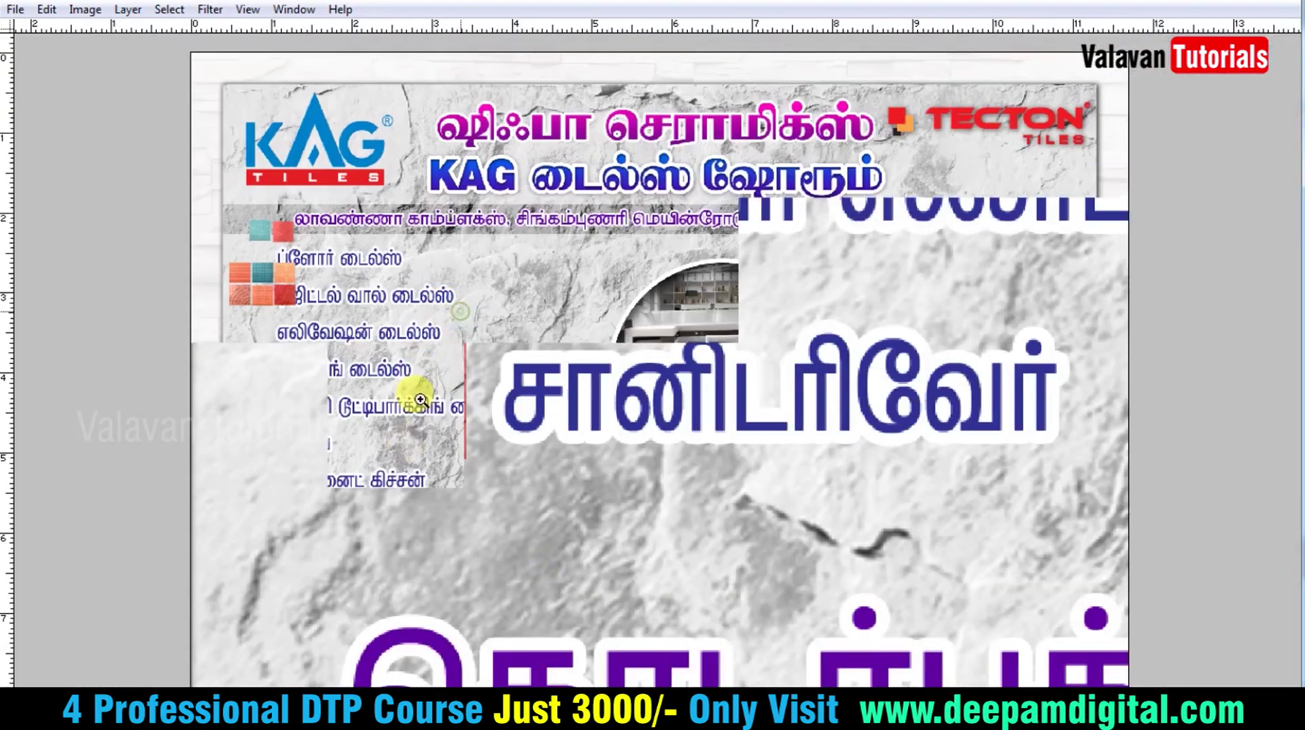
scroll(299, 408, "up", 2)
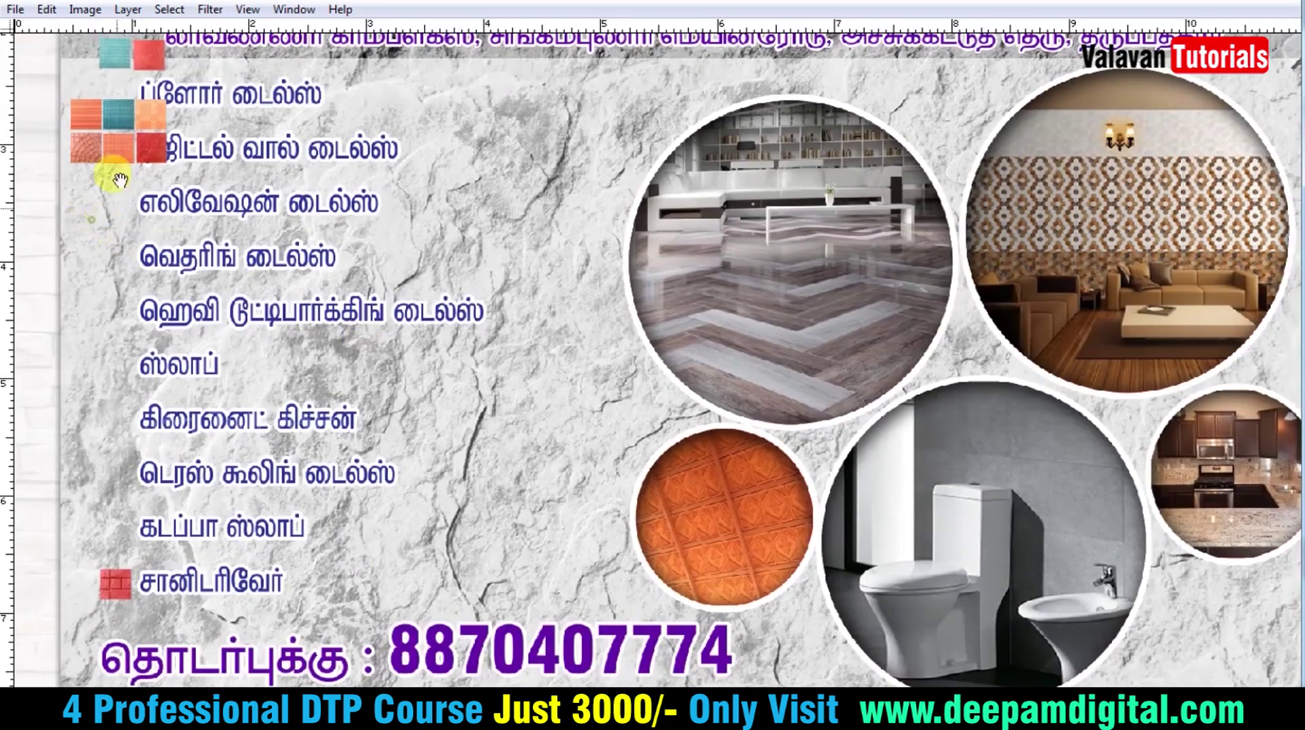
left_click_drag(156, 156, 107, 482)
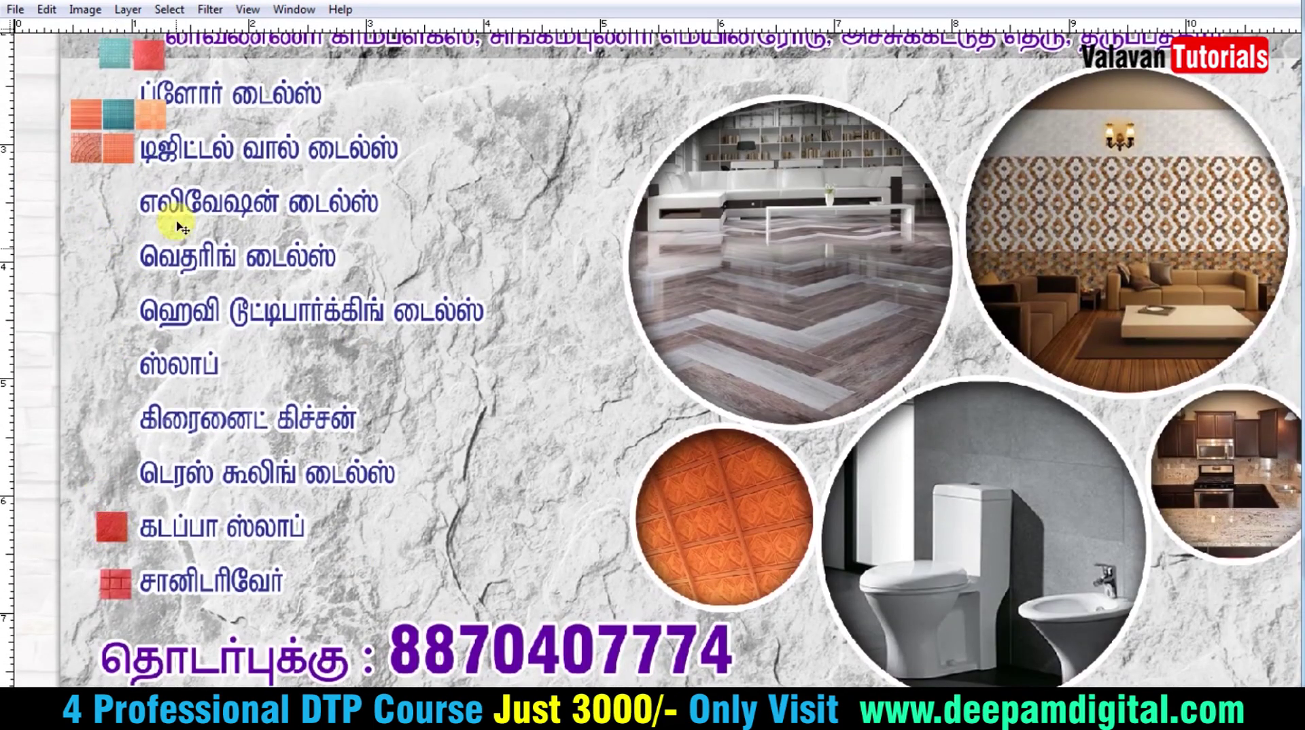
left_click_drag(118, 150, 111, 468)
left_click_drag(87, 147, 116, 417)
- Add tile bullets to the remaining six lines up to ப்ளோர் டைல்ஸ், then shift all ten together
left_click_drag(87, 115, 116, 365)
left_click_drag(119, 115, 117, 312)
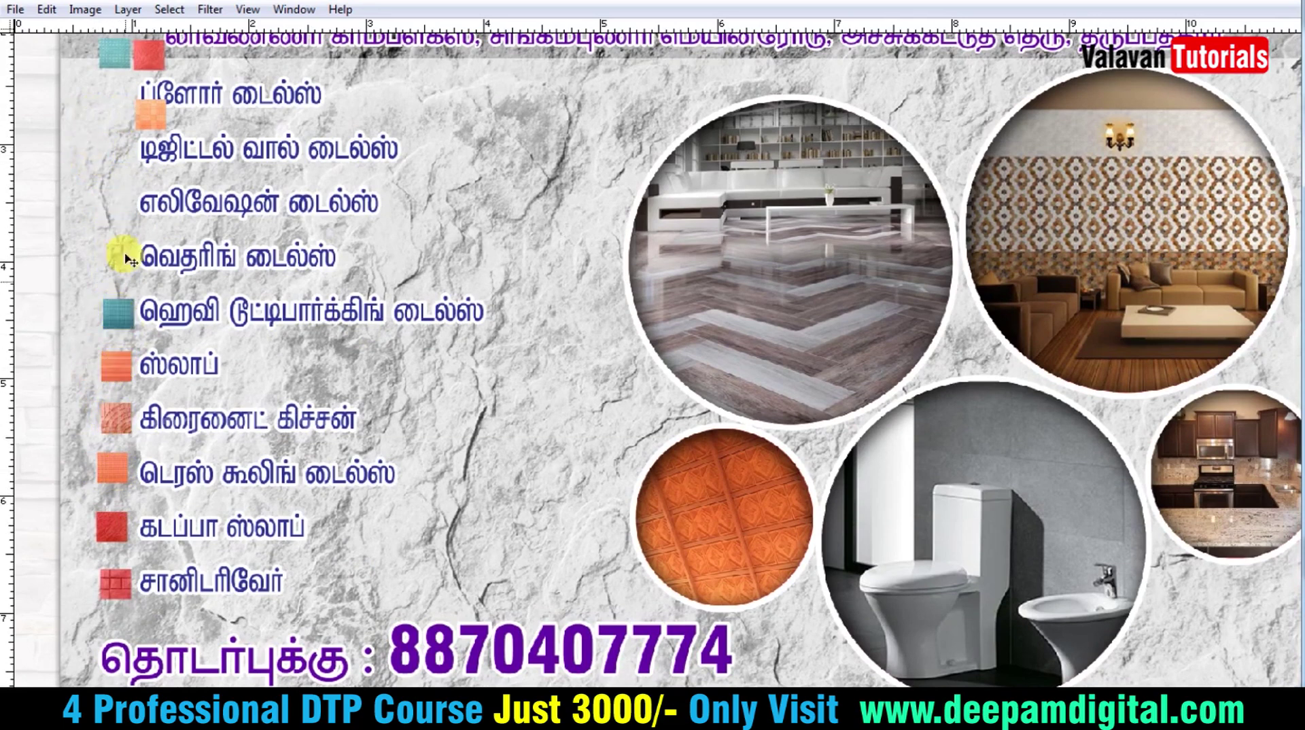
left_click_drag(151, 114, 119, 257)
left_click_drag(147, 54, 108, 199)
left_click_drag(114, 54, 114, 154)
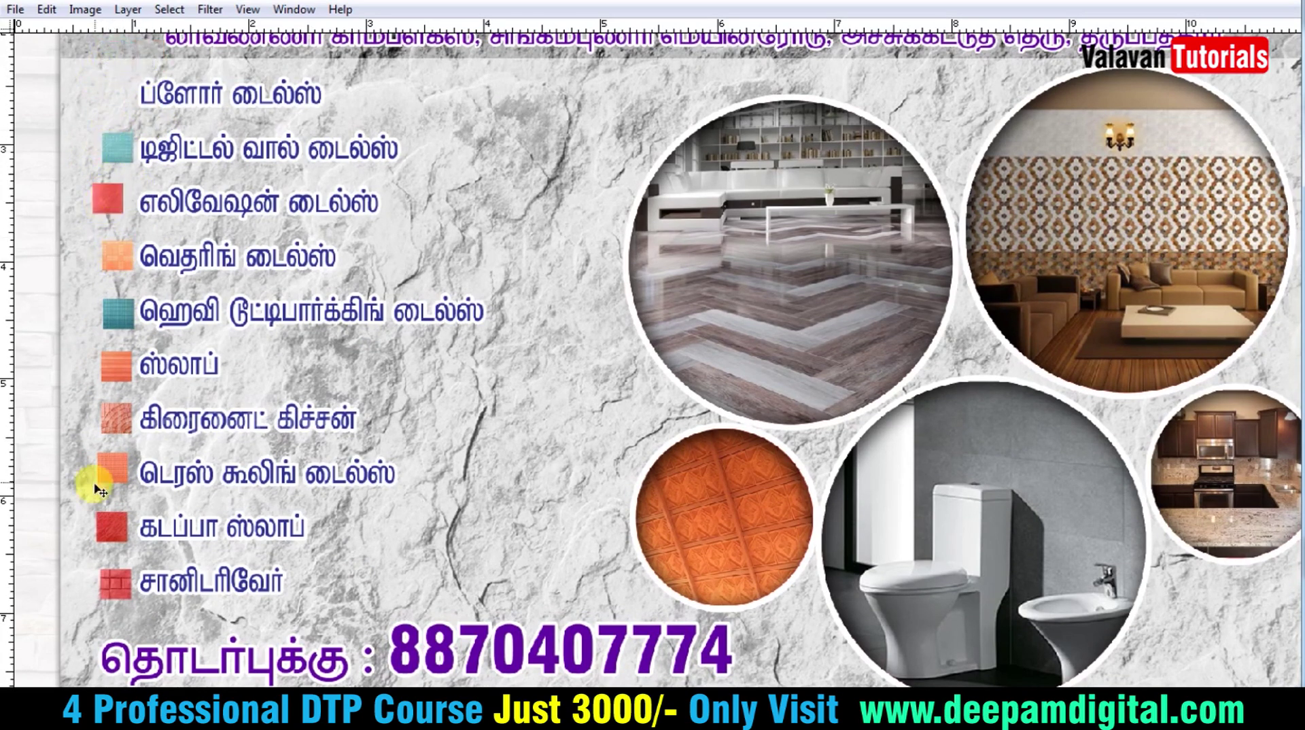
left_click_drag(115, 579, 108, 104)
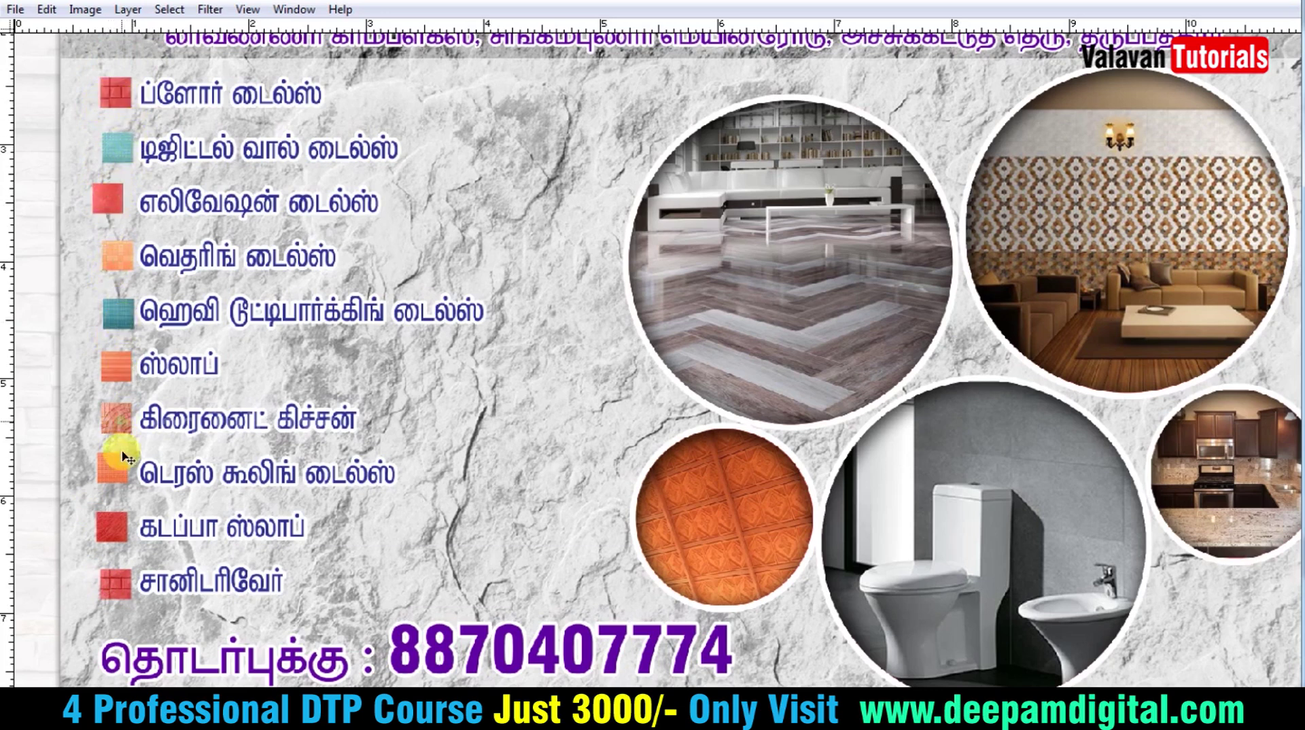
left_click_drag(120, 583, 255, 586)
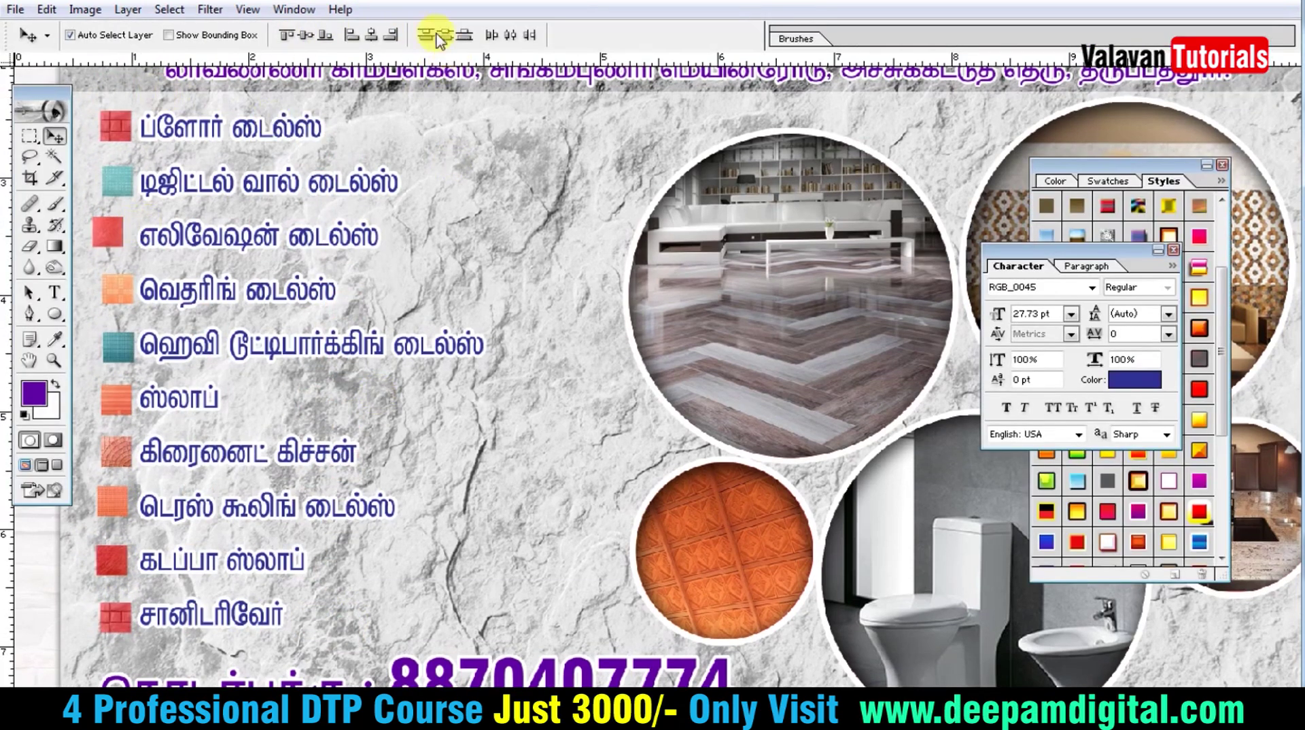
- Align the tile bullets' left edges in one column and make the product-list text faux bold
left_click(352, 35)
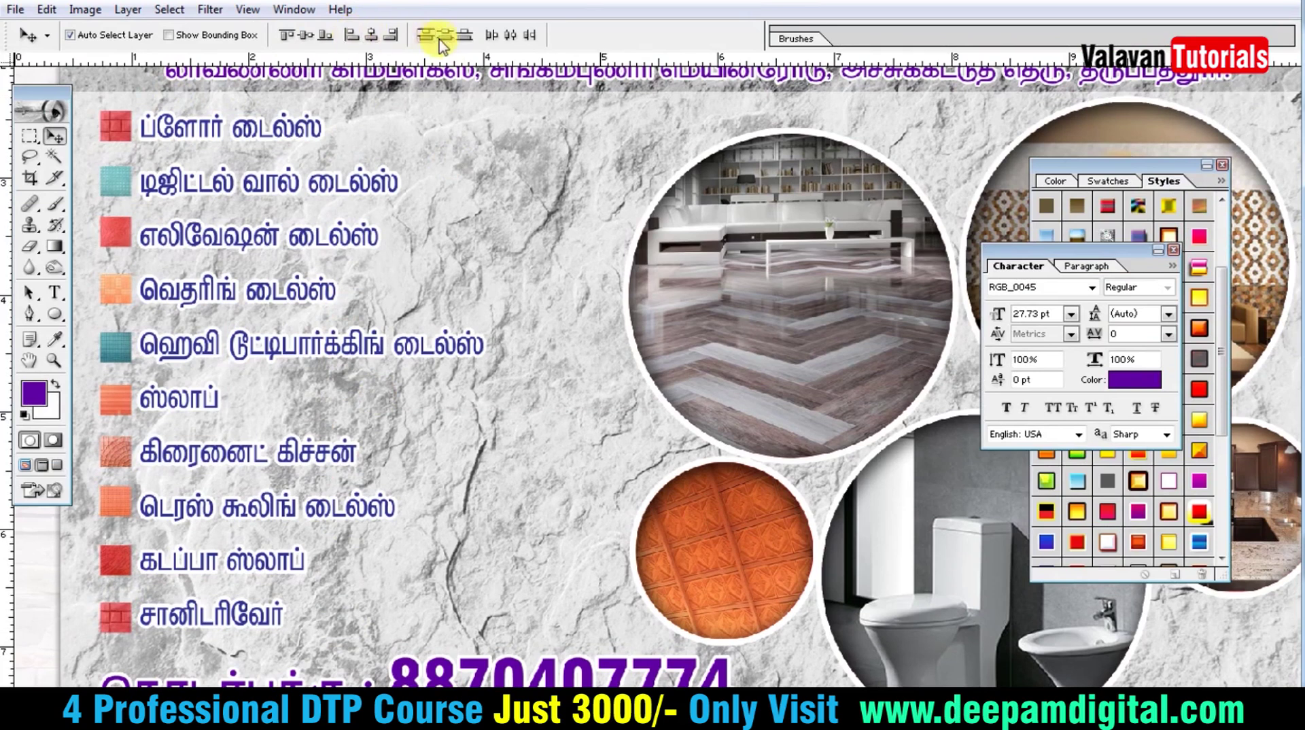
scroll(245, 446, "down", 1)
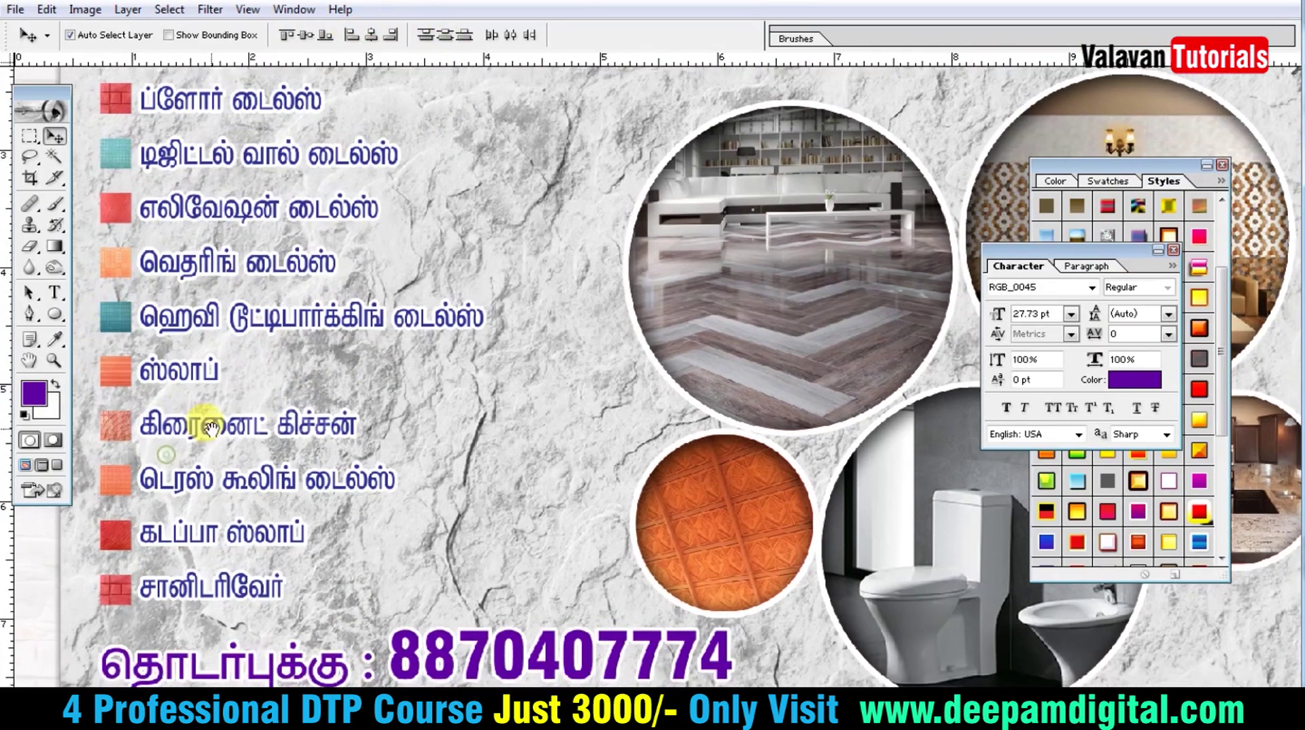
scroll(204, 421, "up", 3)
scroll(170, 340, "up", 3)
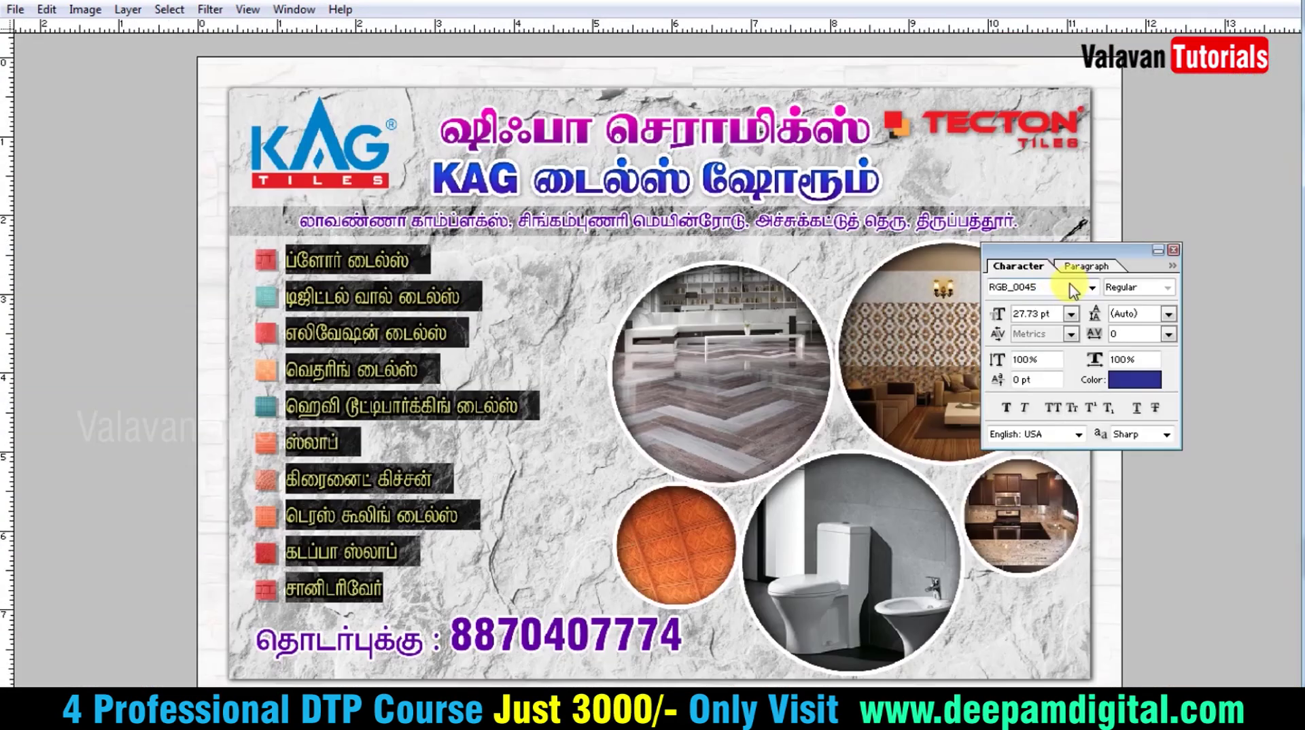
left_click(1066, 284)
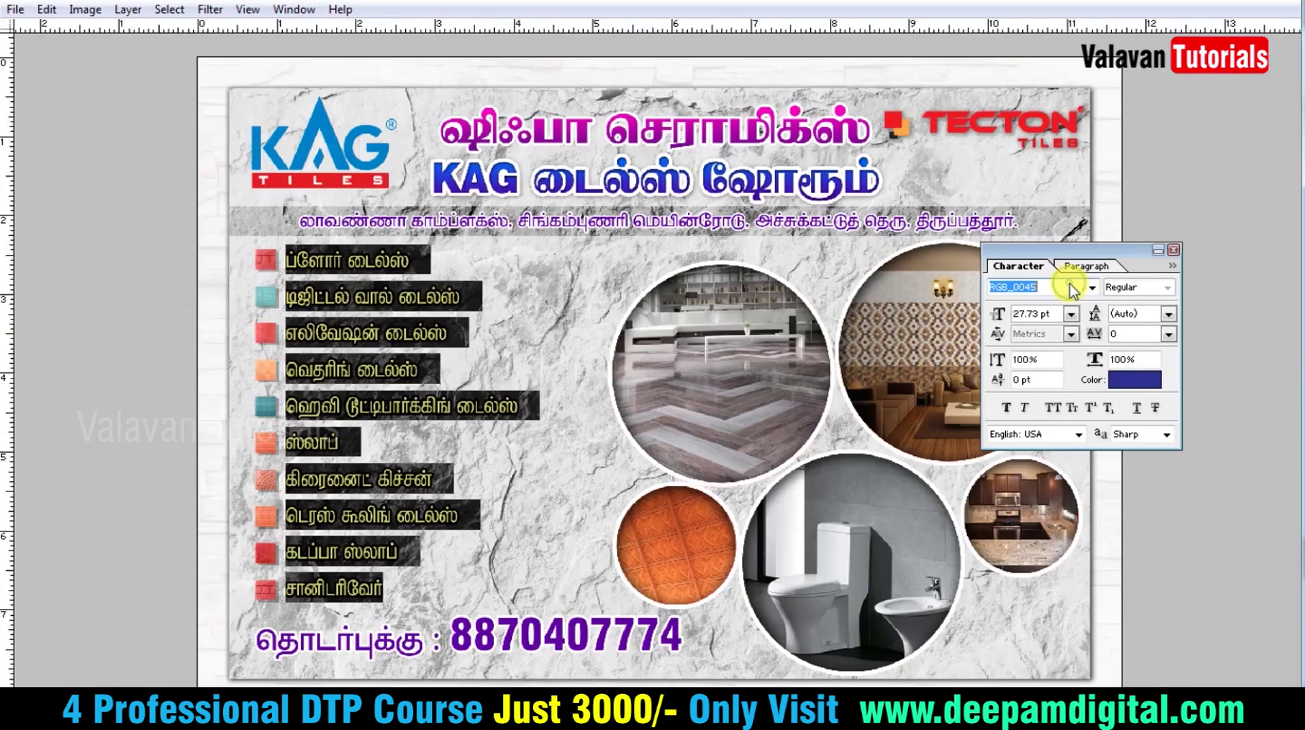
left_click(1006, 408)
key("ctrl+Return")
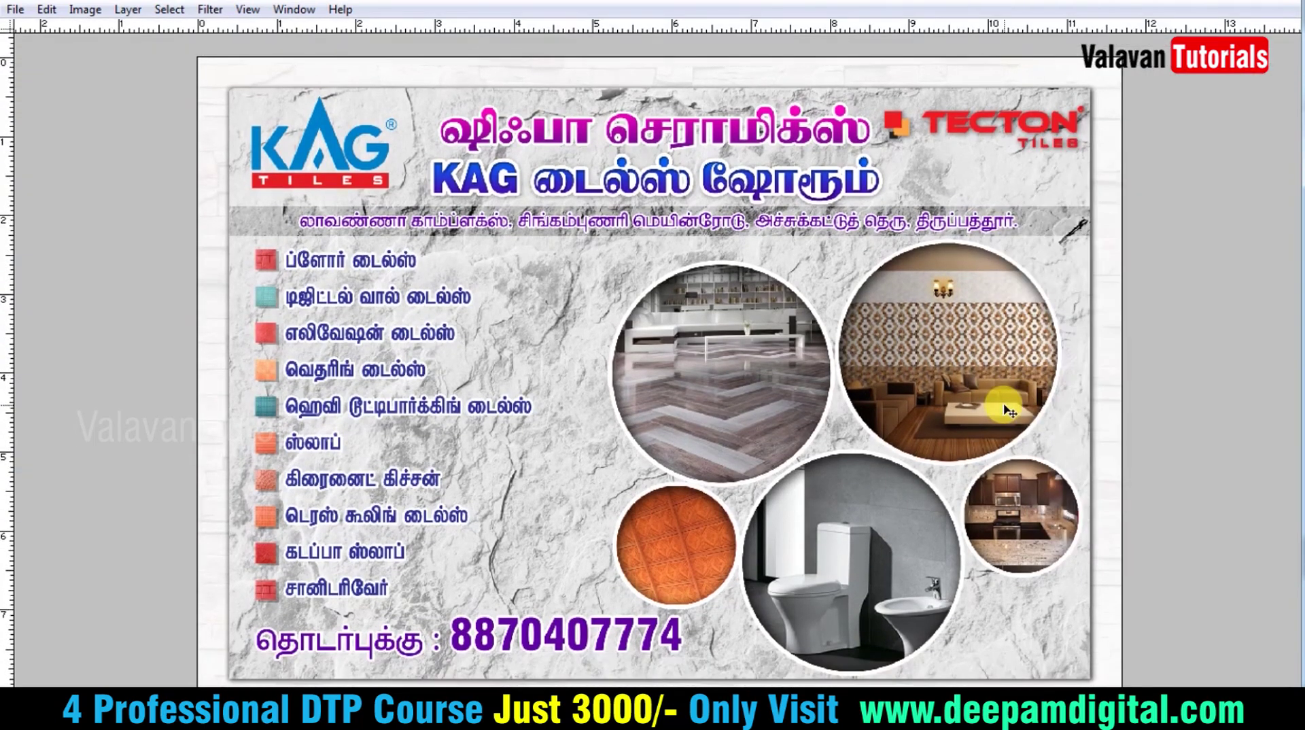
- Save the flyer as 'a4 notice'
key("ctrl+minus")
key("ctrl+shift+s")
type("a4 notice")
key("Return")
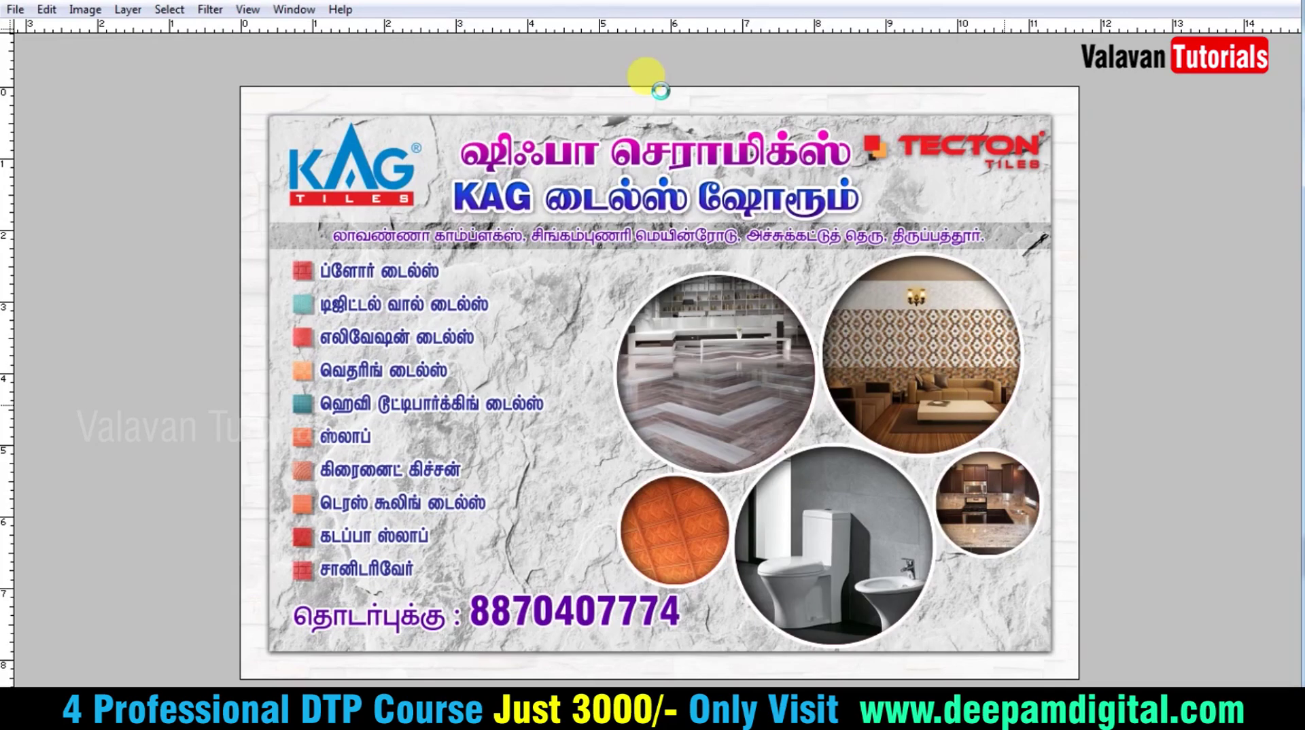